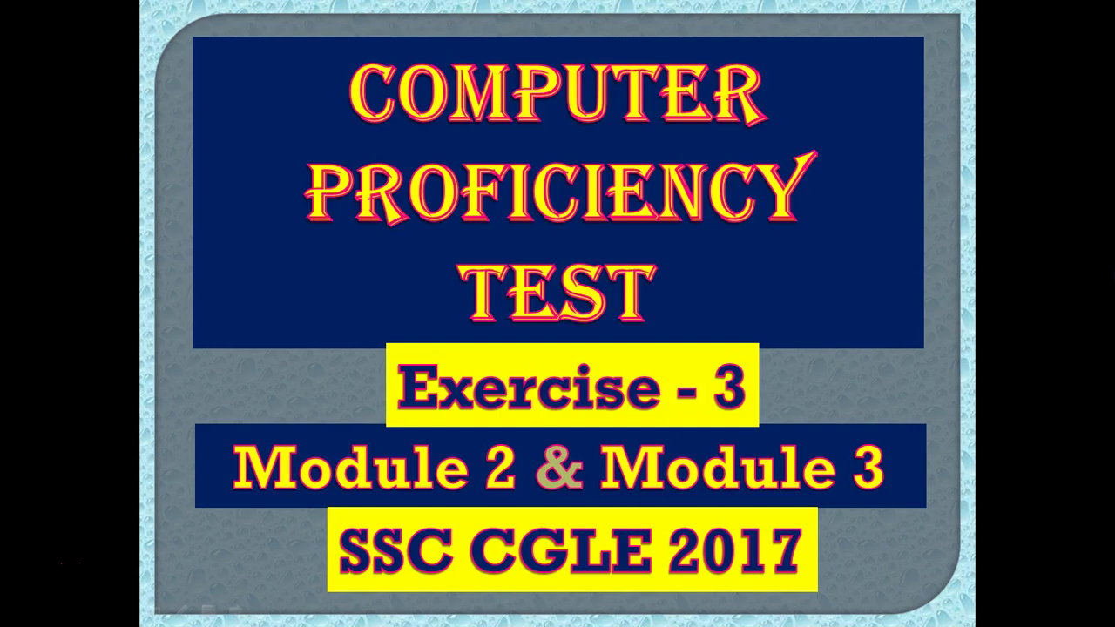
End the slide show, open the 3rd Excel exercise image, and page forward to the 4th PPT slide.
{"action": "key", "text": "Escape"}
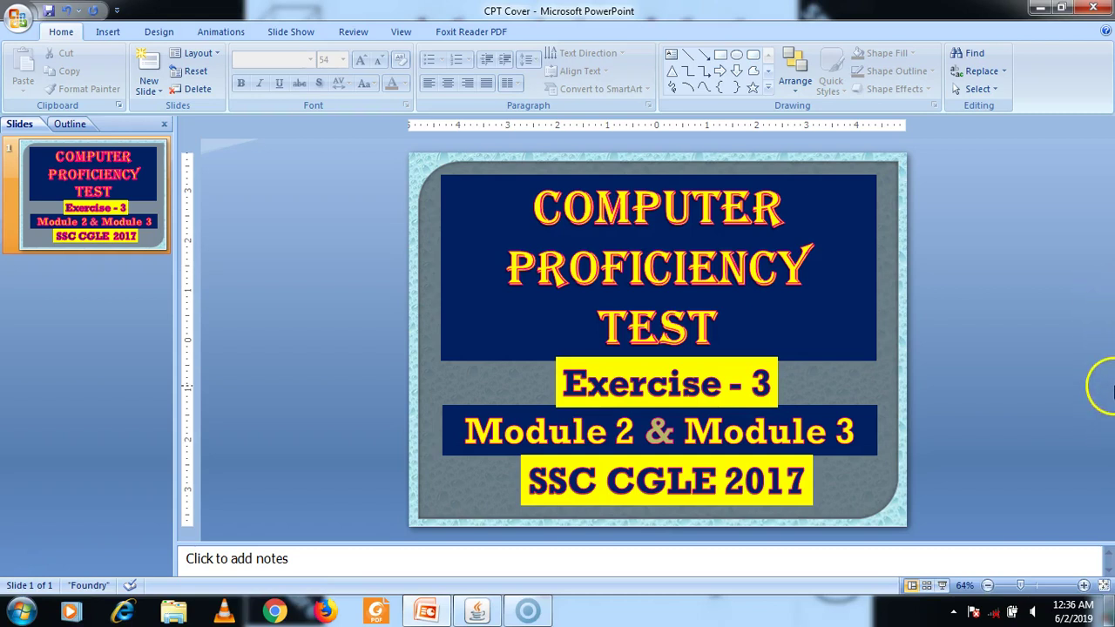
{"action": "left_click", "coordinate": [1108, 610]}
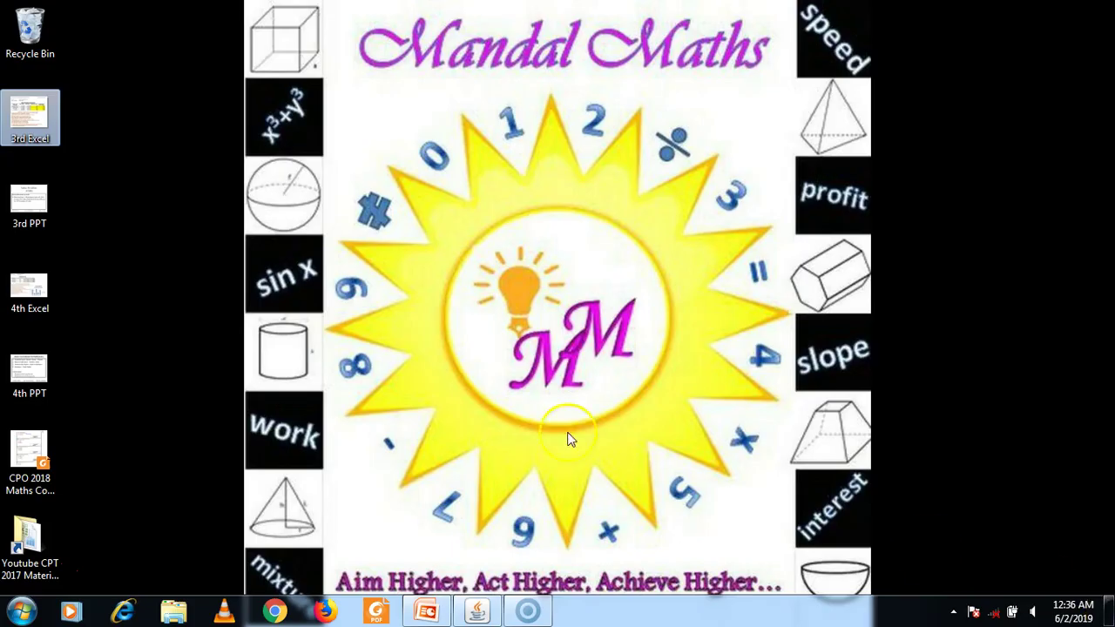
{"action": "double_click", "coordinate": [52, 113]}
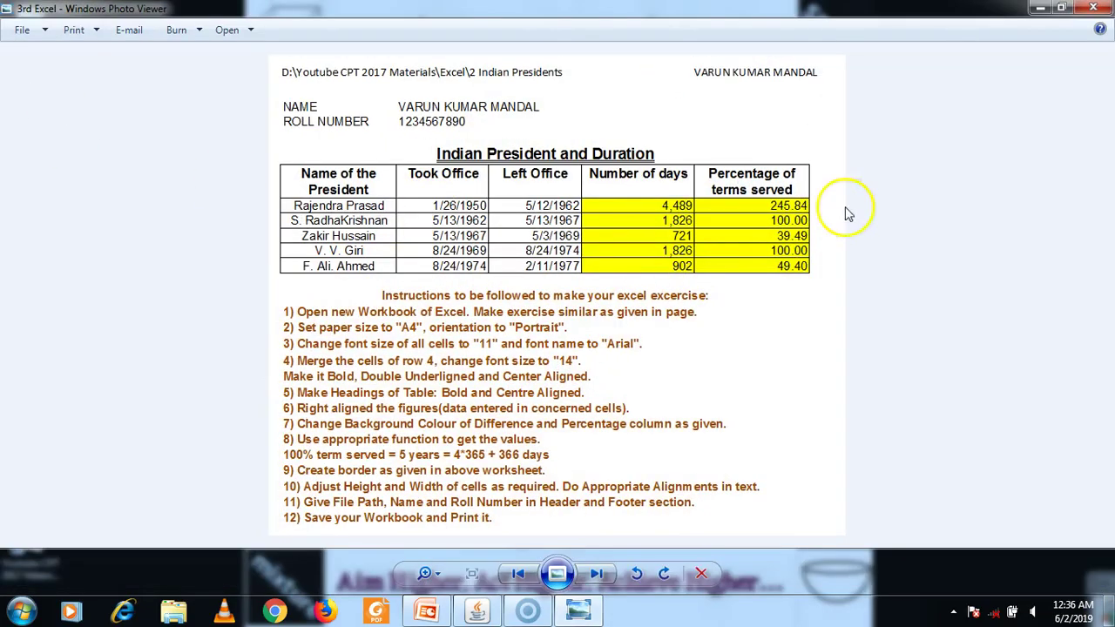
{"action": "key", "text": "Right"}
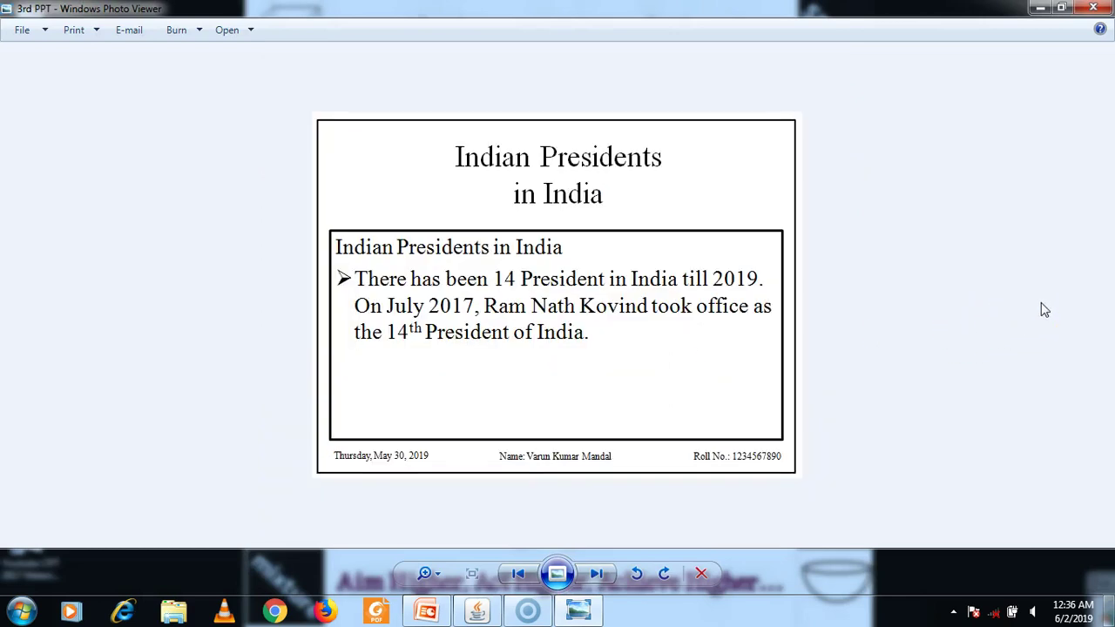
{"action": "key", "text": "Right"}
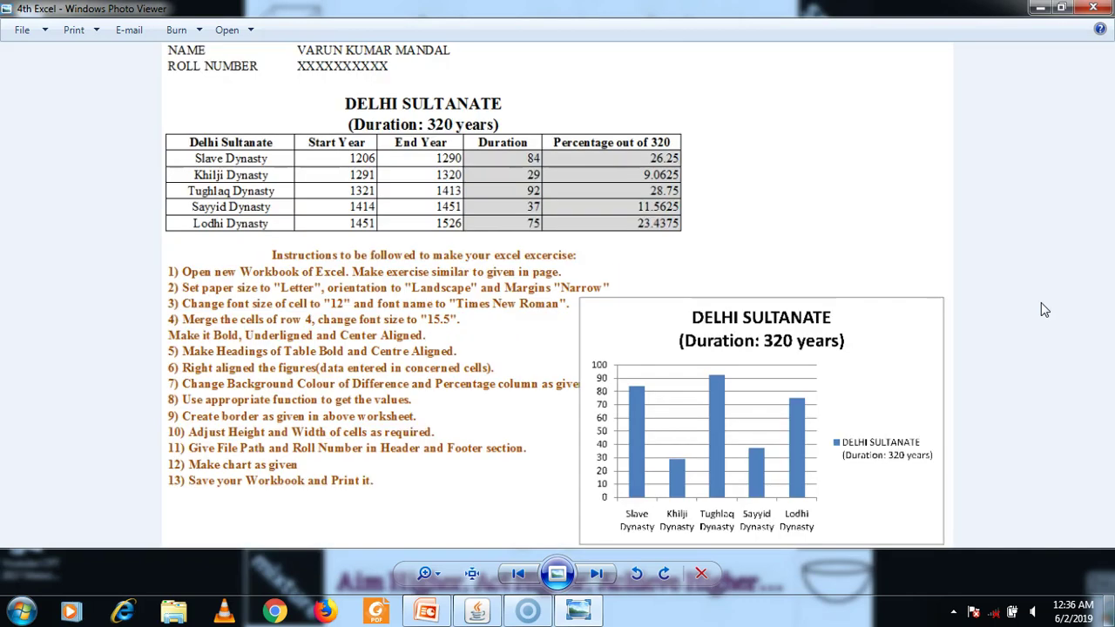
{"action": "key", "text": "Right"}
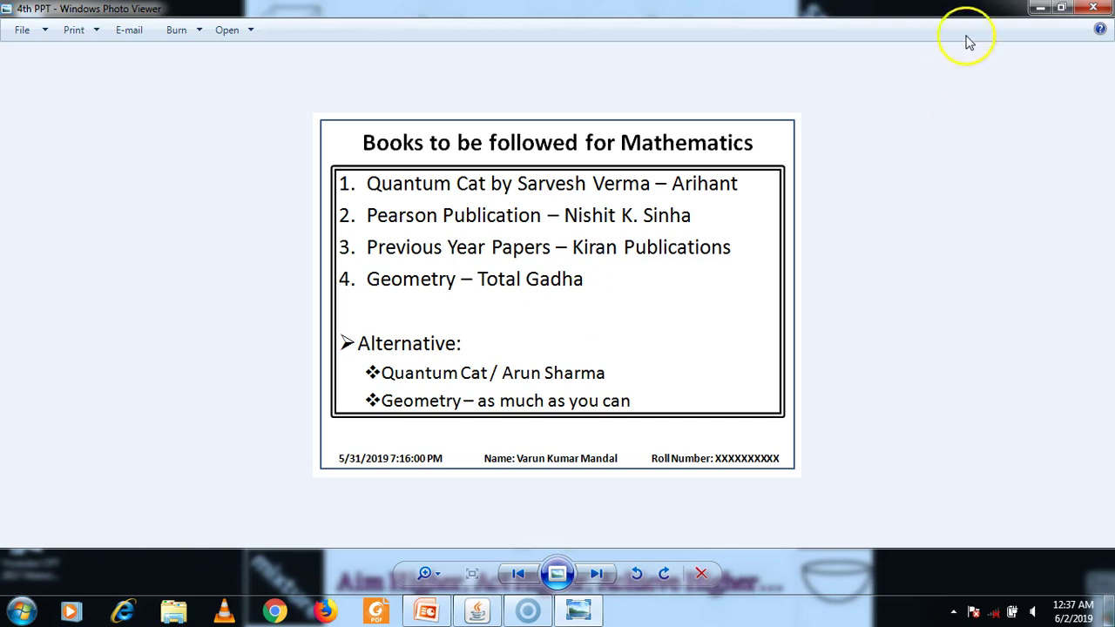
Reopen the 3rd Excel exercise image in a smaller restored viewer window.
{"action": "left_click", "coordinate": [1093, 8]}
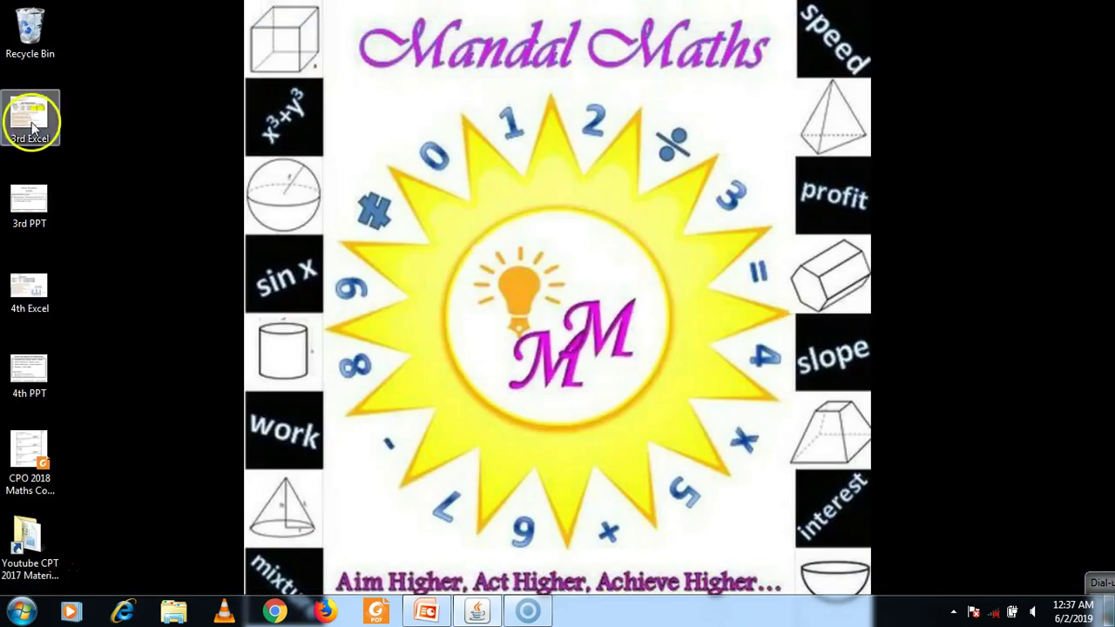
{"action": "double_click", "coordinate": [32, 126]}
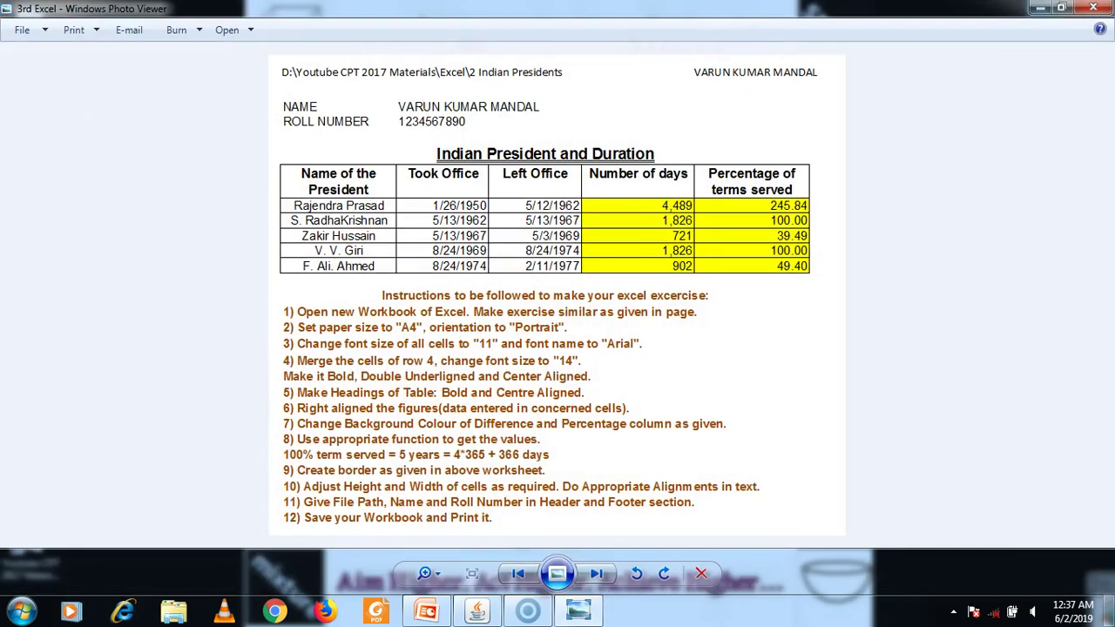
{"action": "left_click", "coordinate": [1062, 7]}
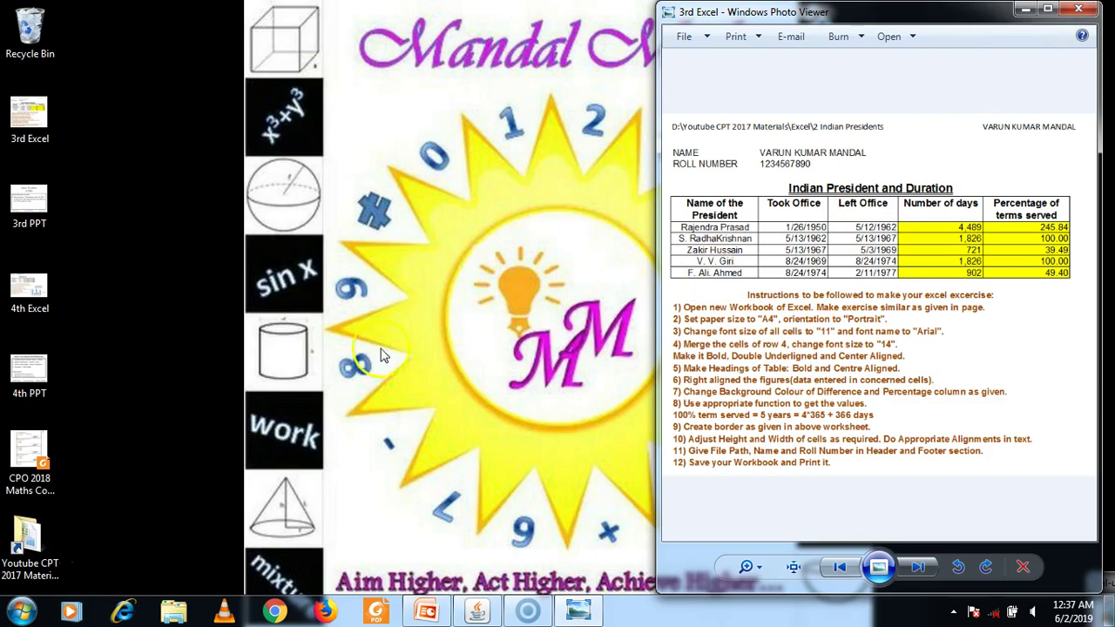
{"action": "left_click", "coordinate": [160, 322]}
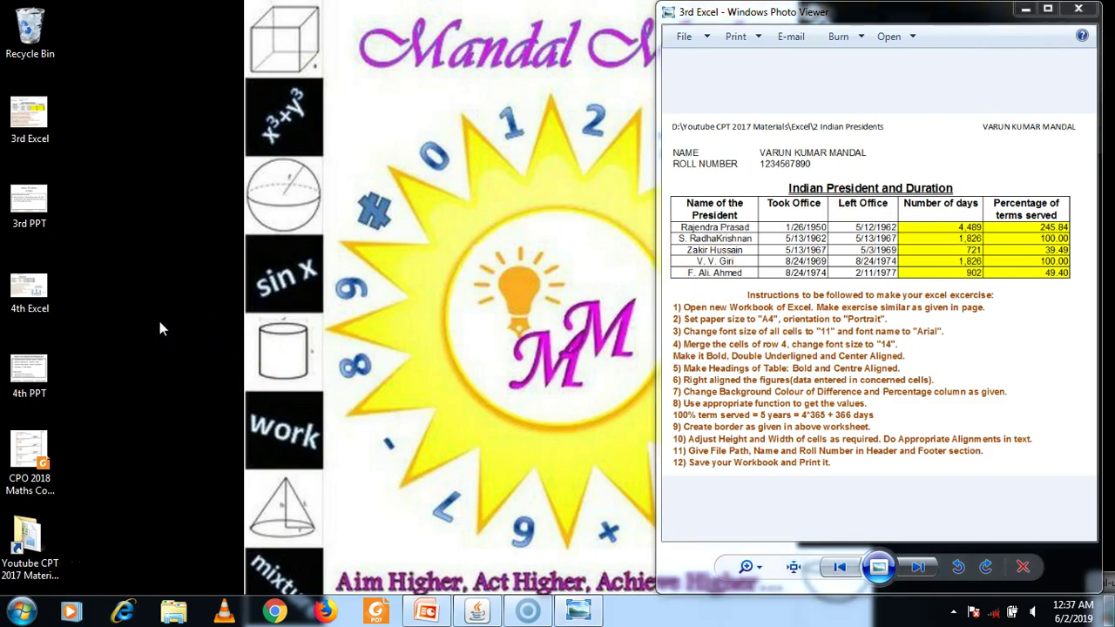
Launch Microsoft Office Excel 2007 from All Programs with a new blank workbook.
{"action": "left_click", "coordinate": [21, 612]}
{"action": "left_click", "coordinate": [76, 538]}
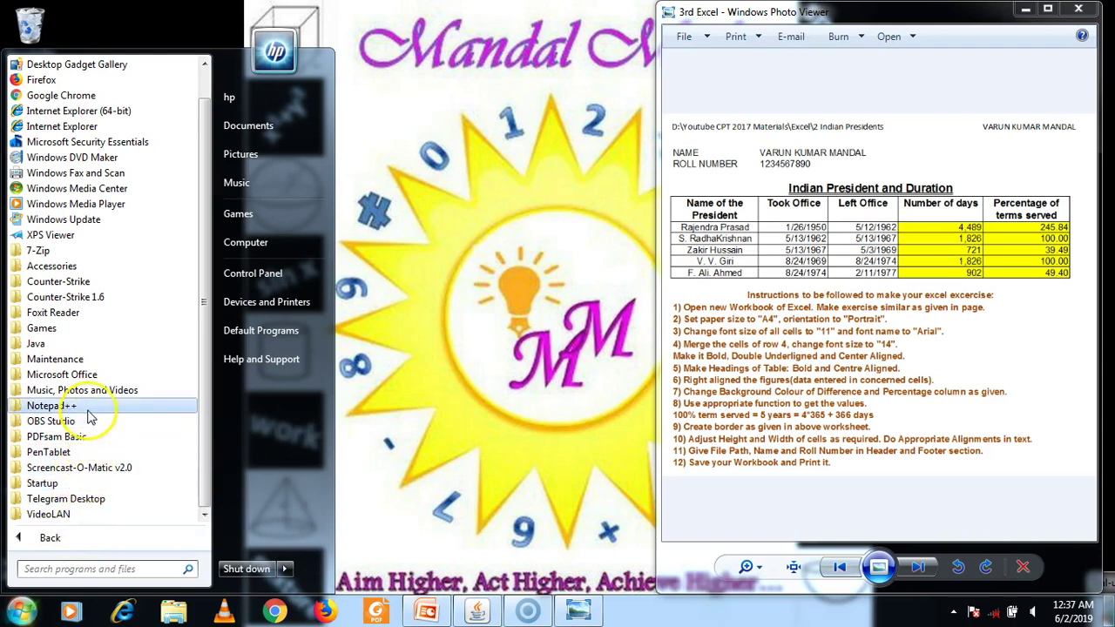
{"action": "left_click", "coordinate": [79, 375]}
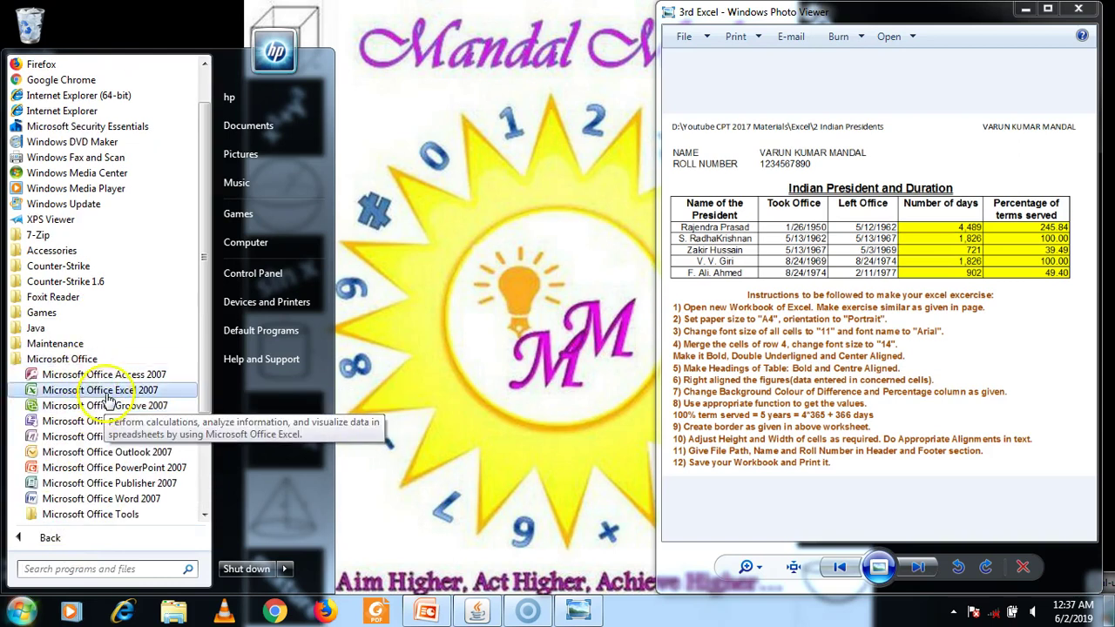
{"action": "left_click", "coordinate": [100, 391]}
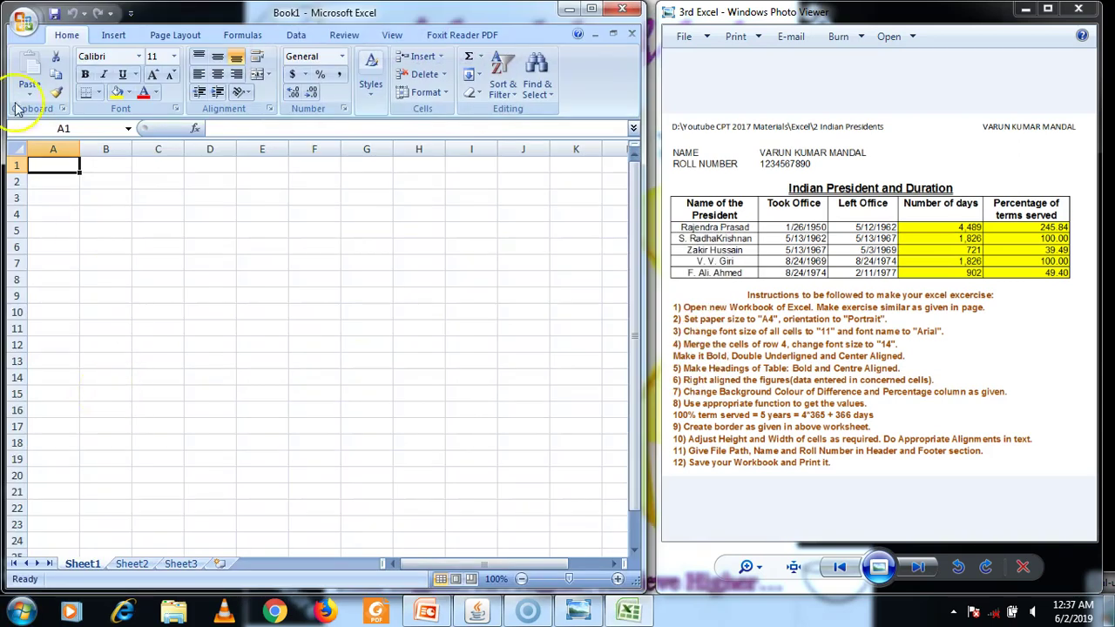
Save the blank workbook to the Desktop as 'SSC_' followed by the roll number.
{"action": "left_click", "coordinate": [23, 19]}
{"action": "left_click", "coordinate": [35, 121]}
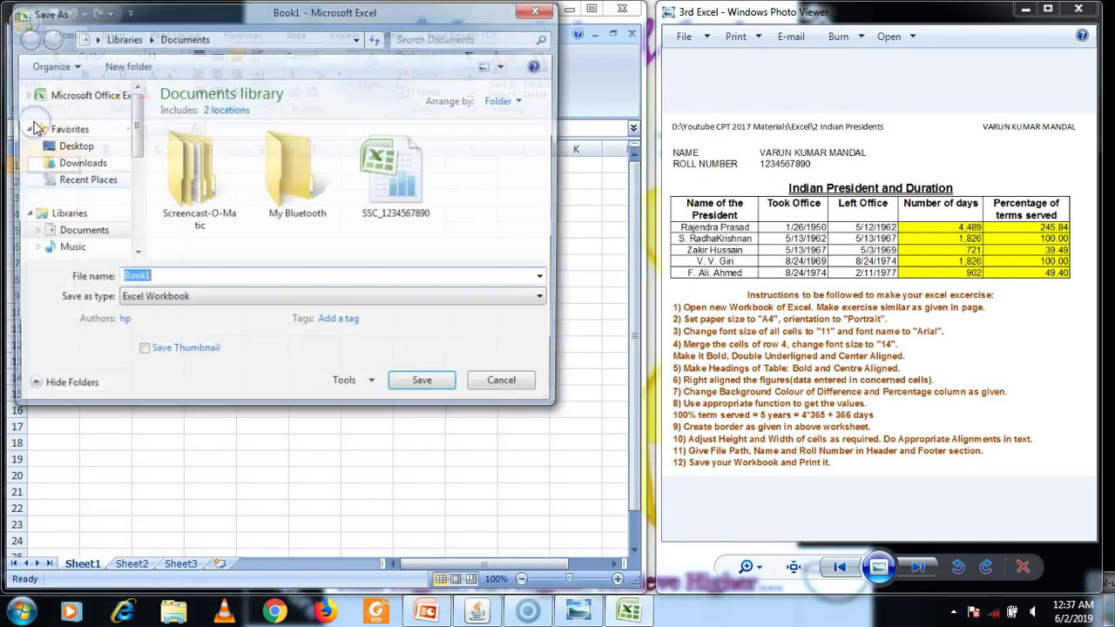
{"action": "mouse_move", "coordinate": [135, 127]}
{"action": "left_mouse_down"}
{"action": "mouse_move", "coordinate": [142, 214]}
{"action": "mouse_move", "coordinate": [145, 125]}
{"action": "left_mouse_up"}
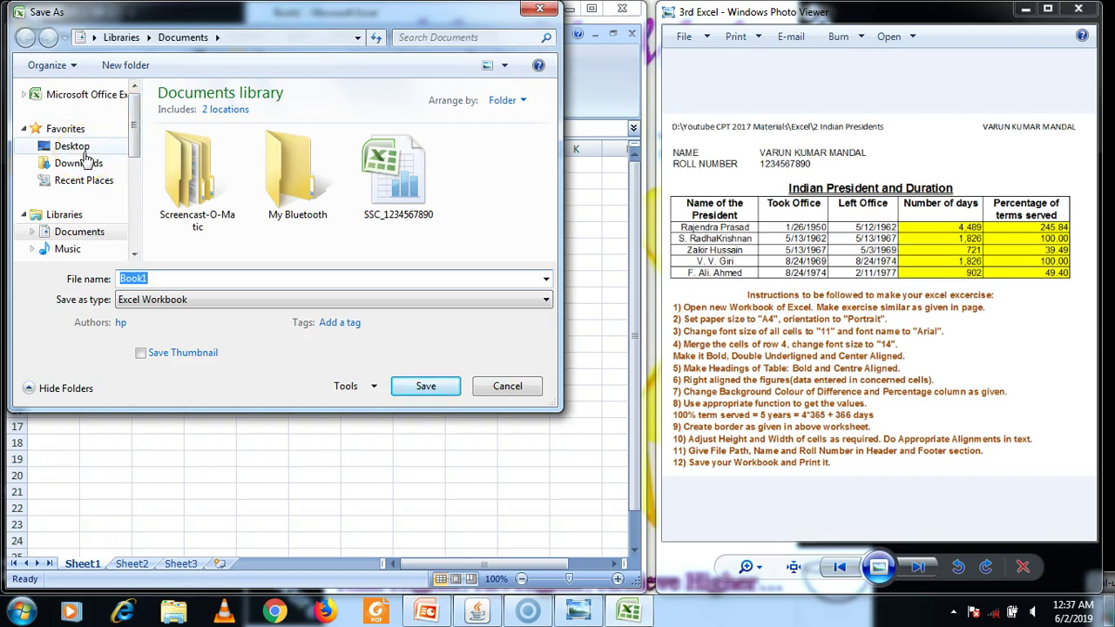
{"action": "left_click", "coordinate": [83, 148]}
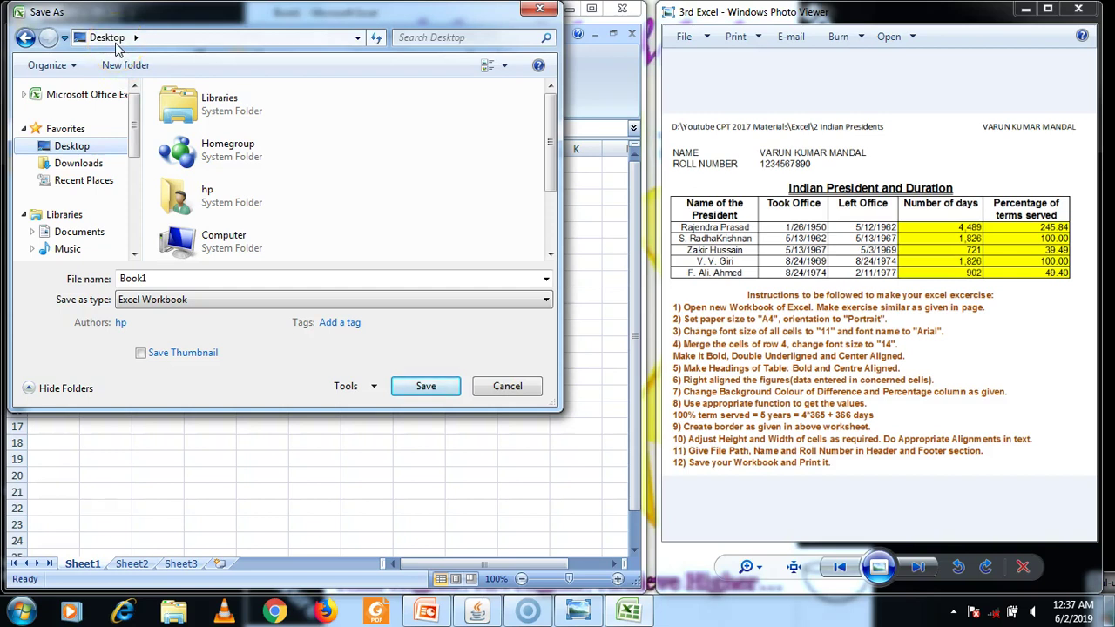
{"action": "double_click", "coordinate": [129, 275]}
{"action": "type", "text": "SSC_123456789"}
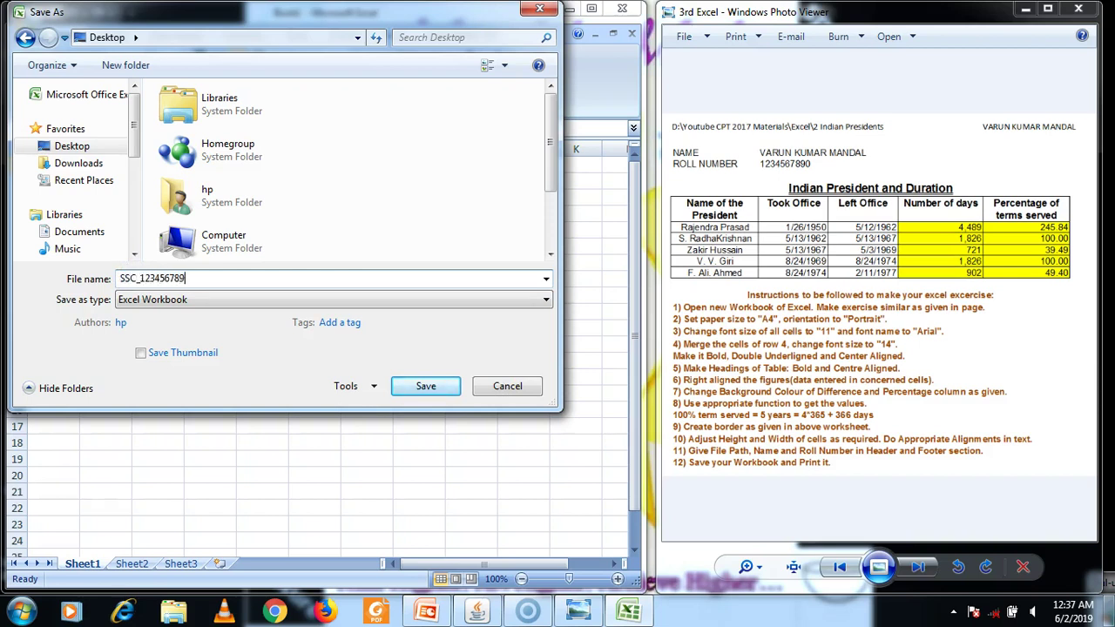
{"action": "type", "text": "0"}
{"action": "left_click", "coordinate": [417, 388]}
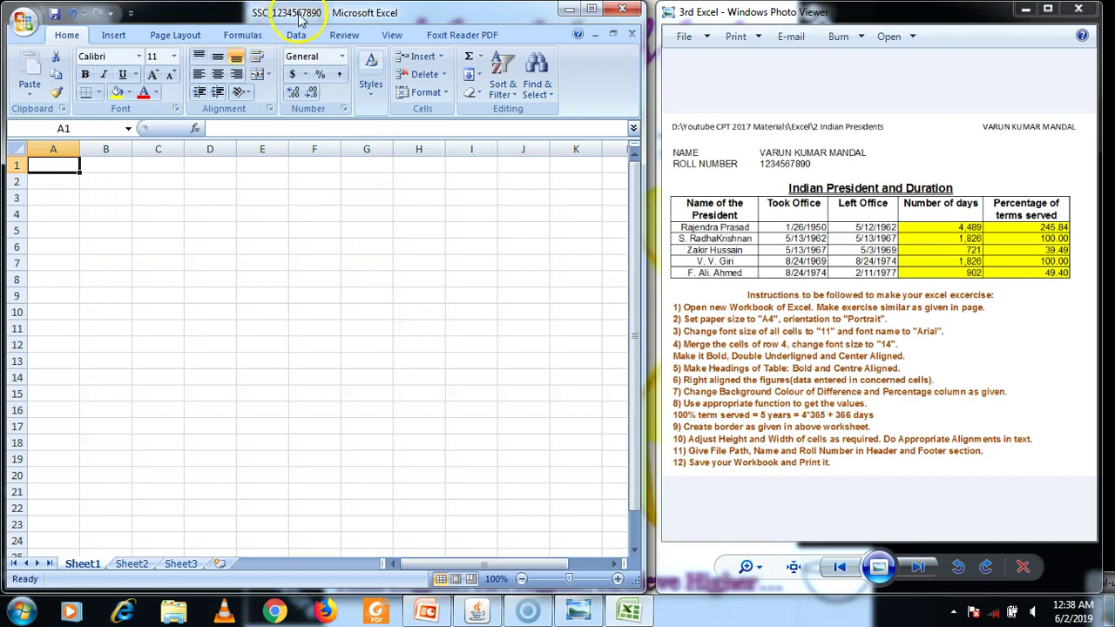
{"action": "double_click", "coordinate": [257, 17]}
Move Excel to the left half, widen column A to about 13.86, and zoom to 120%.
{"action": "left_click", "coordinate": [98, 137]}
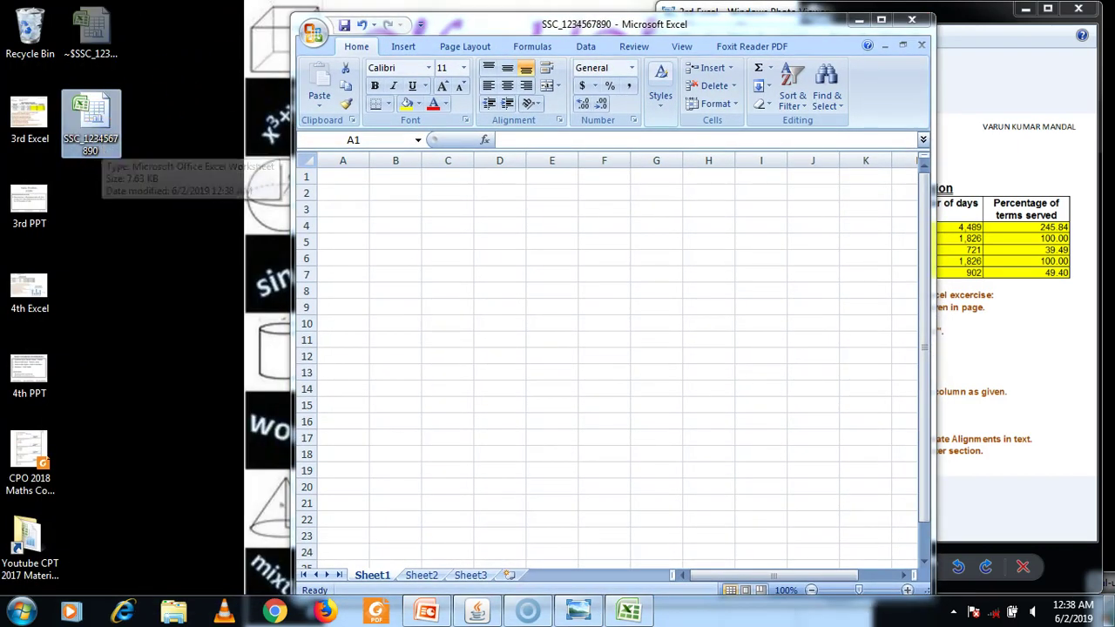
{"action": "left_click_drag", "start_coordinate": [475, 20], "coordinate": [191, 13]}
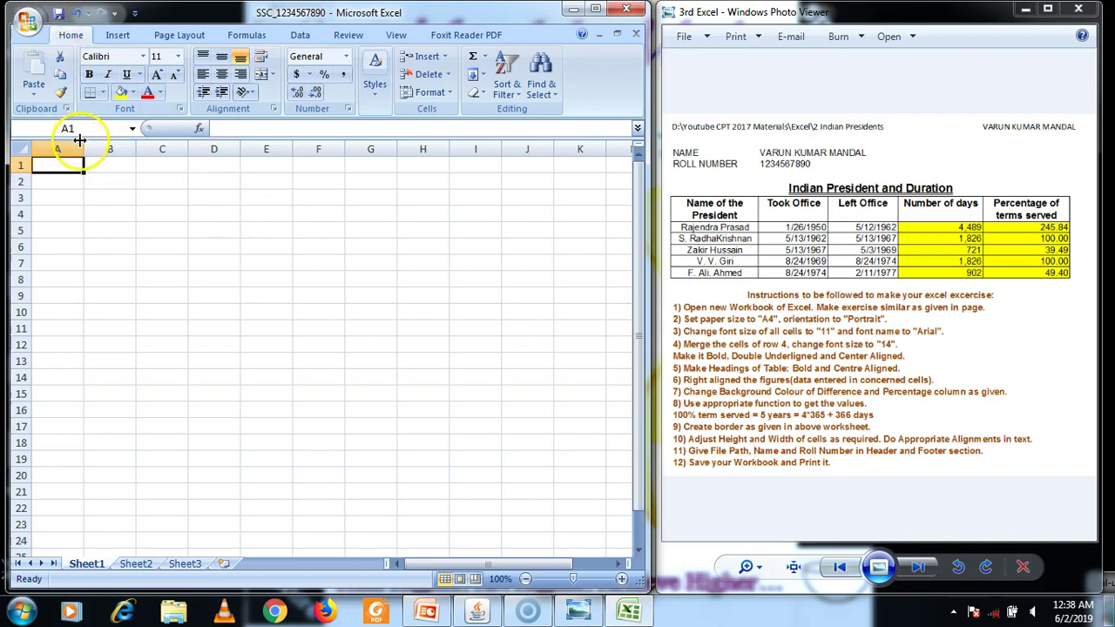
{"action": "left_click_drag", "start_coordinate": [84, 144], "coordinate": [83, 144]}
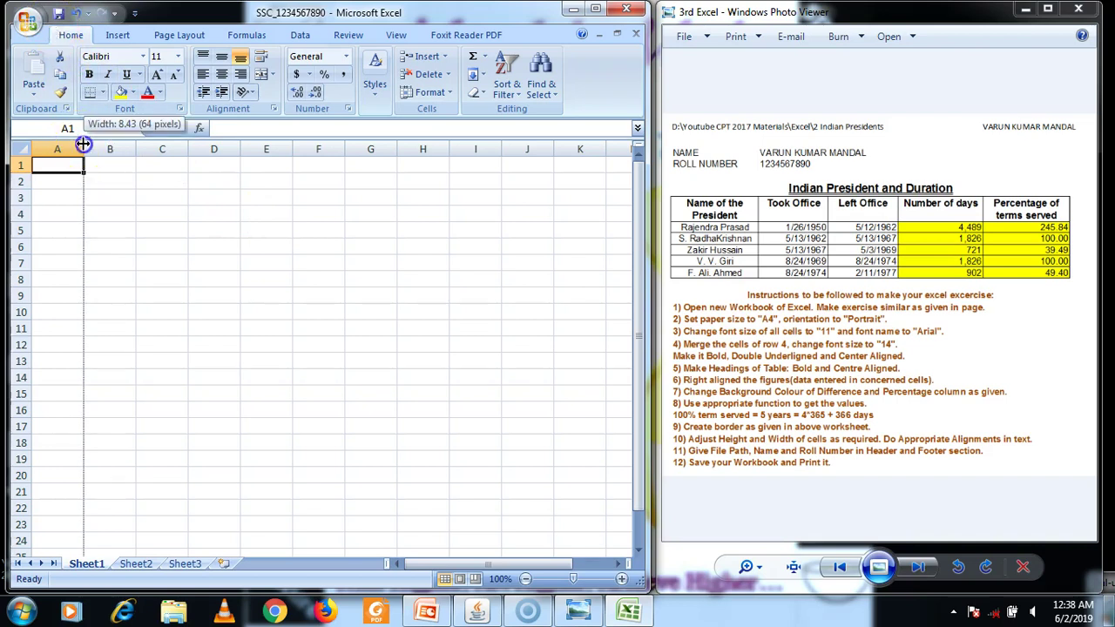
{"action": "mouse_move", "coordinate": [84, 144]}
{"action": "left_mouse_down"}
{"action": "mouse_move", "coordinate": [204, 157]}
{"action": "mouse_move", "coordinate": [520, 152]}
{"action": "left_mouse_up"}
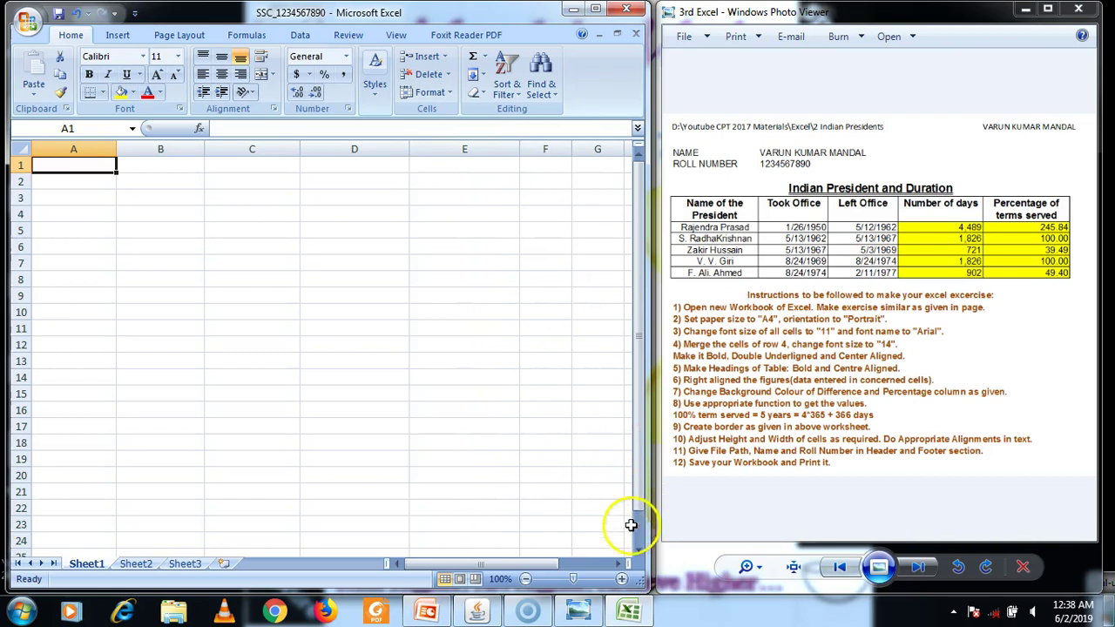
{"action": "left_click", "coordinate": [621, 580]}
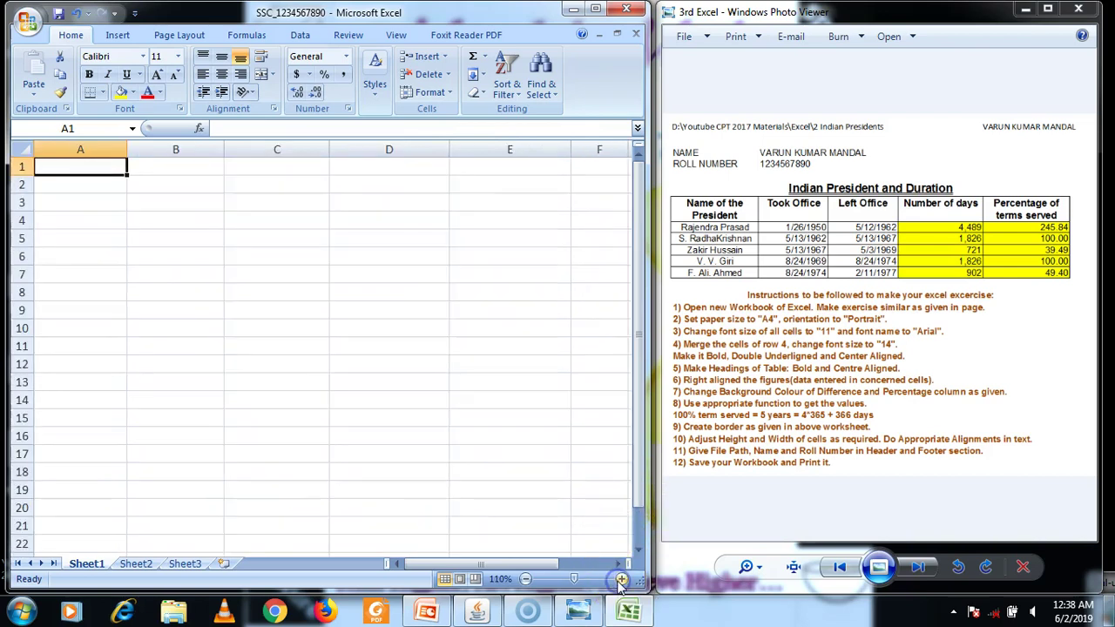
{"action": "left_click", "coordinate": [621, 579]}
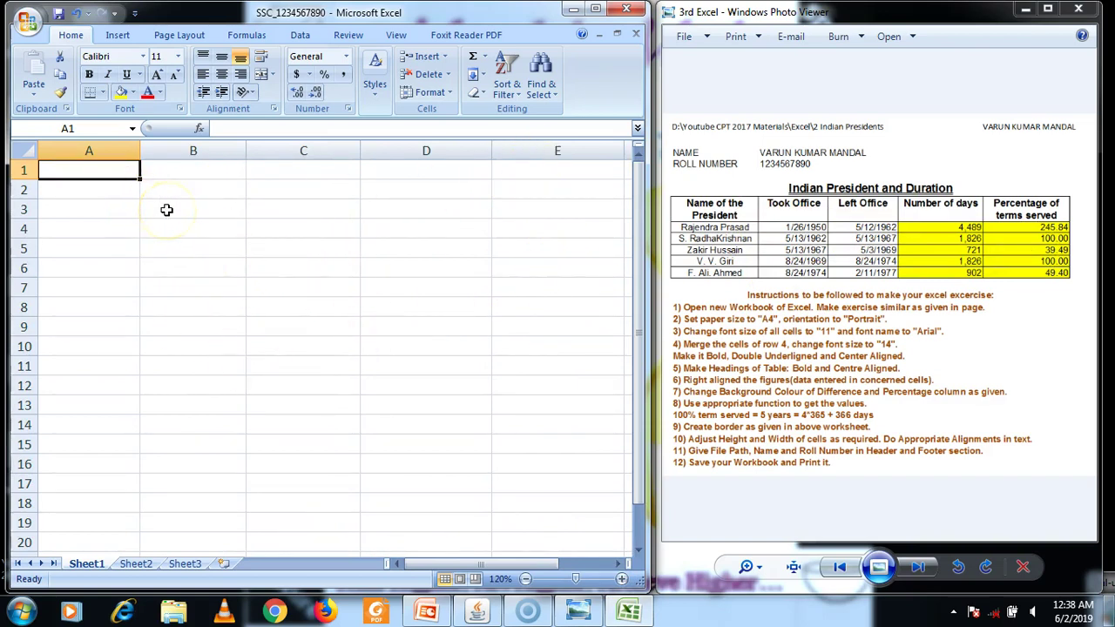
Enter the labels NAME and ROLL NUMBER in cells A1 and A2.
{"action": "type", "text": "n"}
{"action": "key", "text": "BackSpace"}
{"action": "type", "text": "NAME"}
{"action": "left_click", "coordinate": [101, 189]}
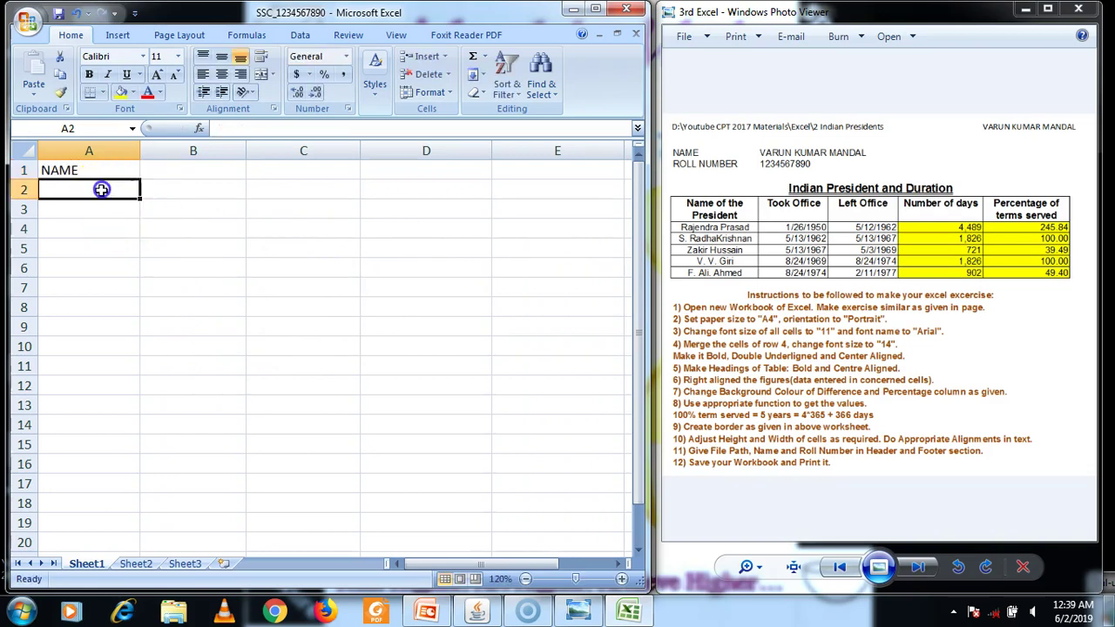
{"action": "type", "text": "R"}
{"action": "type", "text": "UMBER"}
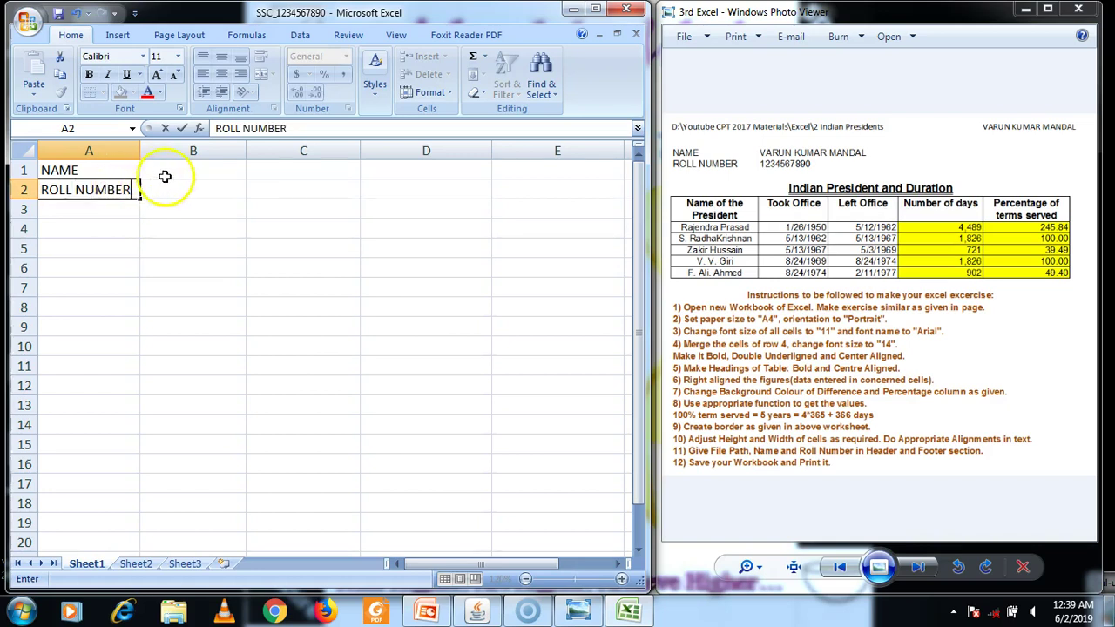
{"action": "left_click", "coordinate": [162, 170]}
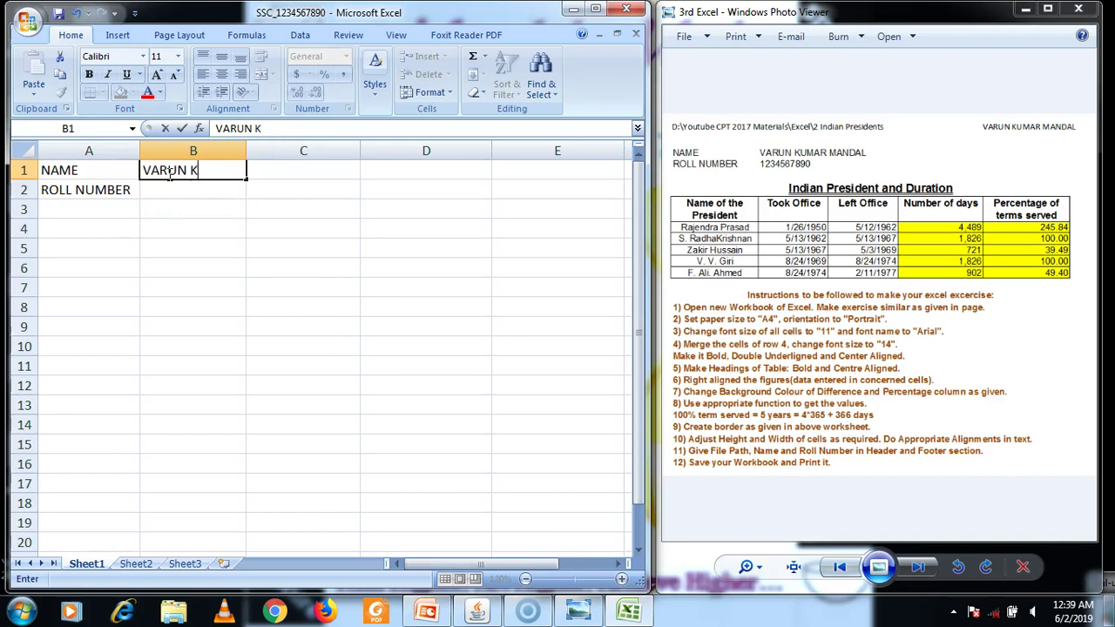
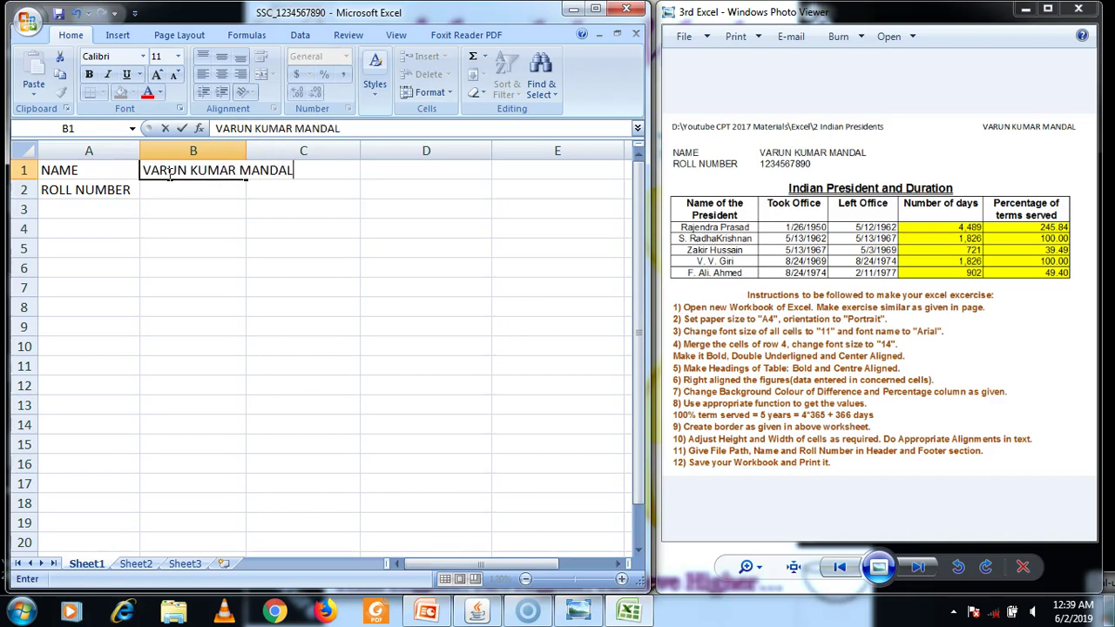
Fill in the student's full name in B1 and the roll number in B2.
{"action": "left_click", "coordinate": [161, 191]}
{"action": "type", "text": "1234567890"}
{"action": "left_click", "coordinate": [213, 246]}
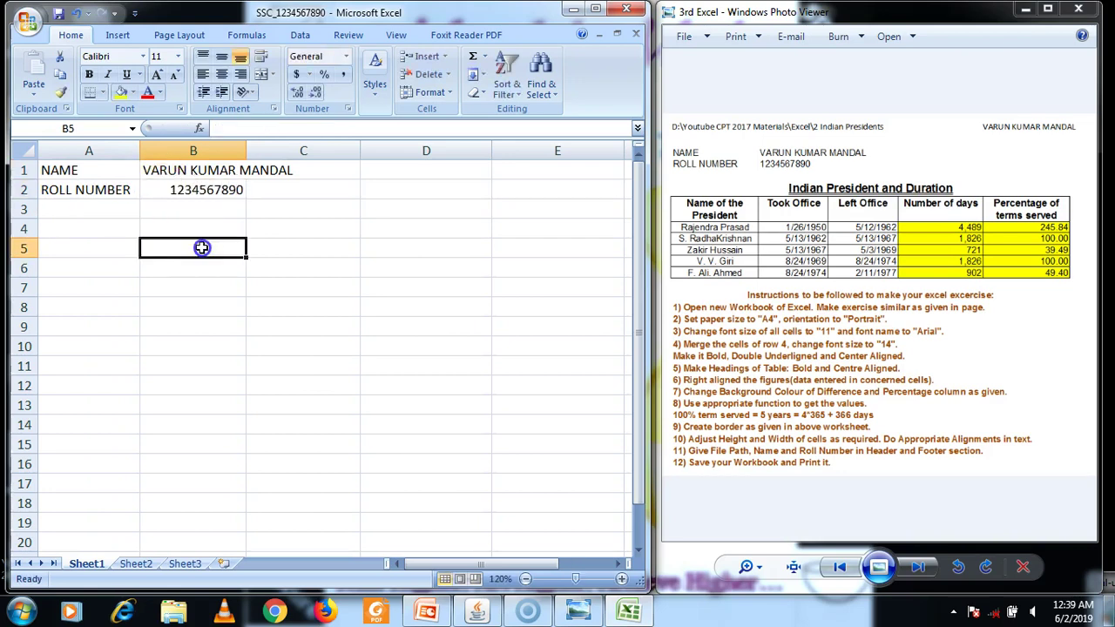
{"action": "left_click", "coordinate": [190, 194]}
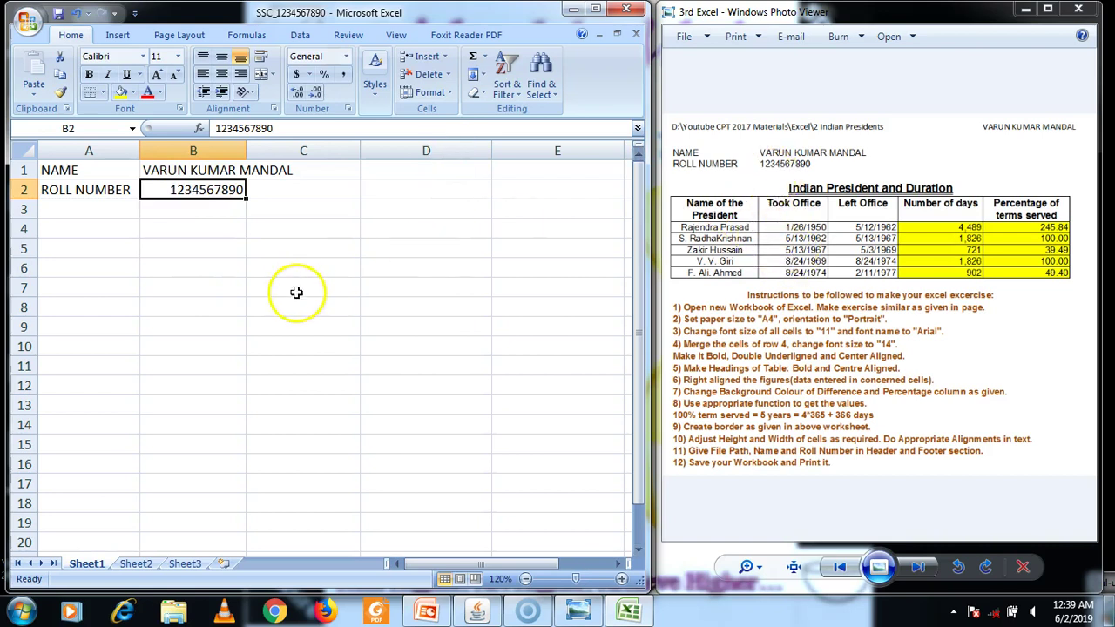
{"action": "left_click", "coordinate": [119, 229]}
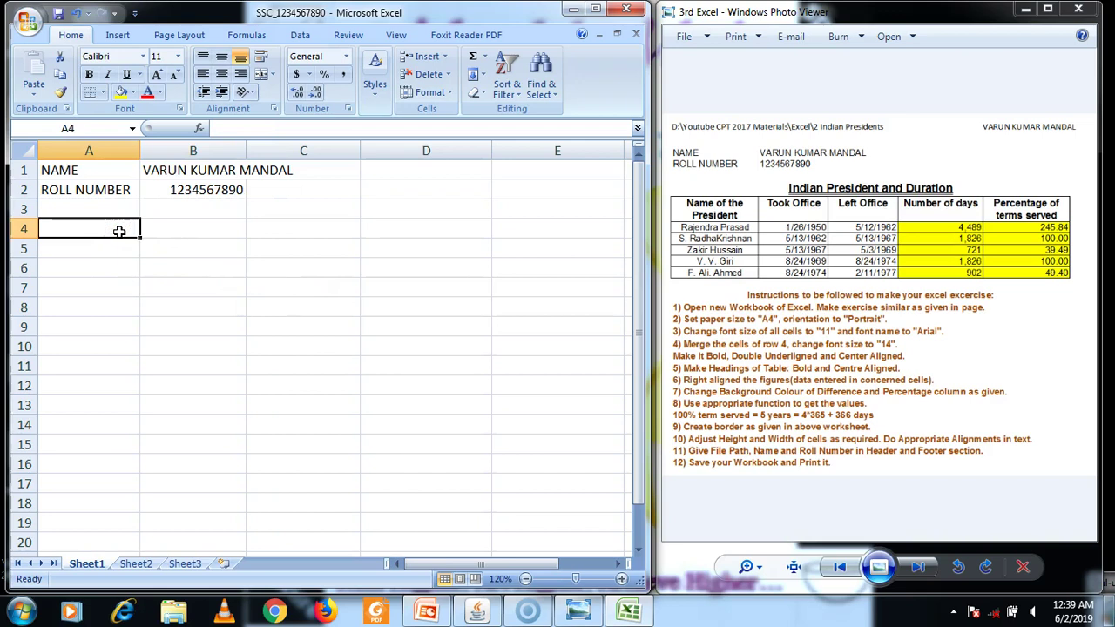
Enter the two-line heading 'Name of the President' in A4 and 'Took office' in B4.
{"action": "type", "text": "Name"}
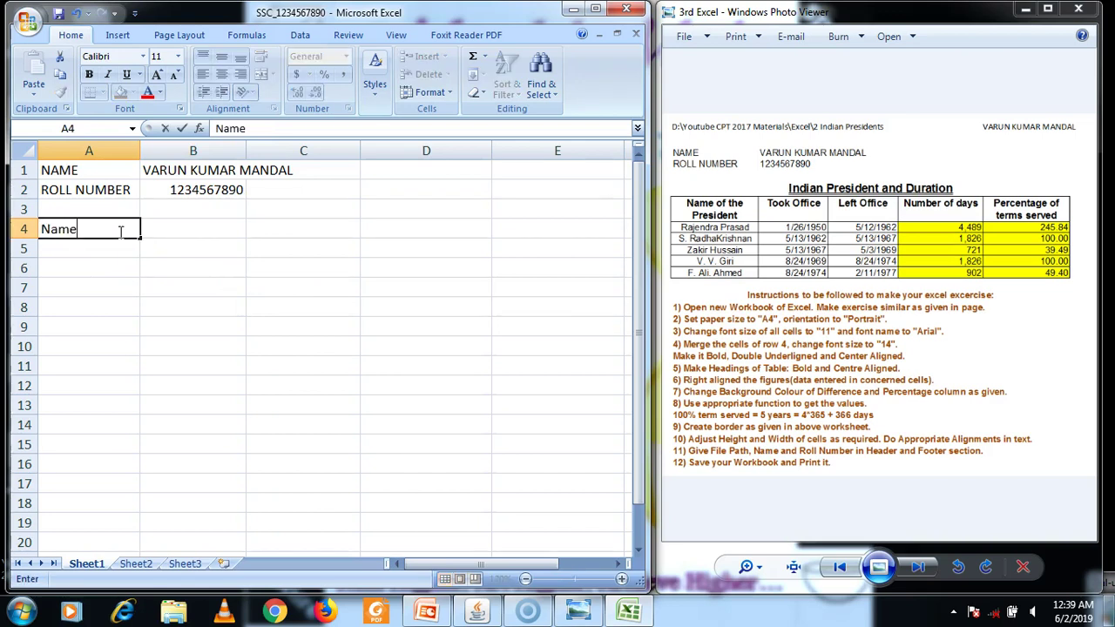
{"action": "type", "text": "the"}
{"action": "key", "text": "BackSpace"}
{"action": "key", "text": "BackSpace"}
{"action": "key", "text": "BackSpace"}
{"action": "type", "text": "of t"}
{"action": "key", "text": "alt"}
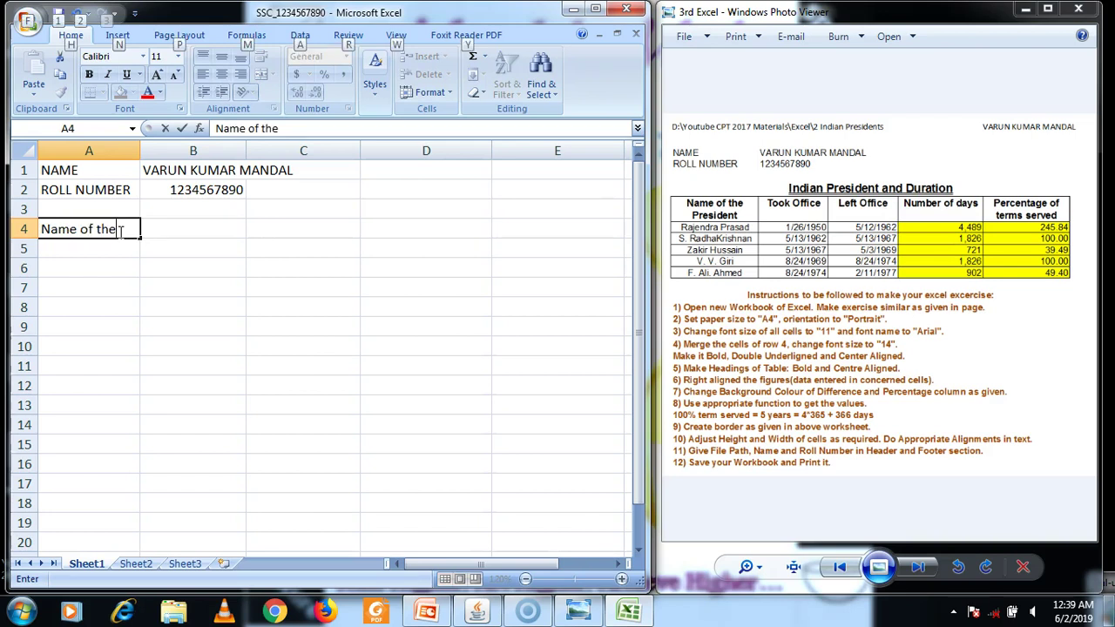
{"action": "key", "text": "alt+Return"}
{"action": "type", "text": "Presi"}
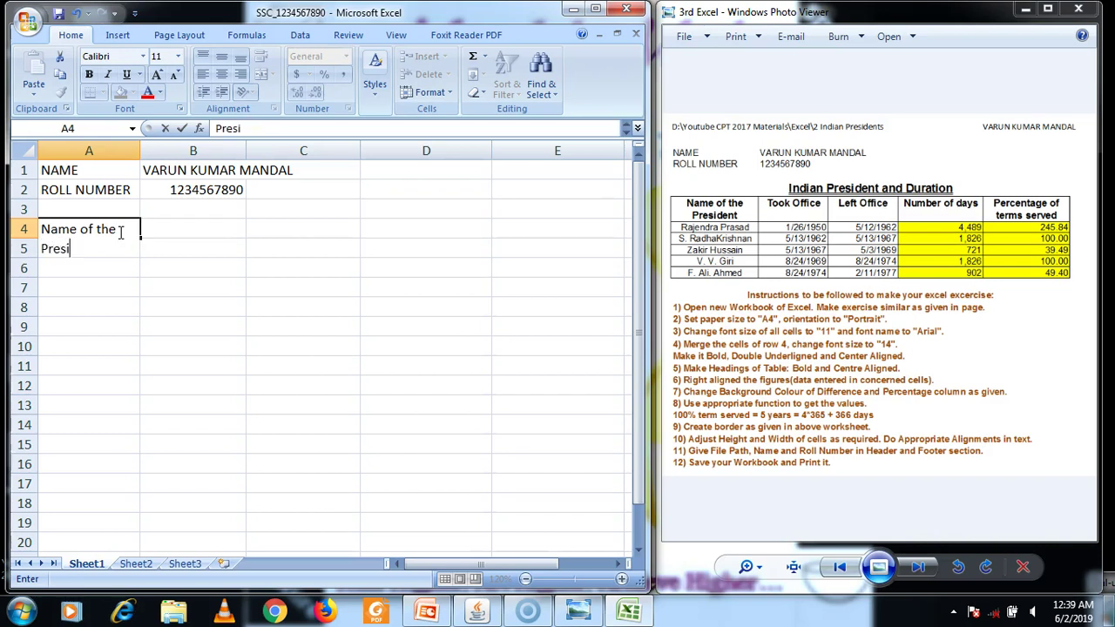
{"action": "type", "text": "dent"}
{"action": "key", "text": "Tab"}
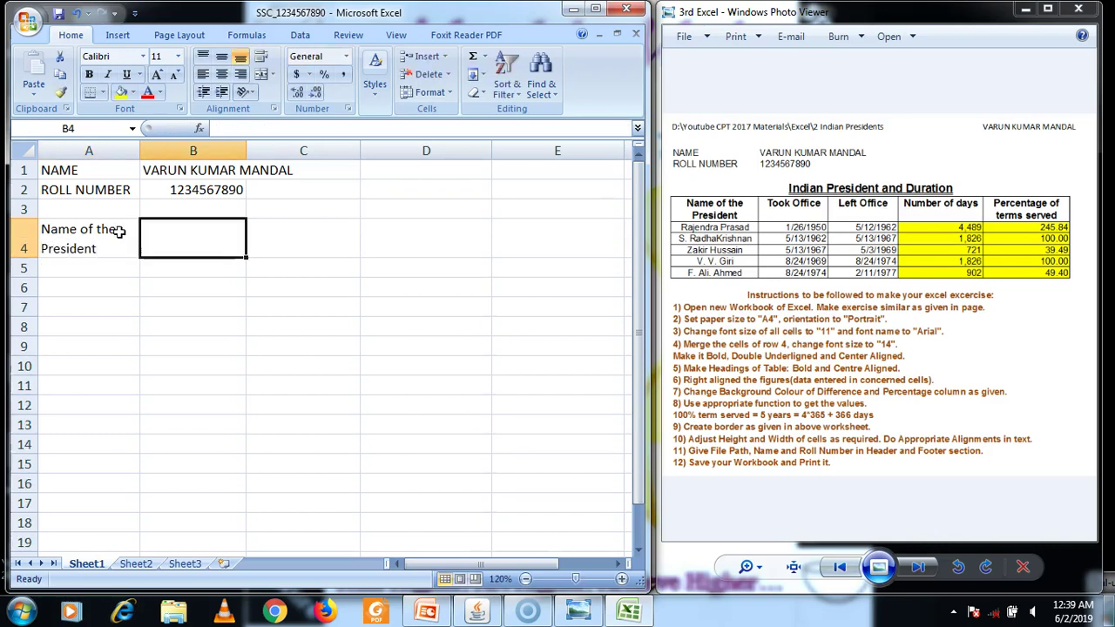
{"action": "type", "text": "Took office"}
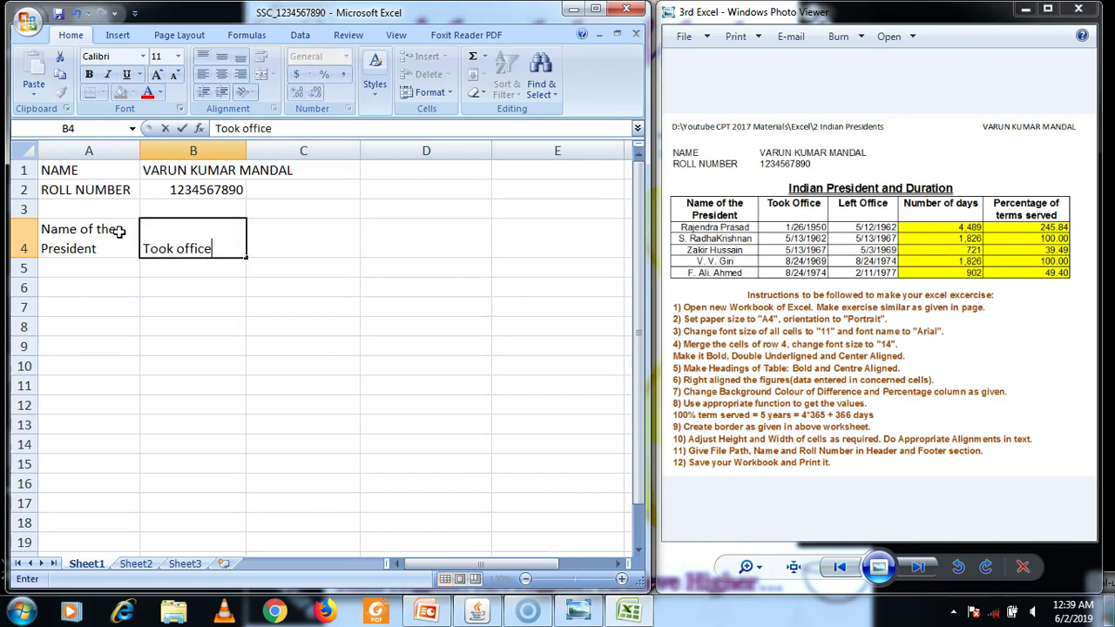
{"action": "key", "text": "Tab"}
Add headings 'Left Office', 'Number of days' and two-line 'Percentage of terms served' in C4:E4.
{"action": "type", "text": "Left"}
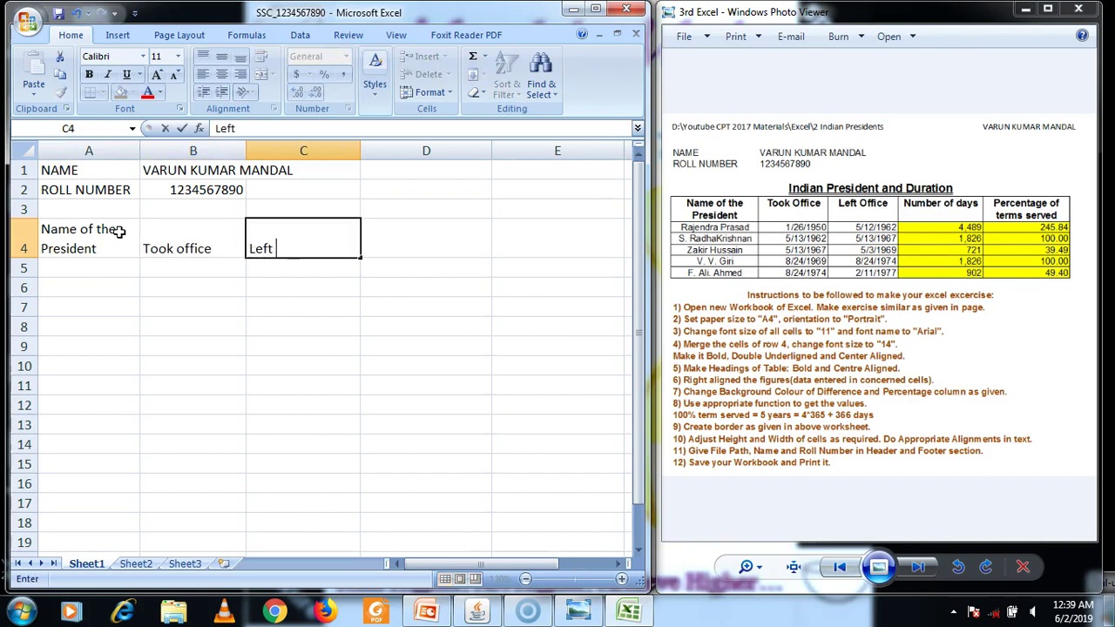
{"action": "type", "text": "e"}
{"action": "key", "text": "Tab"}
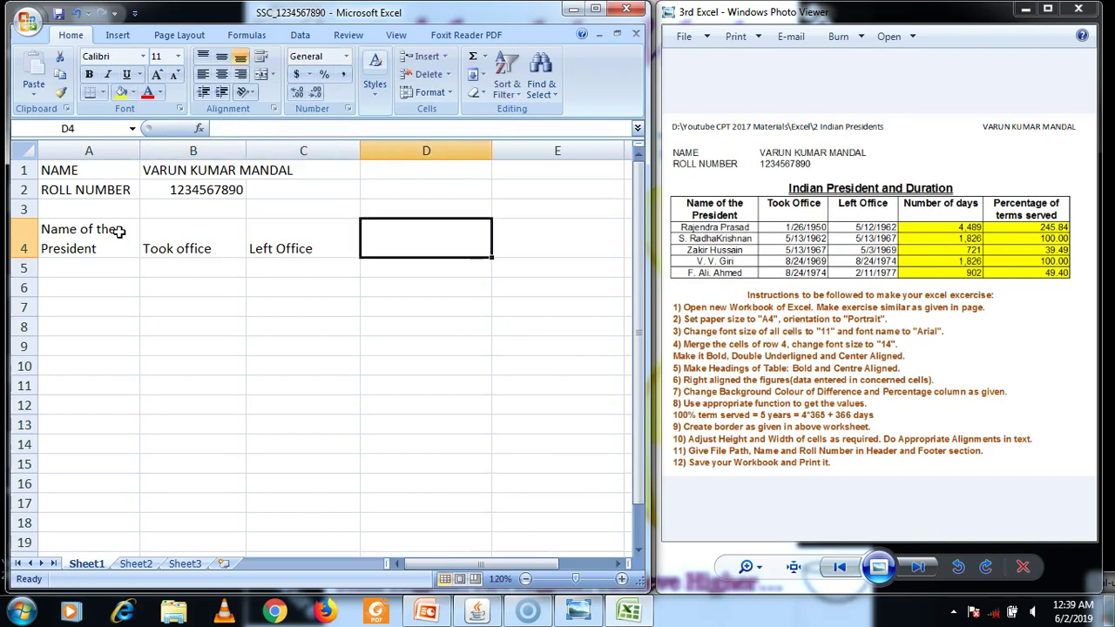
{"action": "type", "text": "Number of day"}
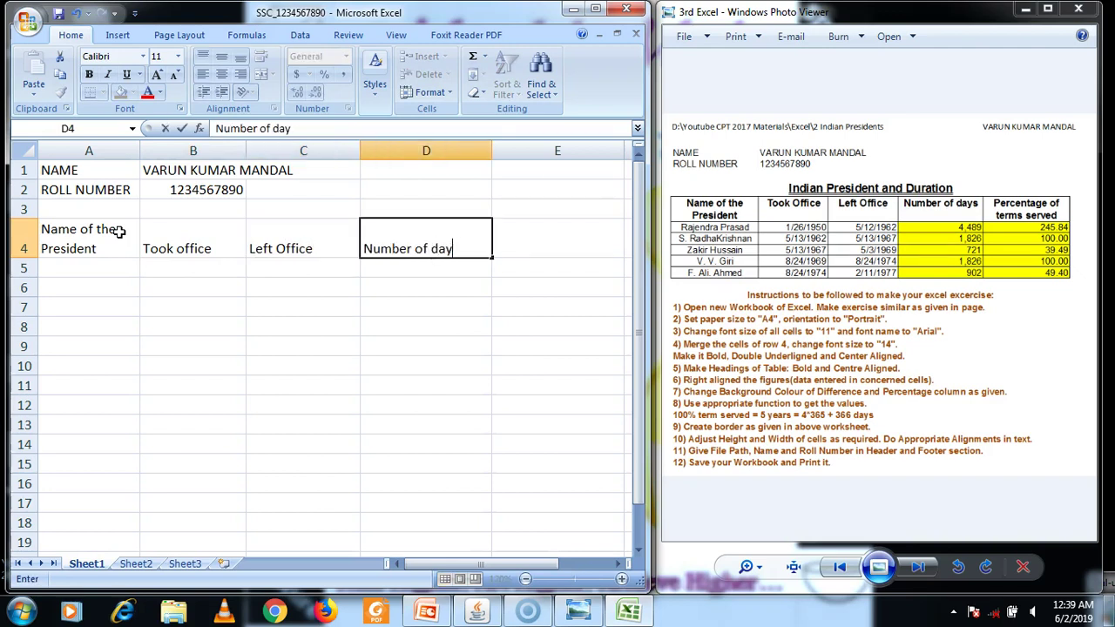
{"action": "type", "text": "s"}
{"action": "key", "text": "Tab"}
{"action": "type", "text": "Percentage of"}
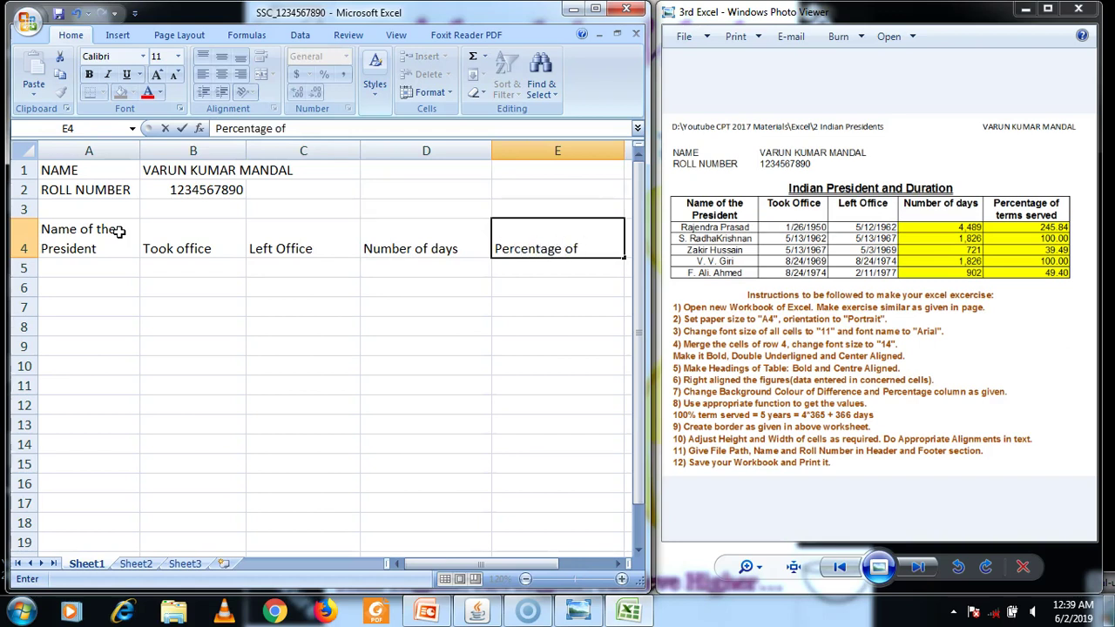
{"action": "key", "text": "alt+Return"}
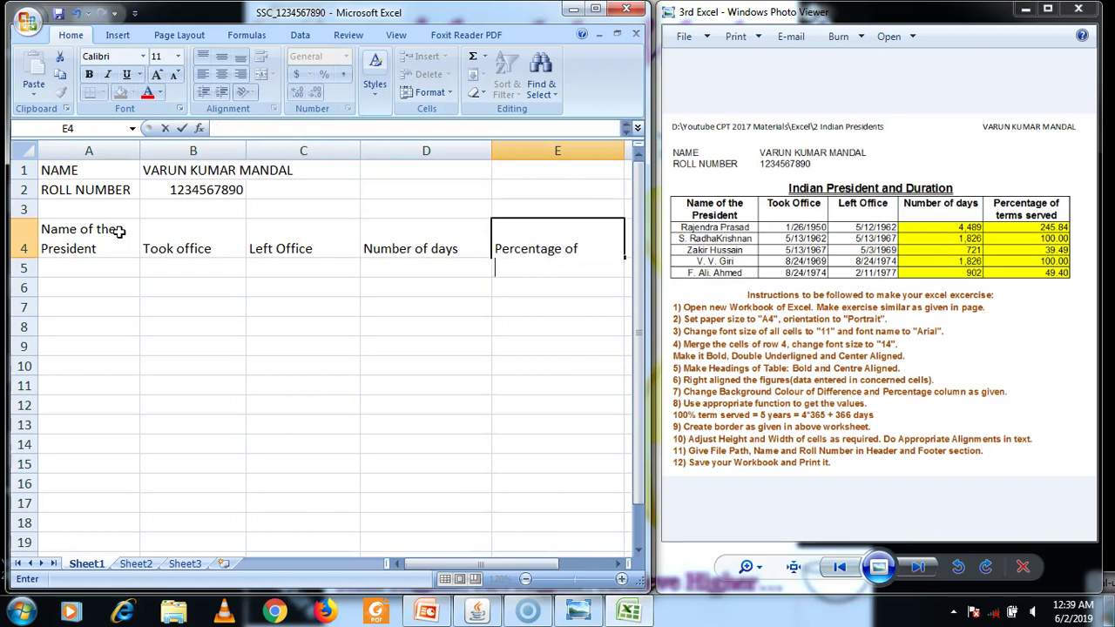
{"action": "type", "text": "terms se"}
{"action": "type", "text": "rved"}
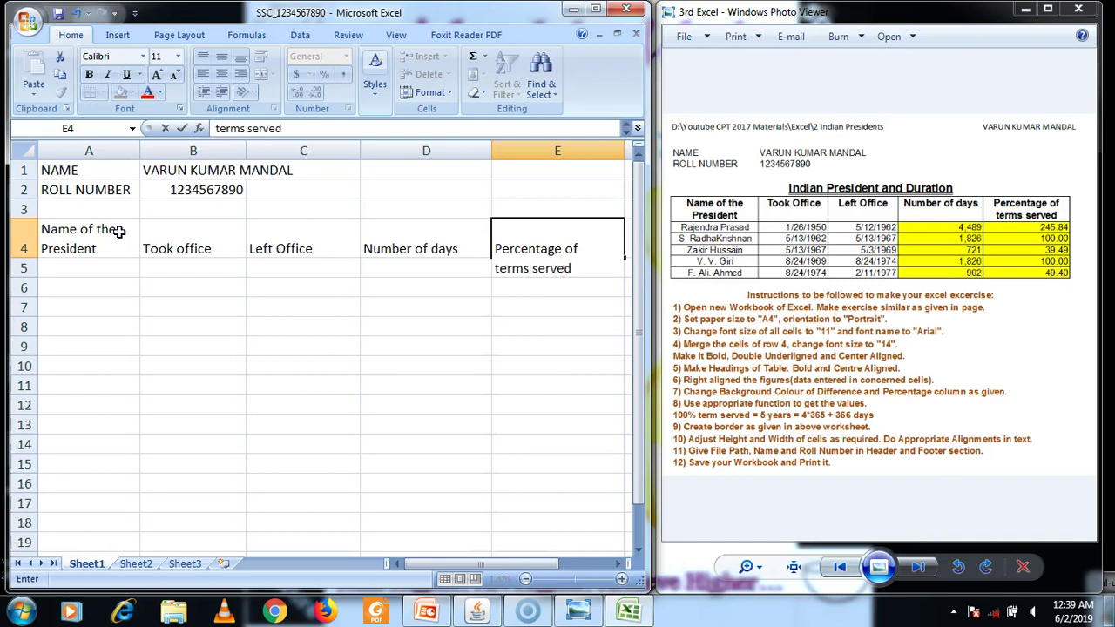
{"action": "left_click", "coordinate": [218, 324]}
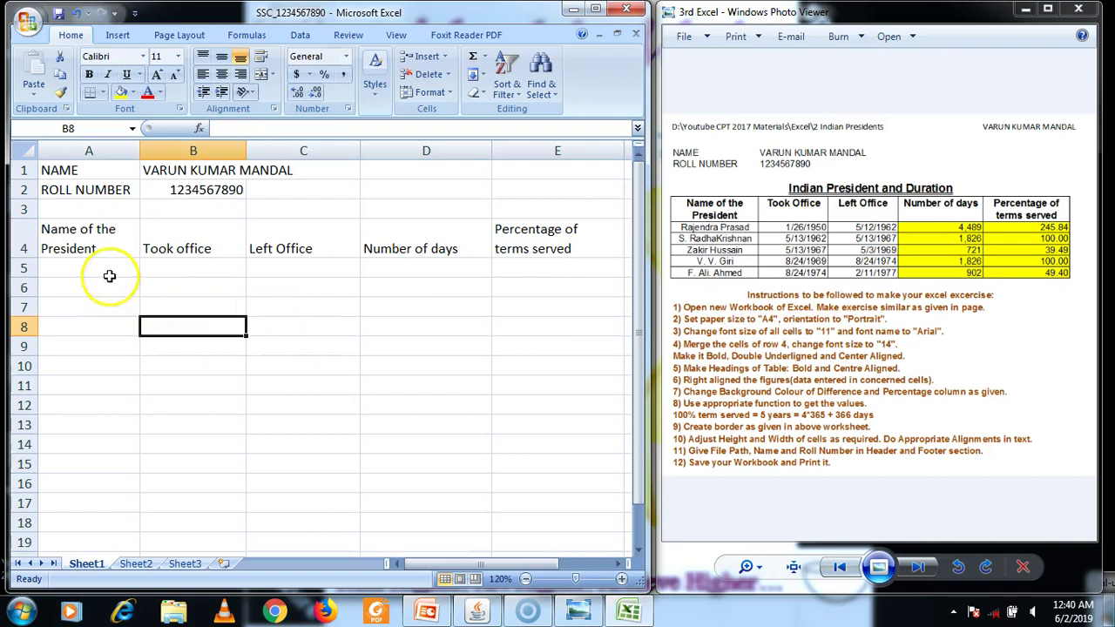
{"action": "left_click", "coordinate": [109, 276]}
Enter Rajendra Prasad, S. Radhakrishnan, Zakir Hussain, V. V. Giri and F. Ali Ahmed in A5:A9.
{"action": "type", "text": "Rajendra Prasad"}
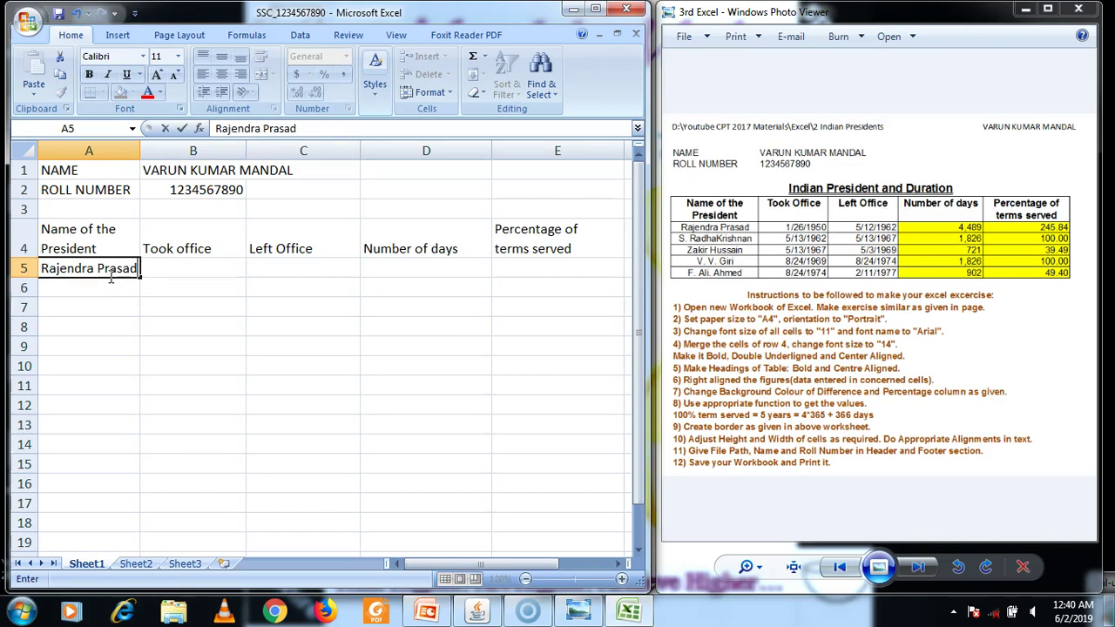
{"action": "key", "text": "Return"}
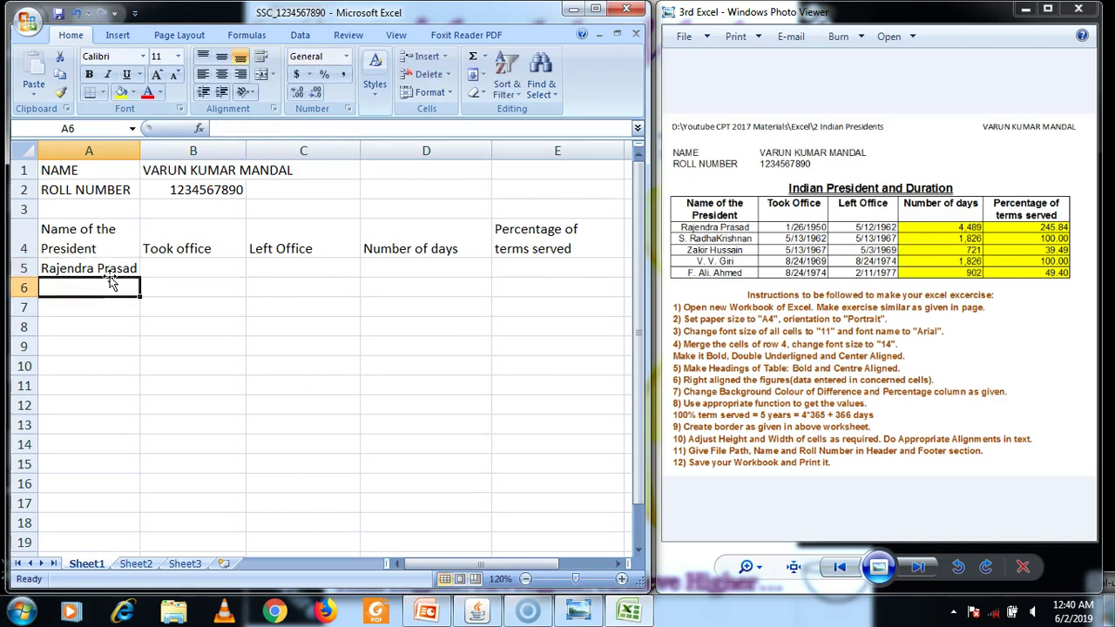
{"action": "type", "text": "S."}
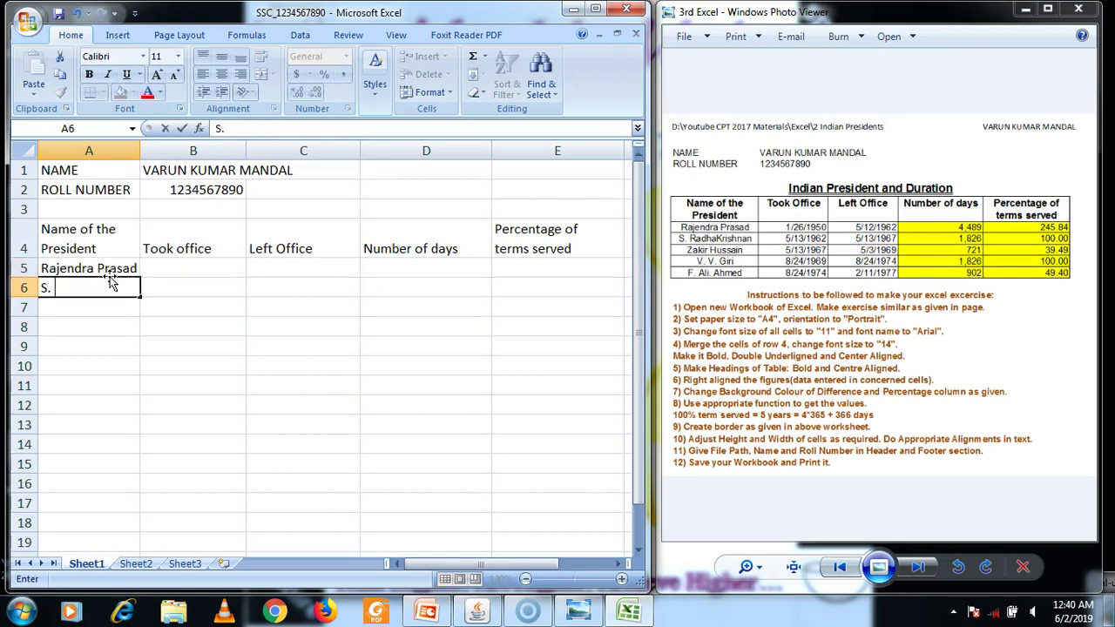
{"action": "type", "text": " Radha"}
{"action": "type", "text": "Krishnan"}
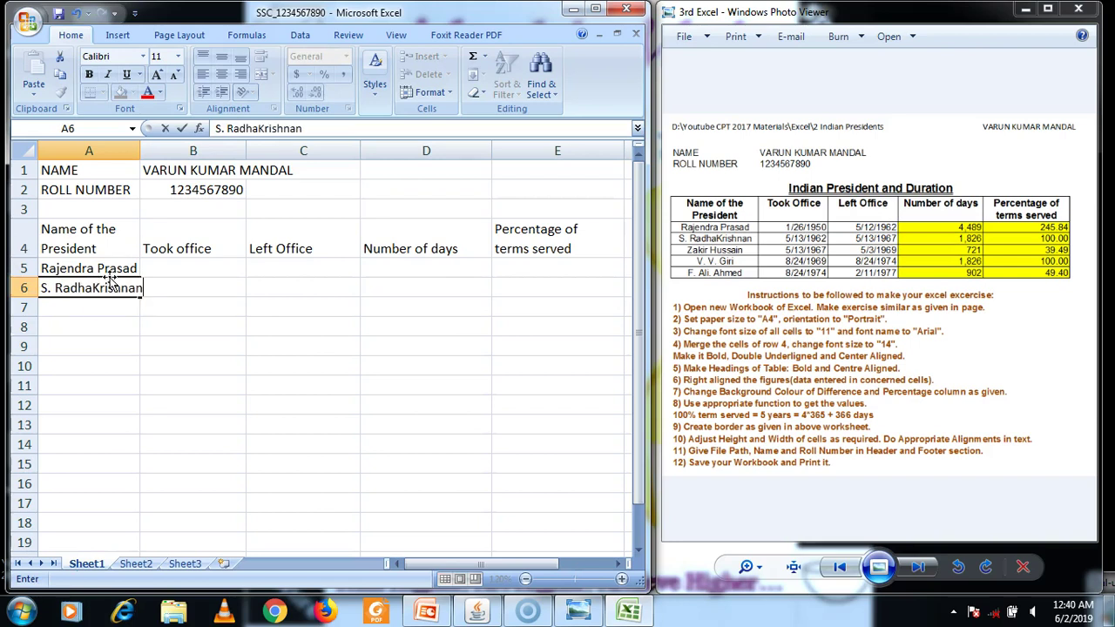
{"action": "left_click", "coordinate": [112, 305]}
{"action": "type", "text": "Za"}
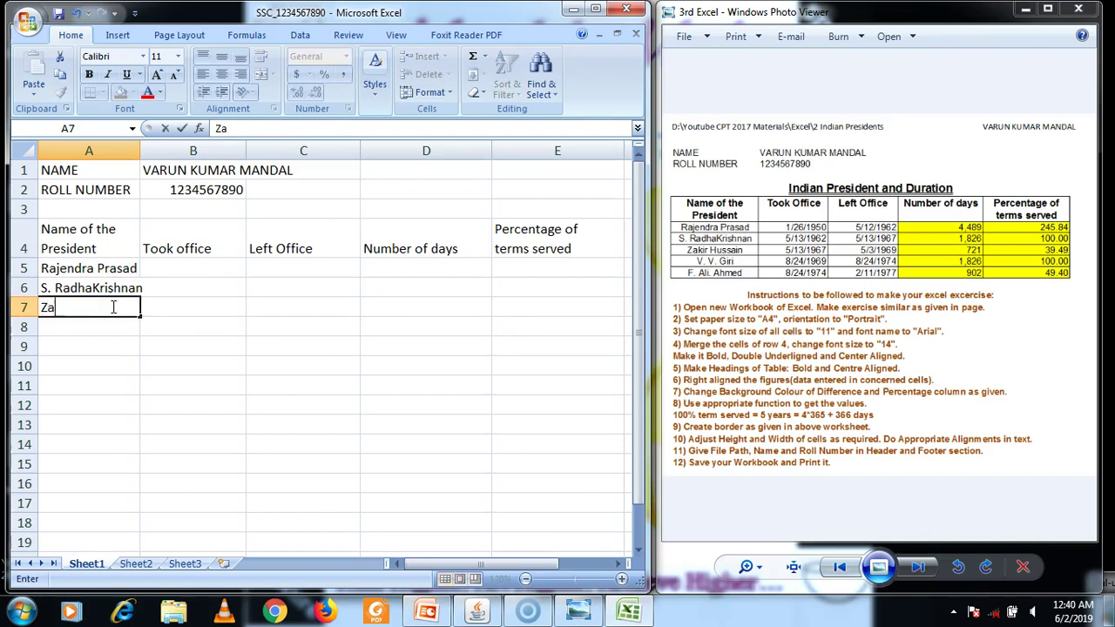
{"action": "type", "text": "ssain"}
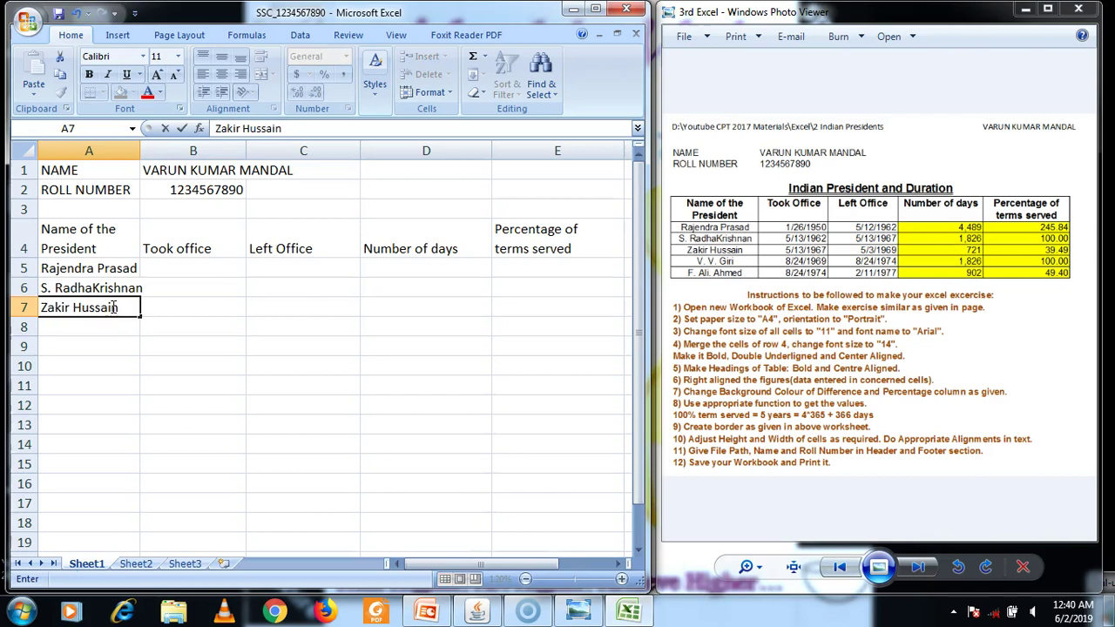
{"action": "key", "text": "Return"}
{"action": "type", "text": "V. V. Giri"}
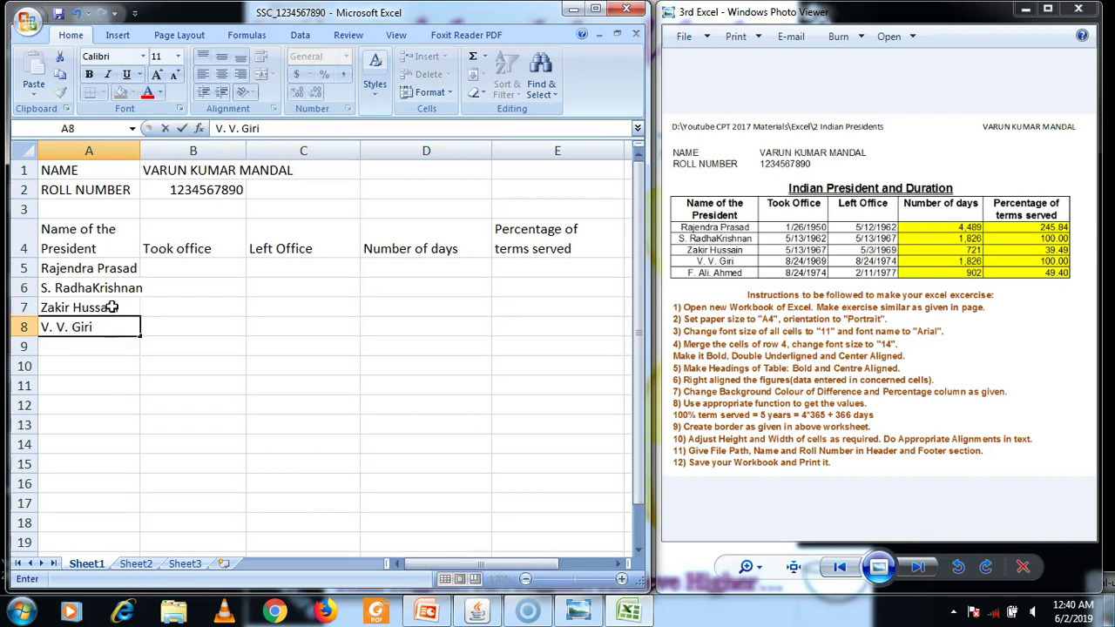
{"action": "key", "text": "Return"}
{"action": "type", "text": "G"}
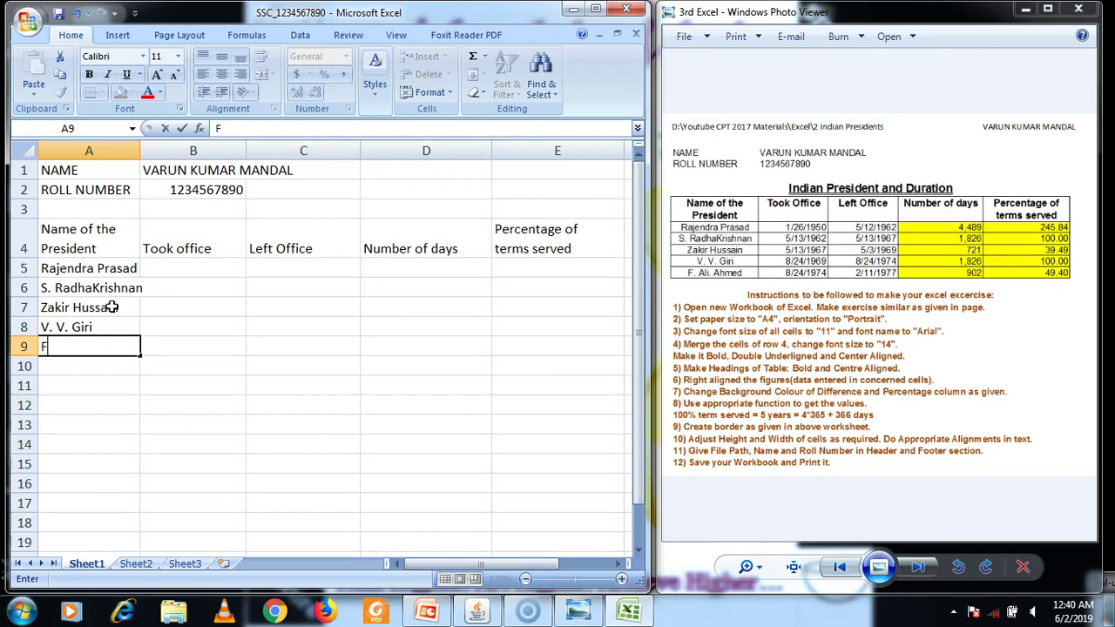
{"action": "type", "text": "Ali Ahmed"}
{"action": "key", "text": "Tab"}
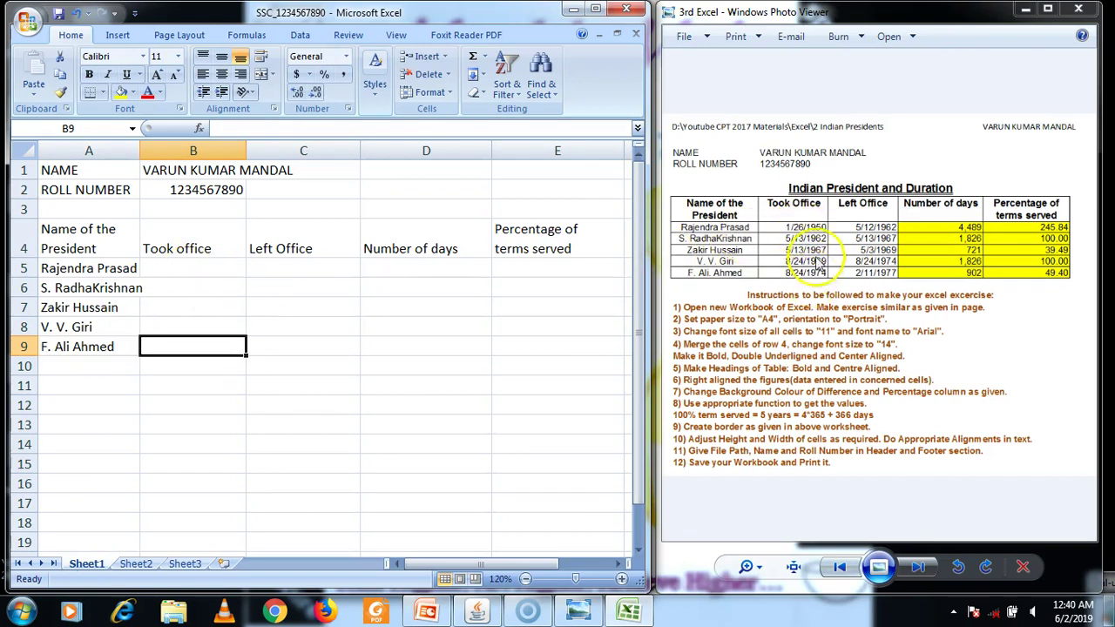
Give cell B5 the Date number format in the 3/14/2001 month/day/year style.
{"action": "left_click", "coordinate": [175, 270]}
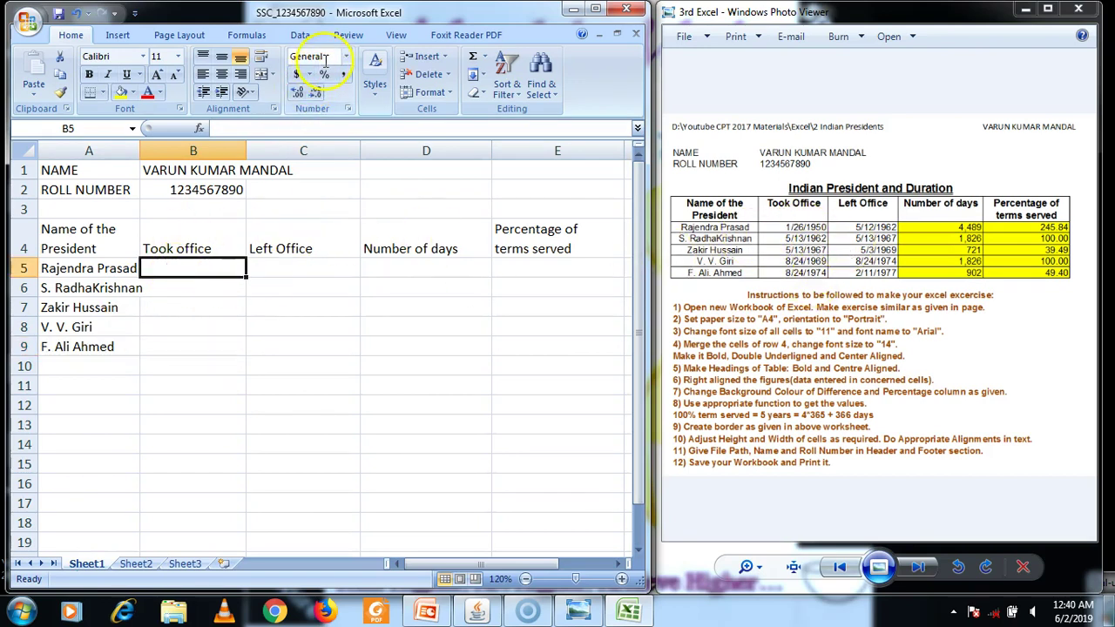
{"action": "left_click", "coordinate": [591, 10]}
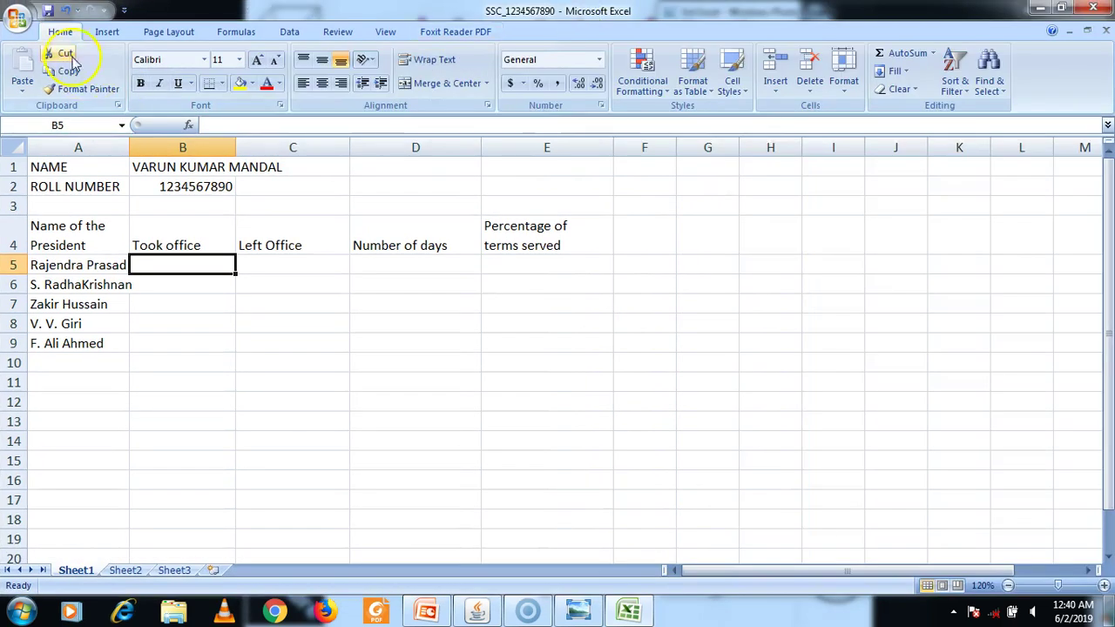
{"action": "left_click", "coordinate": [599, 61]}
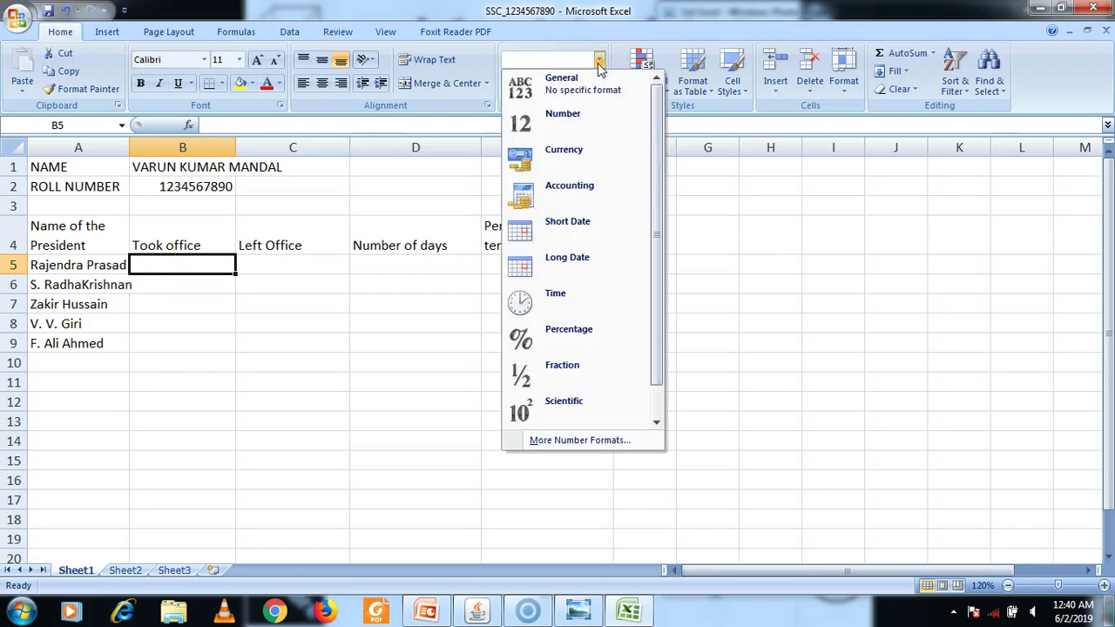
{"action": "left_click", "coordinate": [581, 442]}
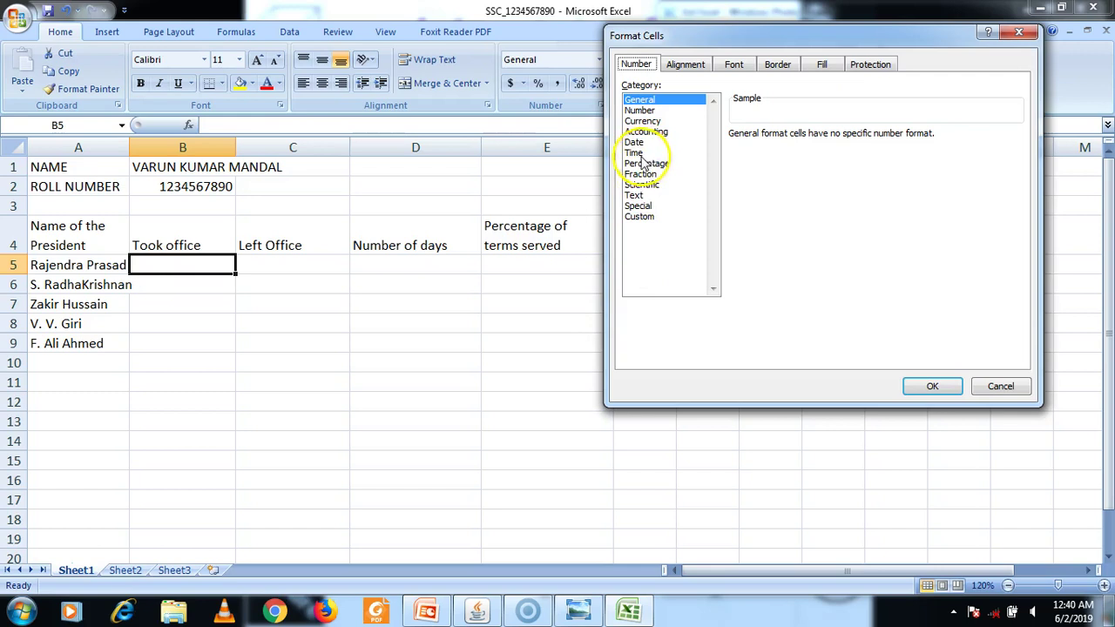
{"action": "left_click", "coordinate": [634, 142]}
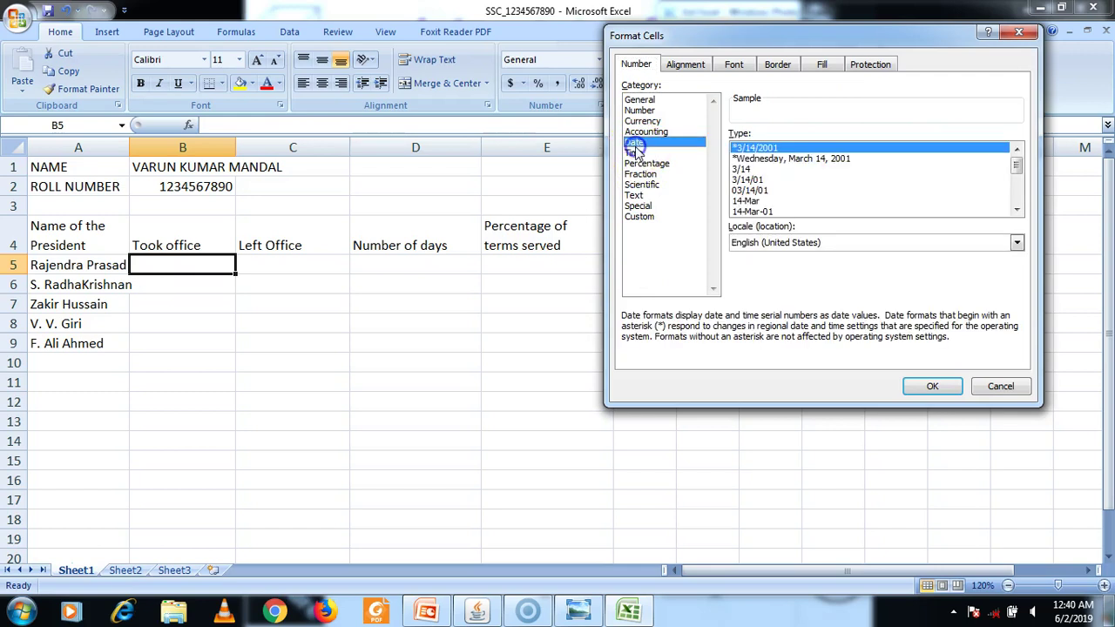
{"action": "left_click", "coordinate": [760, 149]}
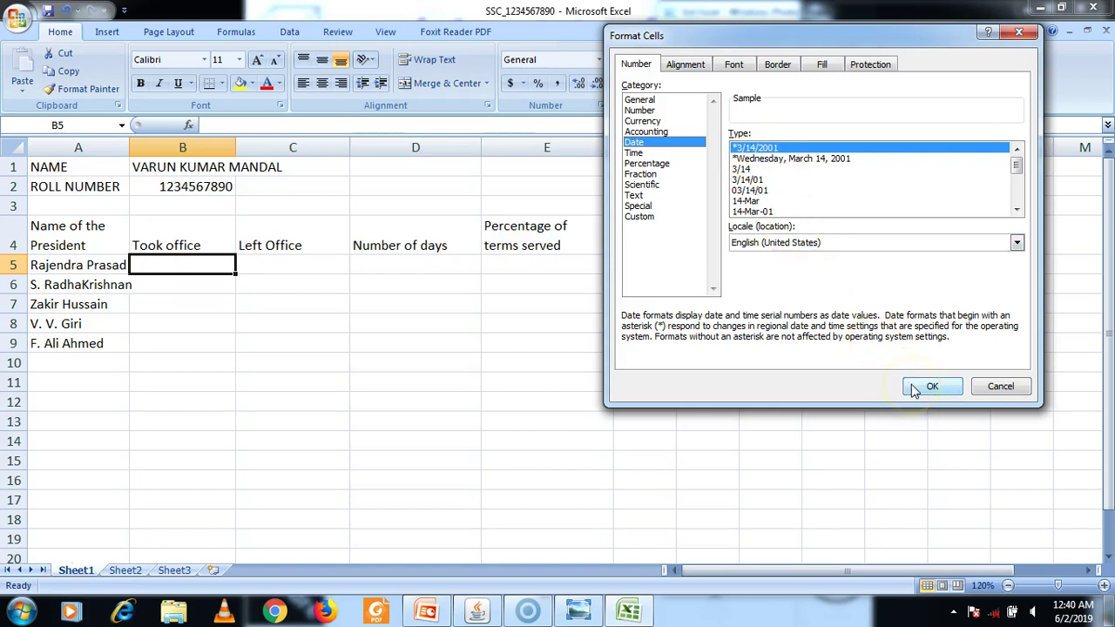
{"action": "left_click", "coordinate": [938, 389]}
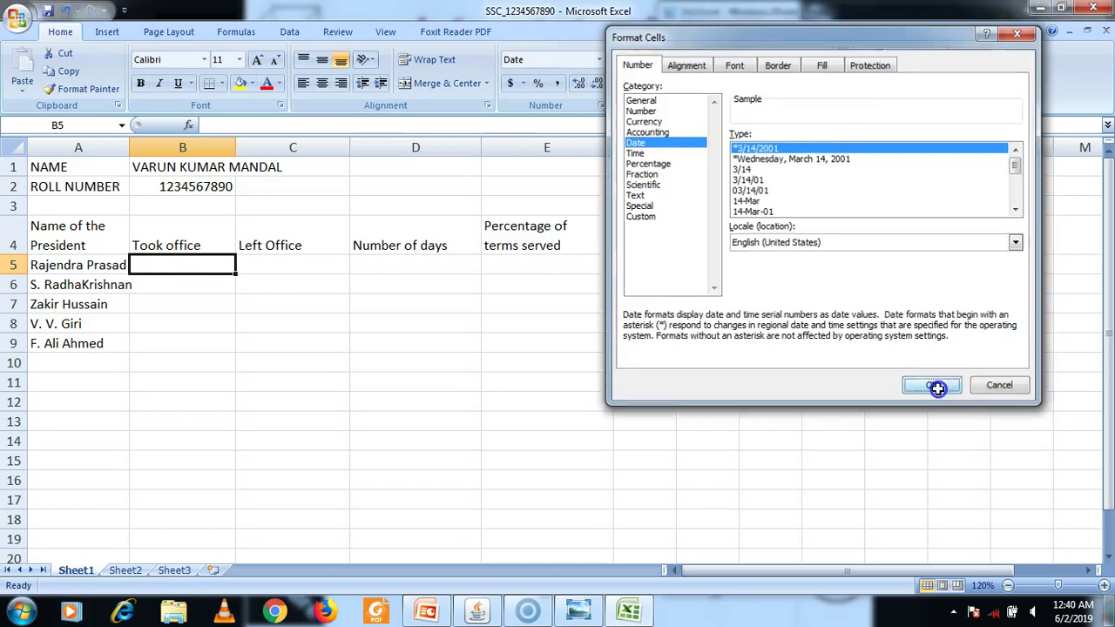
{"action": "left_click", "coordinate": [1062, 7]}
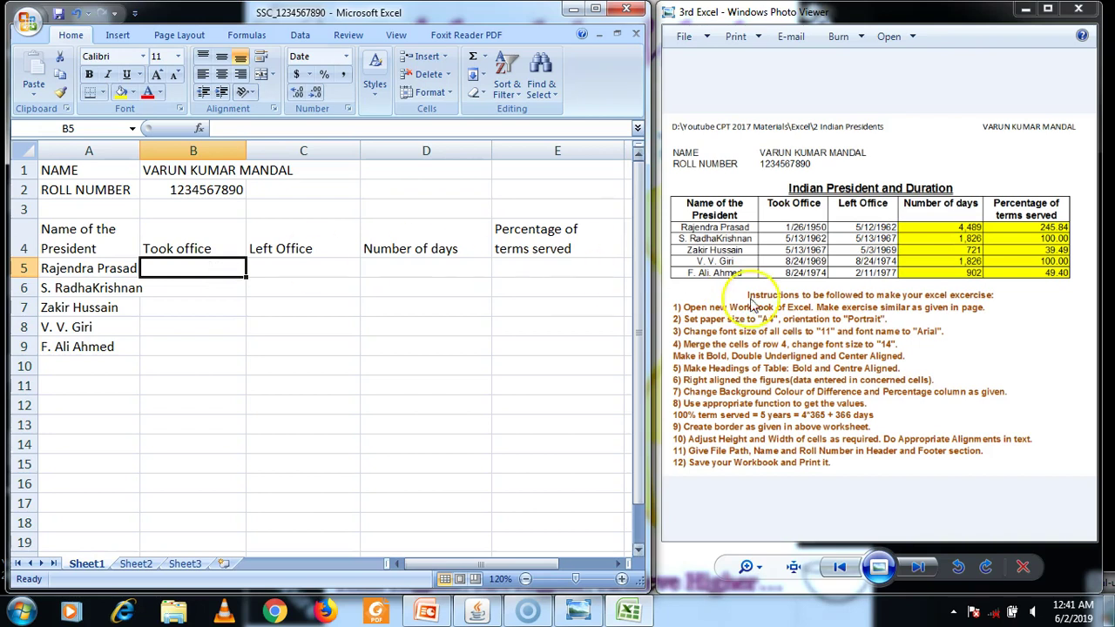
Zoom into the Photo Viewer reference image until the president table's dates are readable.
{"action": "left_click", "coordinate": [746, 566]}
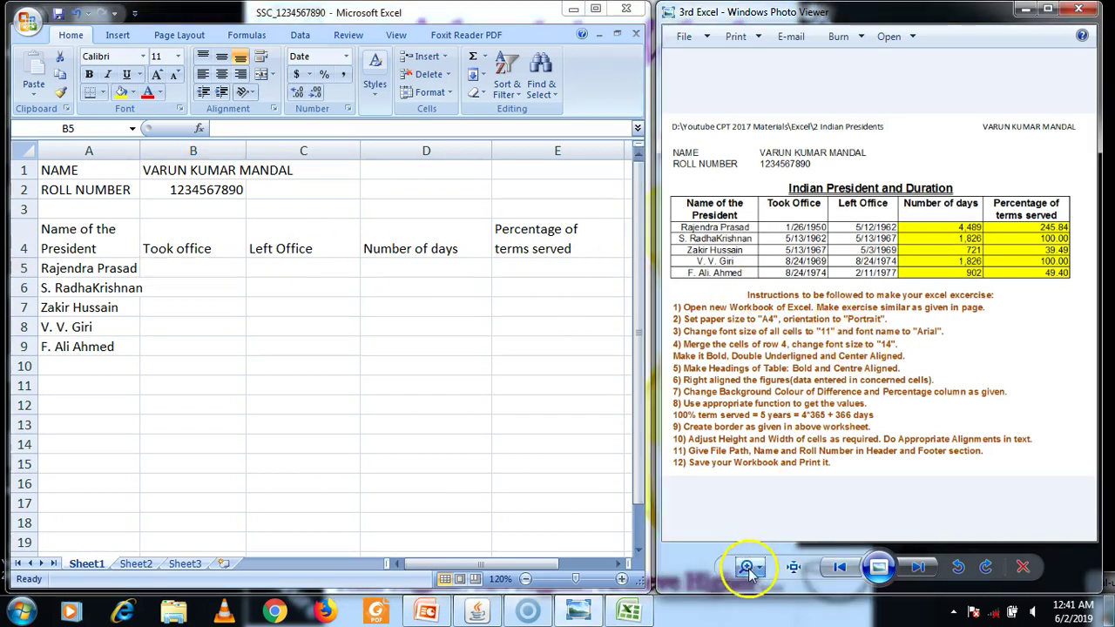
{"action": "left_click_drag", "start_coordinate": [747, 567], "coordinate": [748, 568]}
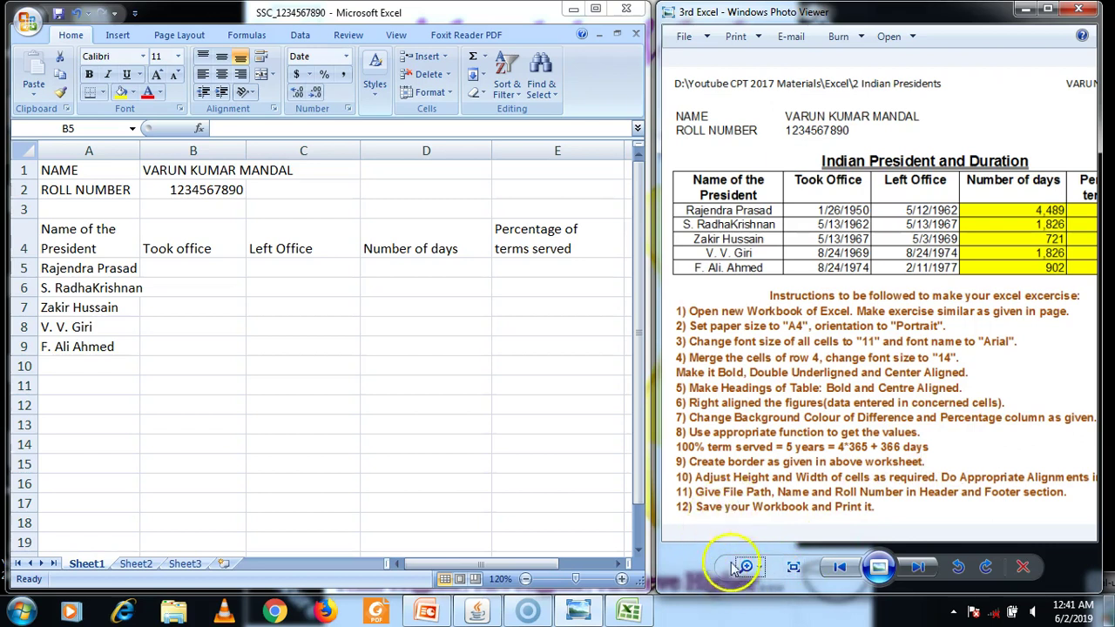
{"action": "left_click_drag", "start_coordinate": [748, 568], "coordinate": [751, 565]}
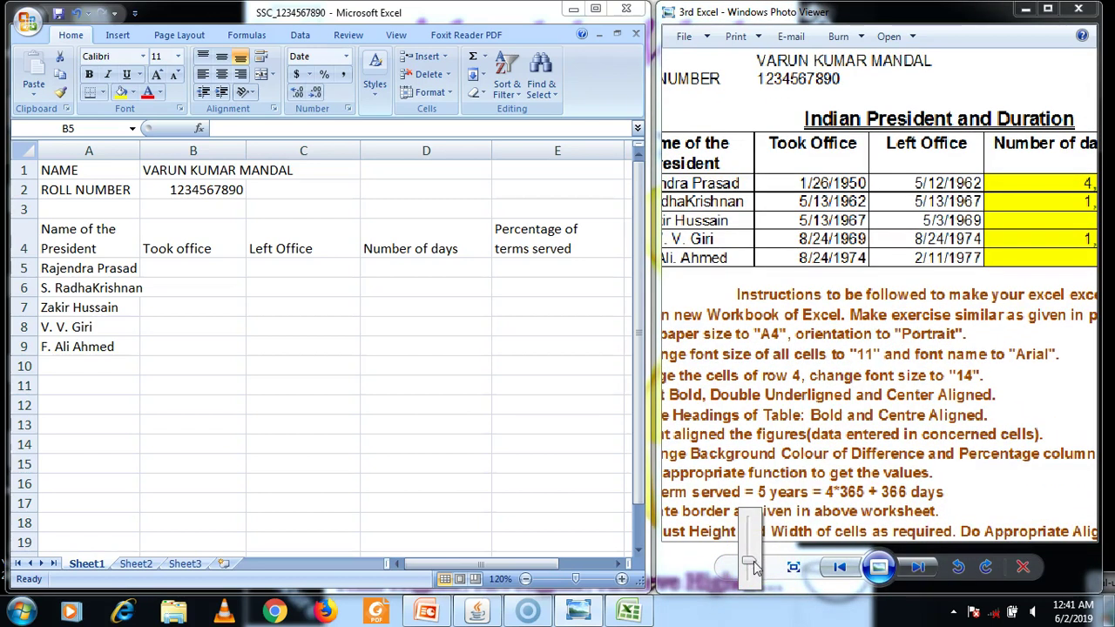
Enter 1/26/1950 in B5 as Rajendra Prasad's Took office date.
{"action": "left_click", "coordinate": [183, 271]}
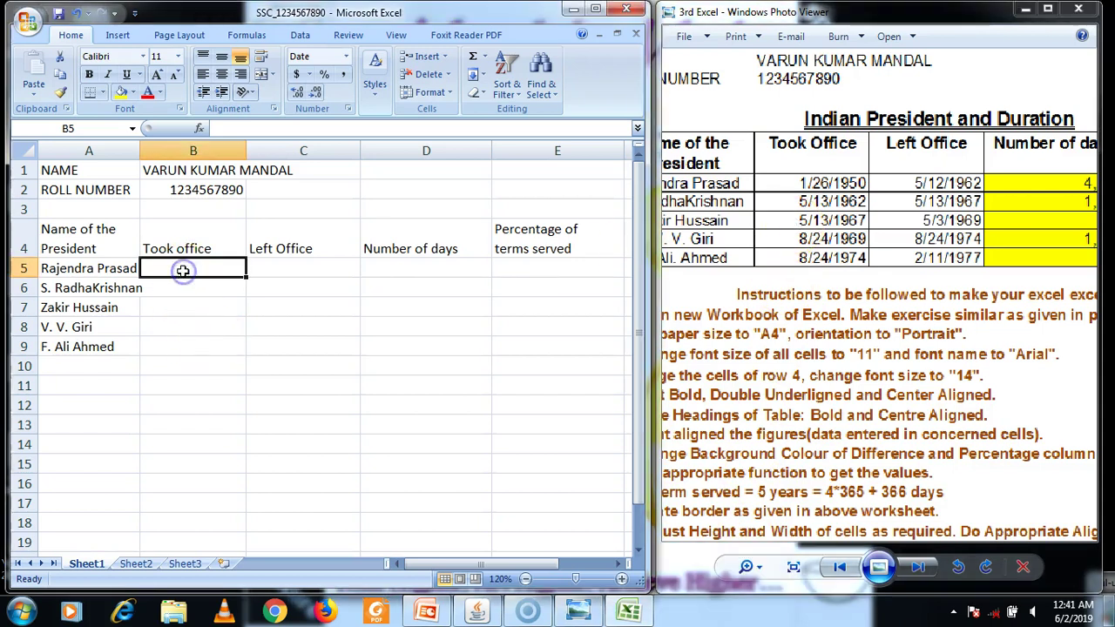
{"action": "type", "text": "1/26/1950"}
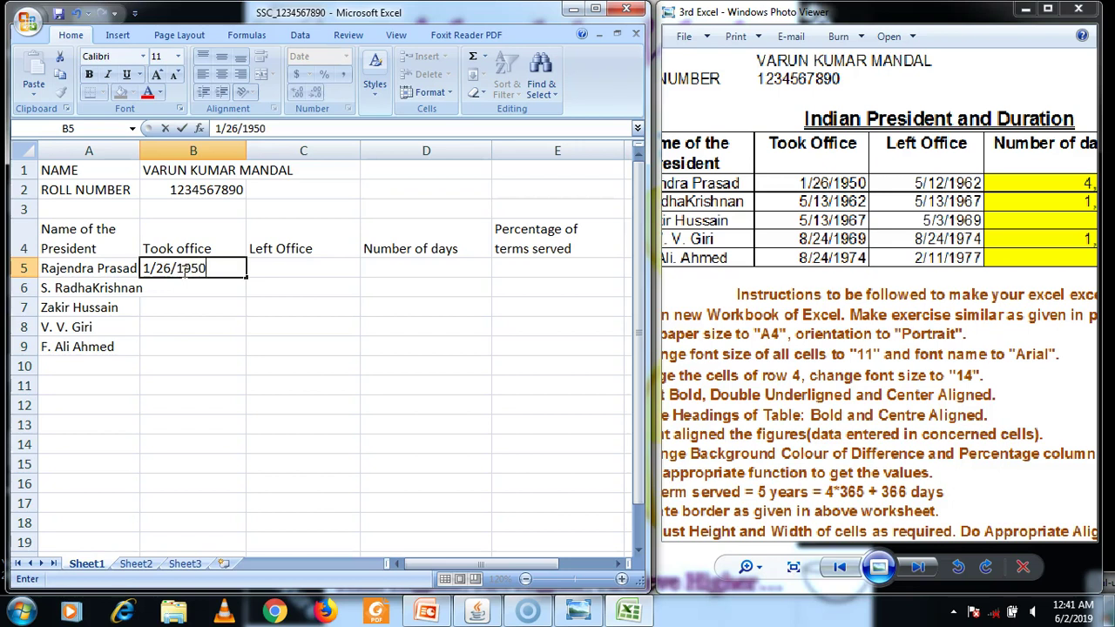
{"action": "key", "text": "Tab"}
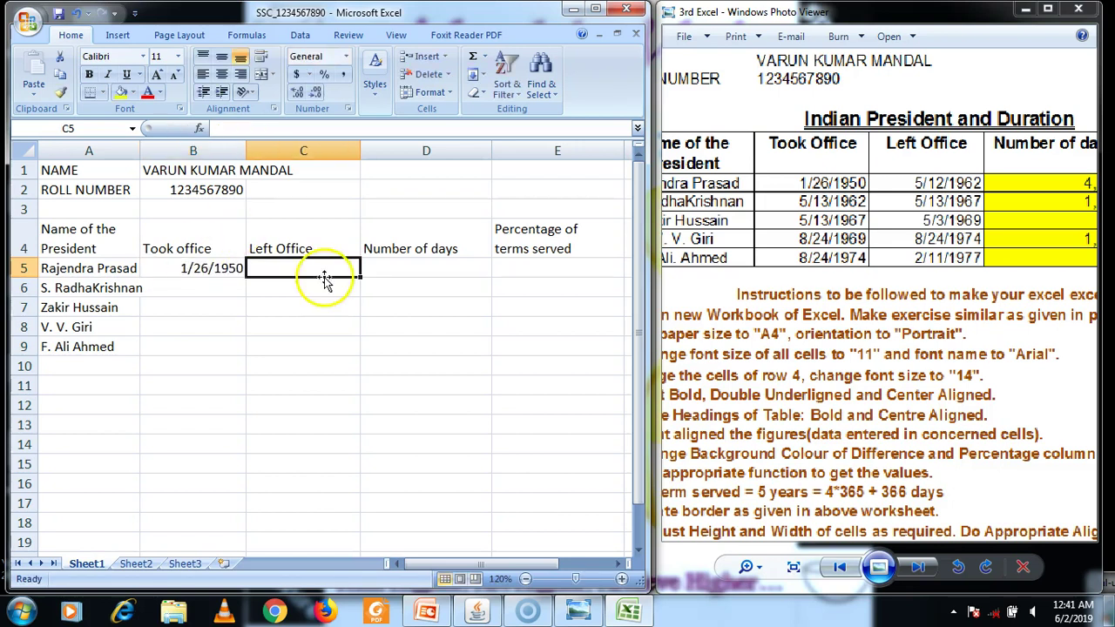
Check the B5 date and select the Took office cells B5:B9.
{"action": "left_click", "coordinate": [347, 58]}
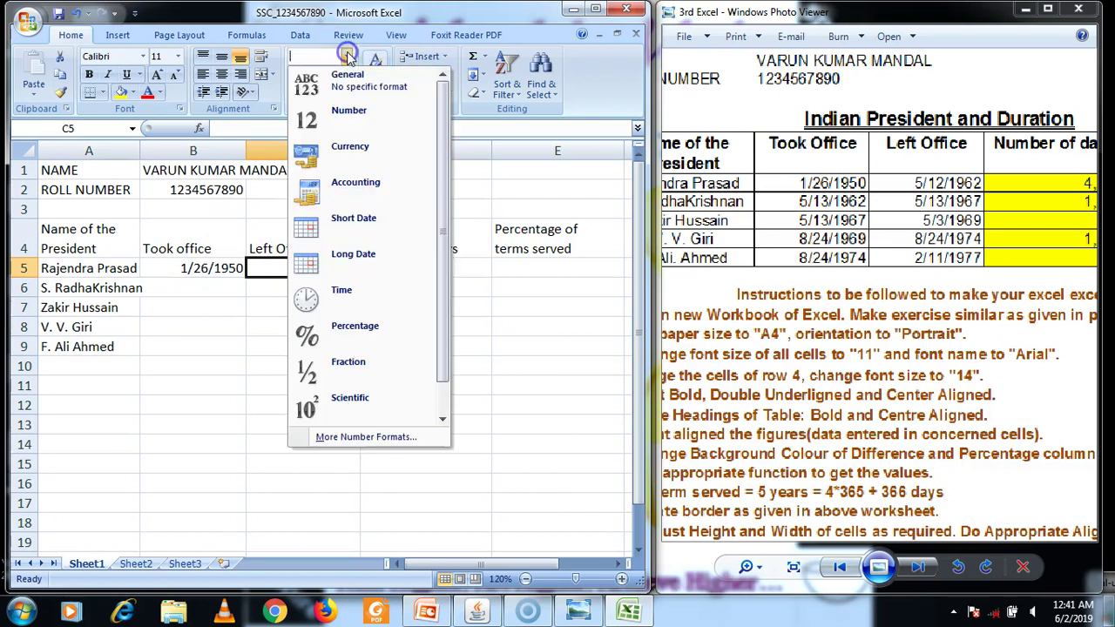
{"action": "left_click", "coordinate": [207, 296]}
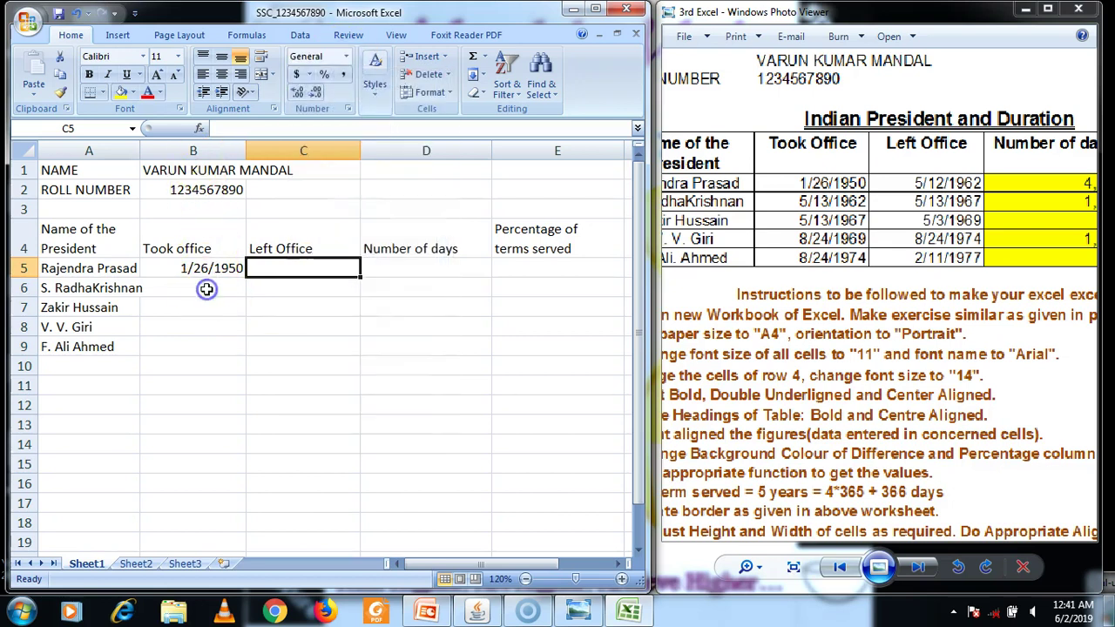
{"action": "left_click", "coordinate": [206, 291]}
{"action": "left_click", "coordinate": [209, 268]}
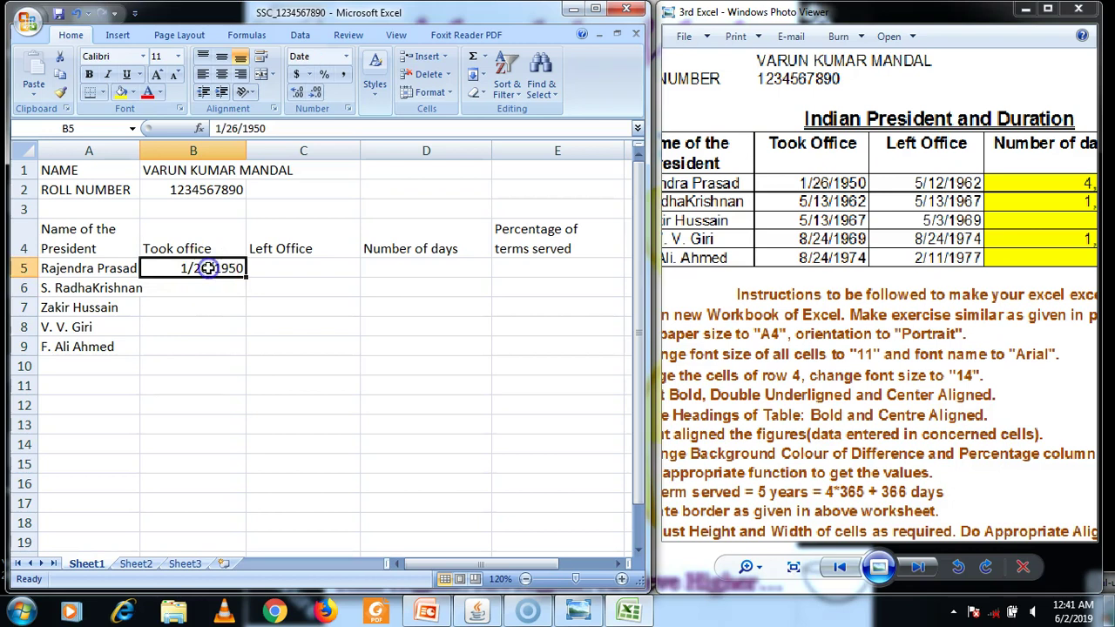
{"action": "left_click", "coordinate": [207, 289]}
{"action": "left_click", "coordinate": [204, 306]}
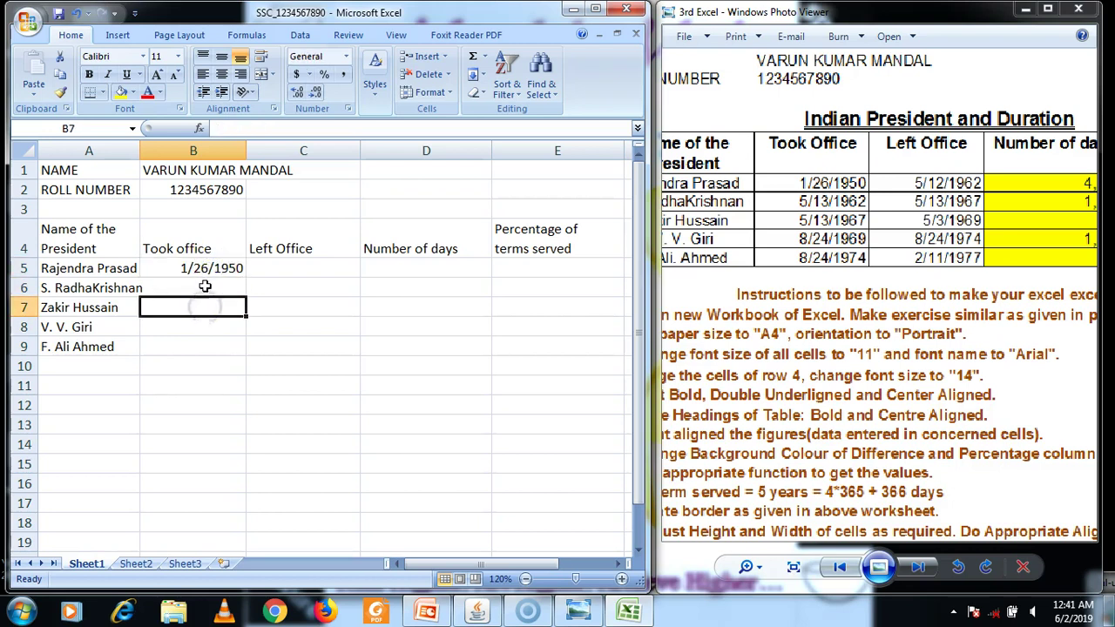
{"action": "left_click_drag", "start_coordinate": [205, 272], "coordinate": [209, 339]}
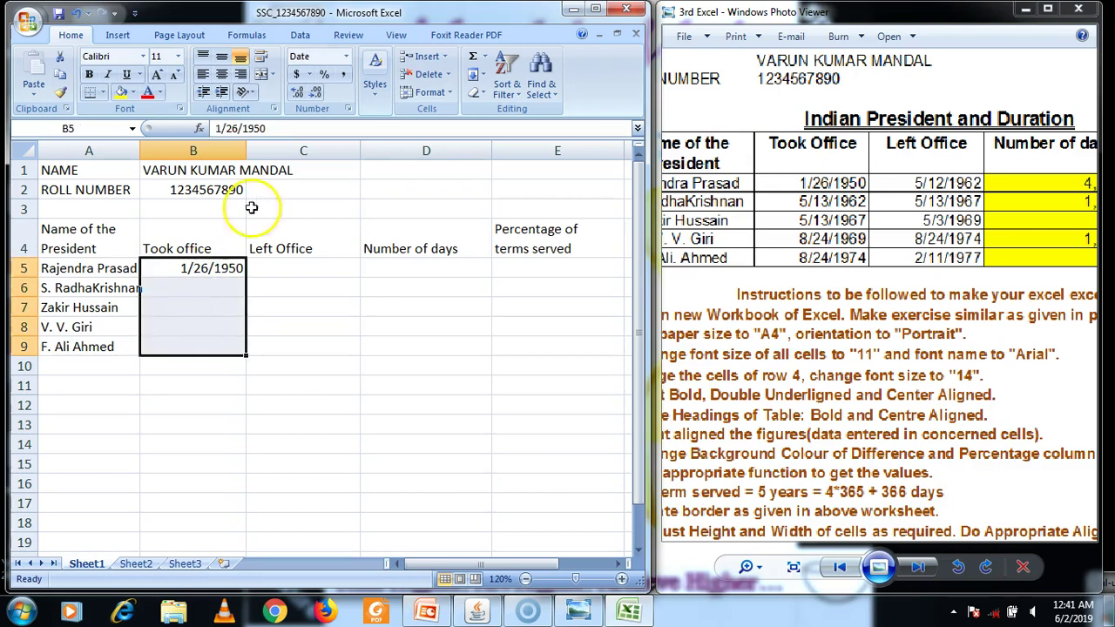
Apply the Date number format to the Took office cells B5:B9.
{"action": "left_click", "coordinate": [347, 56]}
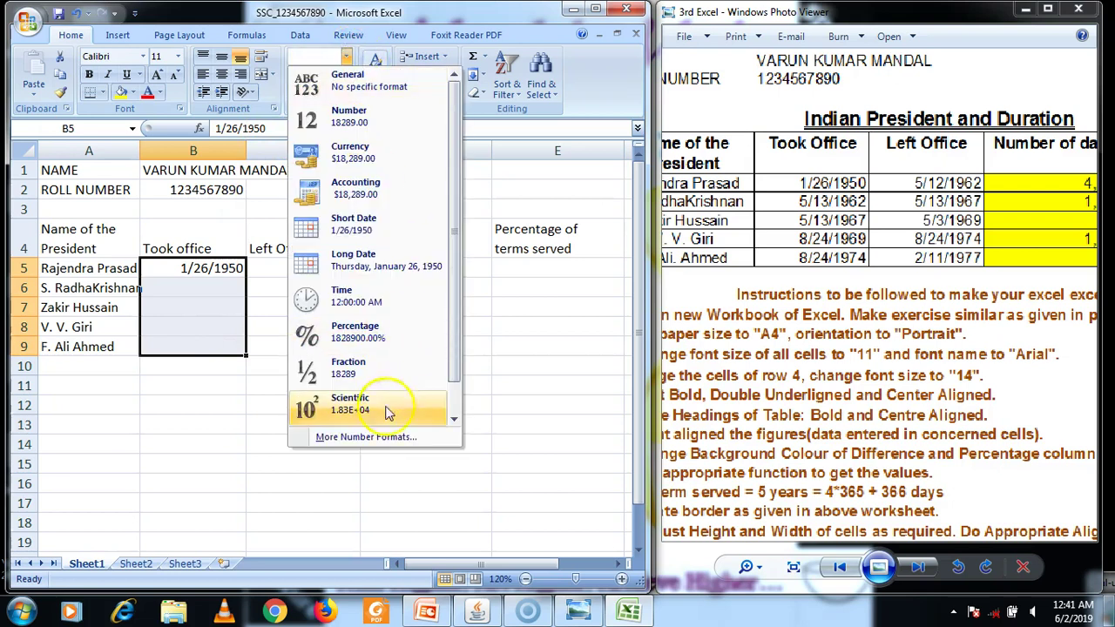
{"action": "left_click", "coordinate": [371, 436]}
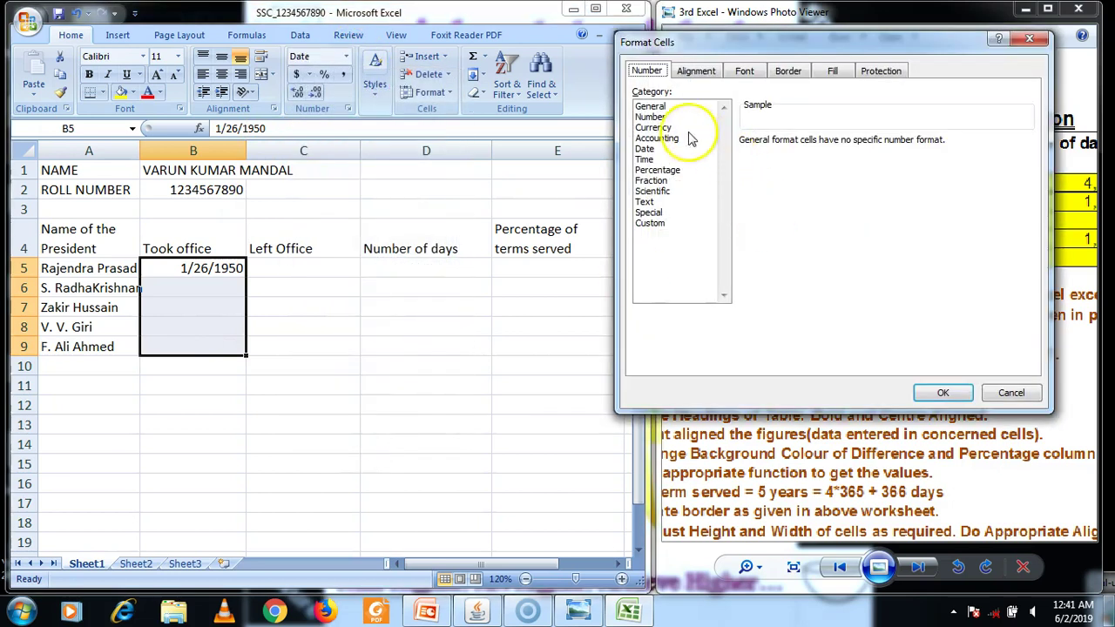
{"action": "left_click", "coordinate": [645, 149]}
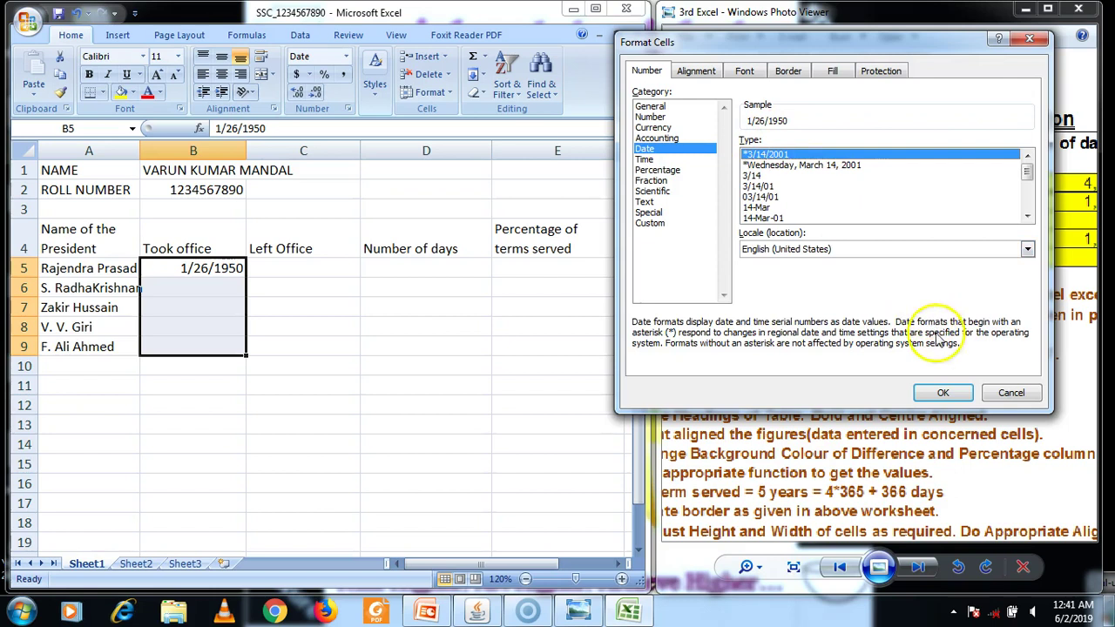
{"action": "left_click", "coordinate": [942, 393]}
{"action": "left_click", "coordinate": [175, 332]}
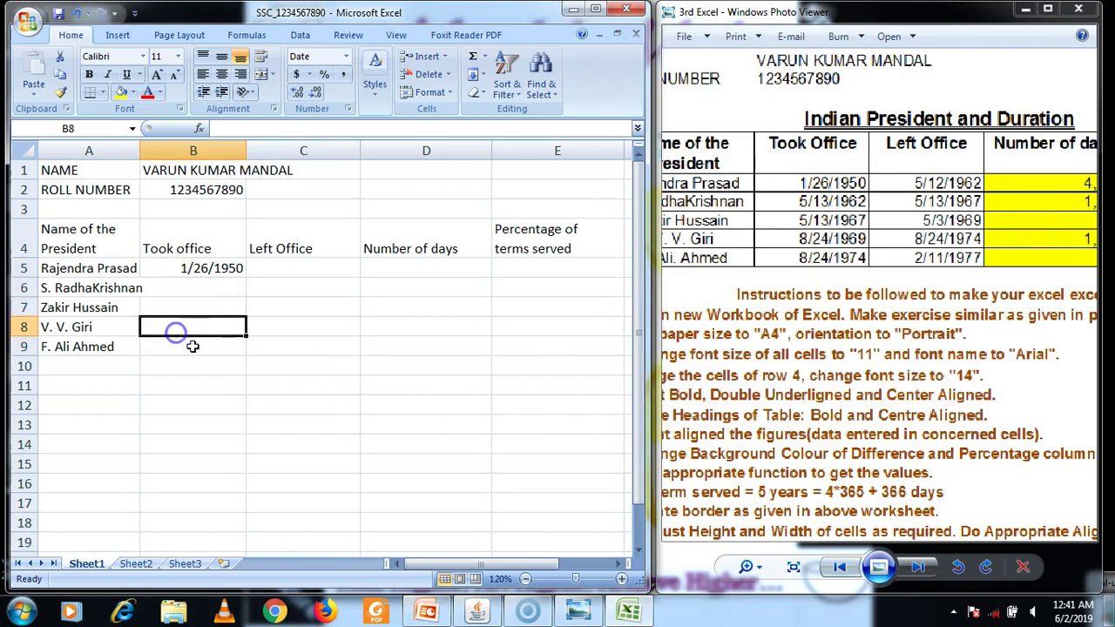
Apply the same Date format to the Left Office cells C5:C9.
{"action": "left_click", "coordinate": [204, 290]}
{"action": "left_click_drag", "start_coordinate": [288, 268], "coordinate": [299, 344]}
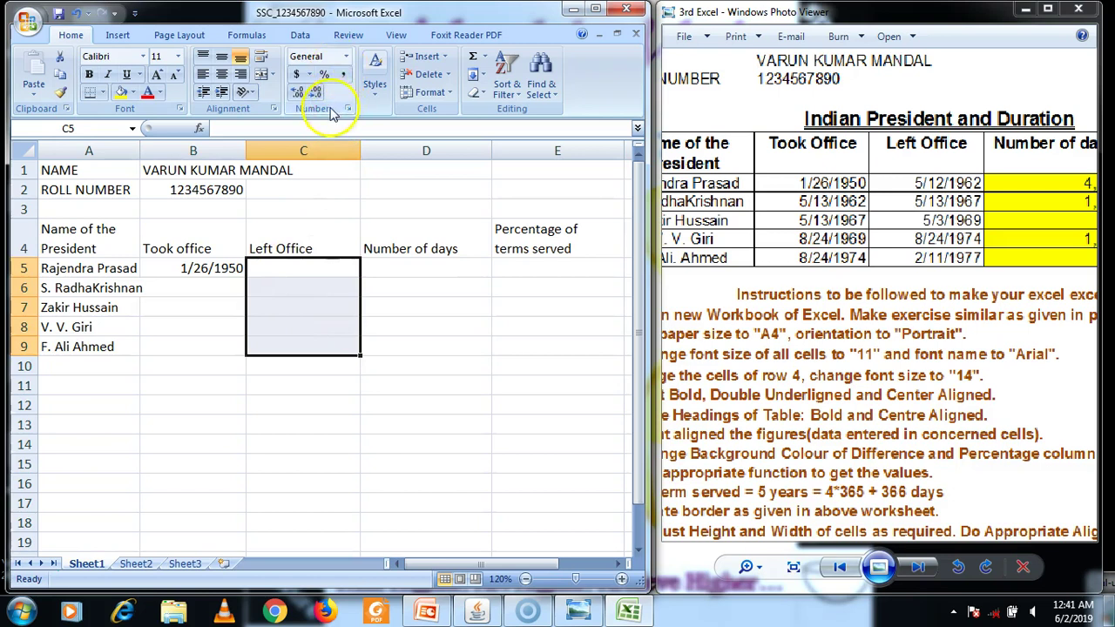
{"action": "left_click", "coordinate": [346, 56]}
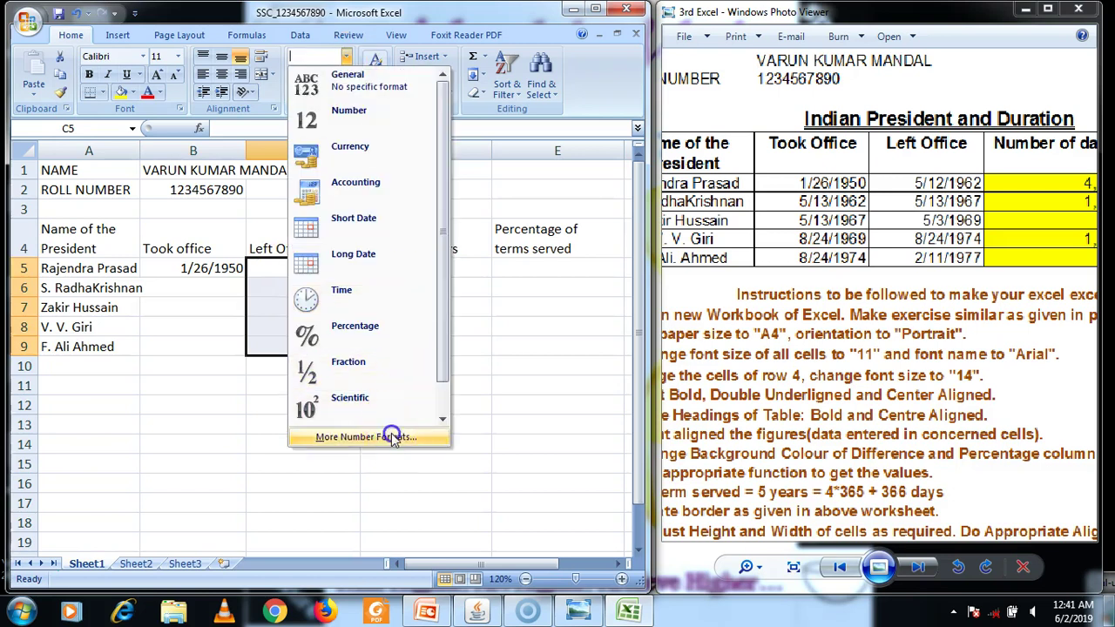
{"action": "left_click", "coordinate": [401, 435]}
{"action": "left_click", "coordinate": [645, 150]}
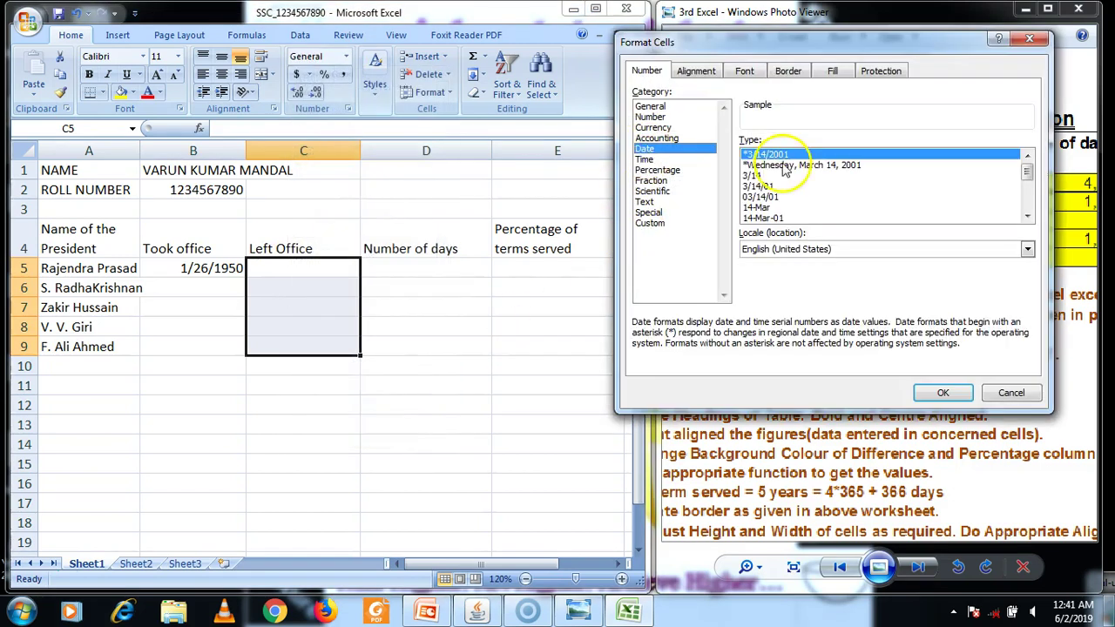
{"action": "left_click", "coordinate": [941, 392]}
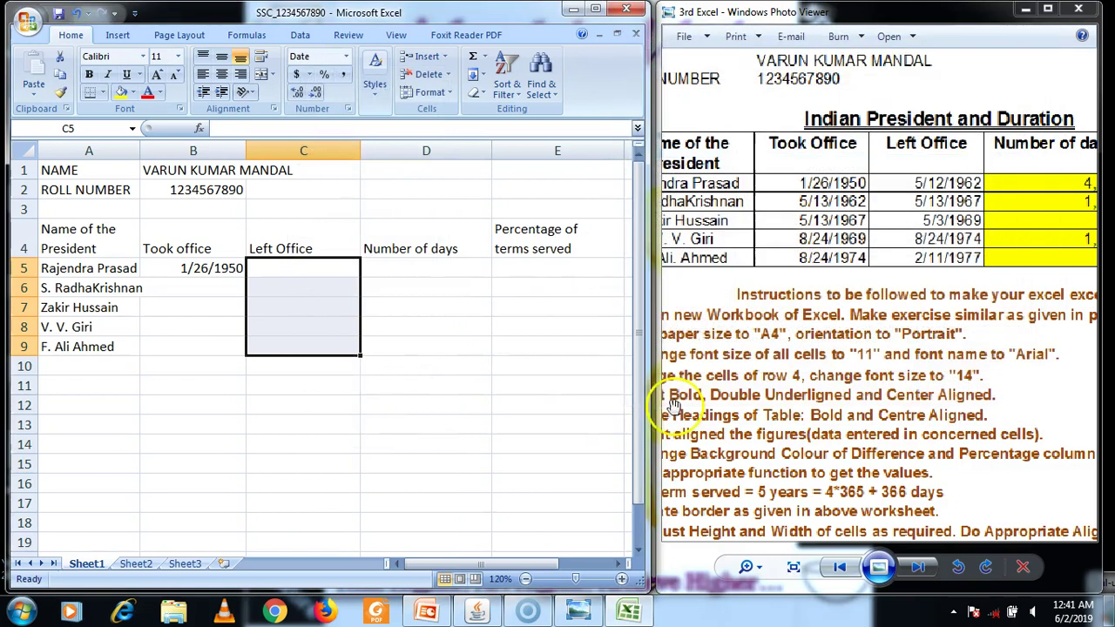
{"action": "left_click", "coordinate": [340, 400]}
{"action": "left_click", "coordinate": [198, 287]}
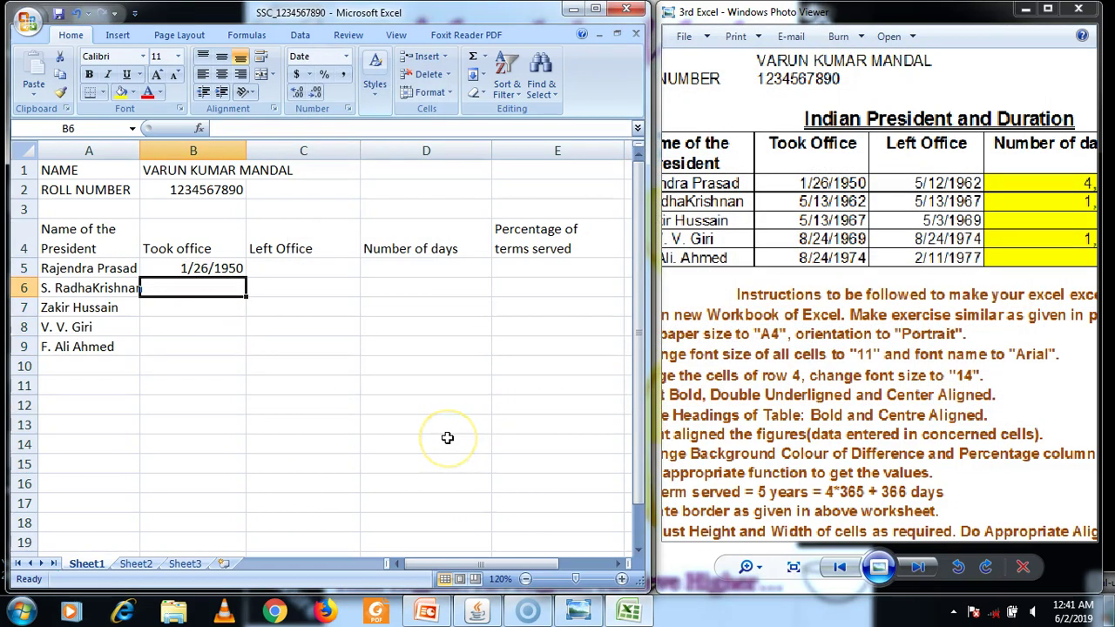
{"action": "type", "text": "5/13/1962"}
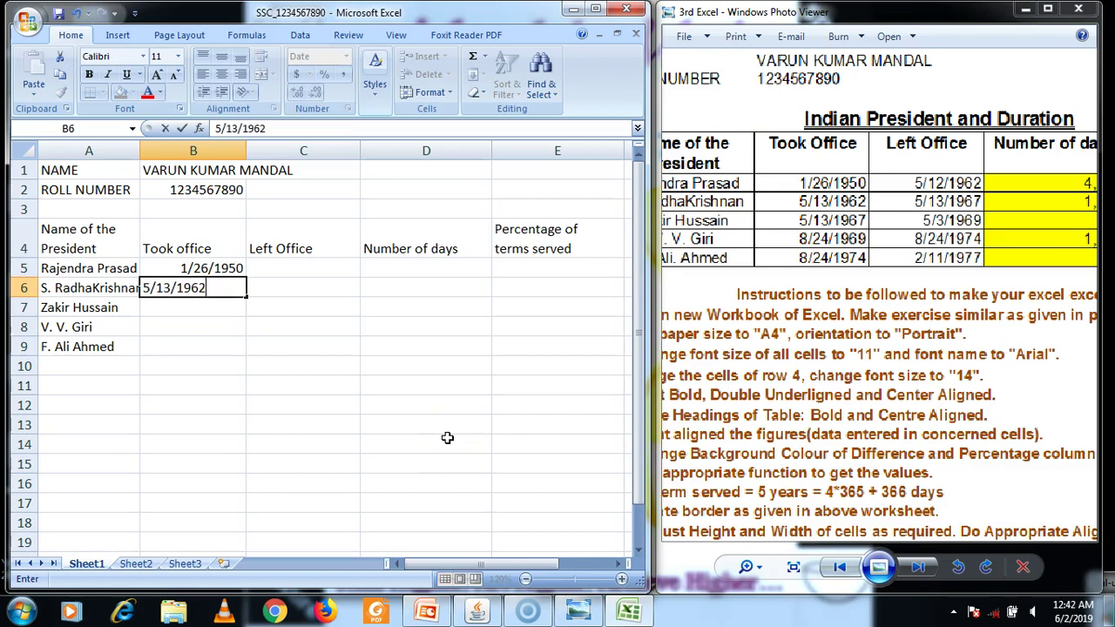
{"action": "key", "text": "Return"}
{"action": "type", "text": "5/13/1968"}
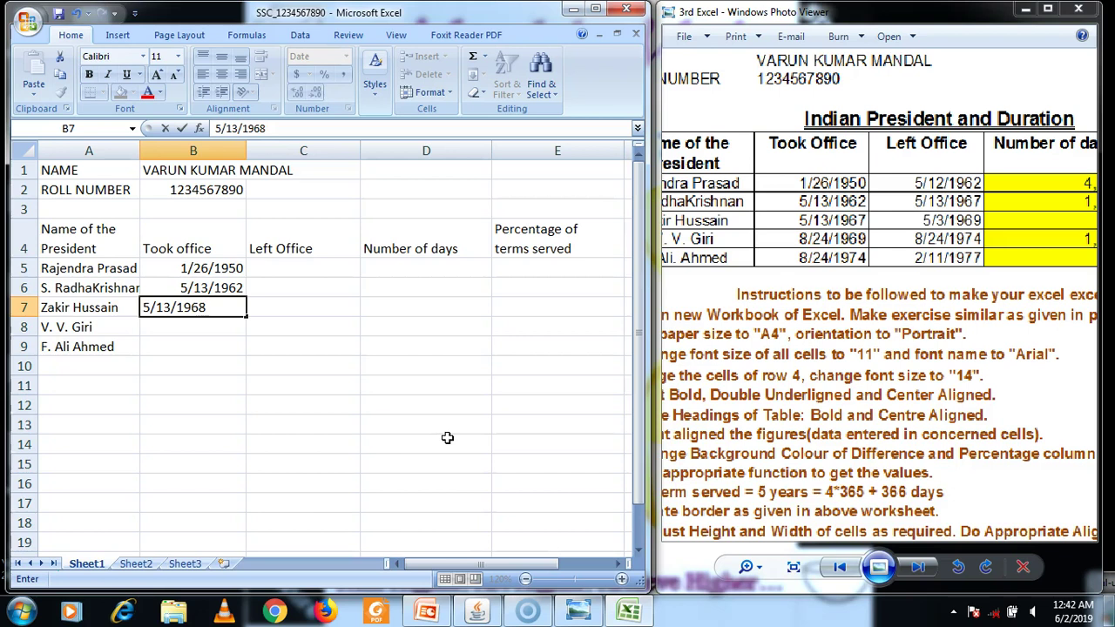
{"action": "left_click", "coordinate": [444, 461]}
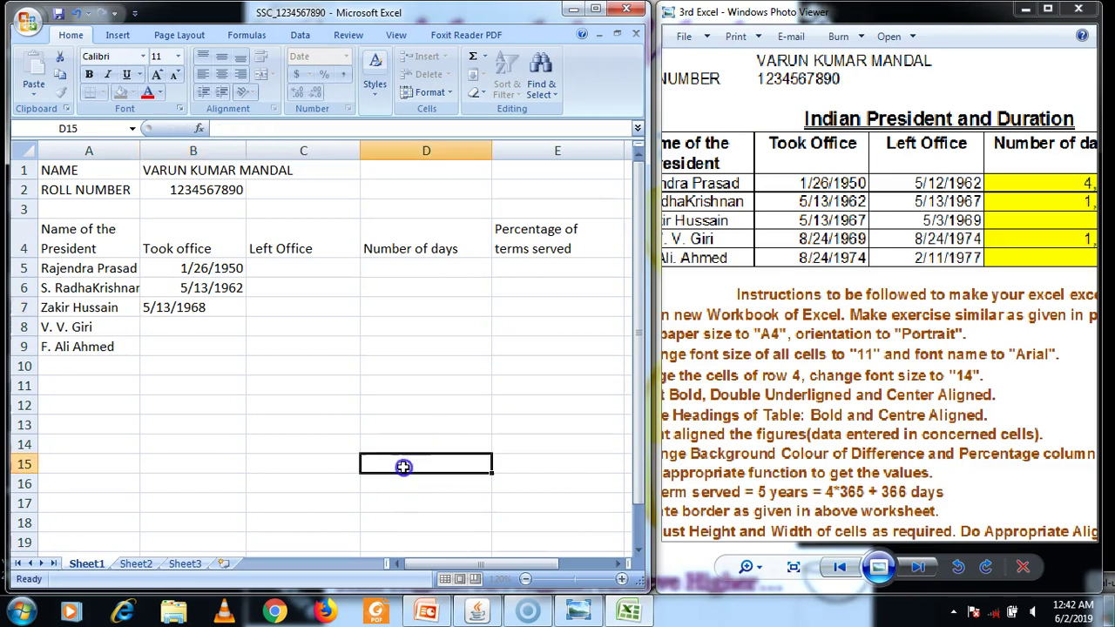
Edit cell B7 to change its year to 1967.
{"action": "left_click", "coordinate": [202, 314]}
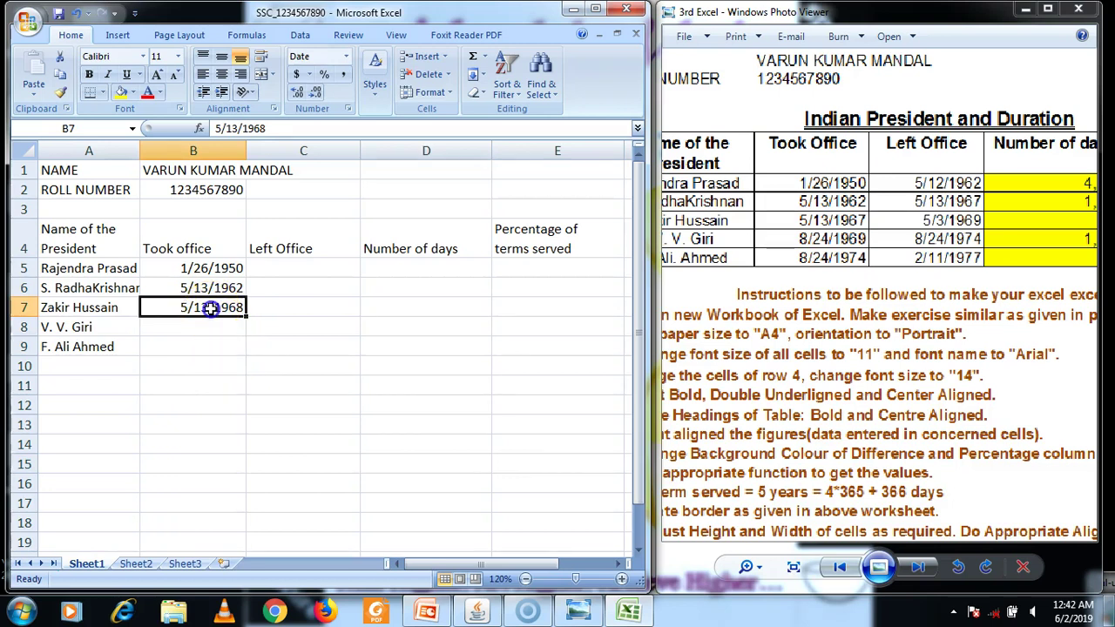
{"action": "double_click", "coordinate": [211, 308]}
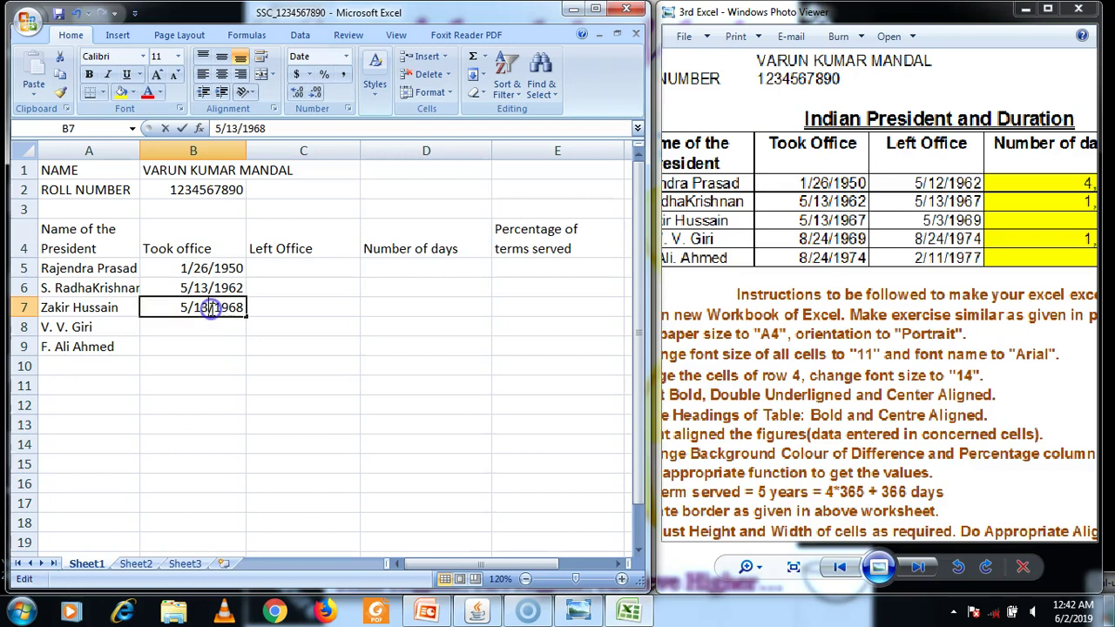
{"action": "key", "text": "Right"}
{"action": "key", "text": "BackSpace"}
{"action": "type", "text": "7"}
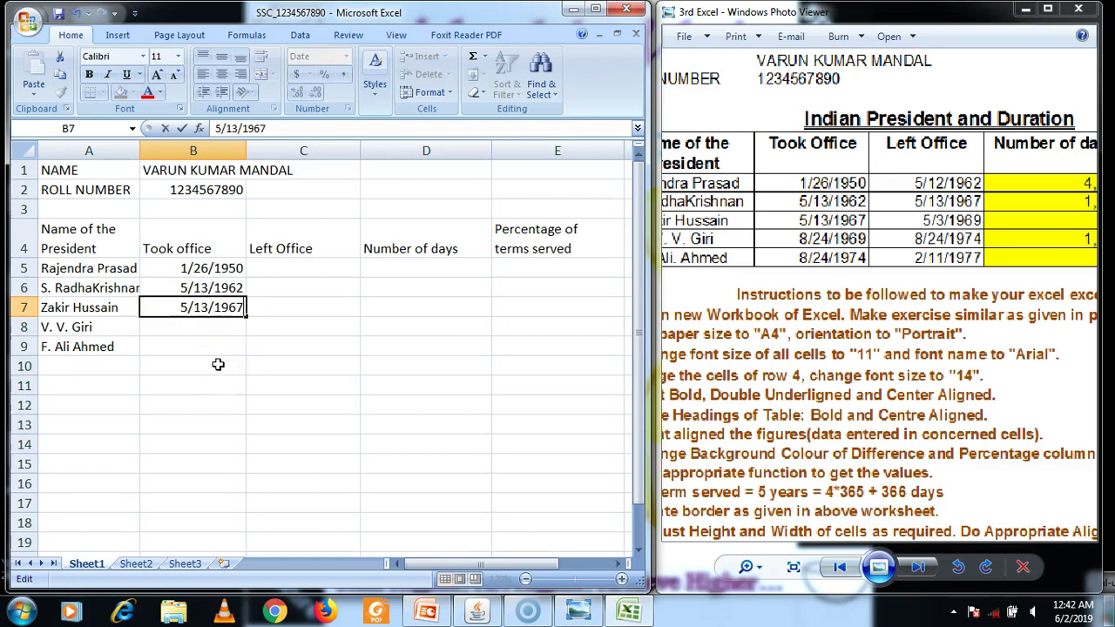
{"action": "key", "text": "Escape"}
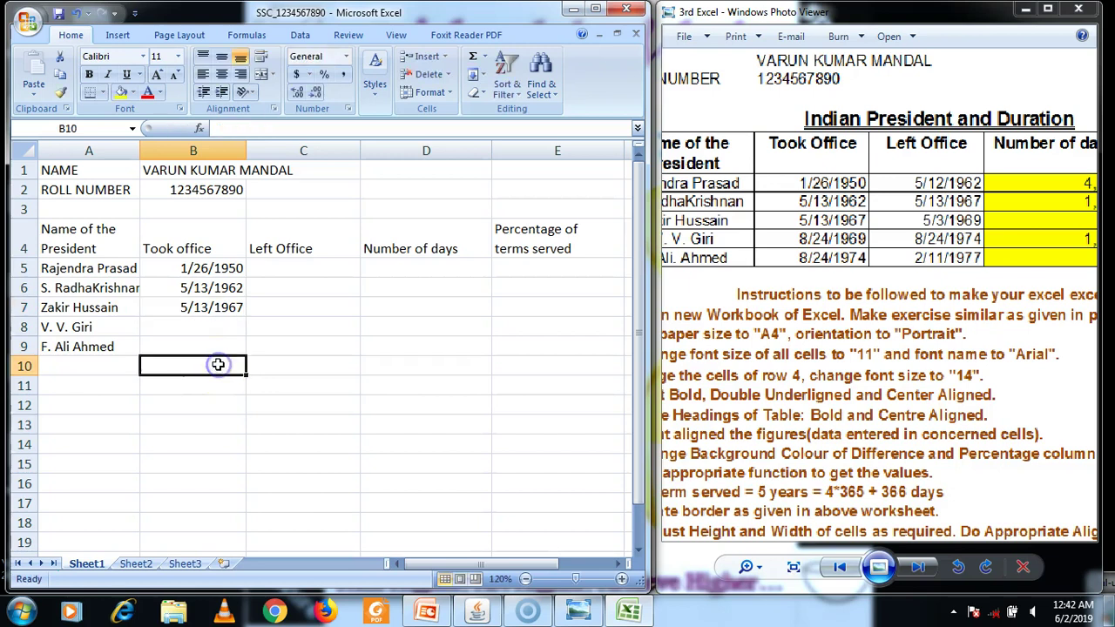
Finish correcting the B7 date to 5/13/1967 in the formula bar.
{"action": "left_click", "coordinate": [216, 308]}
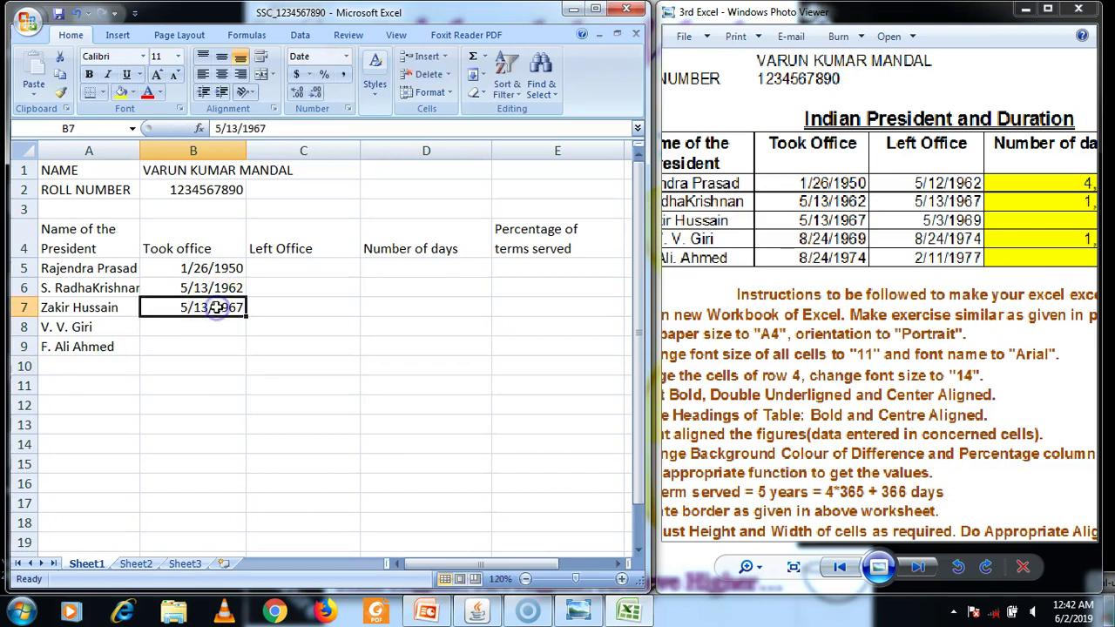
{"action": "left_click", "coordinate": [274, 129]}
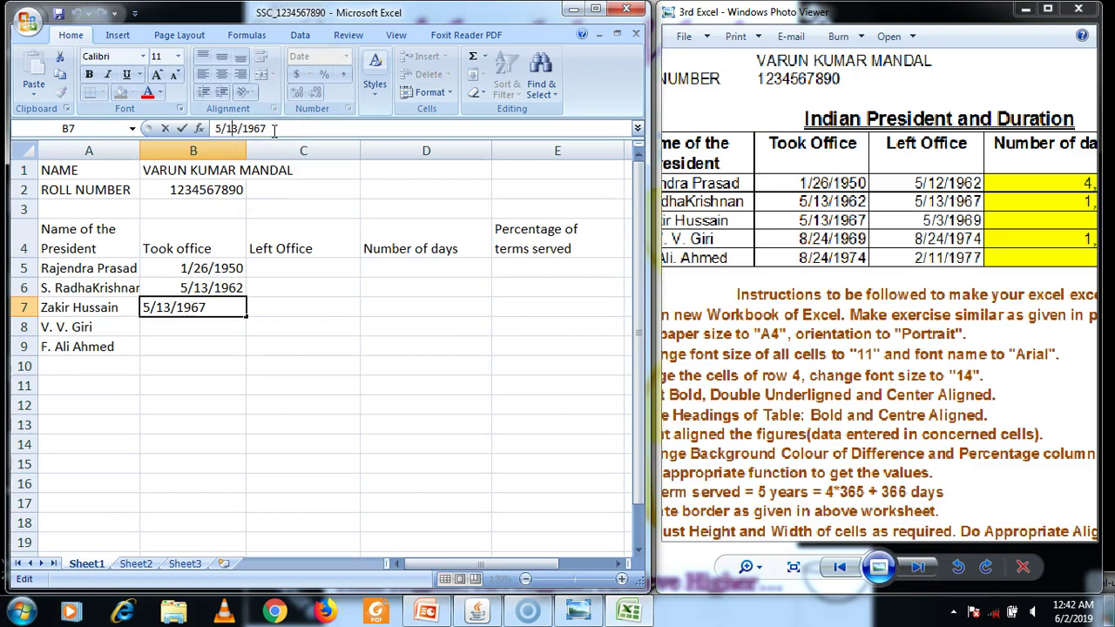
{"action": "key", "text": "BackSpace"}
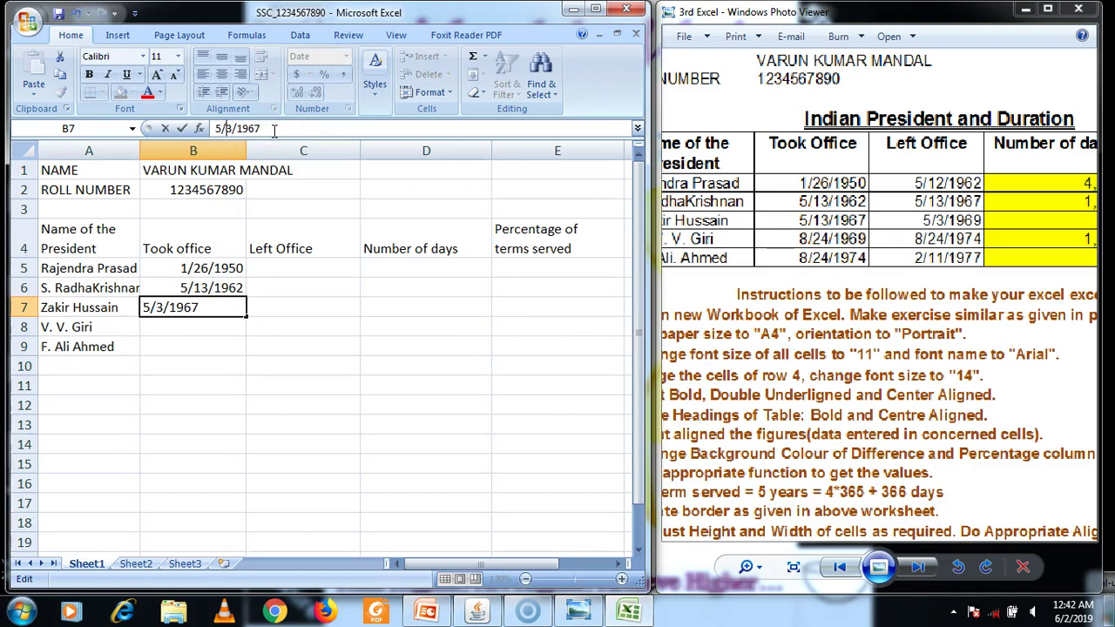
{"action": "type", "text": "1"}
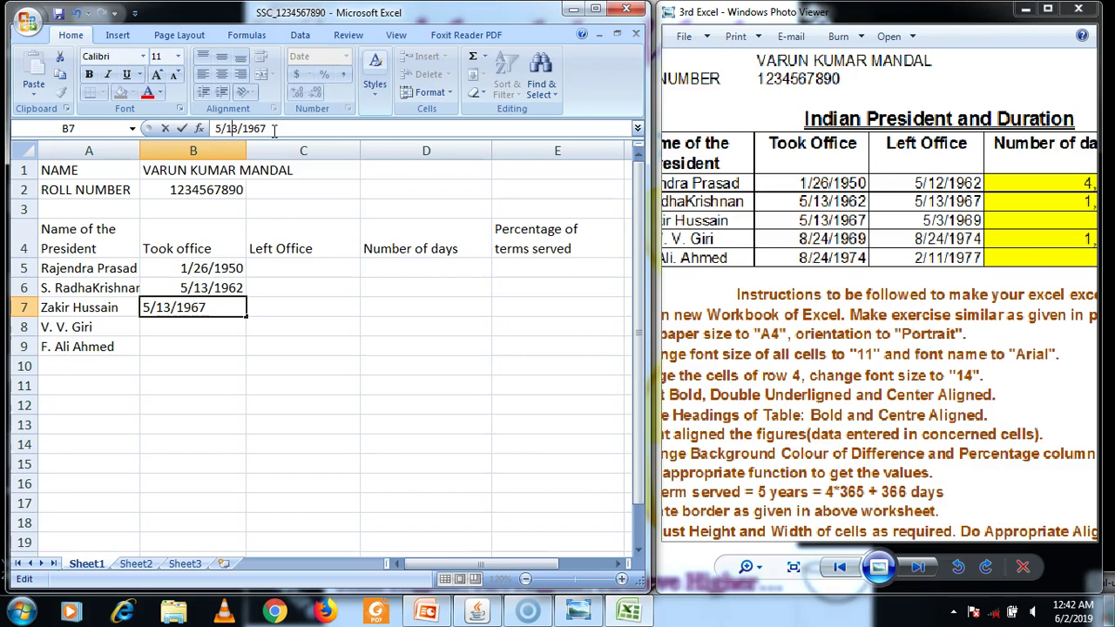
{"action": "left_click", "coordinate": [280, 207]}
{"action": "left_click", "coordinate": [281, 198]}
{"action": "left_click", "coordinate": [248, 127]}
{"action": "left_click", "coordinate": [236, 309]}
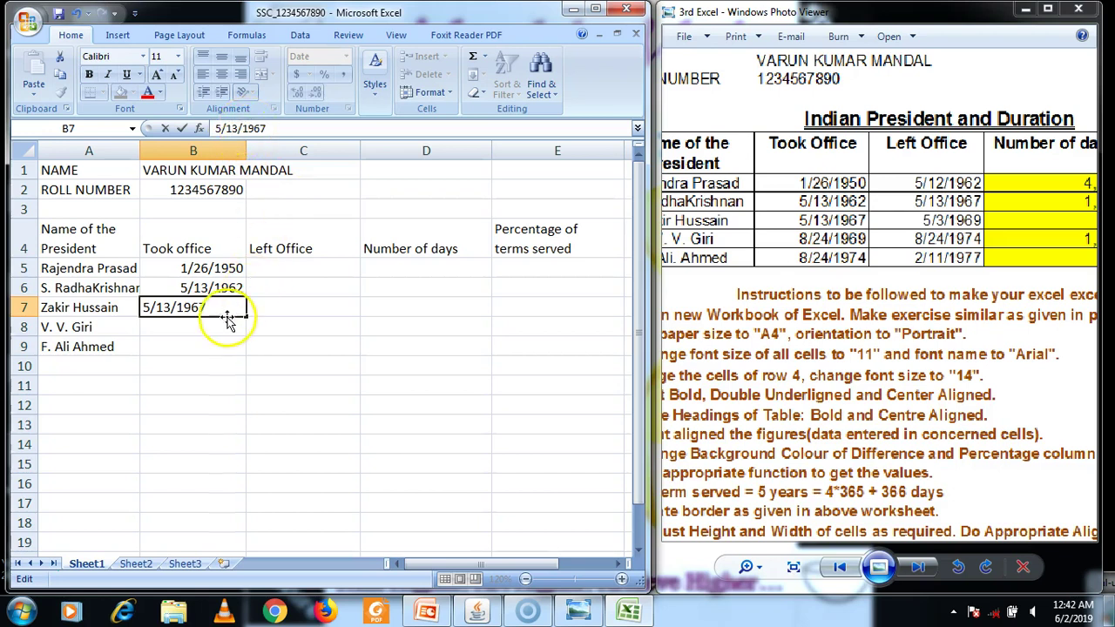
{"action": "left_click", "coordinate": [277, 126]}
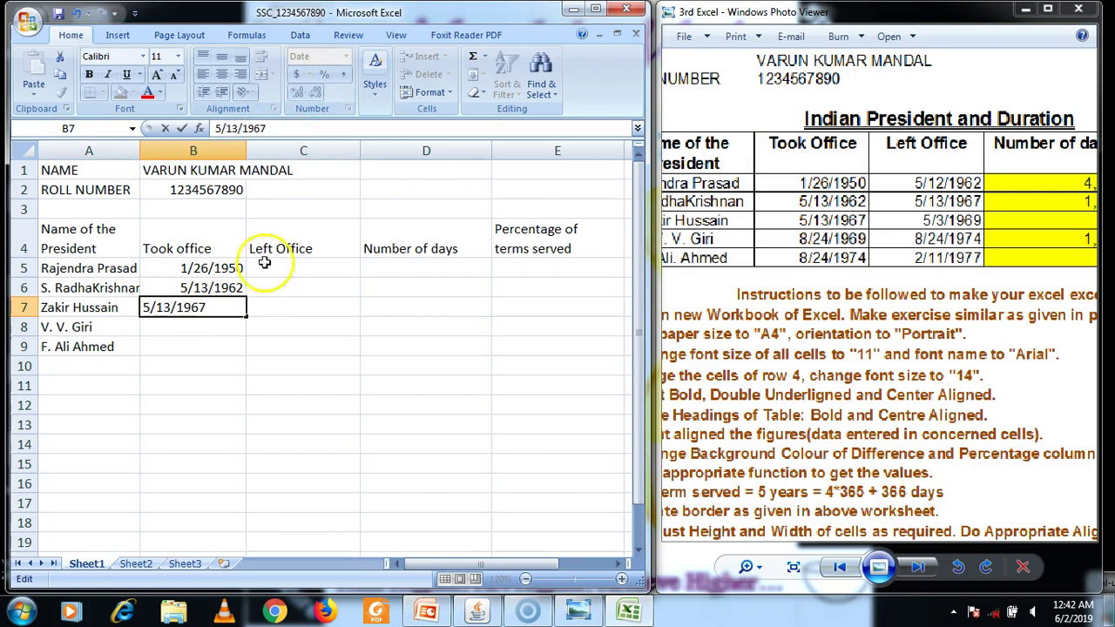
{"action": "left_click", "coordinate": [184, 381]}
{"action": "left_click", "coordinate": [200, 313]}
Enter 8/24/1969 in B8 and 8/24/1974 in B9.
{"action": "left_click", "coordinate": [204, 328]}
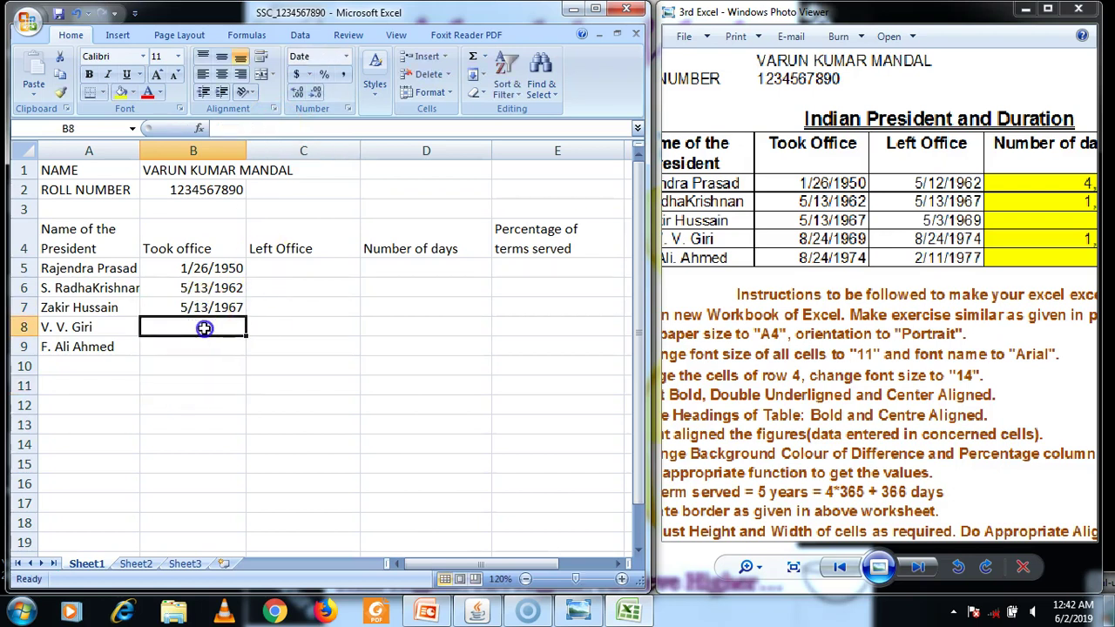
{"action": "left_click", "coordinate": [292, 358]}
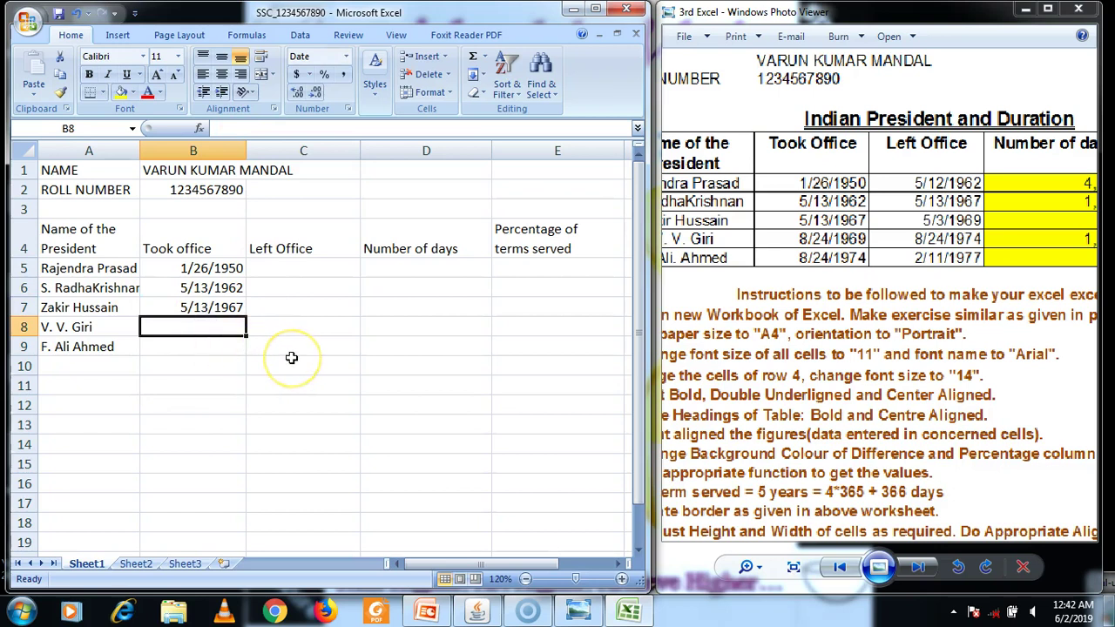
{"action": "type", "text": "8/24/1969"}
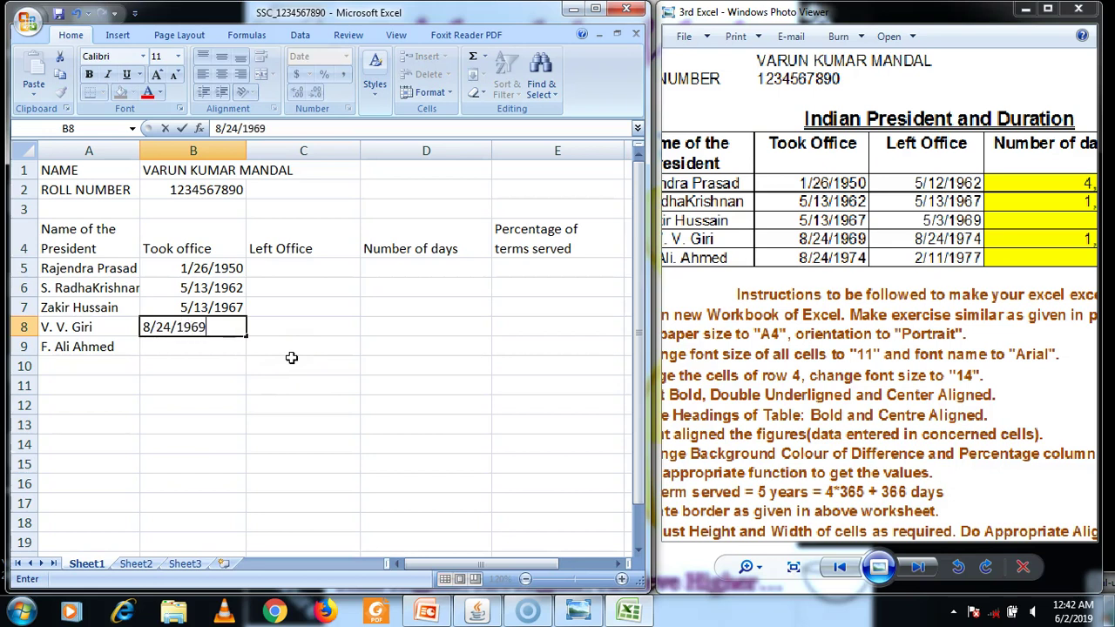
{"action": "key", "text": "Return"}
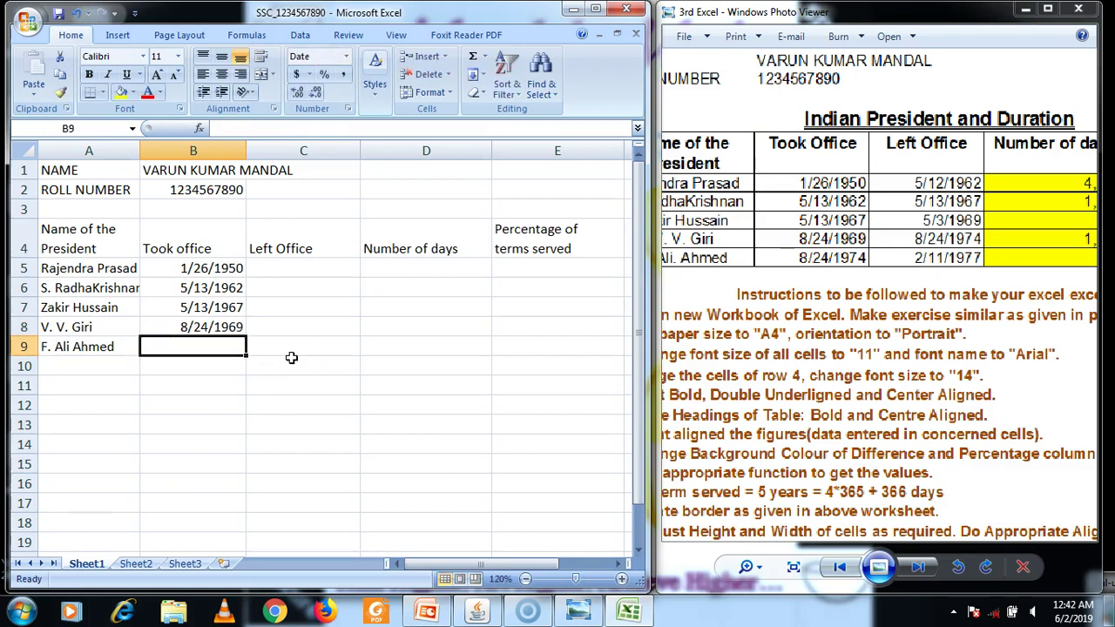
{"action": "type", "text": "8/24/1974"}
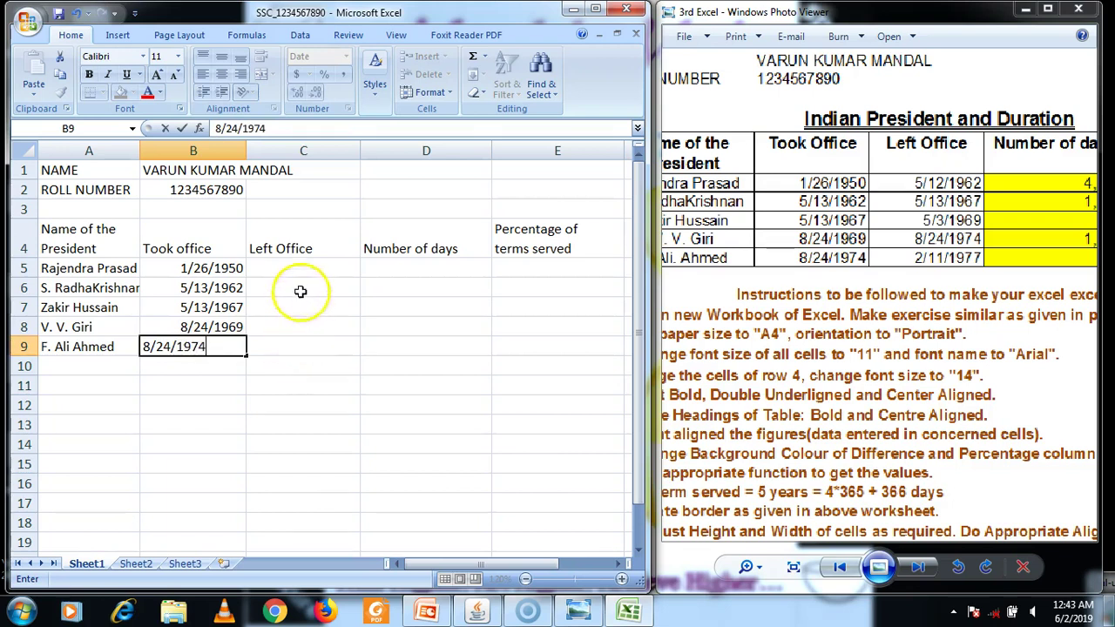
{"action": "left_click", "coordinate": [298, 268]}
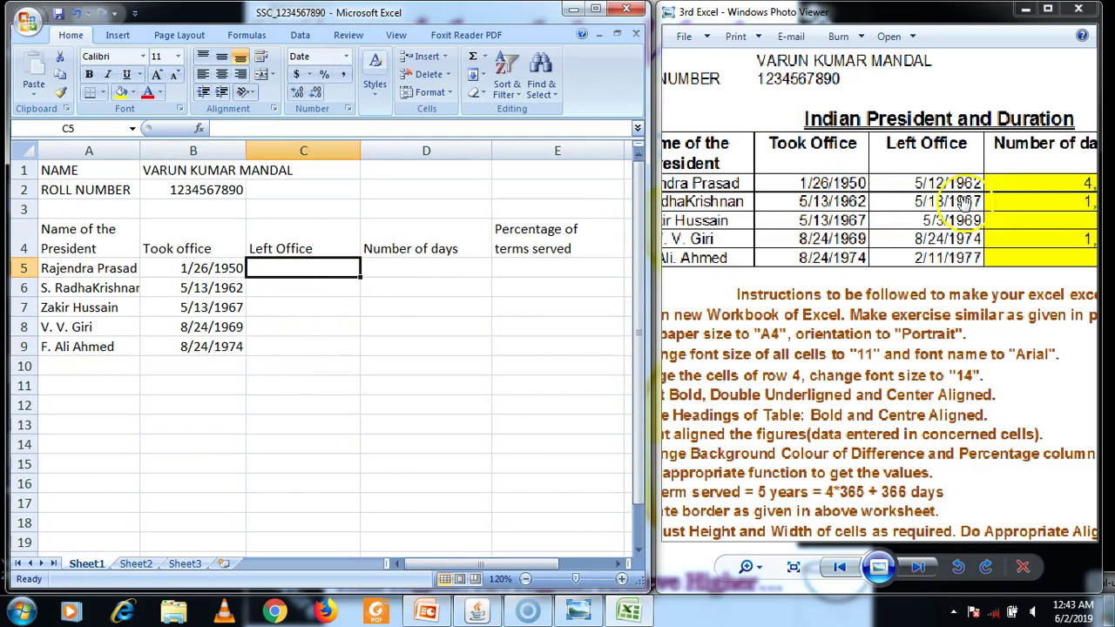
Copy B6's date into C5 and edit it to 5/12/1962.
{"action": "left_click", "coordinate": [198, 290]}
{"action": "key", "text": "ctrl+c"}
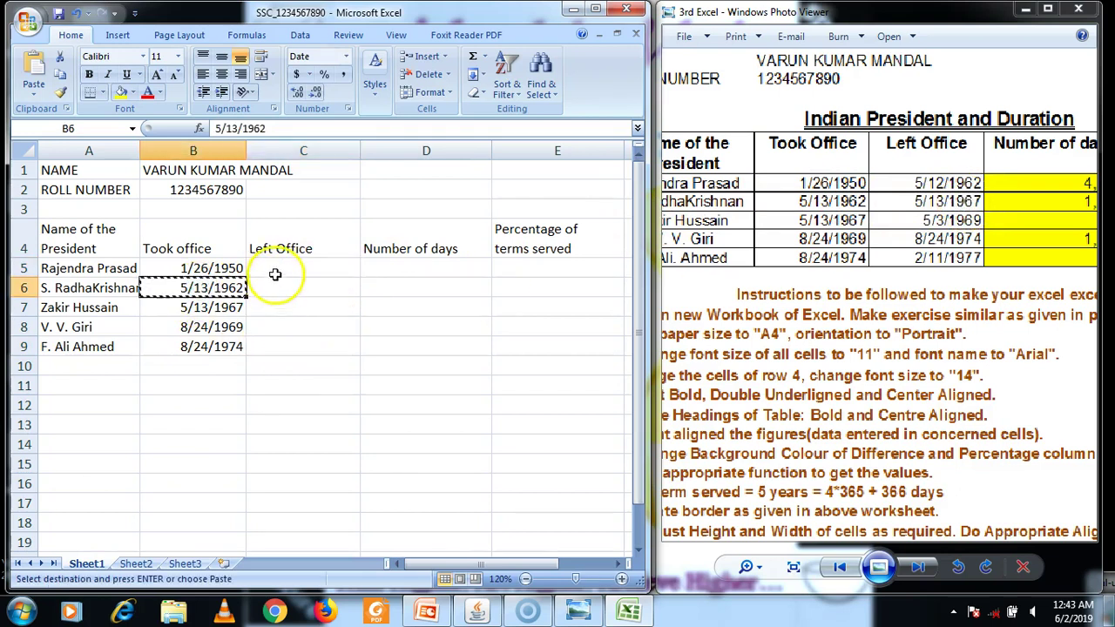
{"action": "left_click", "coordinate": [274, 270]}
{"action": "key", "text": "ctrl+v"}
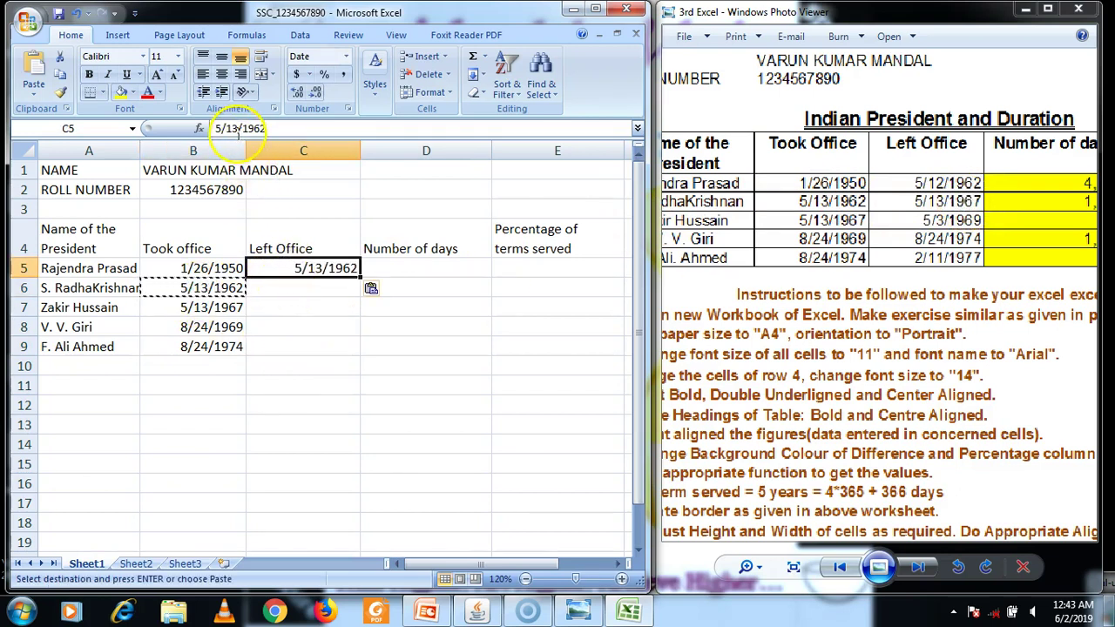
{"action": "left_click", "coordinate": [237, 128]}
{"action": "key", "text": "BackSpace"}
{"action": "type", "text": "2"}
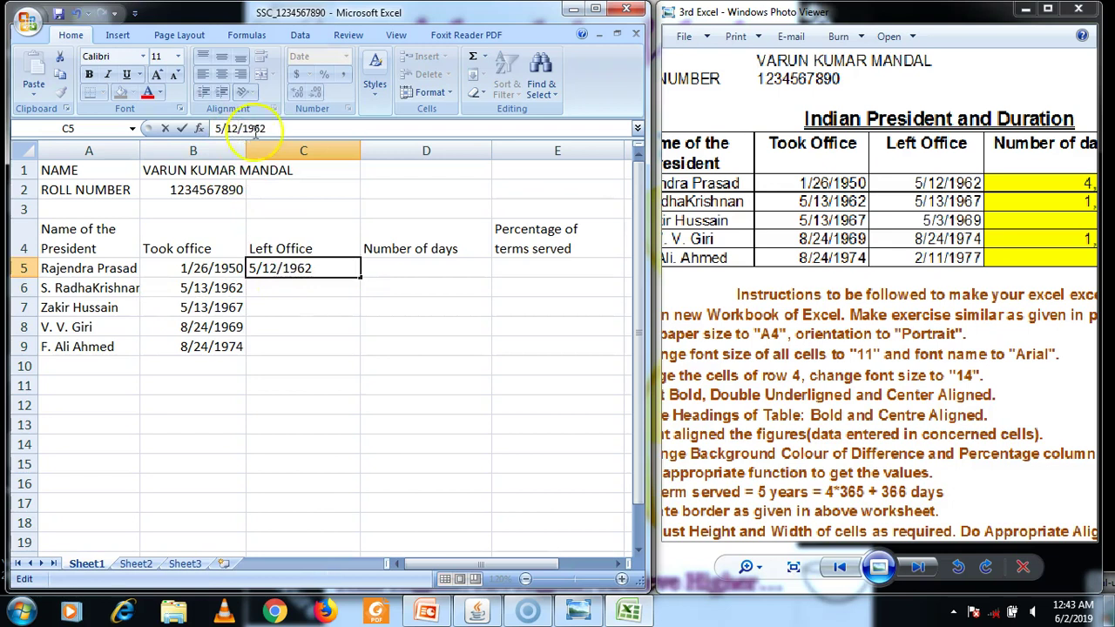
{"action": "left_click", "coordinate": [277, 286]}
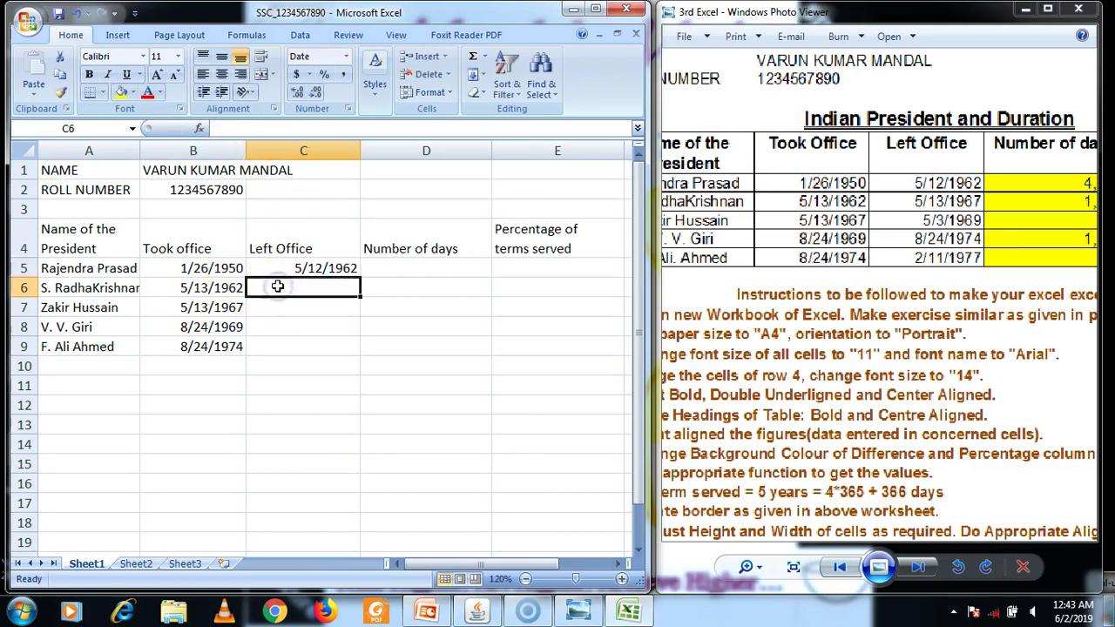
Paste 5/13/1967 from B7 into C6 and enter 5/3/1969 in C7.
{"action": "left_click", "coordinate": [228, 308]}
{"action": "key", "text": "ctrl+c"}
{"action": "left_click", "coordinate": [277, 288]}
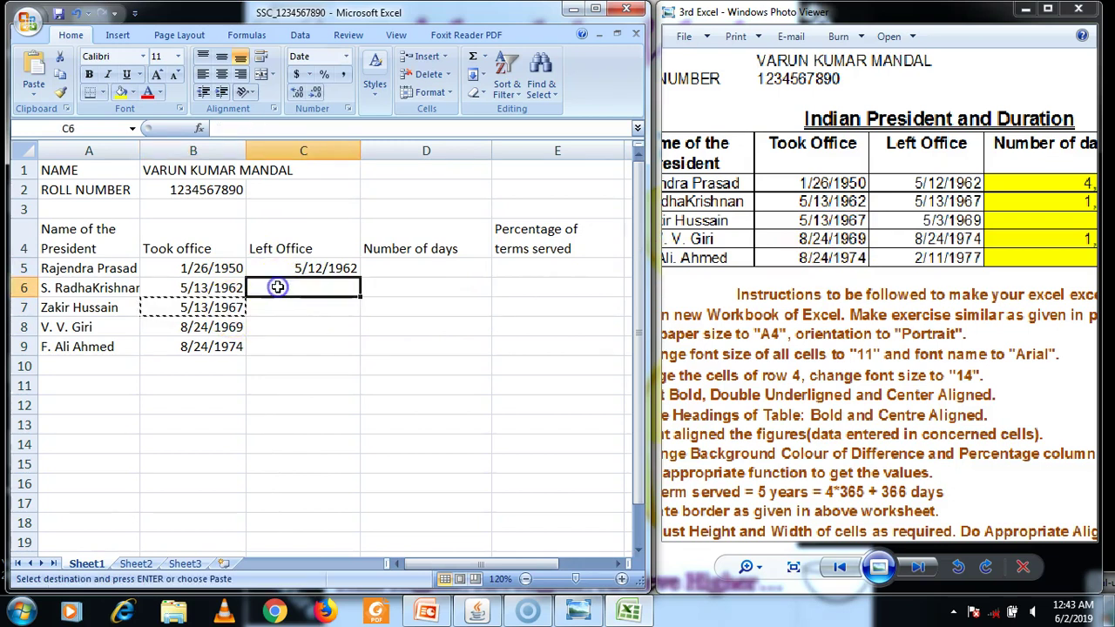
{"action": "key", "text": "ctrl+v"}
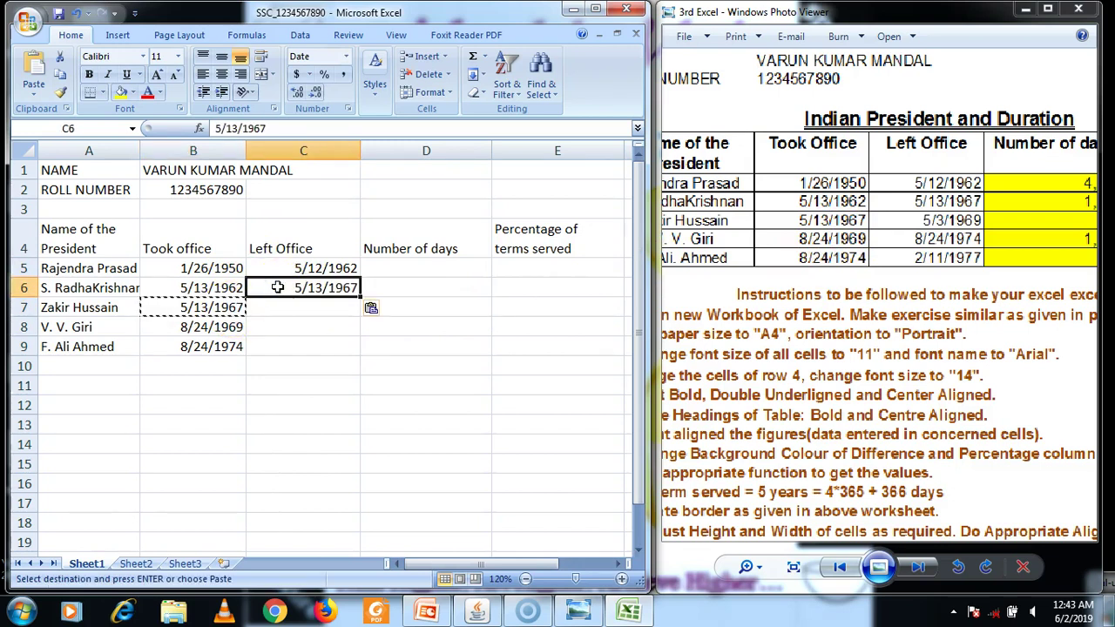
{"action": "left_click", "coordinate": [287, 307]}
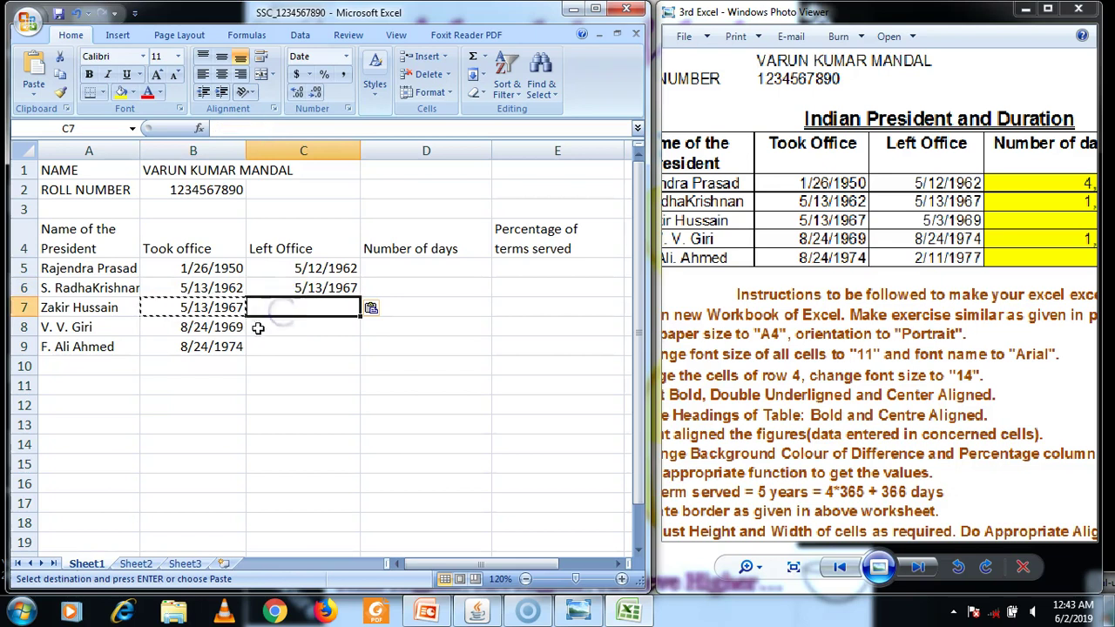
{"action": "type", "text": "5/3/1969"}
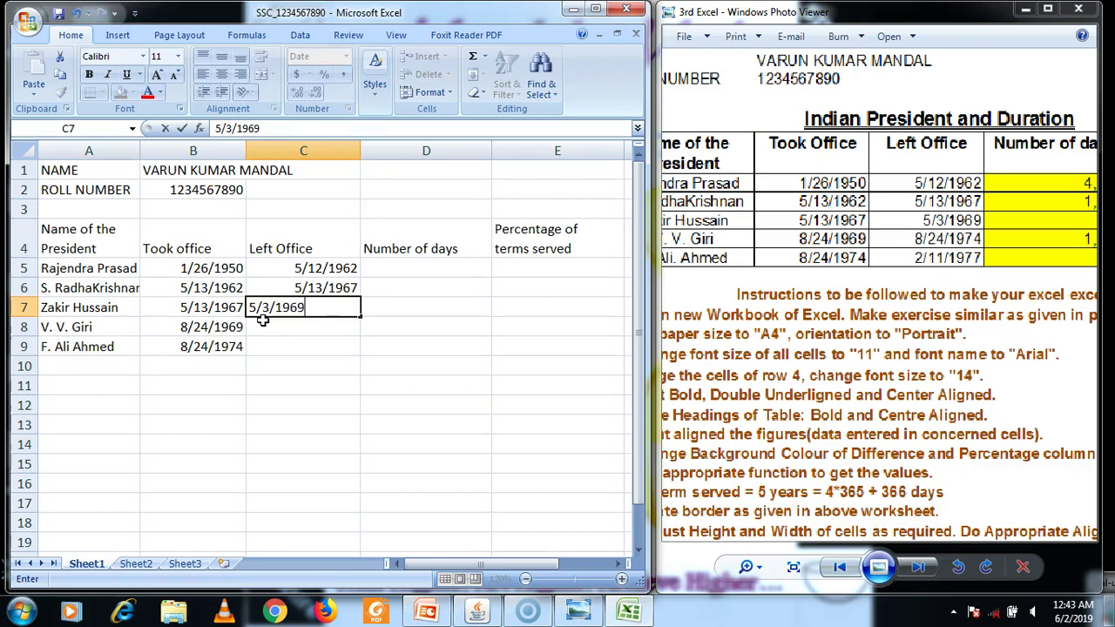
{"action": "left_click", "coordinate": [229, 346]}
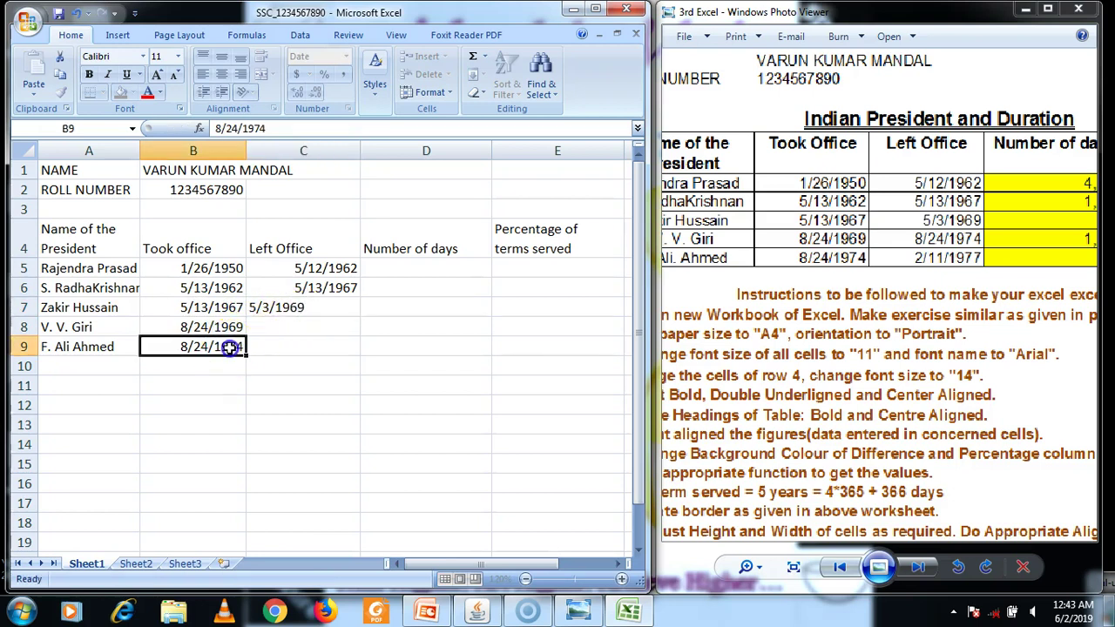
Paste 8/24/1974 from B9 into C8 and enter 2/11/1977 in C9.
{"action": "key", "text": "ctrl+c"}
{"action": "left_click", "coordinate": [319, 326]}
{"action": "key", "text": "ctrl+v"}
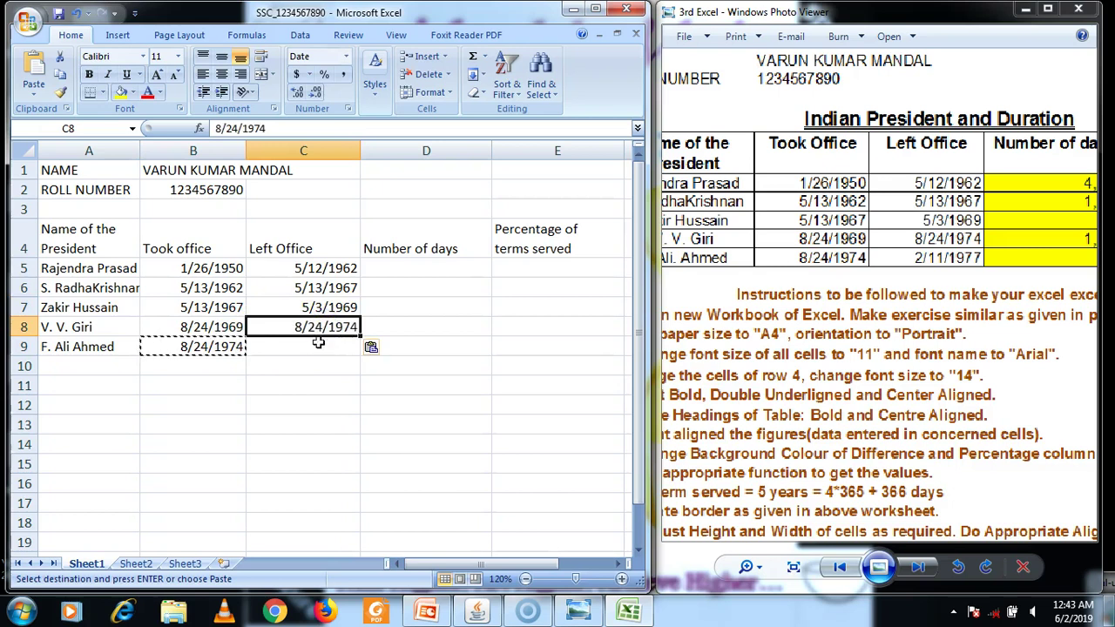
{"action": "left_click", "coordinate": [318, 347]}
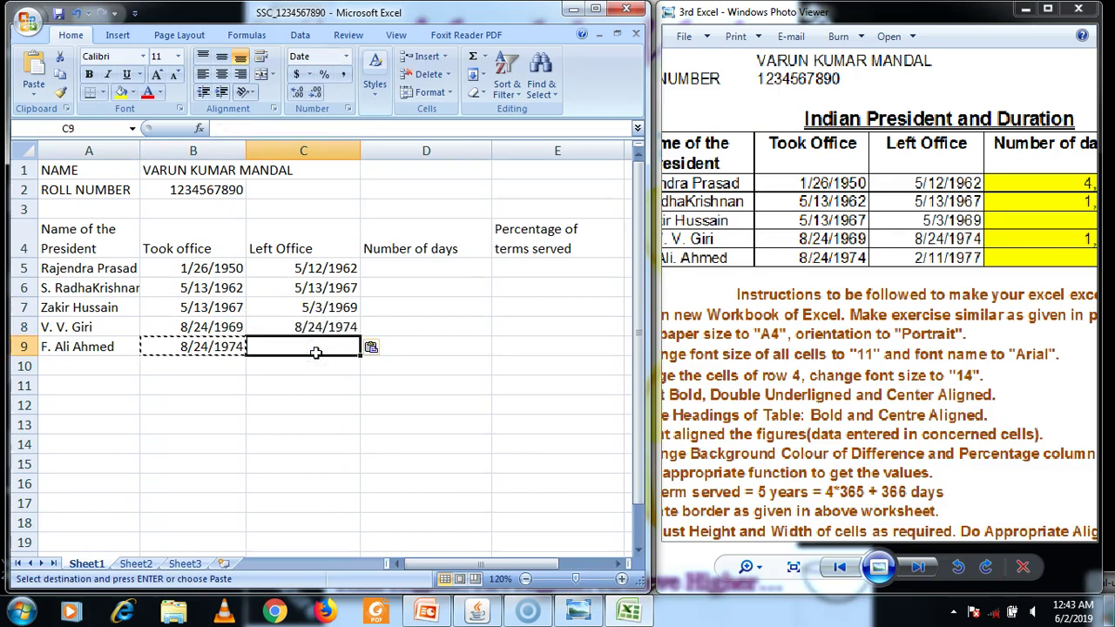
{"action": "type", "text": "2/11/1977"}
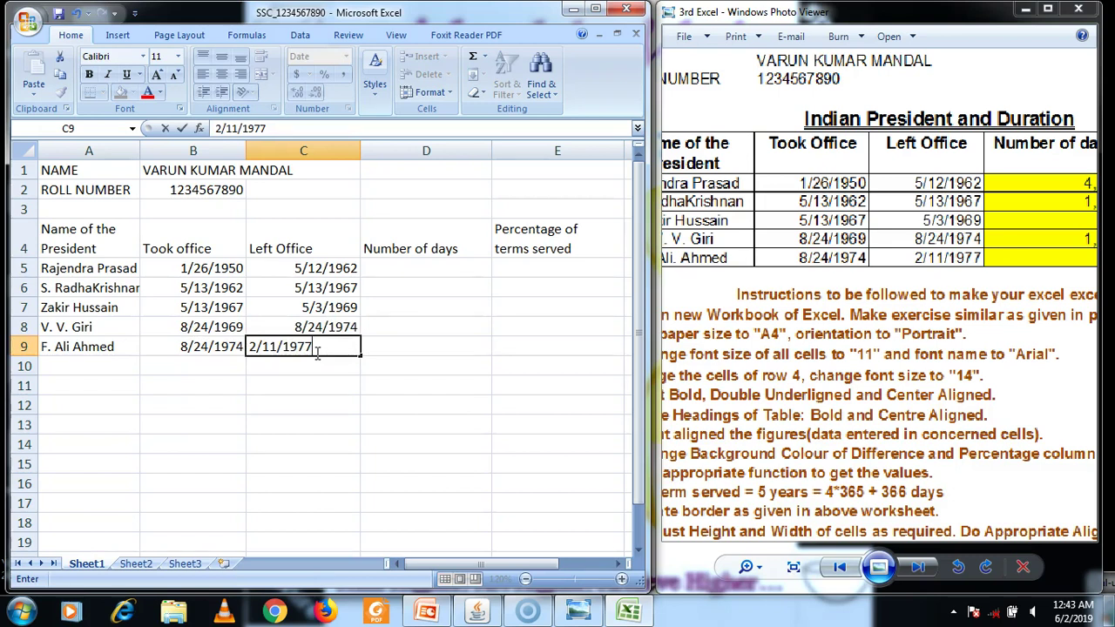
{"action": "left_click", "coordinate": [319, 400]}
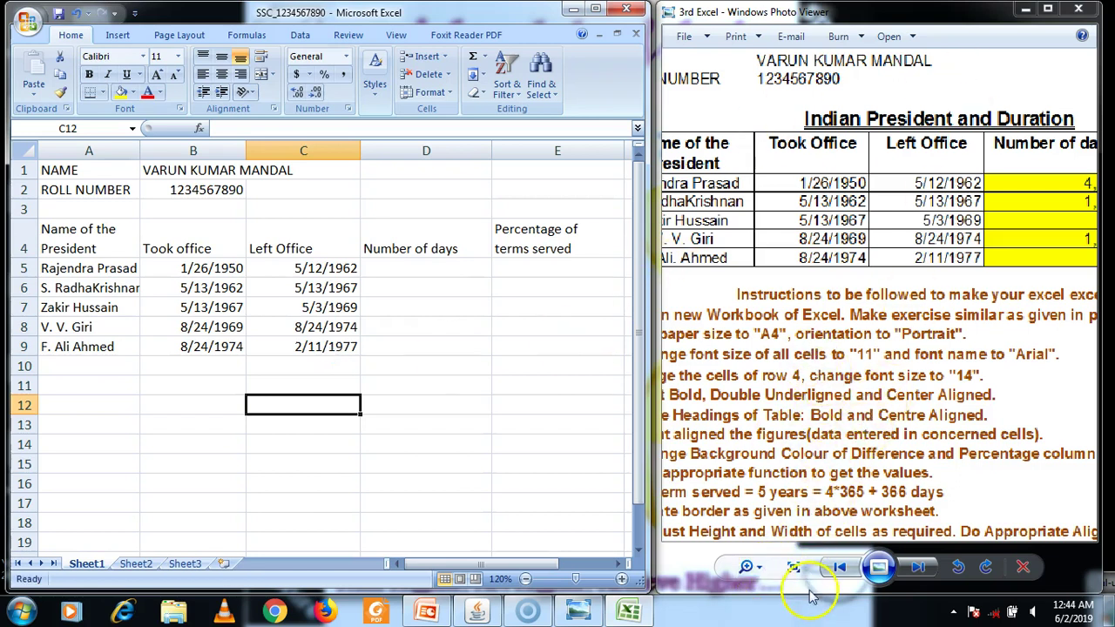
Zoom the reference image out until the full table and twelve instructions are visible.
{"action": "left_click", "coordinate": [760, 573]}
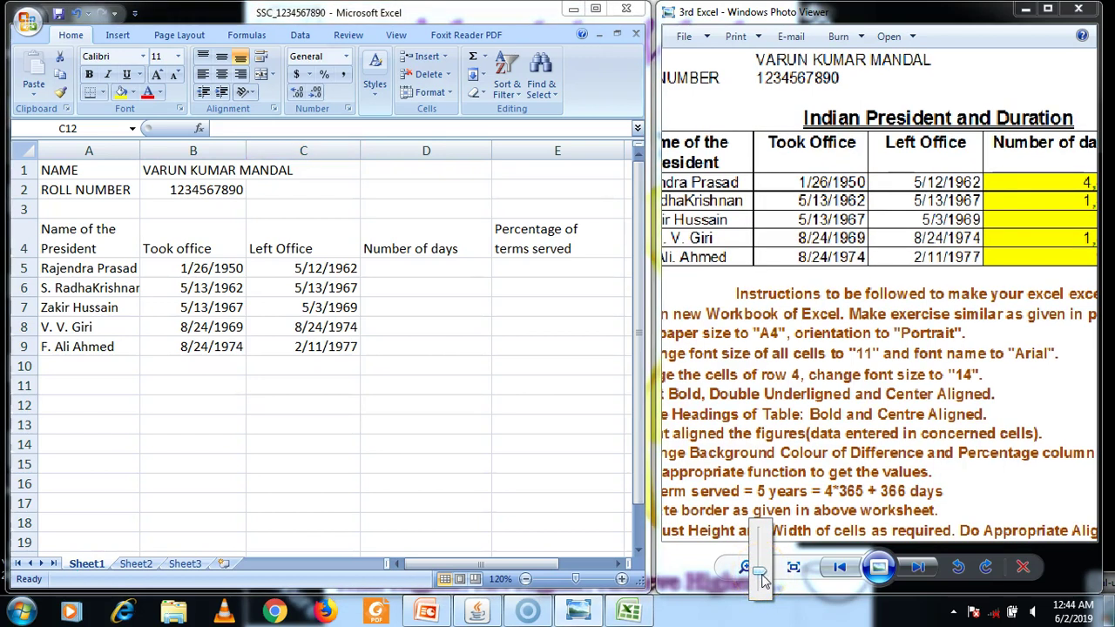
{"action": "left_click_drag", "start_coordinate": [761, 579], "coordinate": [763, 585]}
{"action": "scroll", "coordinate": [763, 586], "scroll_direction": "up", "scroll_amount": 1}
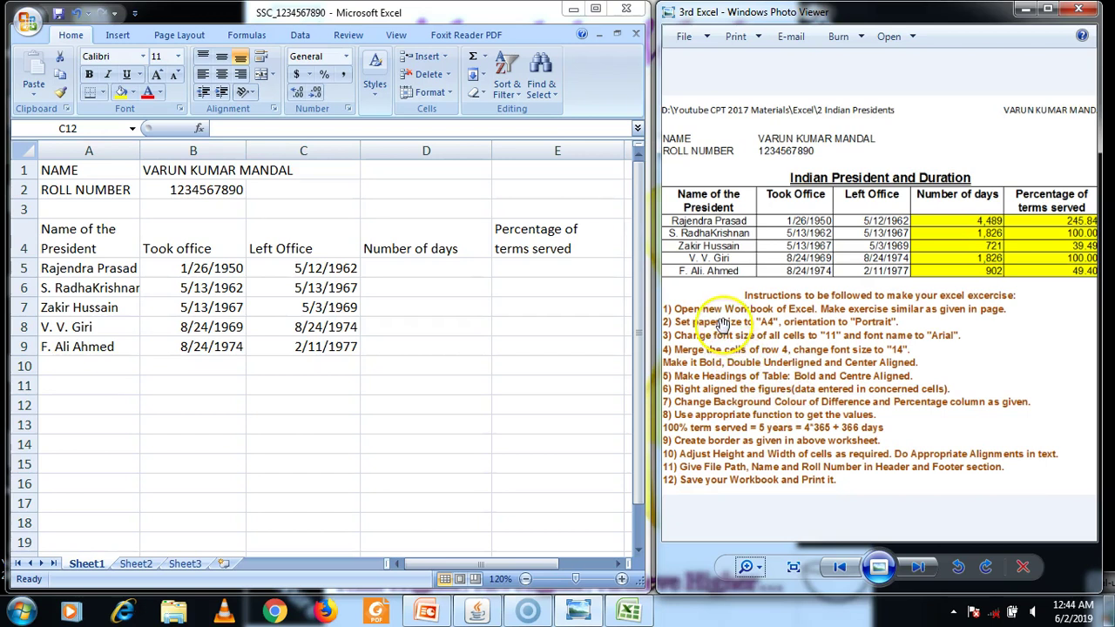
{"action": "left_click", "coordinate": [512, 320]}
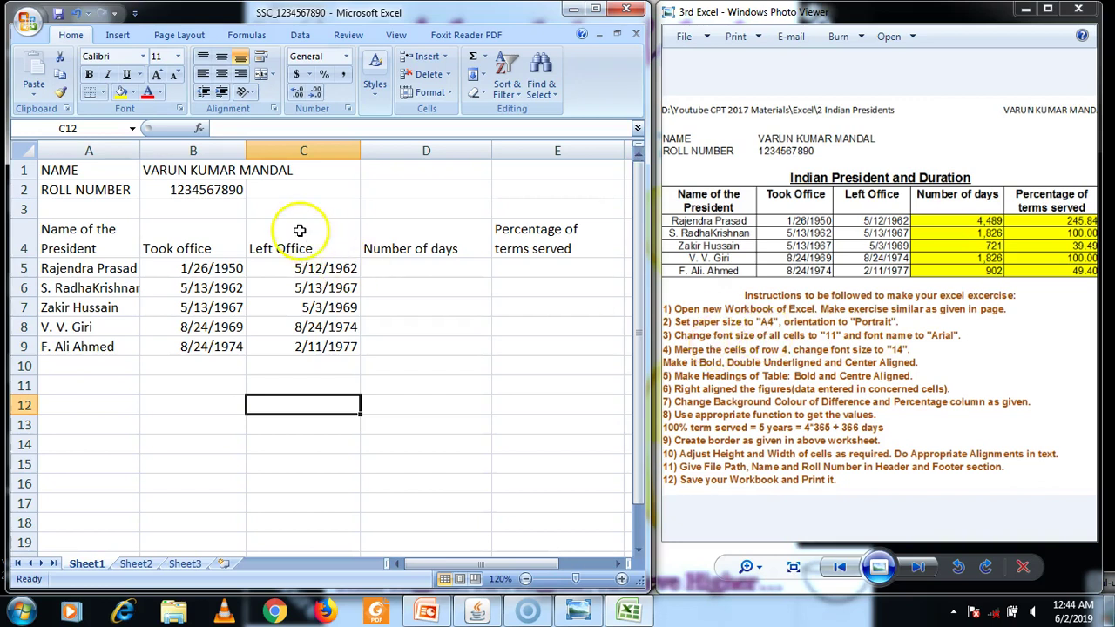
Set the page to A4 paper in portrait orientation and select the whole sheet.
{"action": "left_click", "coordinate": [181, 35]}
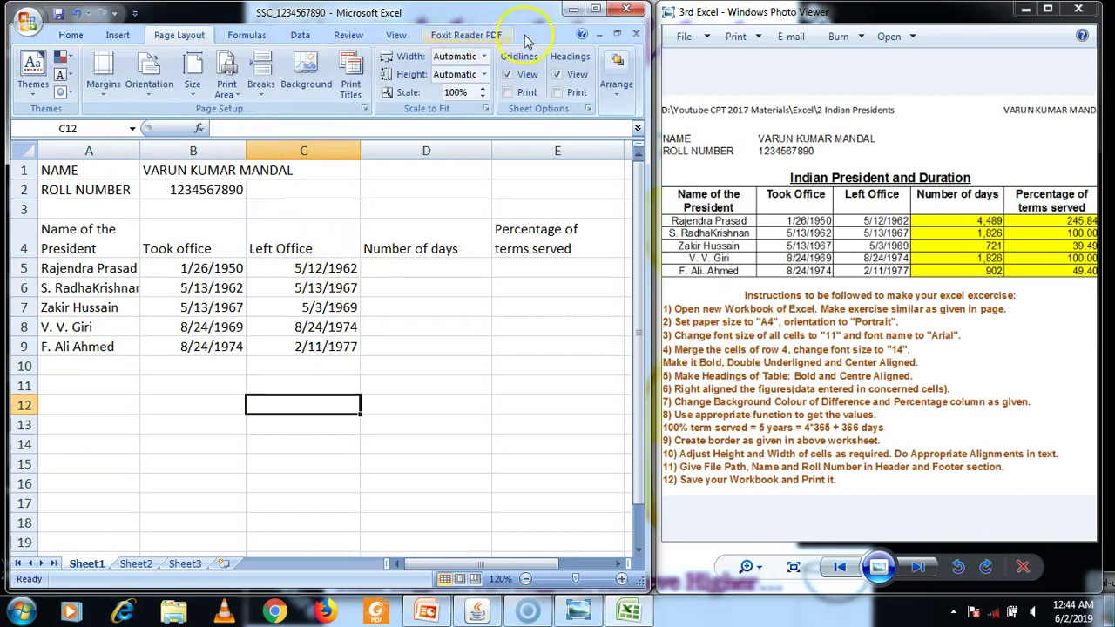
{"action": "left_click", "coordinate": [193, 78]}
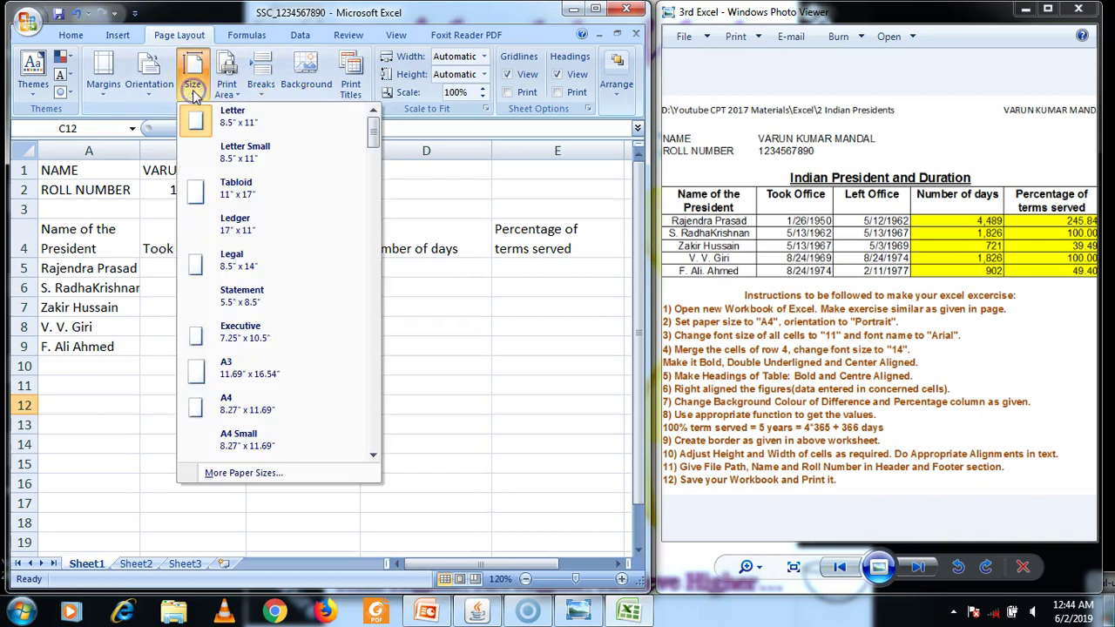
{"action": "left_click", "coordinate": [232, 414]}
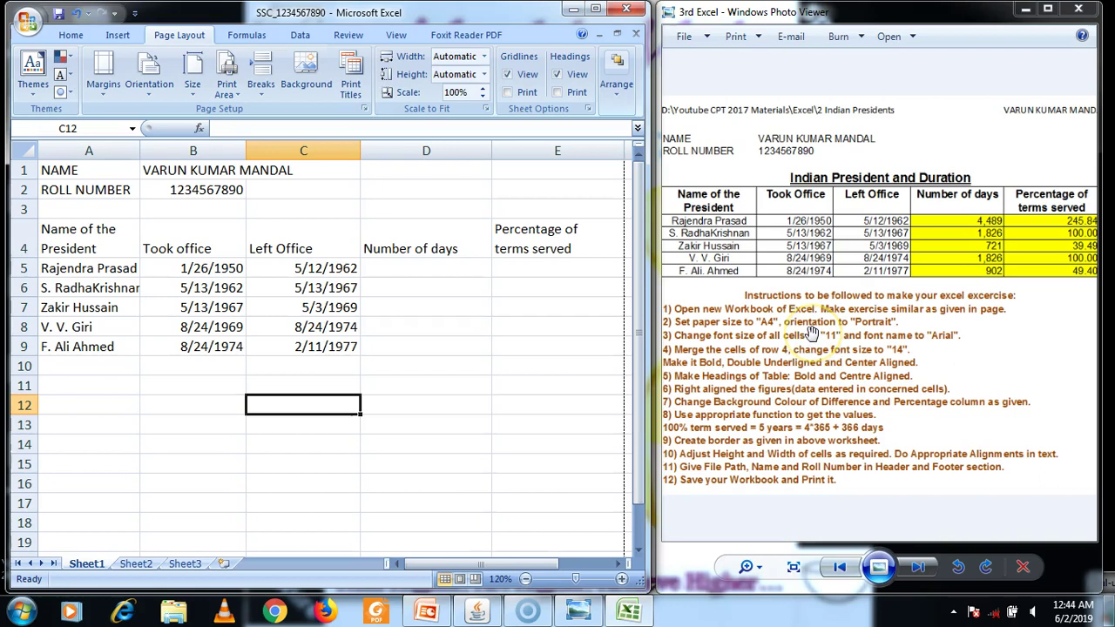
{"action": "left_click", "coordinate": [149, 78]}
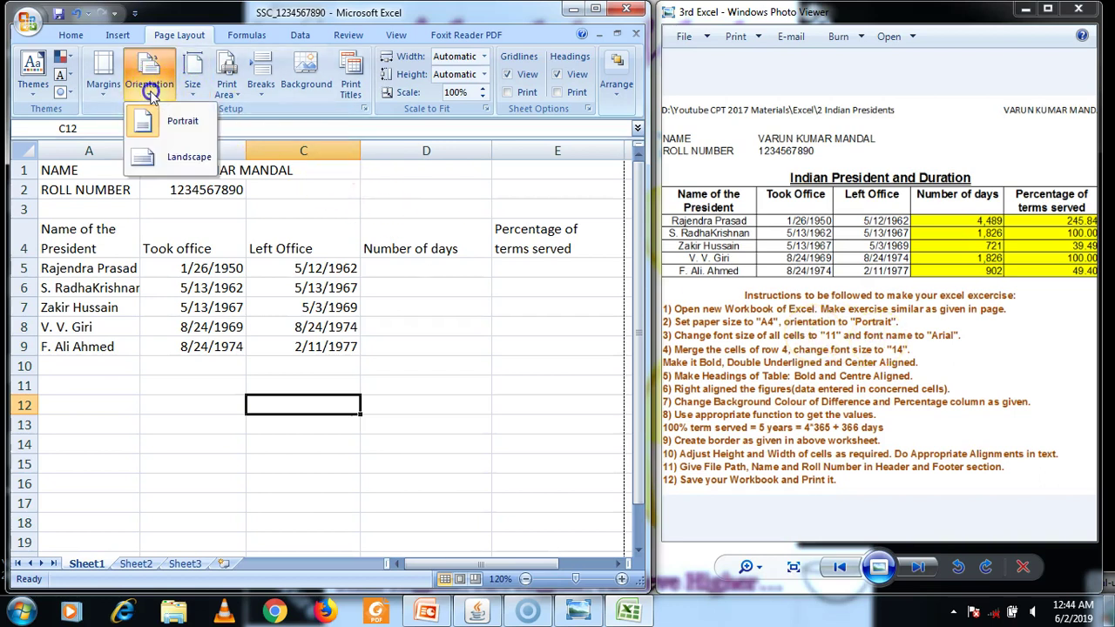
{"action": "left_click", "coordinate": [166, 122]}
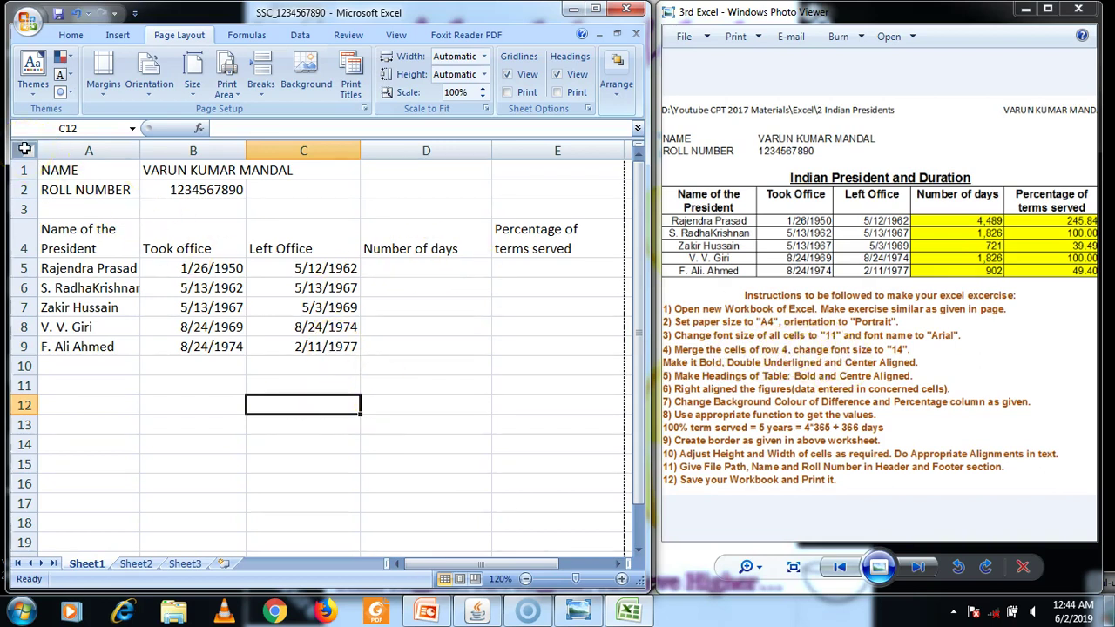
{"action": "left_click", "coordinate": [24, 149]}
Set every cell on the sheet to the Arial font at size 11.
{"action": "left_click", "coordinate": [70, 34]}
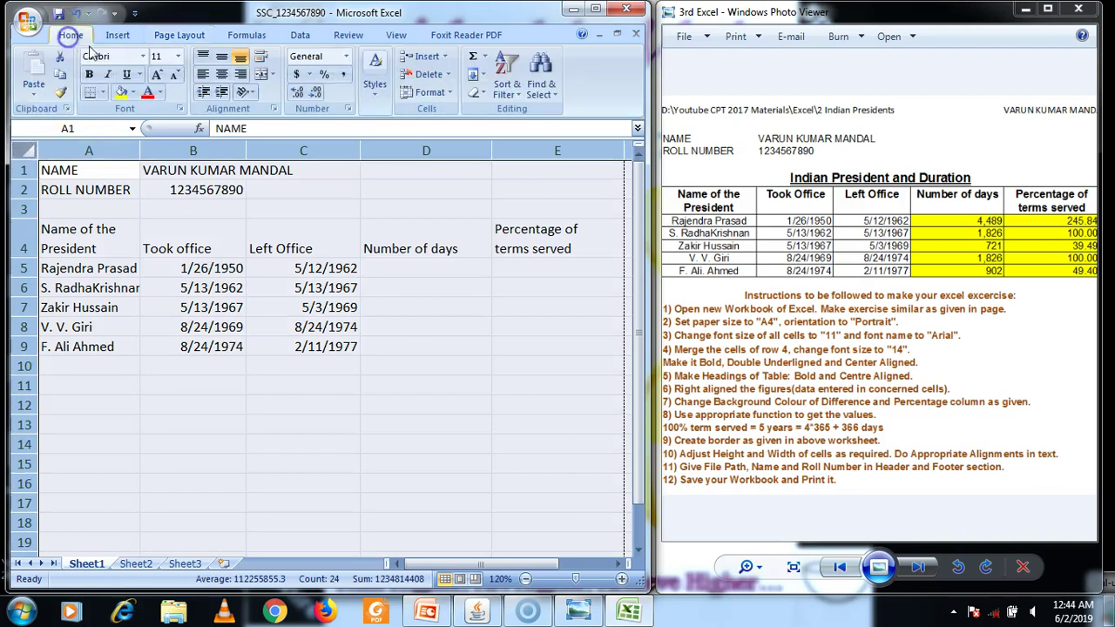
{"action": "left_click", "coordinate": [179, 57]}
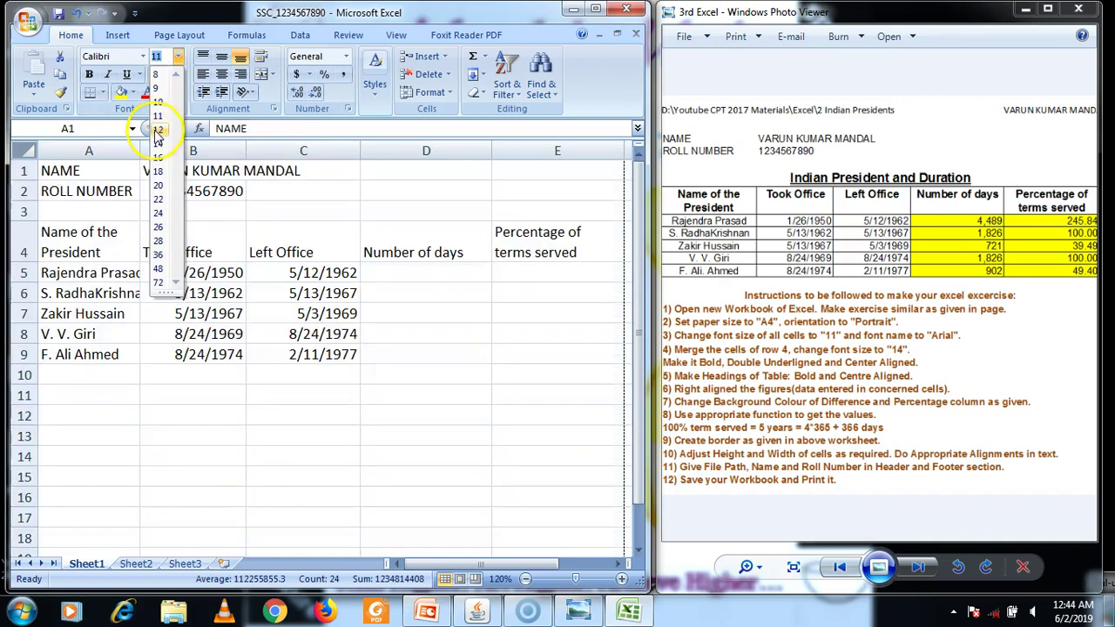
{"action": "left_click", "coordinate": [155, 125]}
{"action": "left_click", "coordinate": [177, 57]}
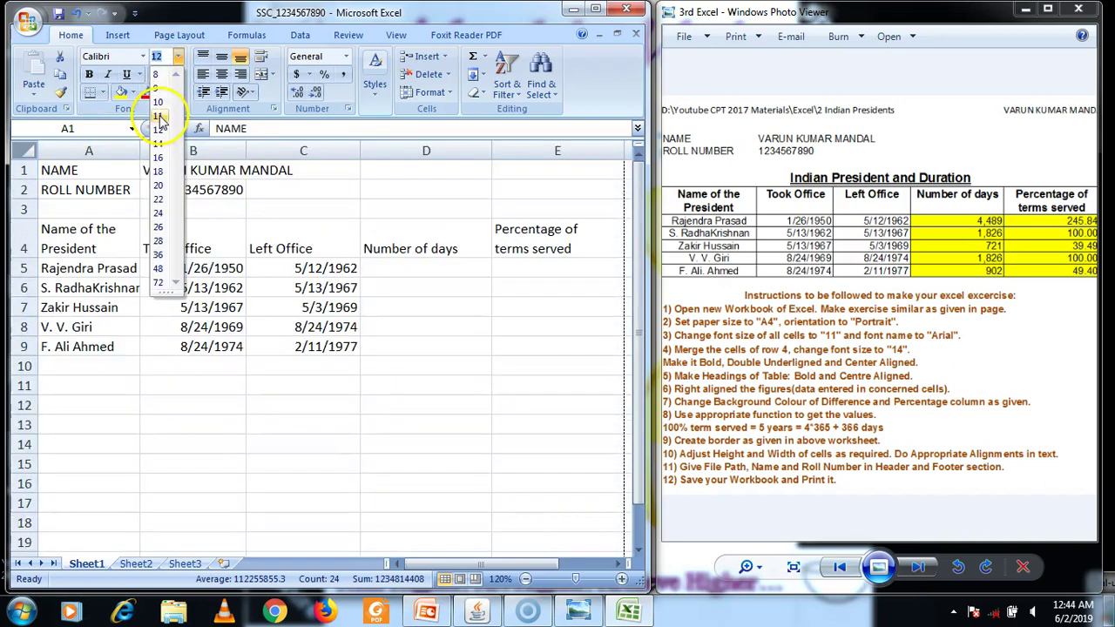
{"action": "left_click", "coordinate": [156, 110]}
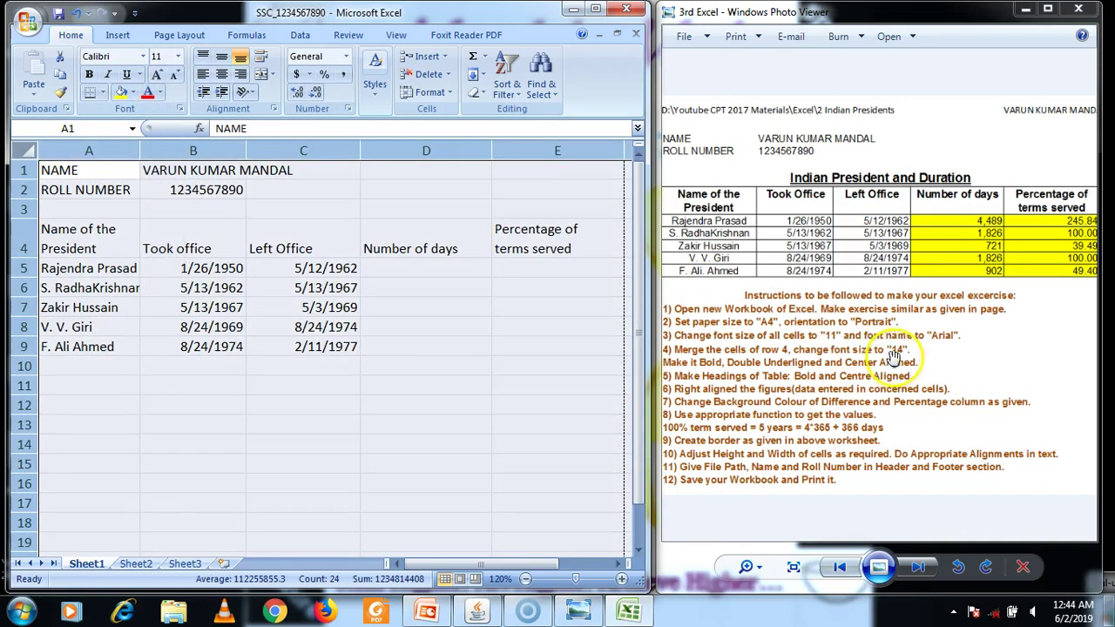
{"action": "left_click", "coordinate": [143, 57]}
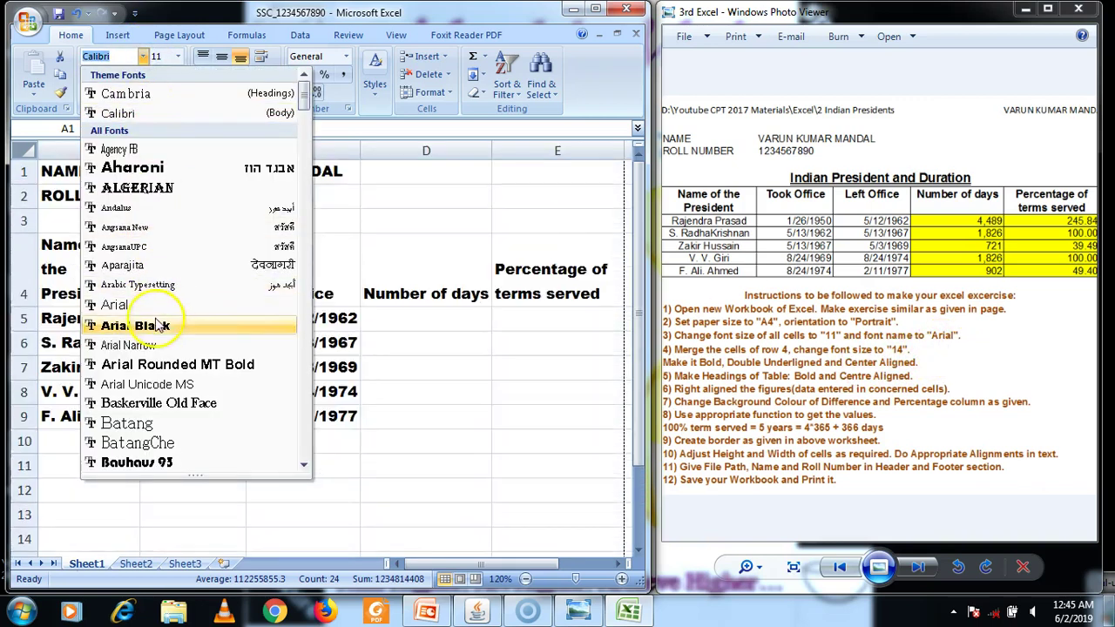
{"action": "left_click", "coordinate": [154, 305]}
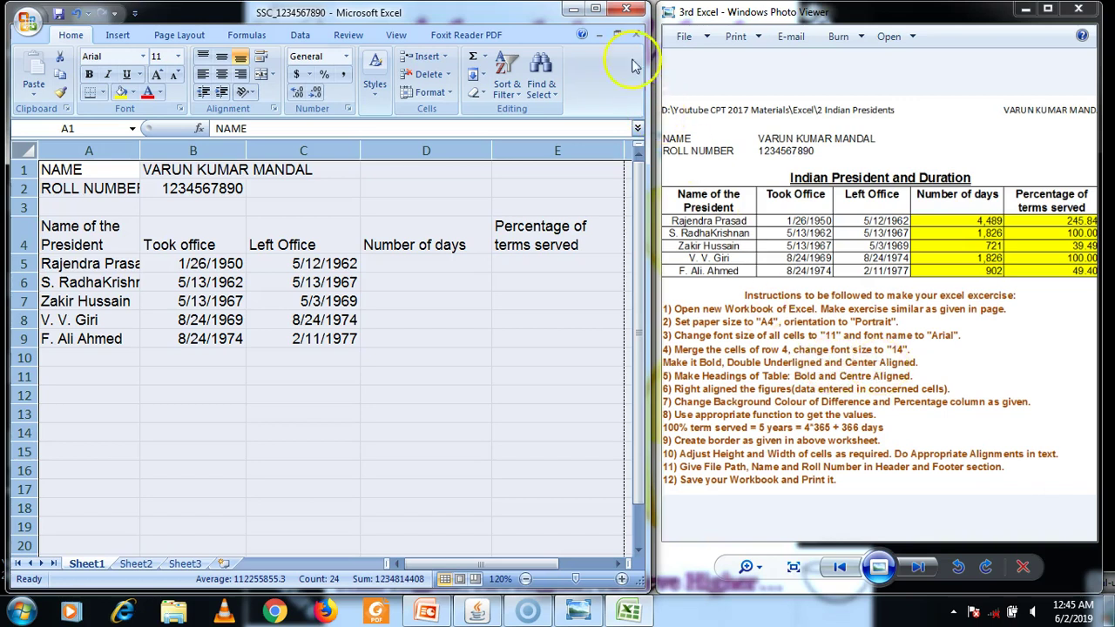
Maximize the Excel window and save the workbook with Ctrl+S.
{"action": "left_click", "coordinate": [595, 8]}
{"action": "left_click", "coordinate": [512, 339]}
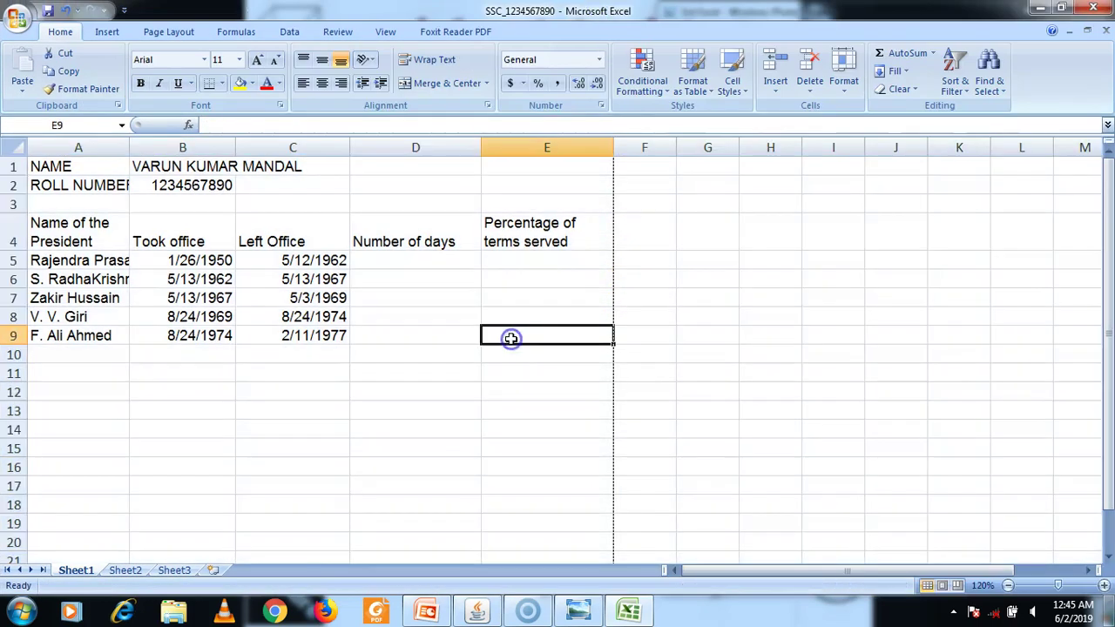
{"action": "key", "text": "ctrl+s"}
Insert a blank row at row 4, moving the headings down to row 5.
{"action": "left_click", "coordinate": [17, 228]}
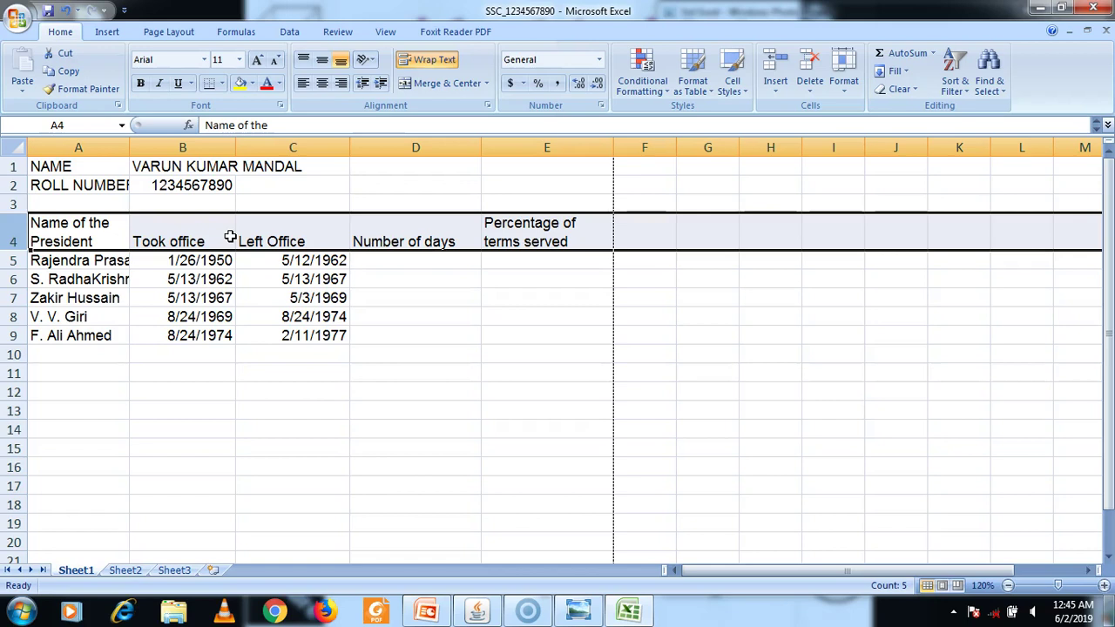
{"action": "left_click", "coordinate": [222, 318]}
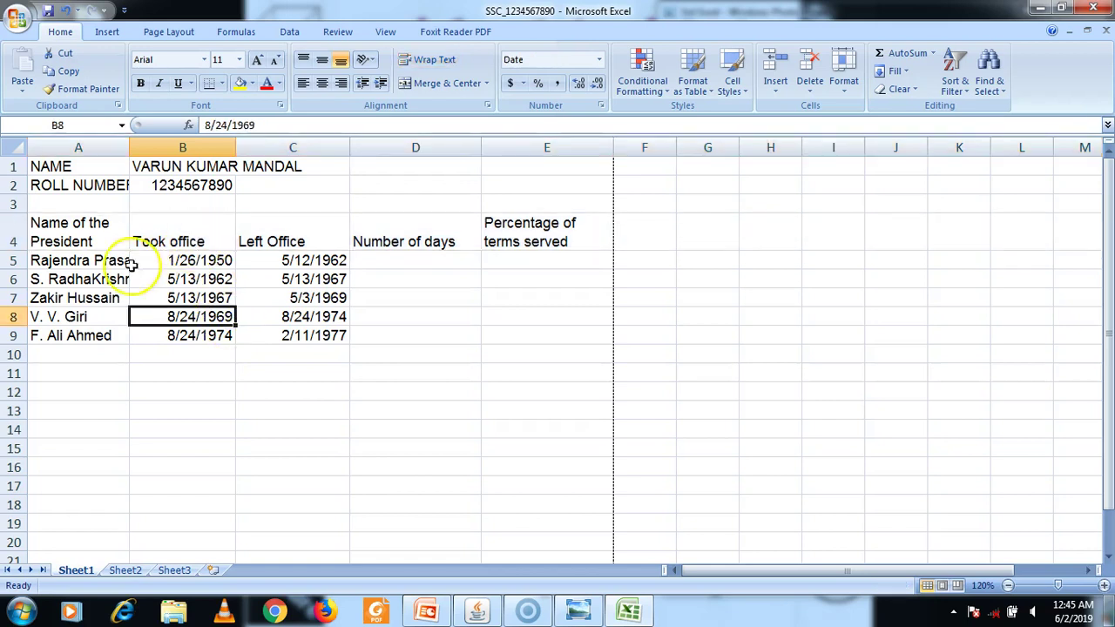
{"action": "left_click", "coordinate": [15, 236]}
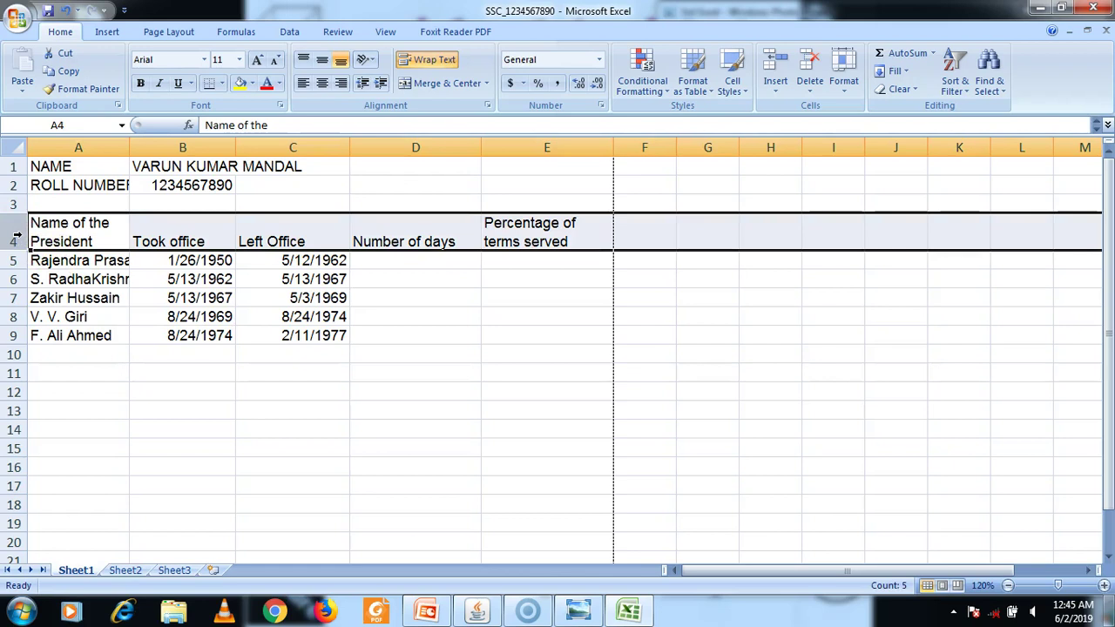
{"action": "right_click", "coordinate": [16, 235]}
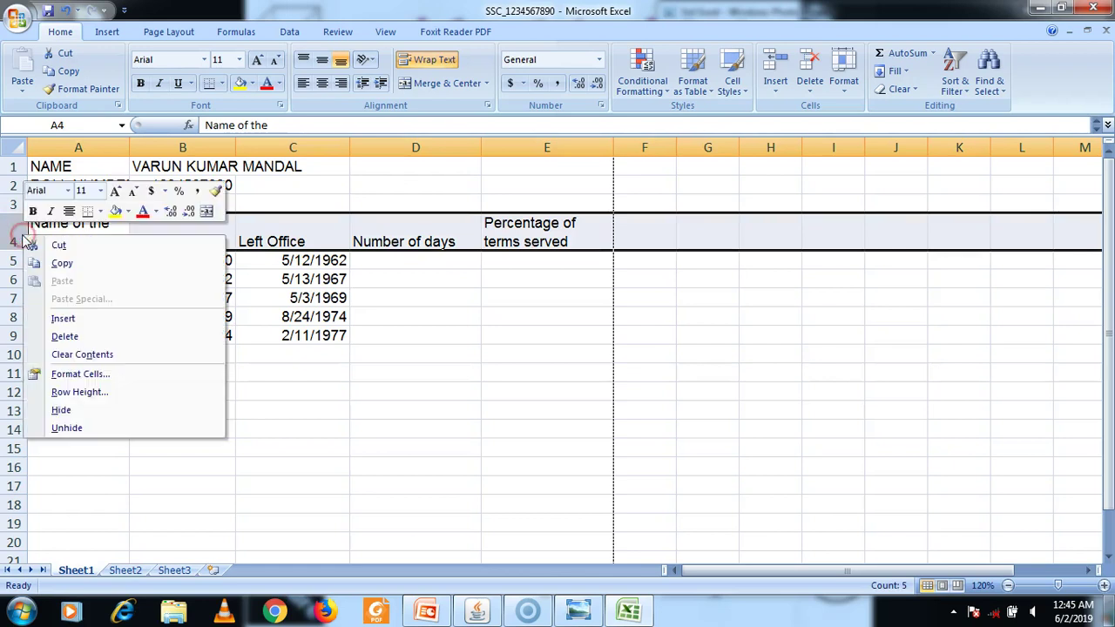
{"action": "left_click", "coordinate": [63, 318]}
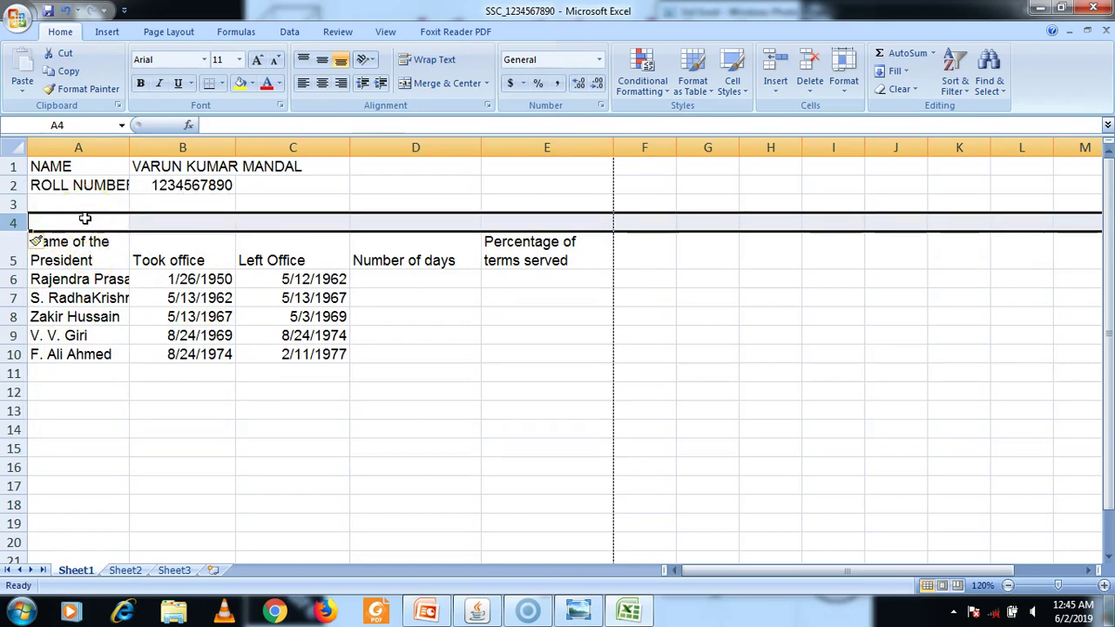
Merge and centre cells A4 through E4.
{"action": "left_click", "coordinate": [83, 221]}
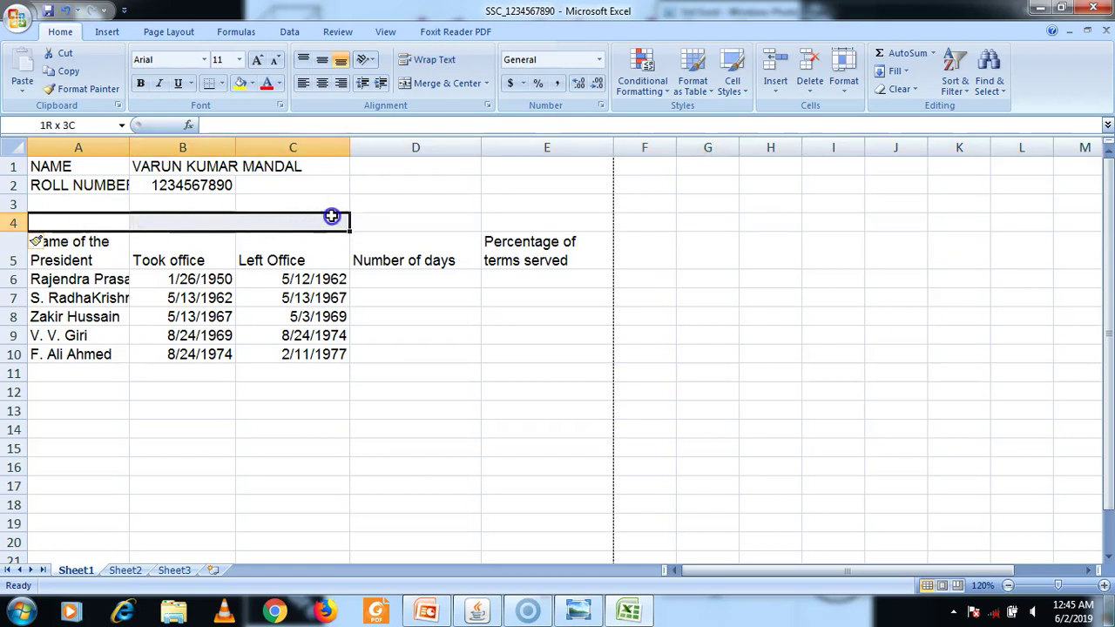
{"action": "left_click_drag", "start_coordinate": [212, 217], "coordinate": [514, 219]}
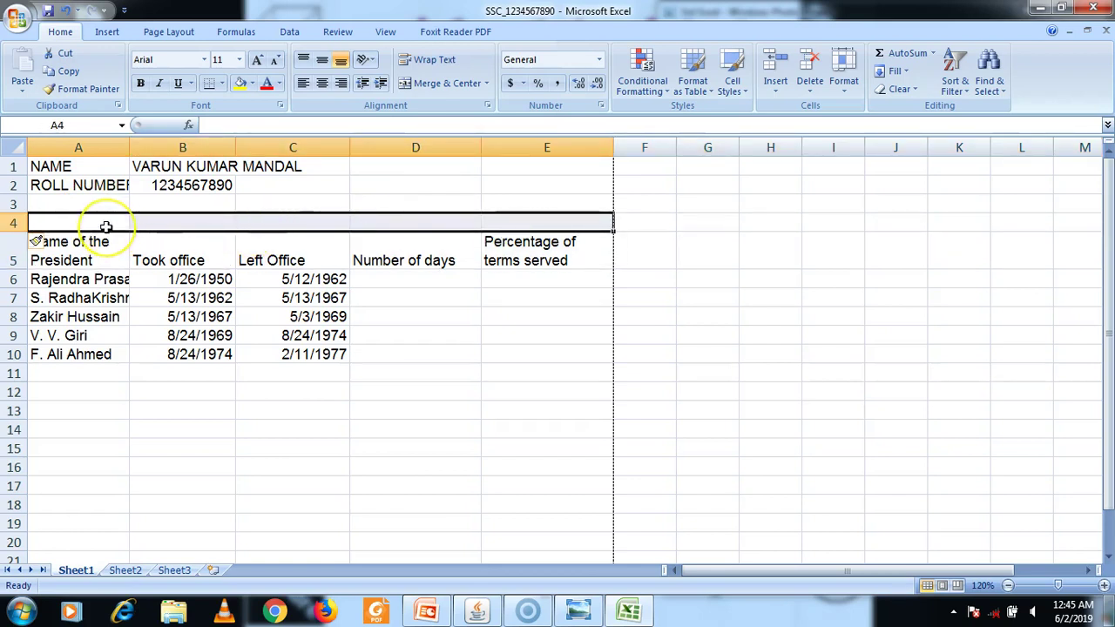
{"action": "left_click", "coordinate": [105, 225]}
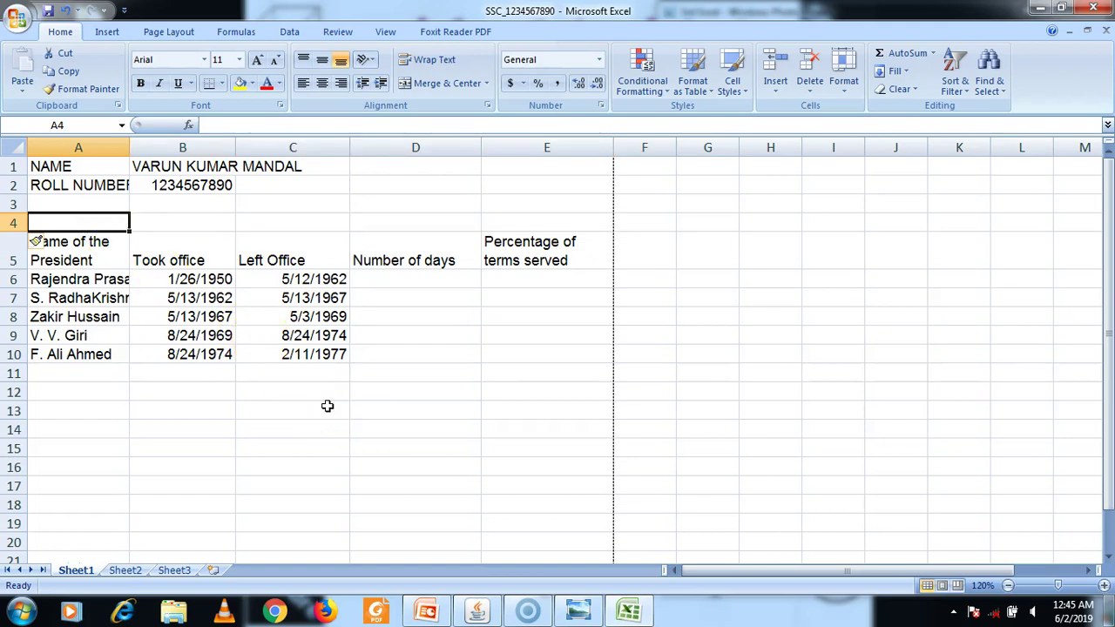
{"action": "left_click", "coordinate": [162, 348]}
{"action": "left_click", "coordinate": [92, 221]}
{"action": "key", "text": "shift+Right"}
{"action": "key", "text": "shift+Right"}
{"action": "key", "text": "shift+Right"}
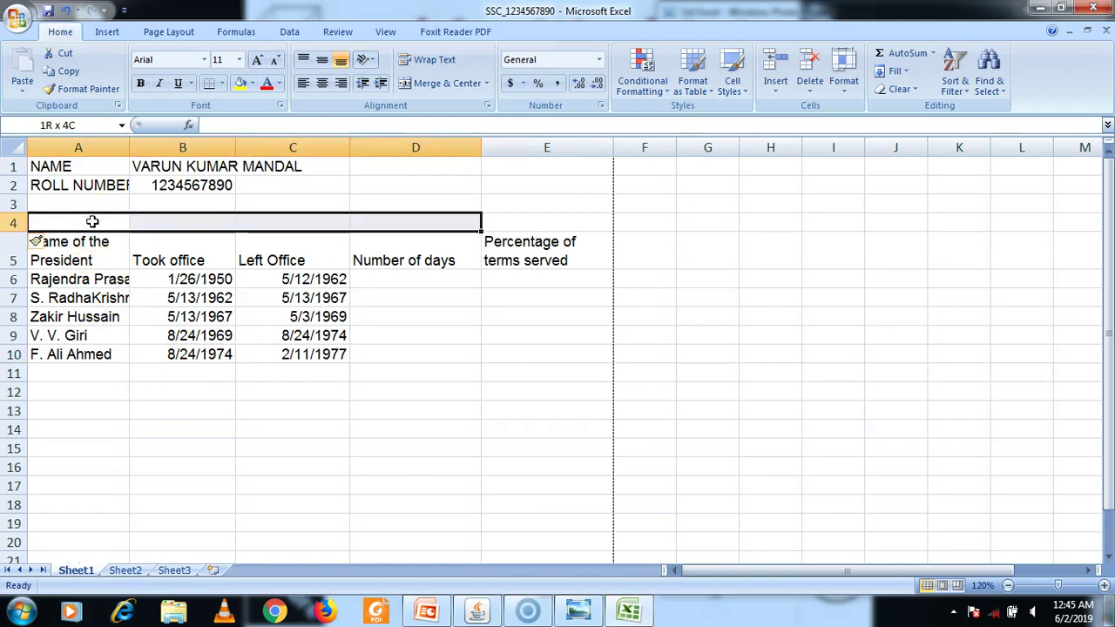
{"action": "key", "text": "shift+Right"}
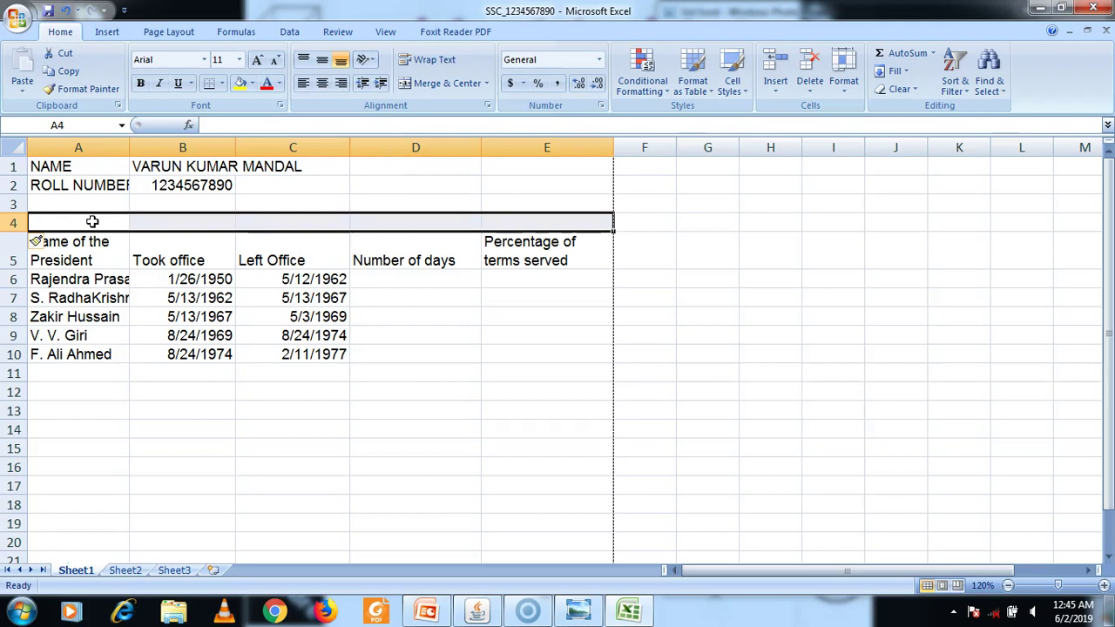
{"action": "left_click", "coordinate": [445, 84]}
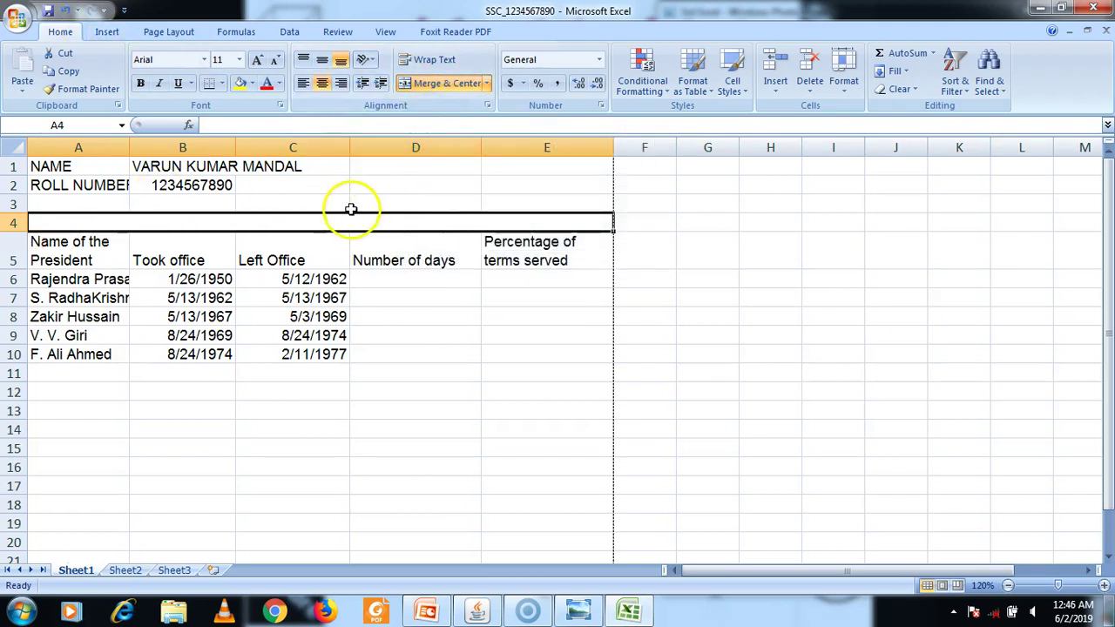
Type the title 'Indian President and Duration' into the merged A4 cell.
{"action": "left_click", "coordinate": [1068, 8]}
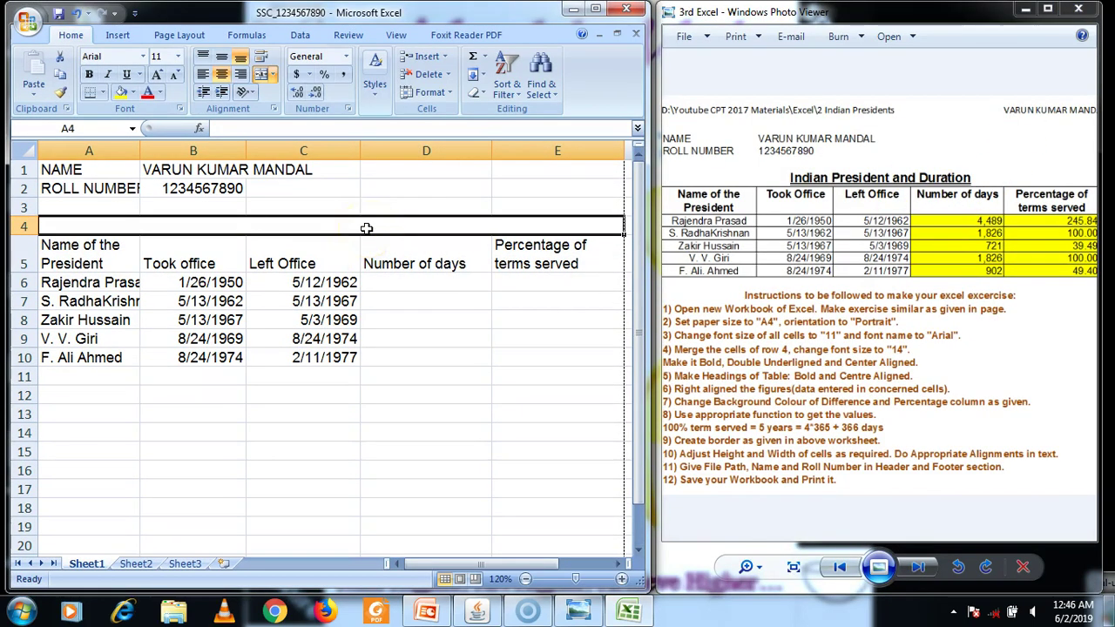
{"action": "type", "text": "India"}
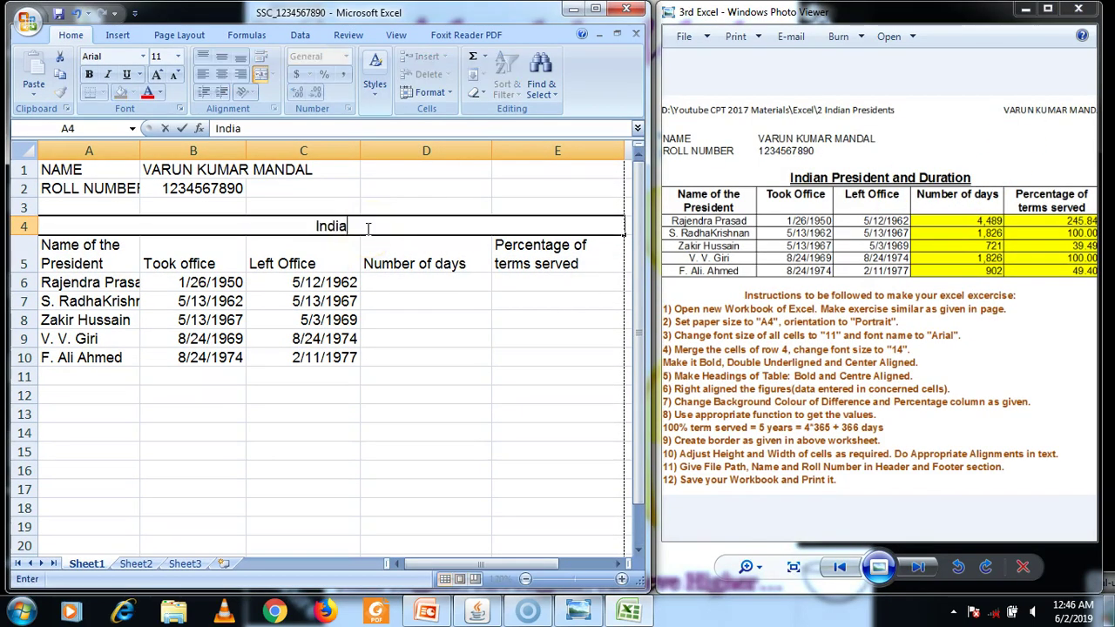
{"action": "type", "text": "n President and Duration"}
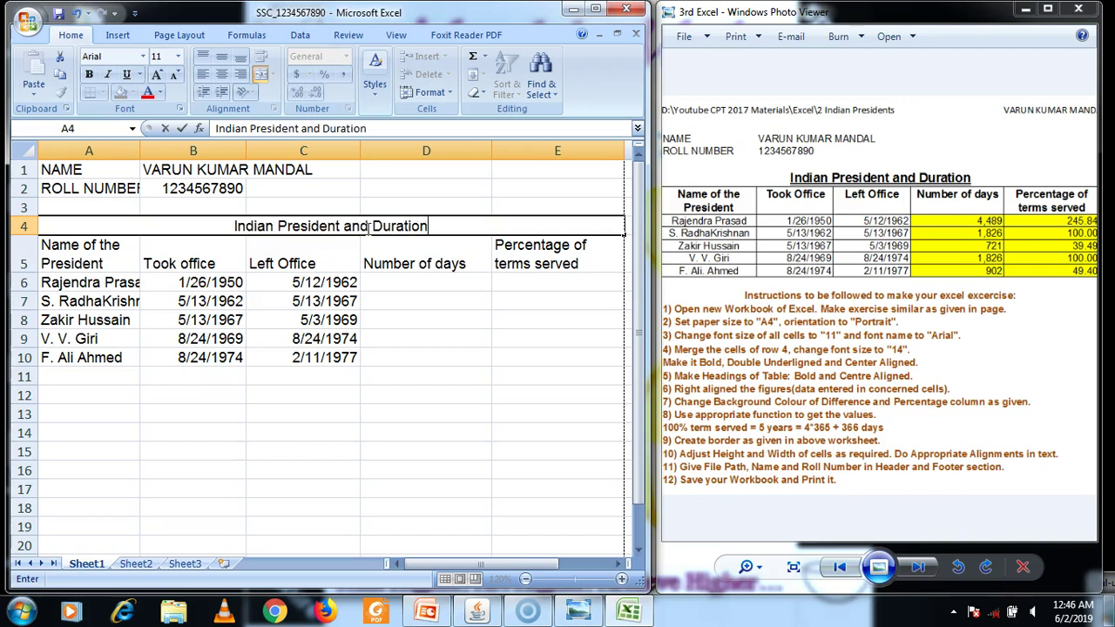
{"action": "left_click", "coordinate": [392, 261]}
{"action": "left_click", "coordinate": [366, 227]}
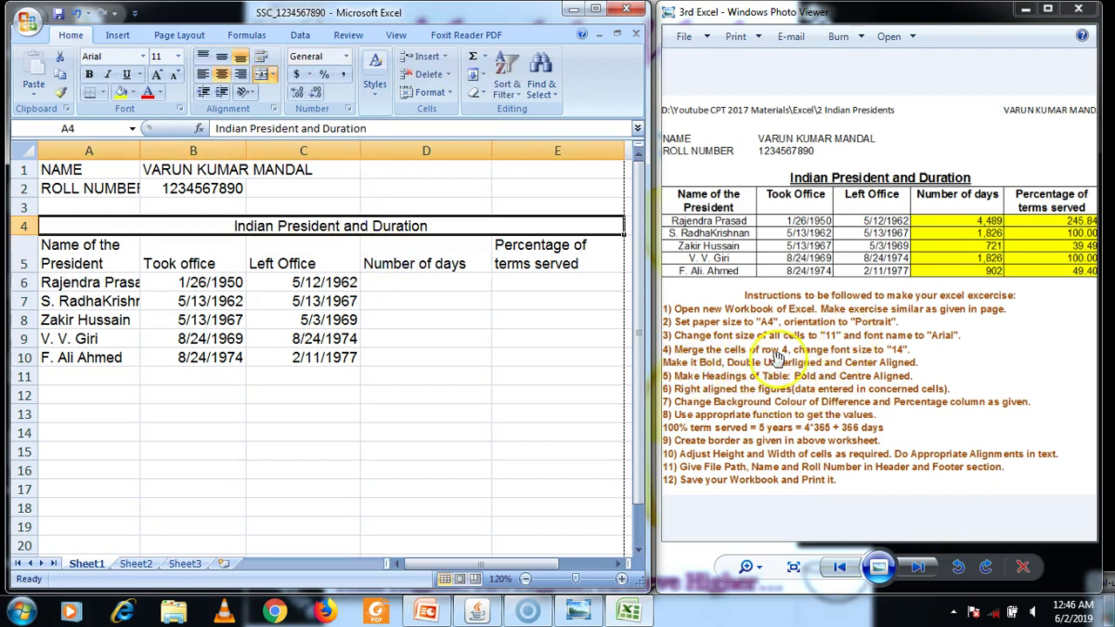
Format the title as size 14, bold, double-underlined and centred.
{"action": "left_click", "coordinate": [177, 60]}
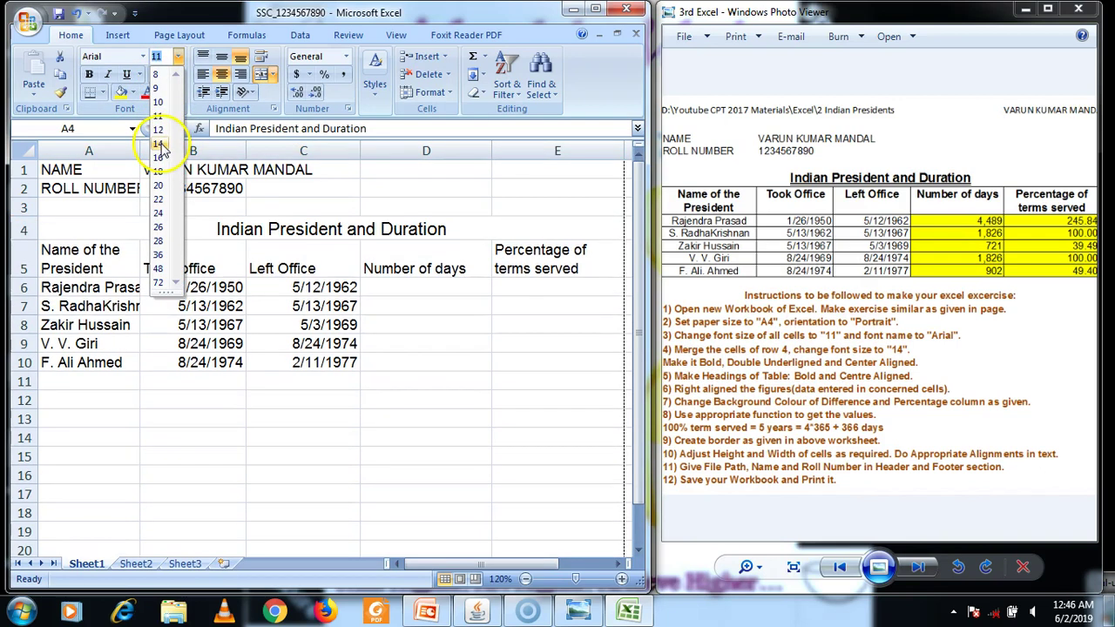
{"action": "left_click", "coordinate": [159, 144]}
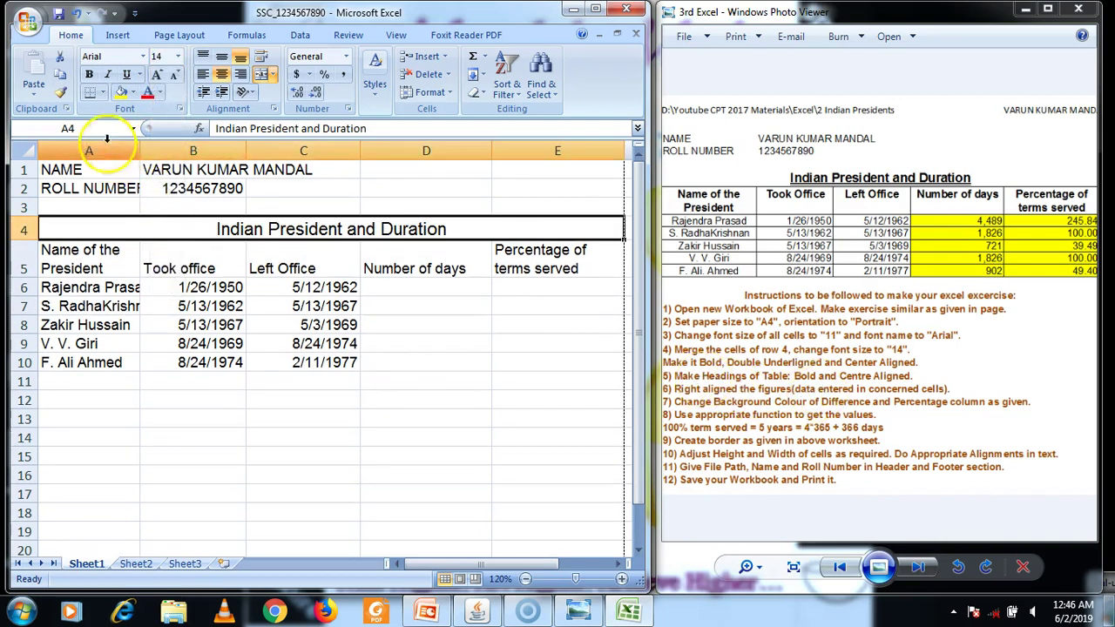
{"action": "left_click", "coordinate": [89, 74]}
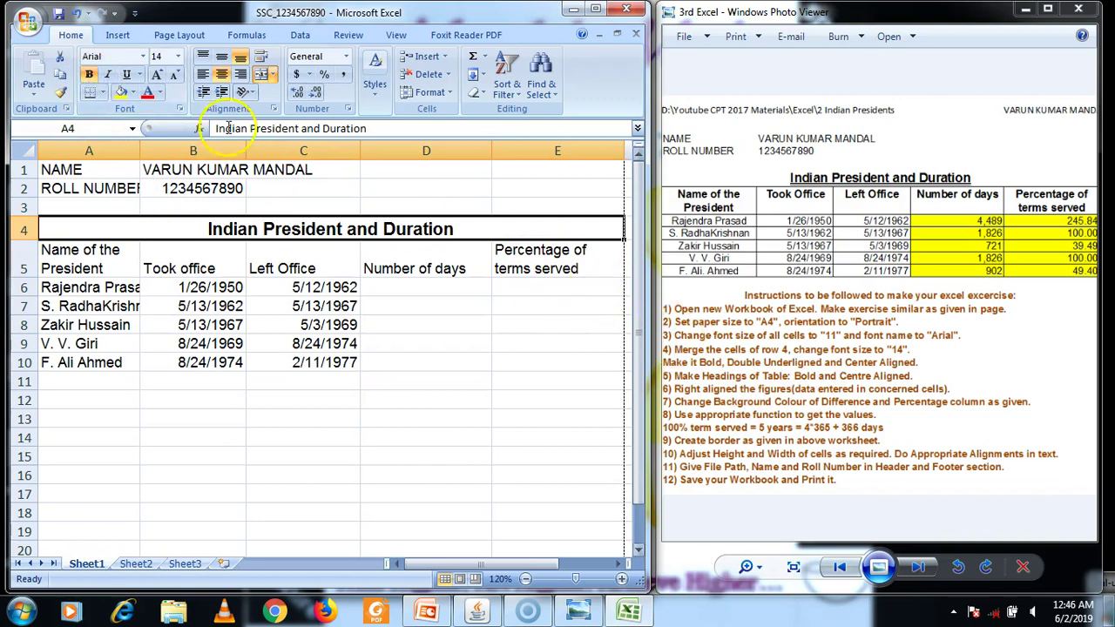
{"action": "left_click", "coordinate": [140, 74]}
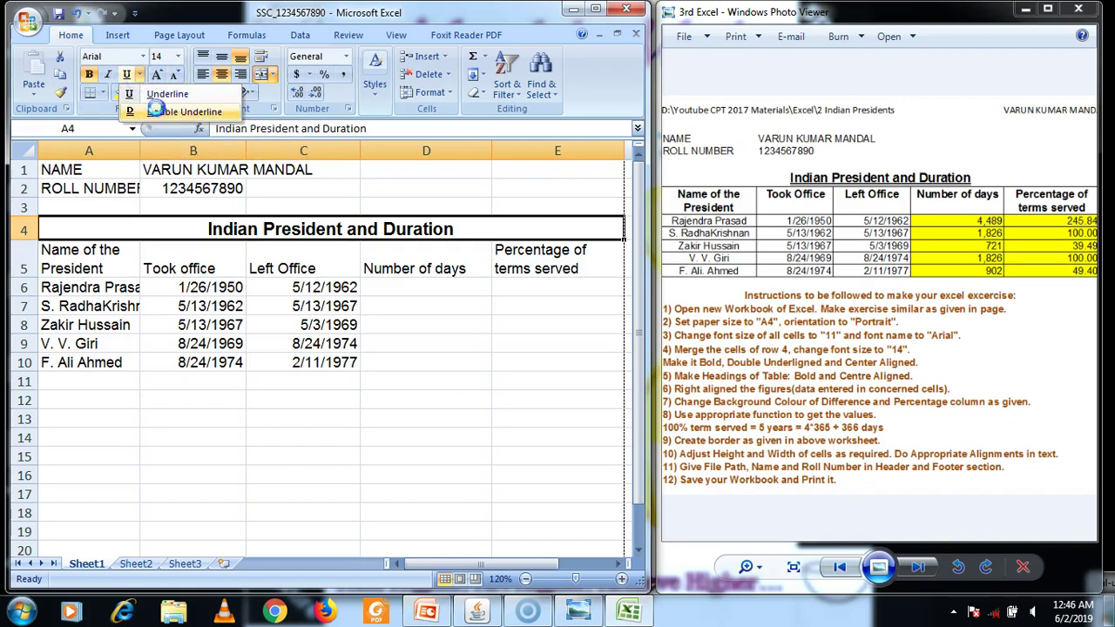
{"action": "left_click", "coordinate": [155, 110]}
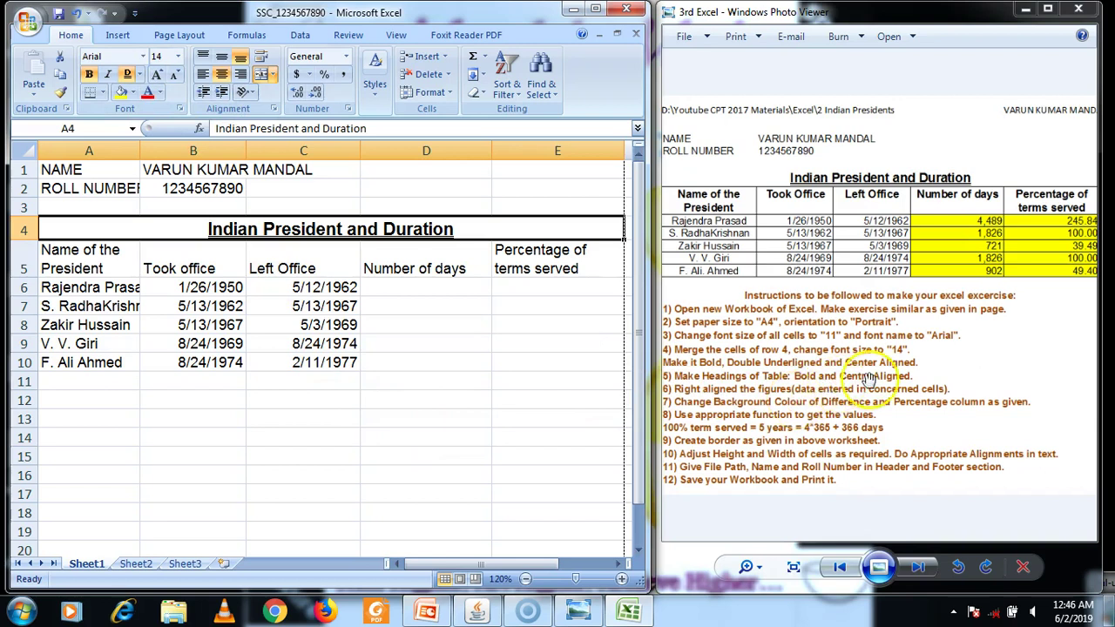
{"action": "left_click", "coordinate": [225, 76]}
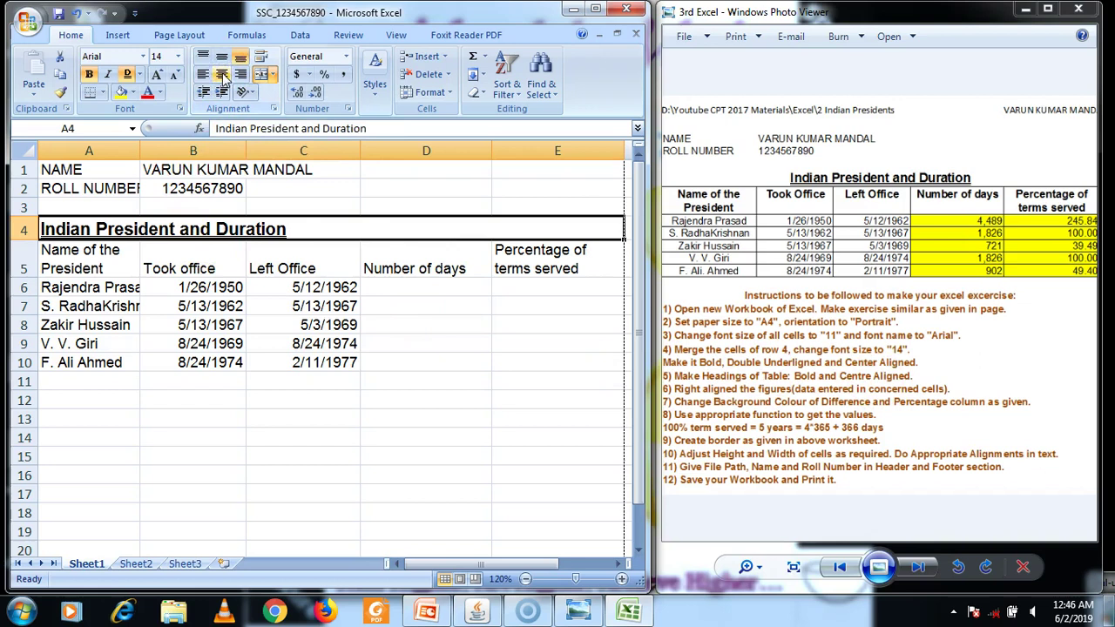
{"action": "left_click", "coordinate": [225, 77]}
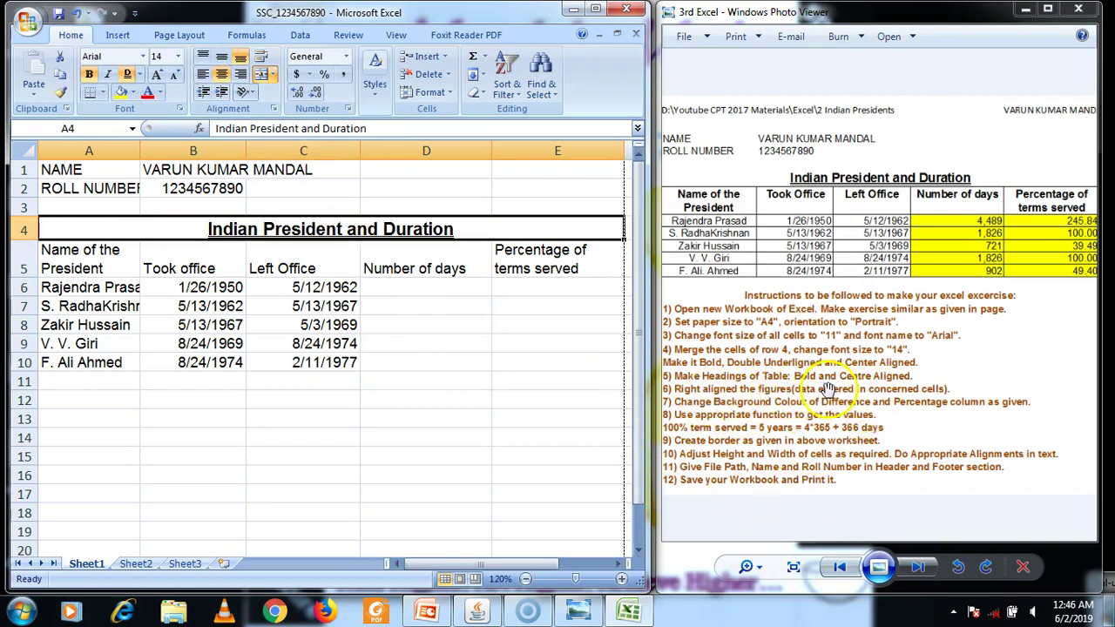
Make the row 5 headings A5:E5 bold and centred.
{"action": "left_click_drag", "start_coordinate": [100, 265], "coordinate": [491, 268]}
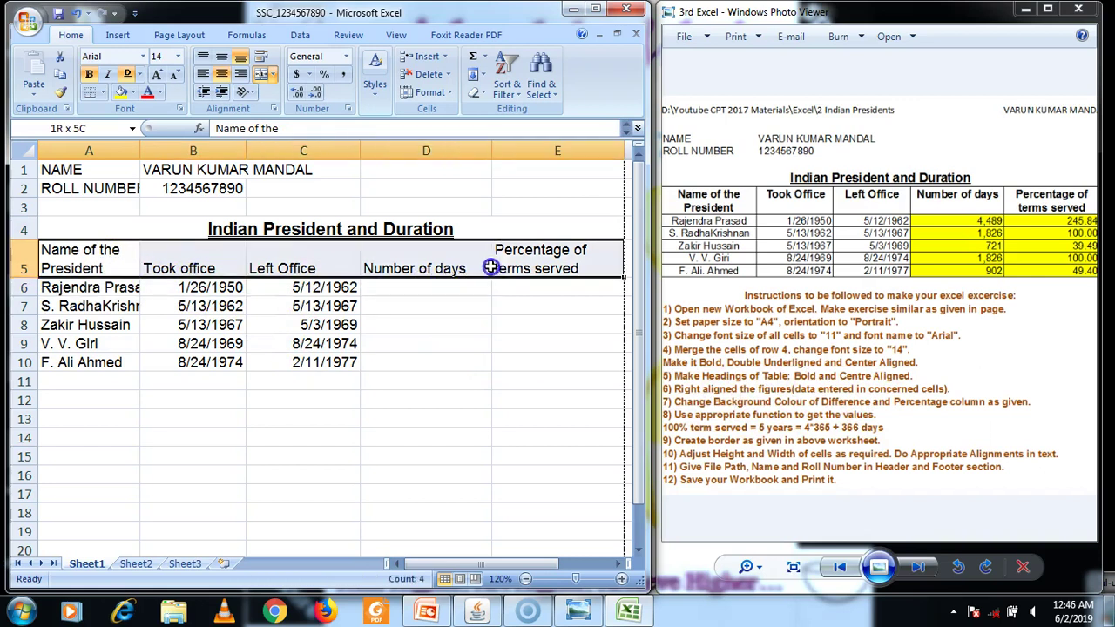
{"action": "left_click", "coordinate": [89, 74]}
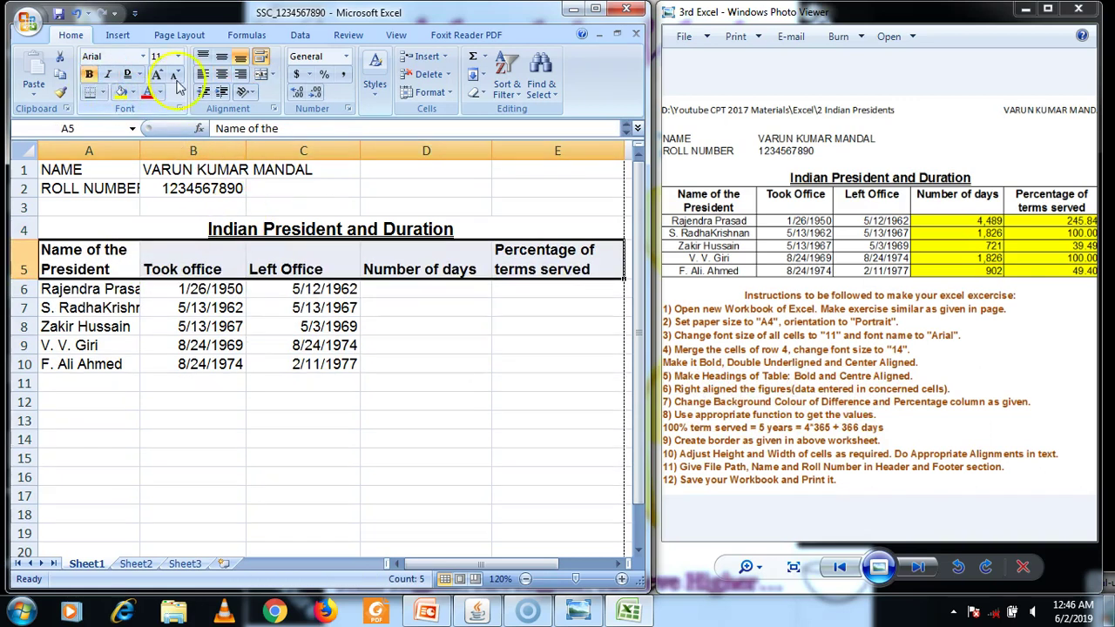
{"action": "left_click", "coordinate": [221, 75]}
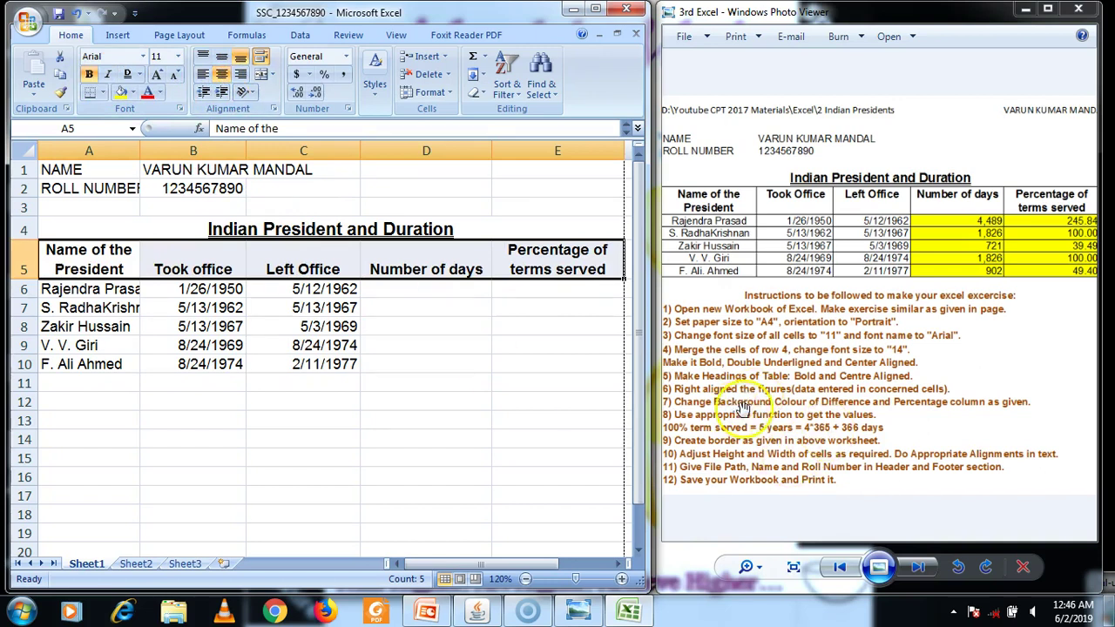
Select the Took office and Left Office date cells starting from B6.
{"action": "left_click", "coordinate": [201, 292]}
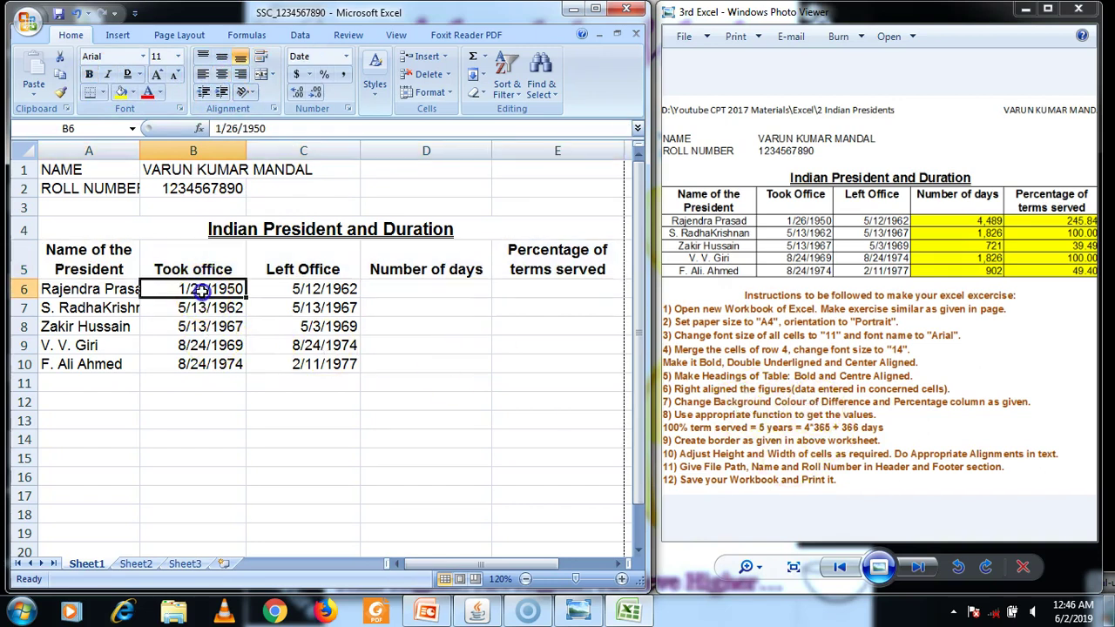
{"action": "left_click_drag", "start_coordinate": [200, 292], "coordinate": [571, 361]}
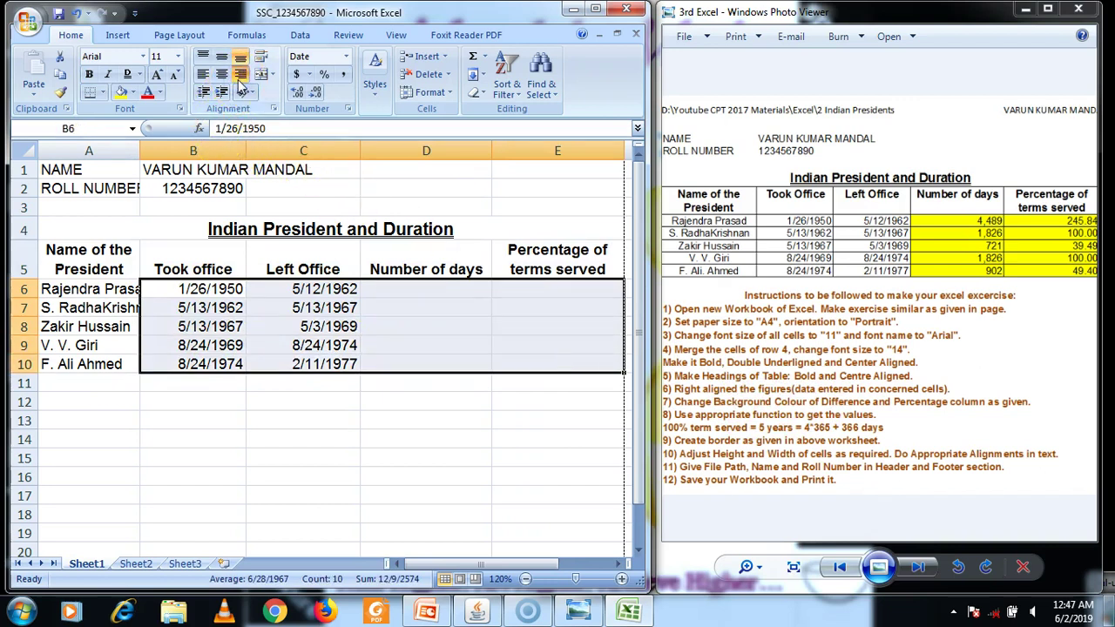
{"action": "left_click", "coordinate": [281, 423]}
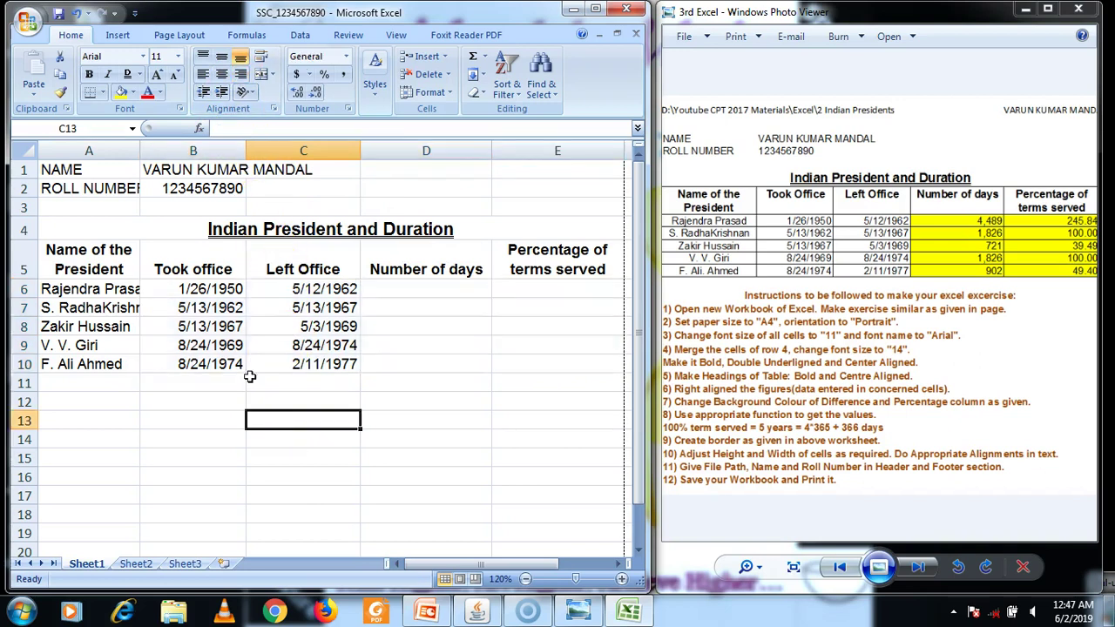
{"action": "left_click", "coordinate": [211, 290]}
{"action": "mouse_move", "coordinate": [213, 289]}
{"action": "left_mouse_down"}
{"action": "mouse_move", "coordinate": [422, 347]}
{"action": "mouse_move", "coordinate": [235, 296]}
{"action": "mouse_move", "coordinate": [314, 307]}
{"action": "mouse_move", "coordinate": [374, 290]}
{"action": "left_mouse_up"}
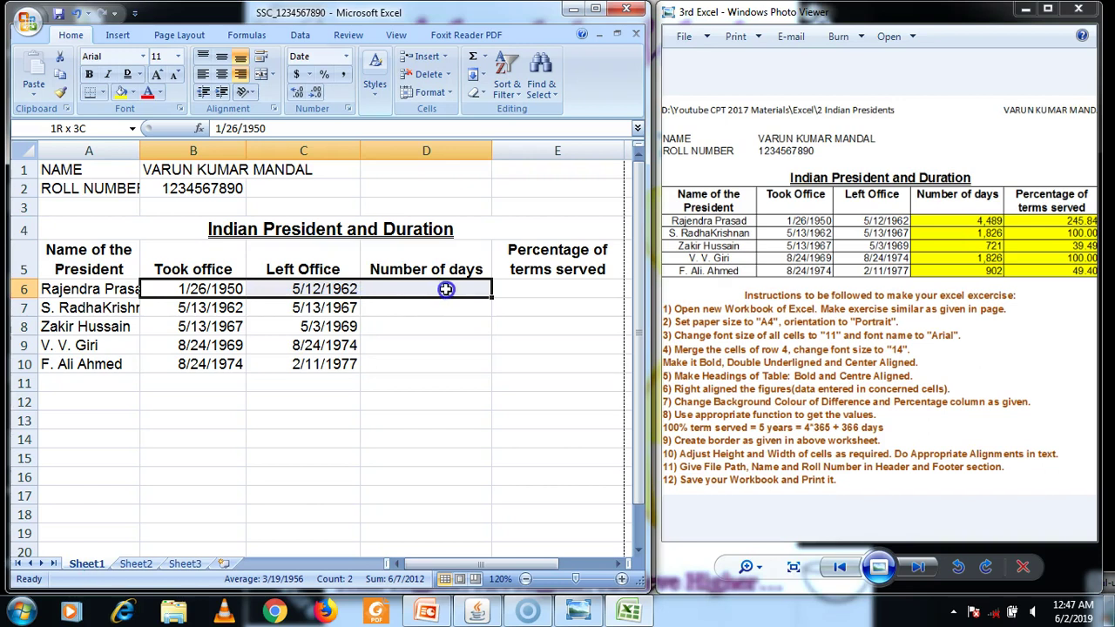
Fill the Number of days and Percentage cells D6:E10 yellow.
{"action": "mouse_move", "coordinate": [466, 293]}
{"action": "left_mouse_down"}
{"action": "mouse_move", "coordinate": [506, 302]}
{"action": "mouse_move", "coordinate": [511, 355]}
{"action": "left_mouse_up"}
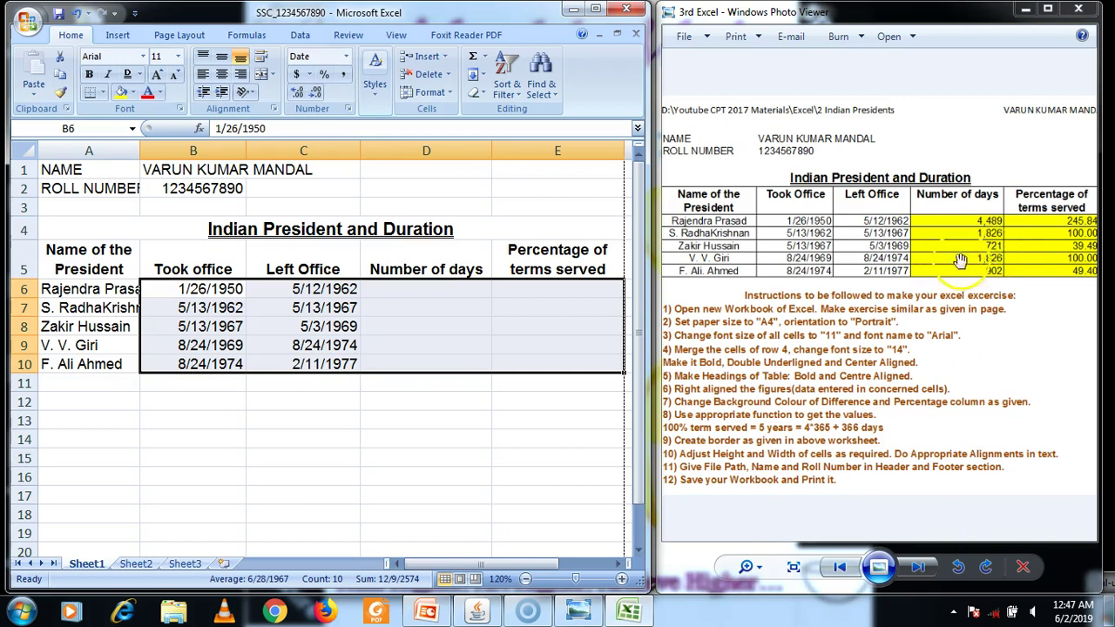
{"action": "left_click_drag", "start_coordinate": [409, 289], "coordinate": [554, 357]}
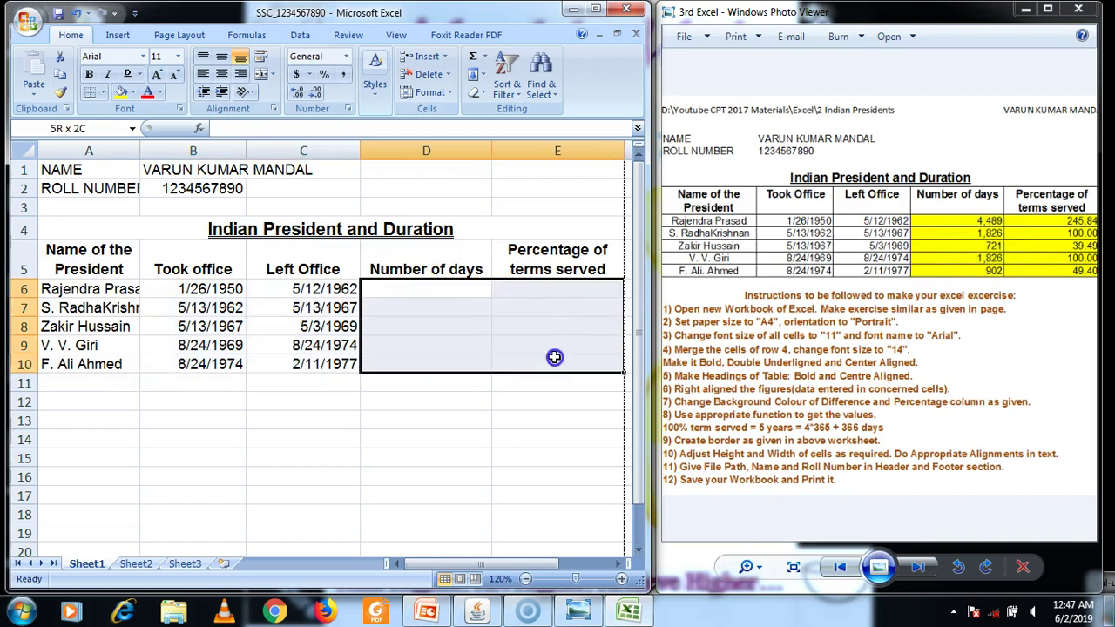
{"action": "left_click", "coordinate": [132, 93]}
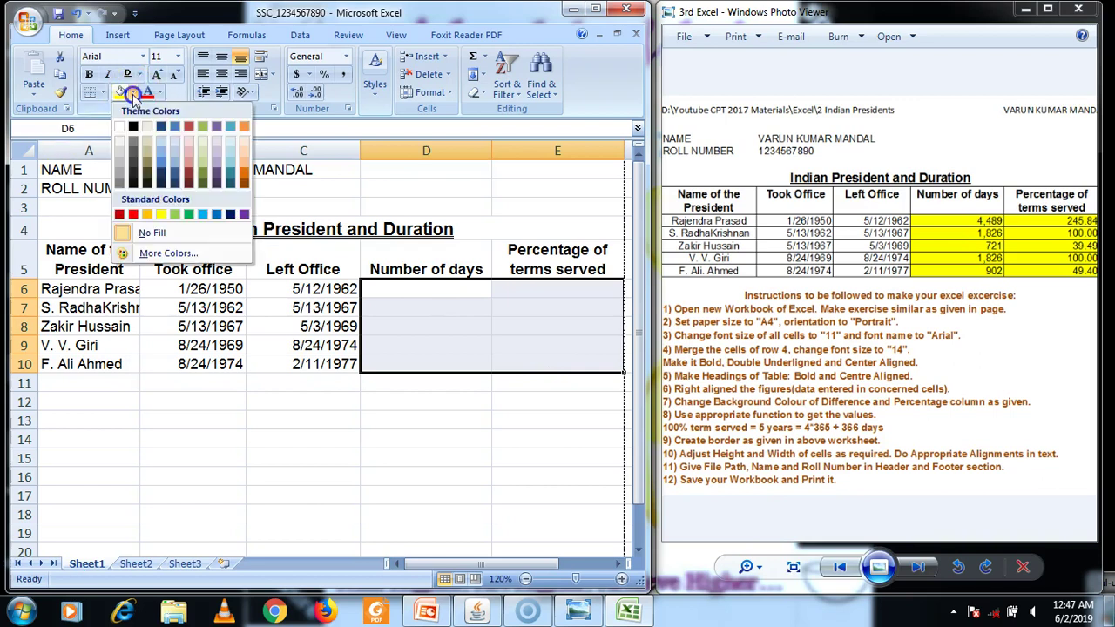
{"action": "left_click", "coordinate": [160, 214]}
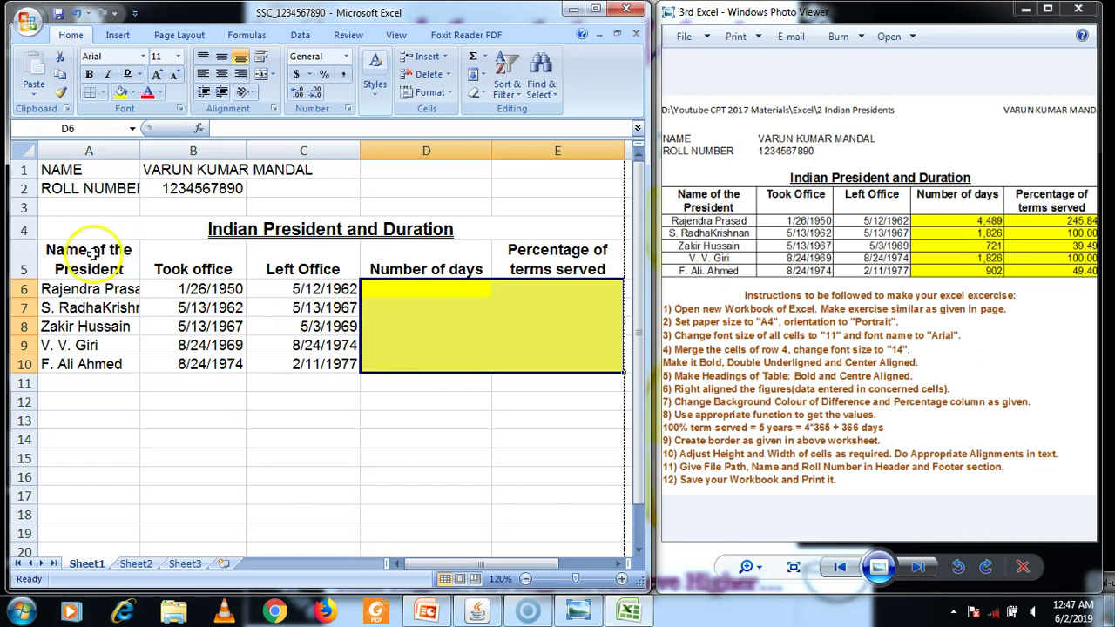
Apply All Borders to every cell of the table A5:E10.
{"action": "left_click_drag", "start_coordinate": [91, 252], "coordinate": [564, 355]}
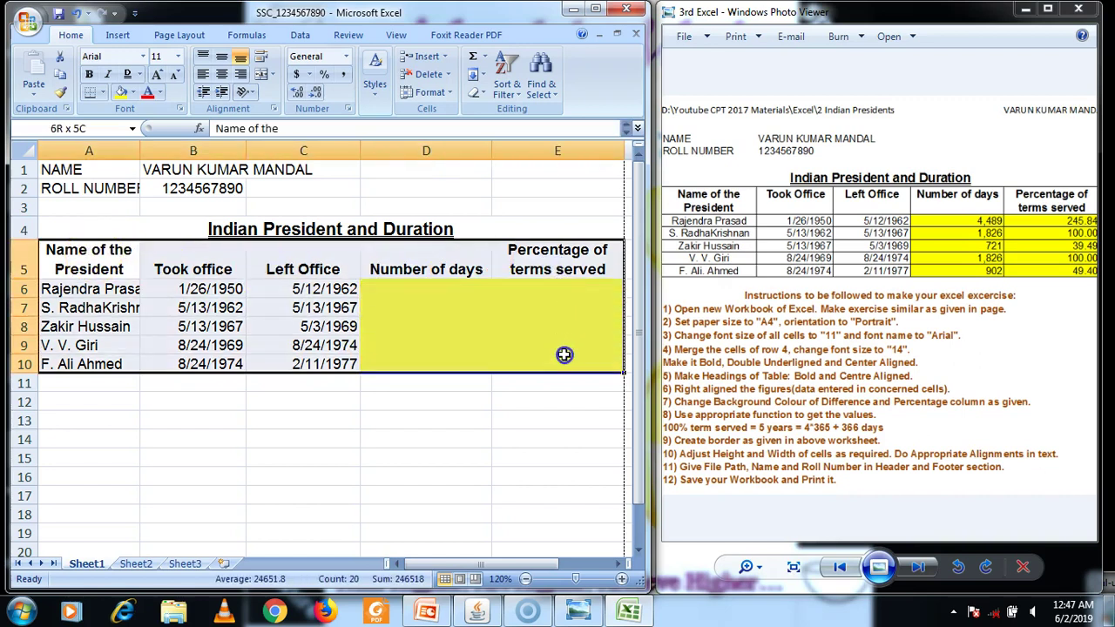
{"action": "left_click", "coordinate": [103, 93]}
{"action": "left_click", "coordinate": [130, 224]}
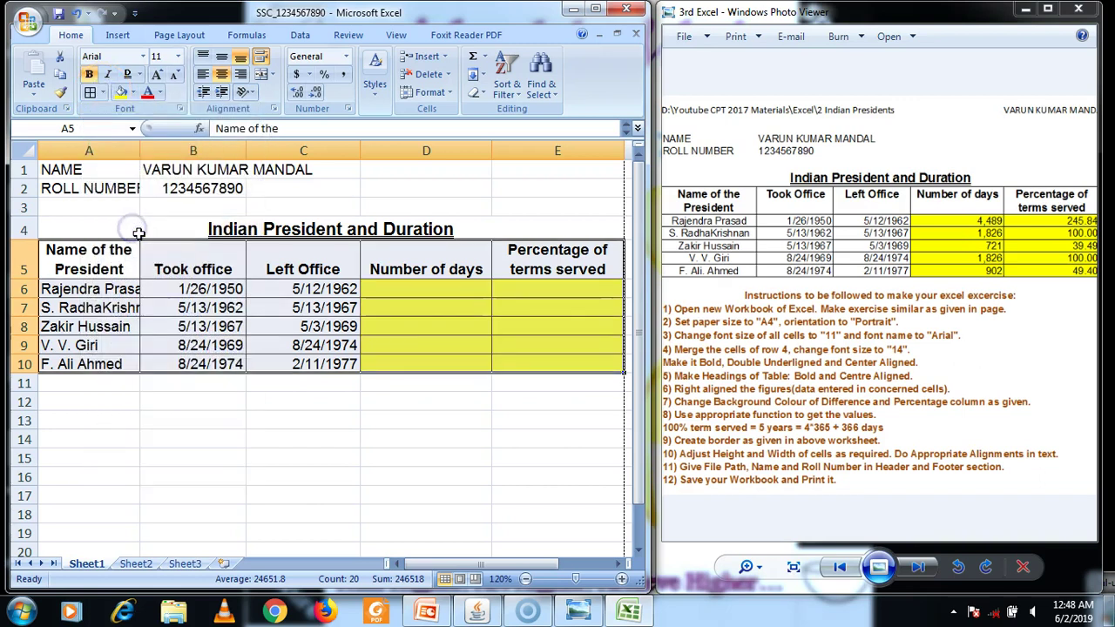
{"action": "left_click", "coordinate": [422, 346]}
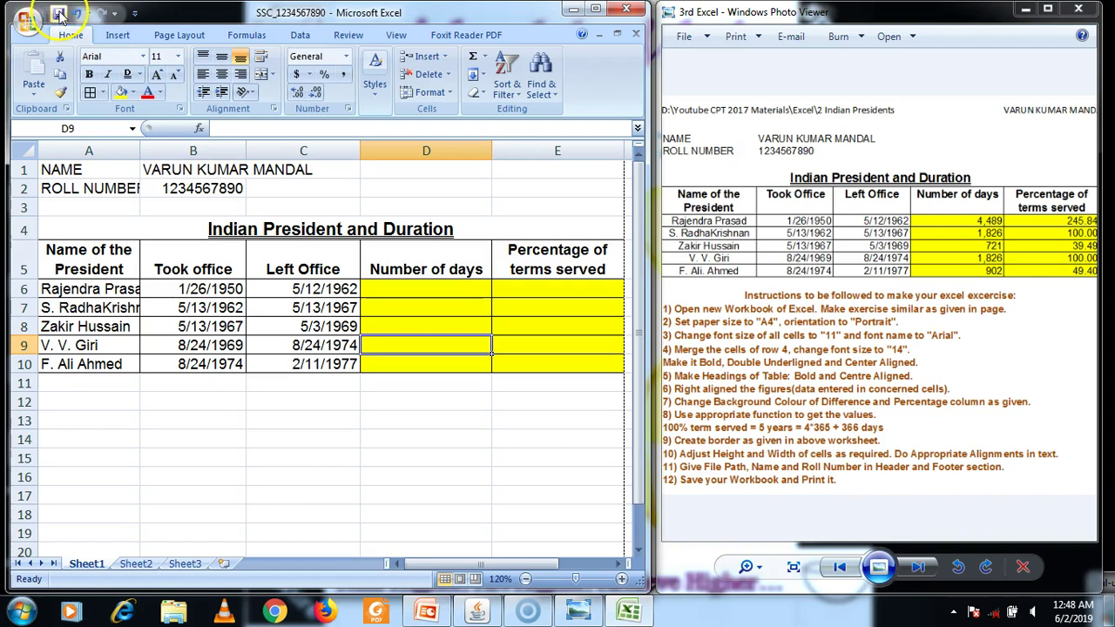
Save the workbook and enter the days formula =C6-B6 in D6.
{"action": "left_click", "coordinate": [59, 13]}
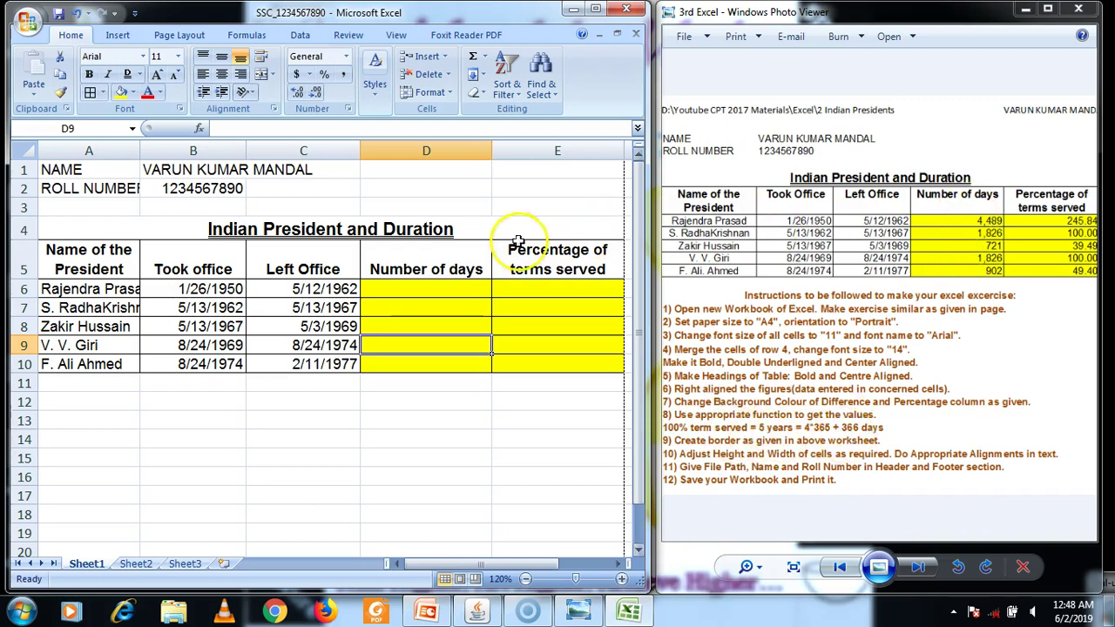
{"action": "left_click", "coordinate": [289, 289]}
{"action": "left_click", "coordinate": [233, 288]}
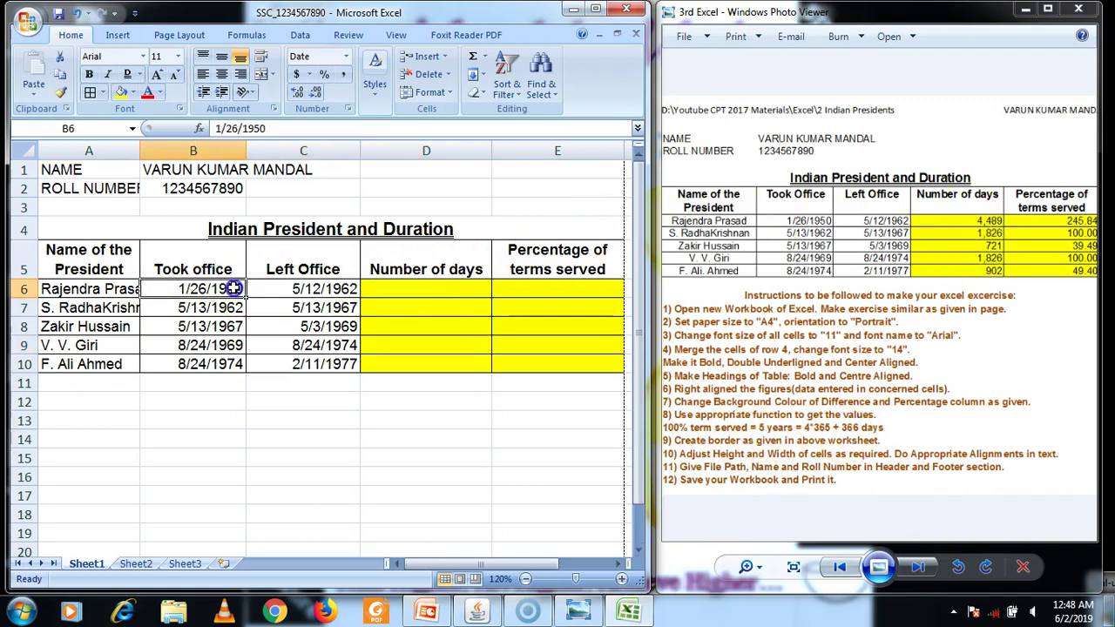
{"action": "left_click", "coordinate": [405, 290]}
{"action": "type", "text": "="}
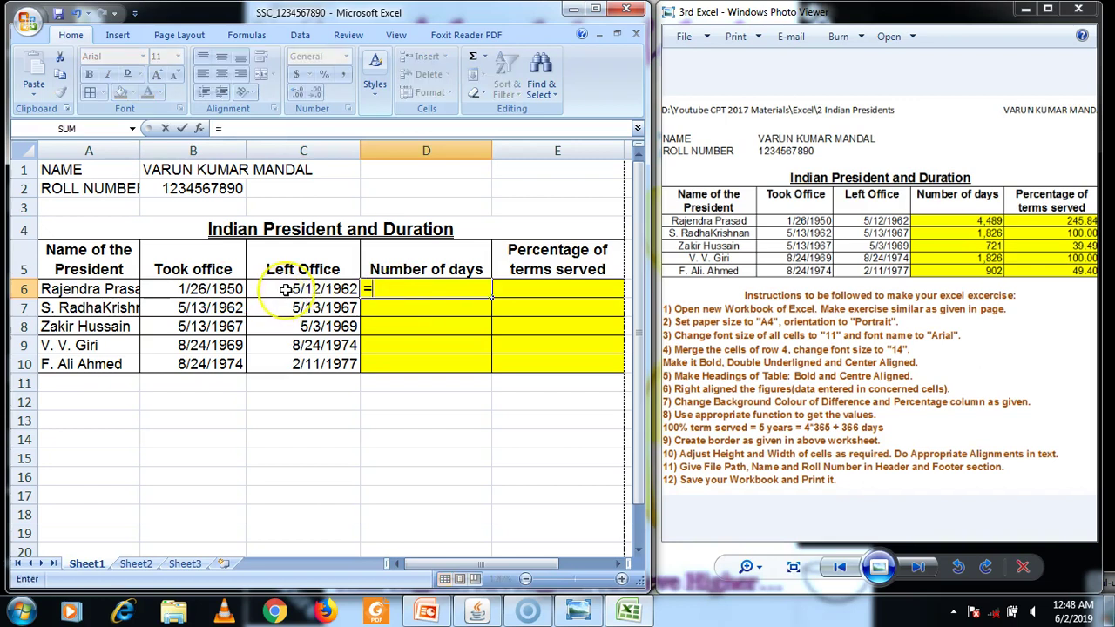
{"action": "left_click", "coordinate": [286, 288]}
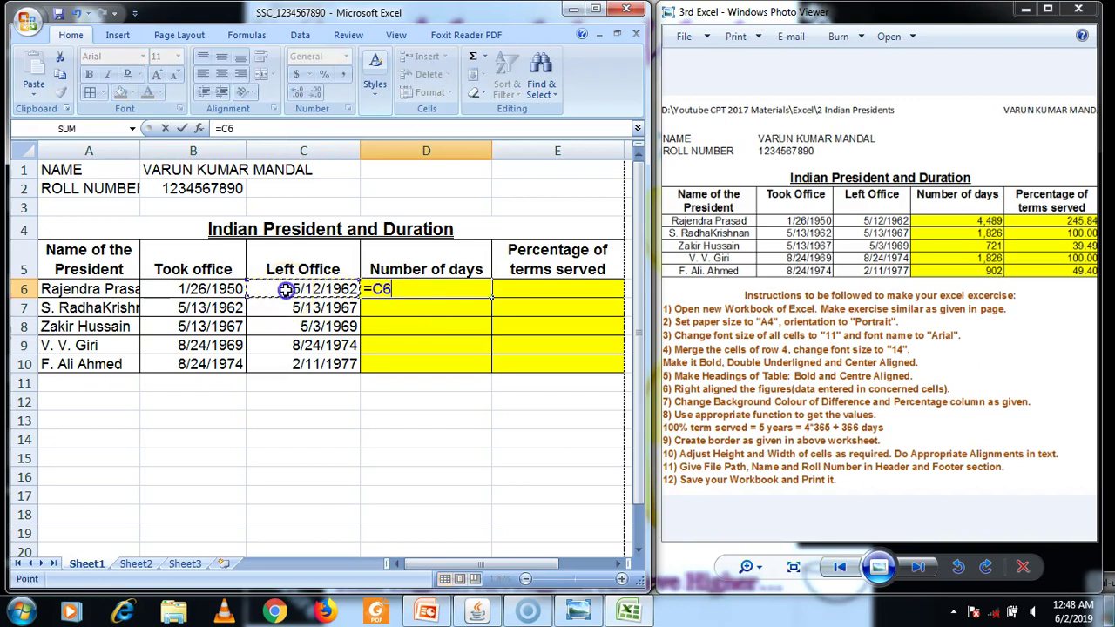
{"action": "left_click", "coordinate": [231, 289]}
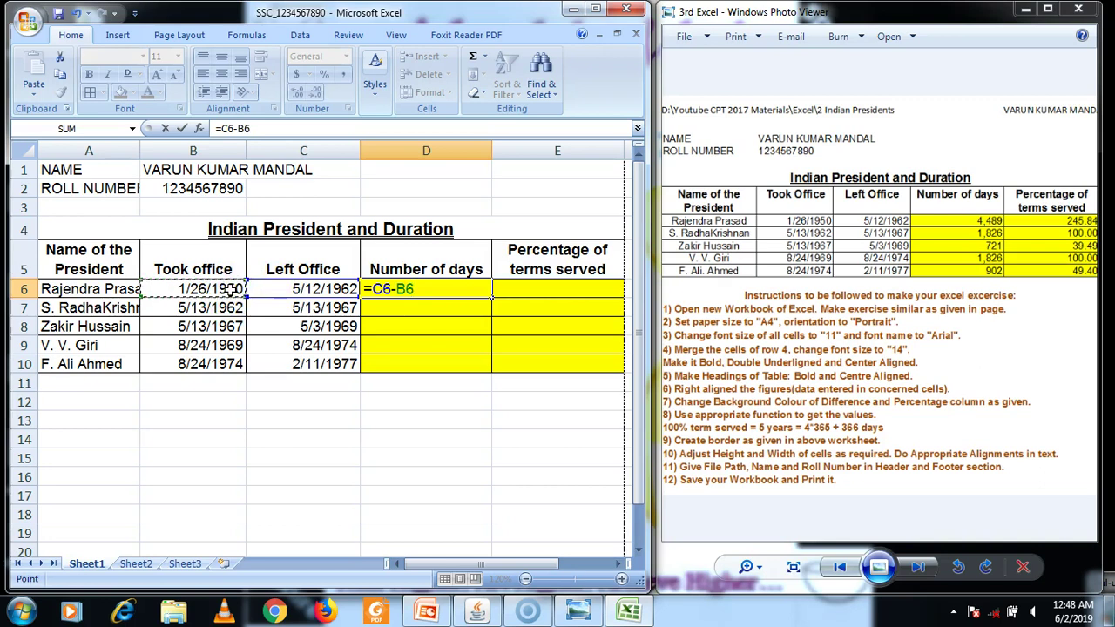
{"action": "key", "text": "Return"}
Copy the days formula down to D10 (4489 to 902) and maximize Excel.
{"action": "left_click", "coordinate": [416, 290]}
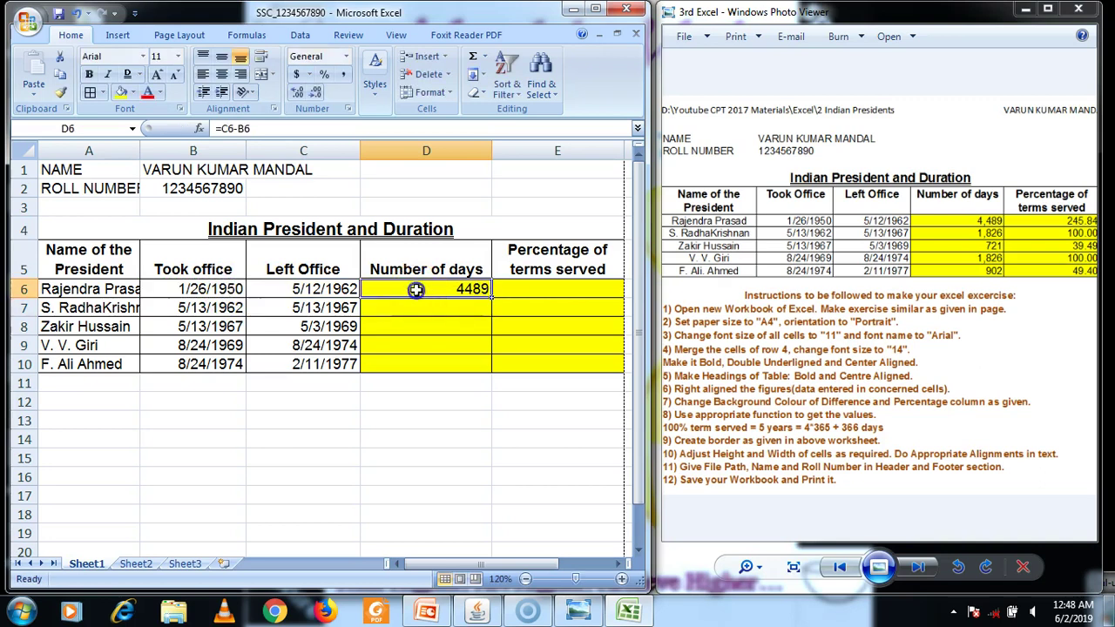
{"action": "left_click_drag", "start_coordinate": [491, 296], "coordinate": [490, 366]}
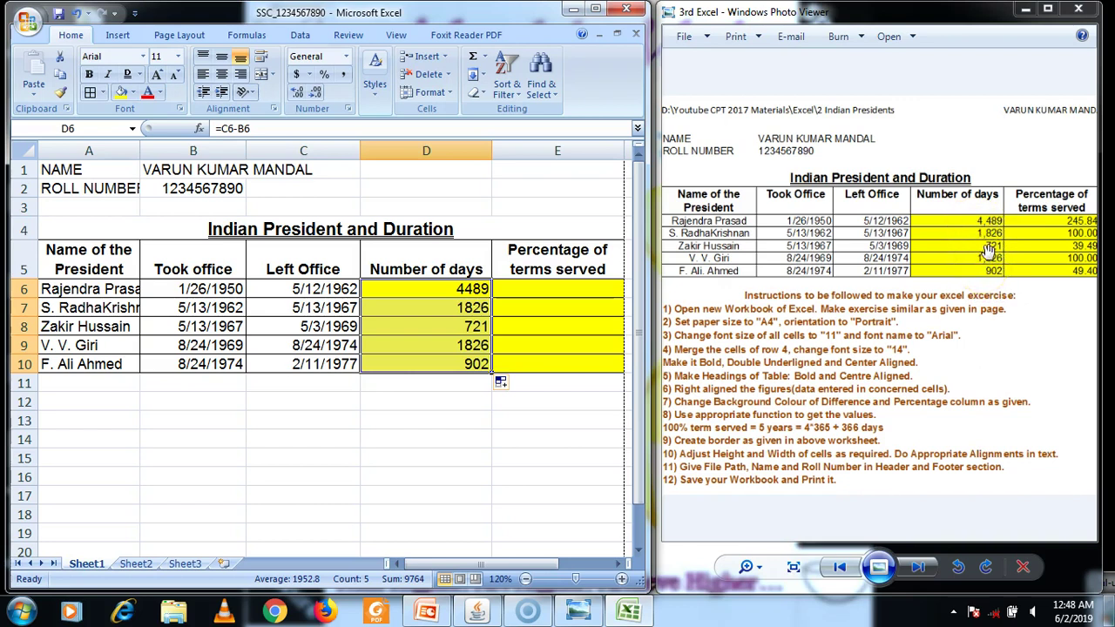
{"action": "left_click", "coordinate": [595, 11]}
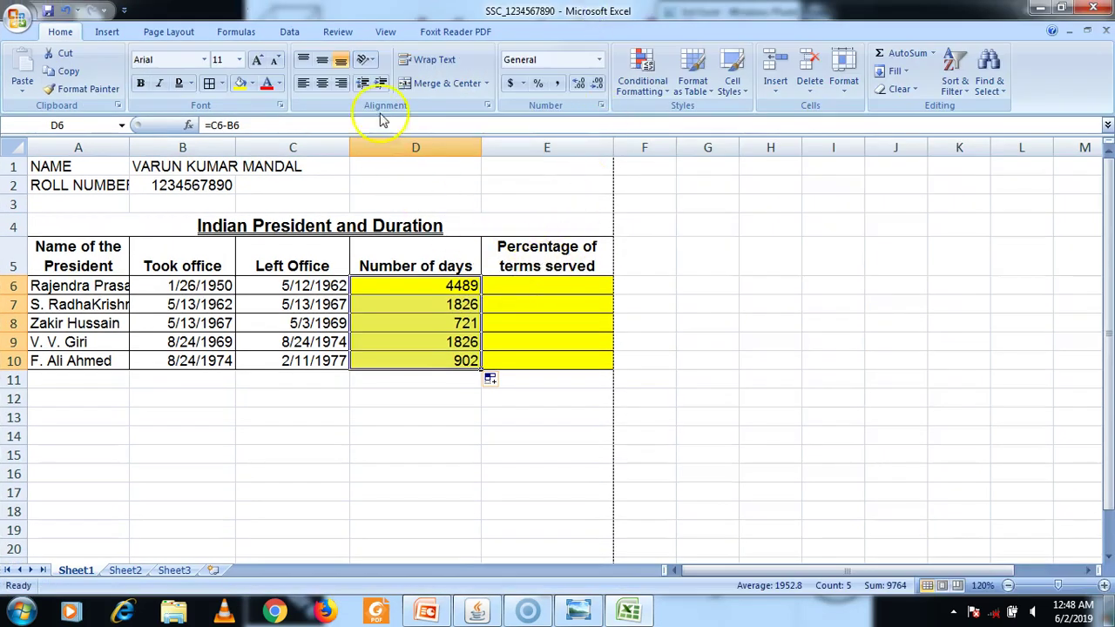
Format the days D6:D10 as Number with the 1000 separator.
{"action": "left_click", "coordinate": [600, 105]}
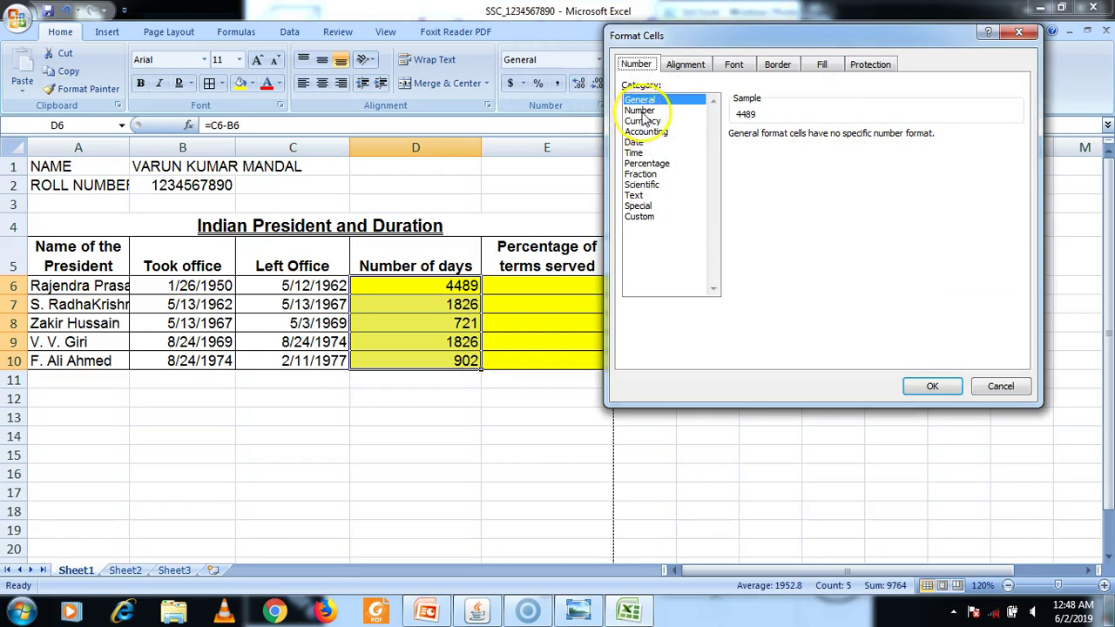
{"action": "left_click", "coordinate": [640, 111]}
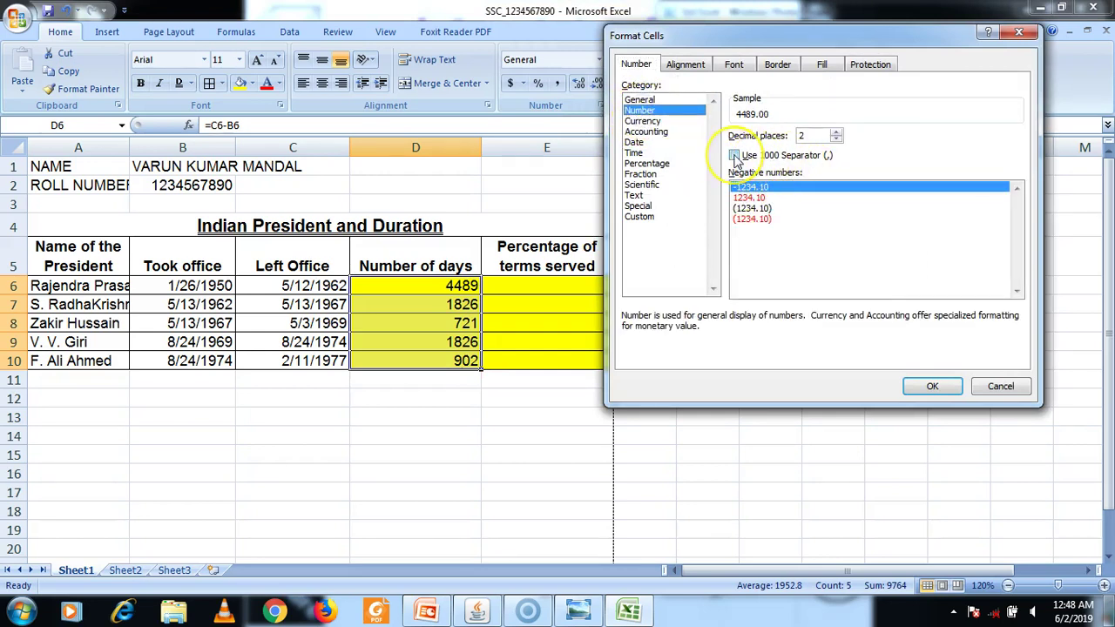
{"action": "left_click", "coordinate": [735, 156]}
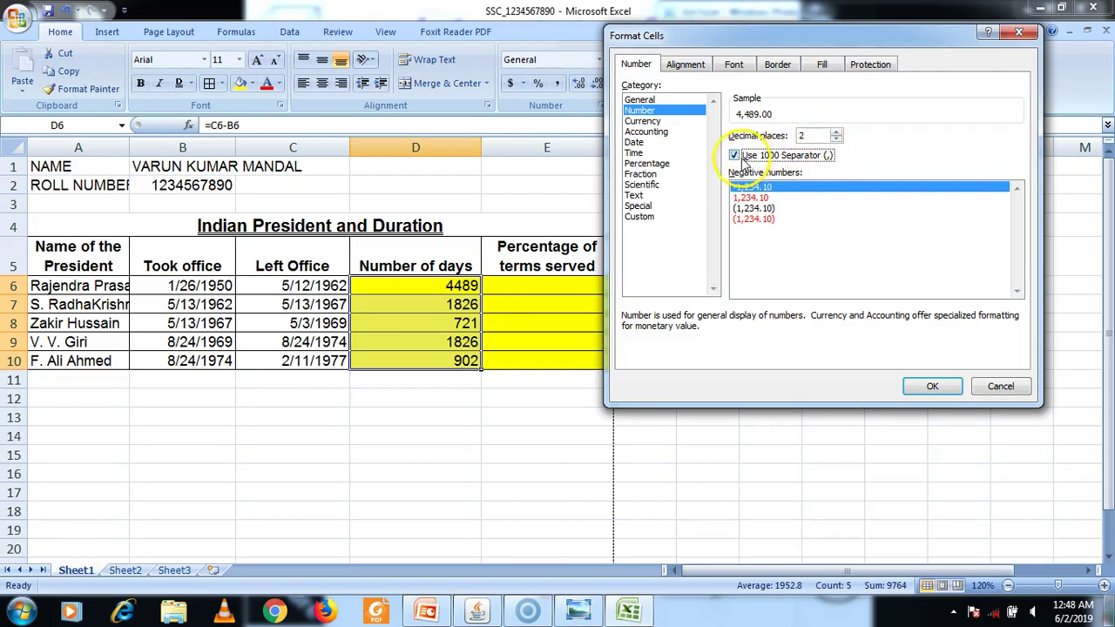
{"action": "left_click", "coordinate": [925, 383]}
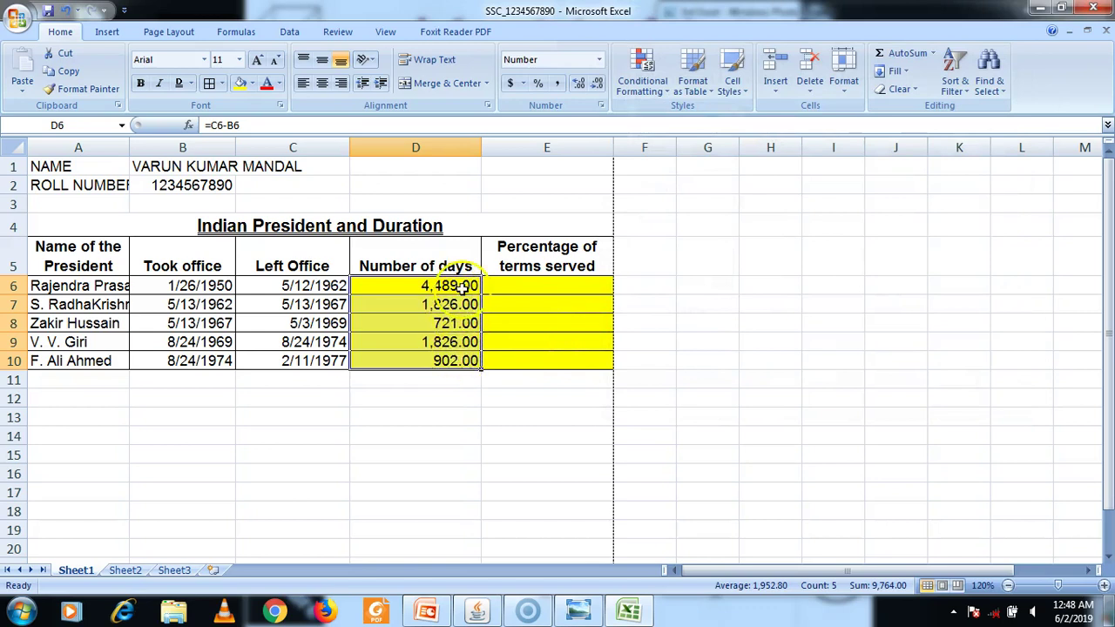
Remove the decimals so days show as 4,489 to 902, and restore the window size.
{"action": "left_click", "coordinate": [1060, 9]}
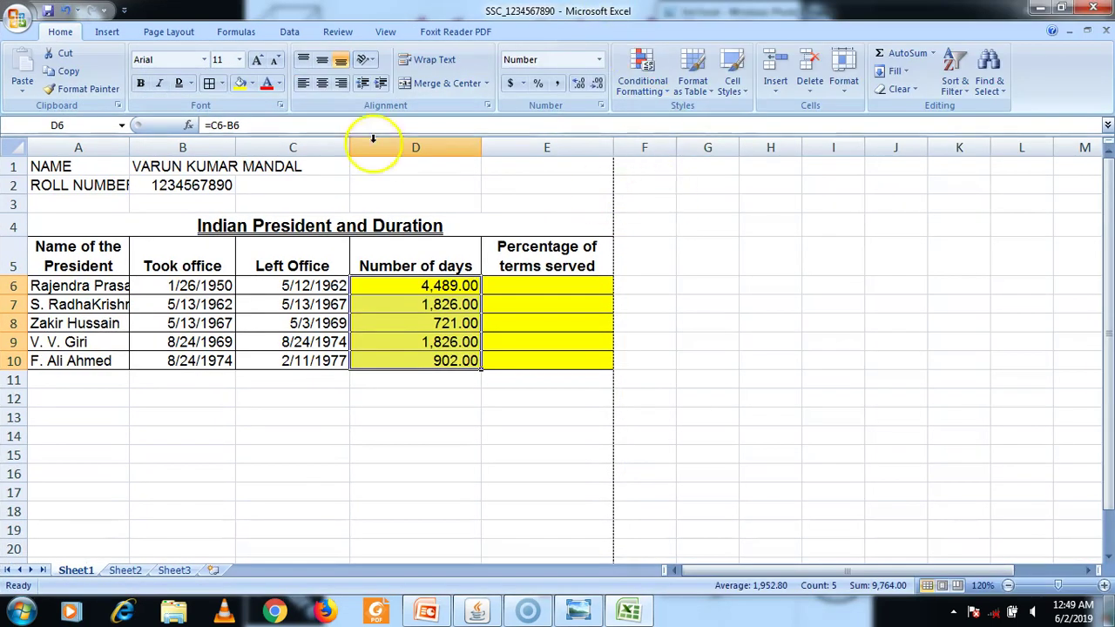
{"action": "left_click", "coordinate": [598, 87]}
{"action": "left_click", "coordinate": [597, 87]}
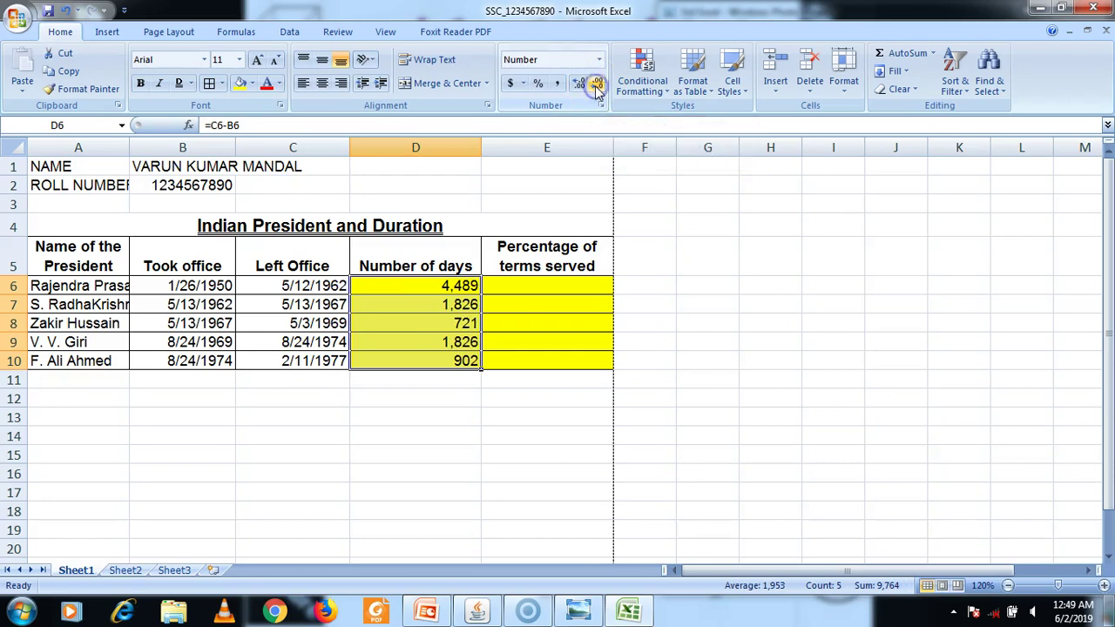
{"action": "left_click", "coordinate": [1061, 7]}
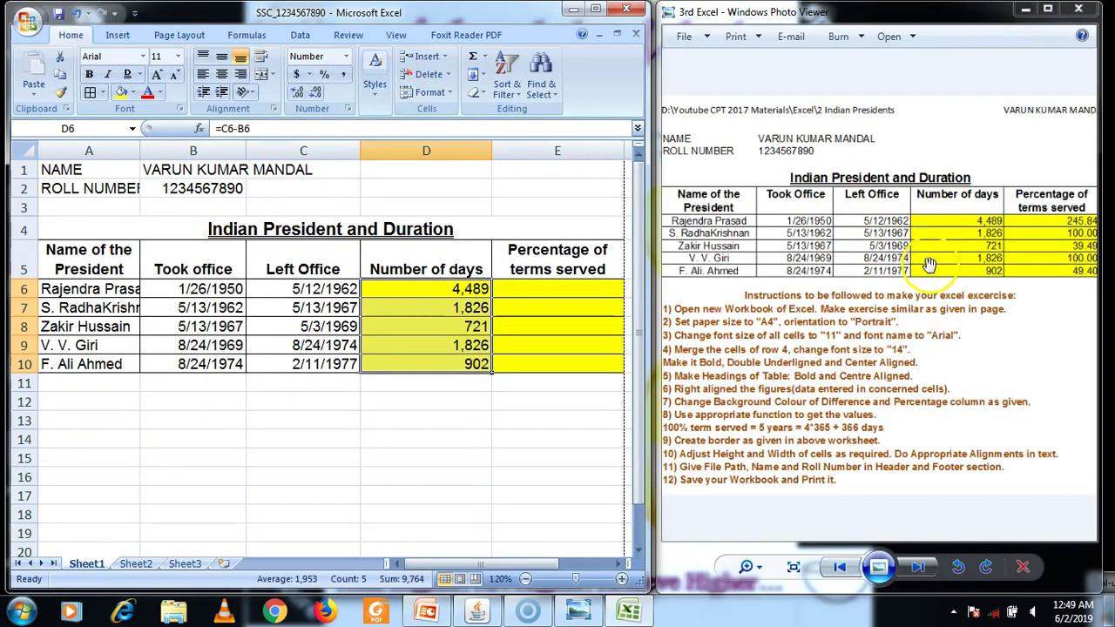
Enter =D6/(4*365+366) in E6, then reopen it to append a % sign.
{"action": "left_click", "coordinate": [579, 292]}
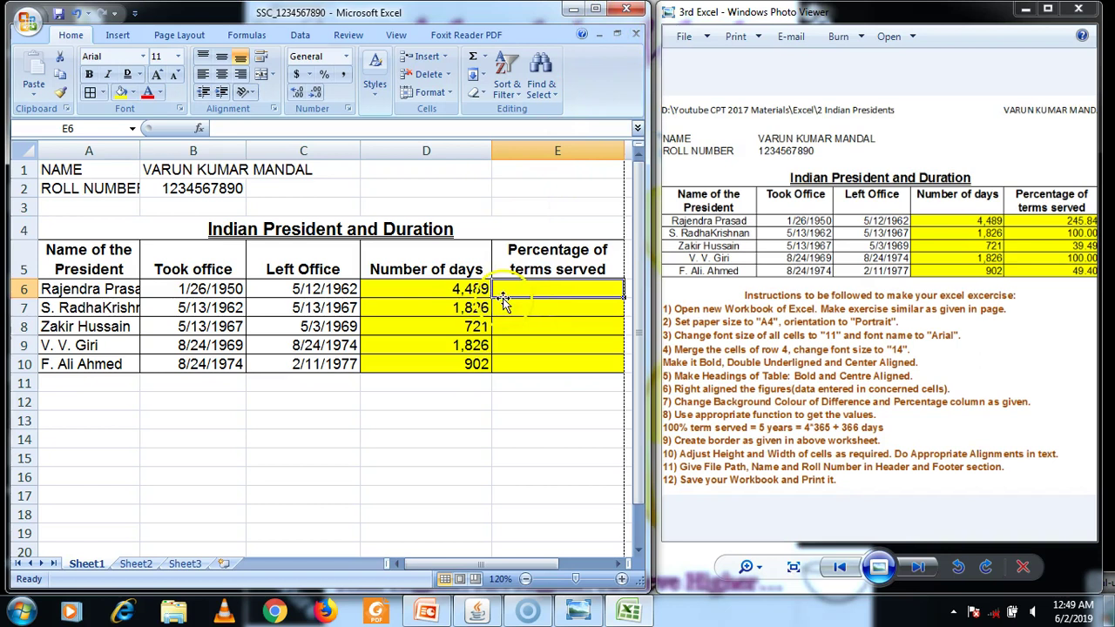
{"action": "left_click", "coordinate": [372, 131]}
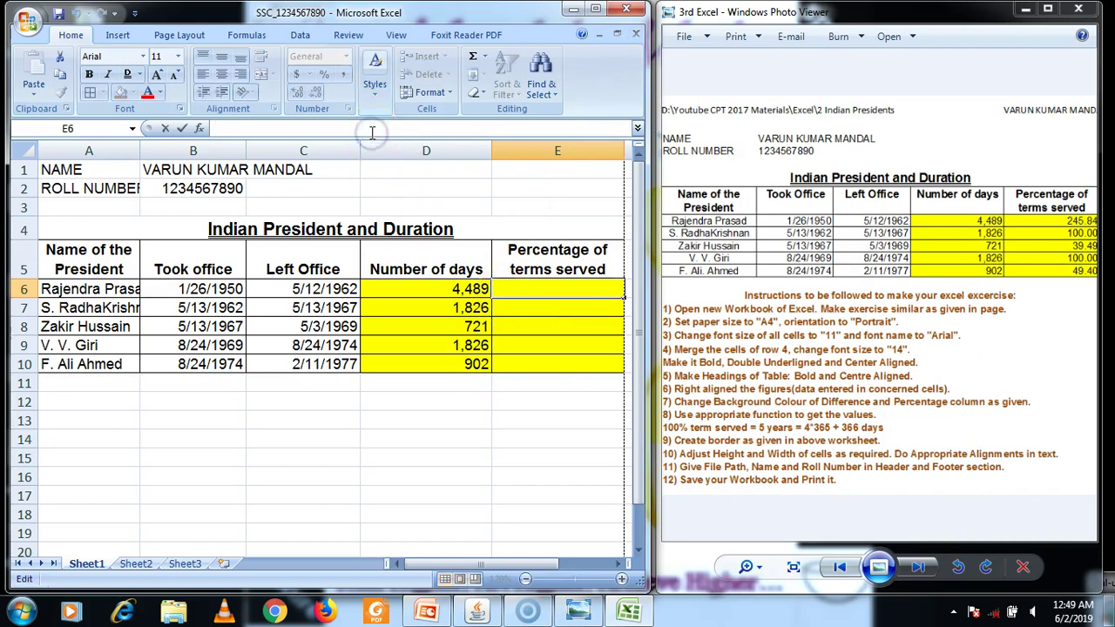
{"action": "type", "text": "="}
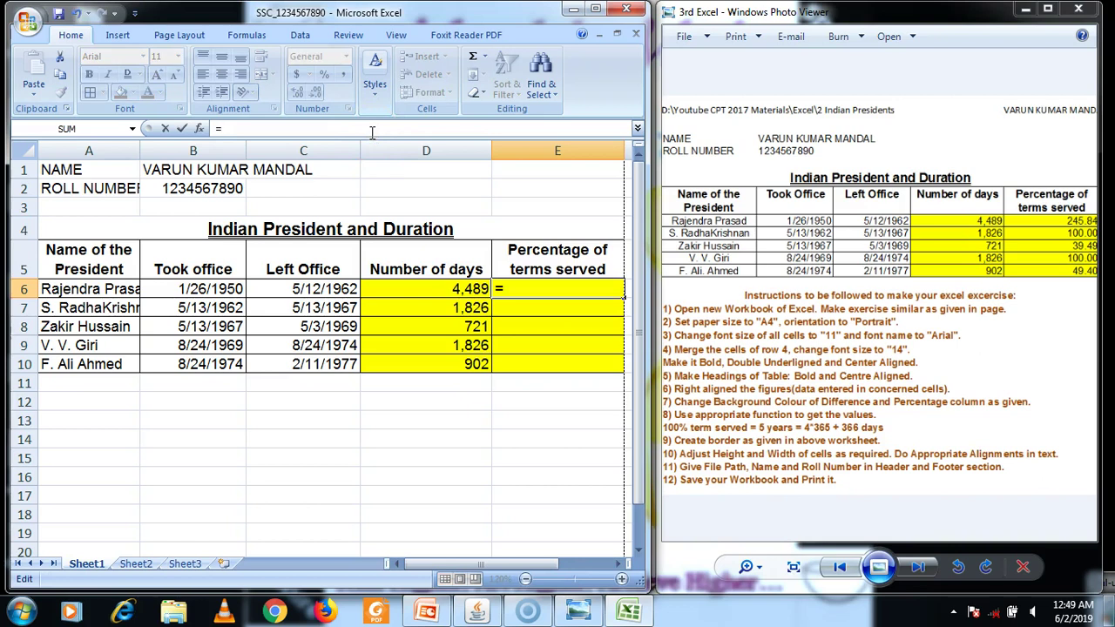
{"action": "left_click", "coordinate": [433, 284]}
{"action": "type", "text": "/(4*365+366"}
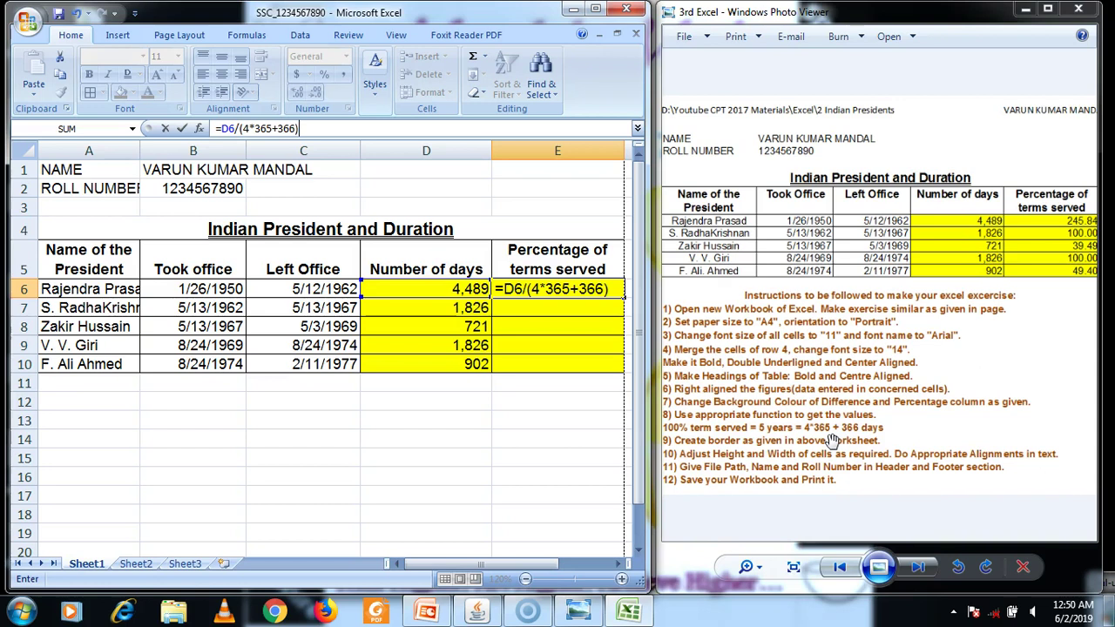
{"action": "key", "text": "Return"}
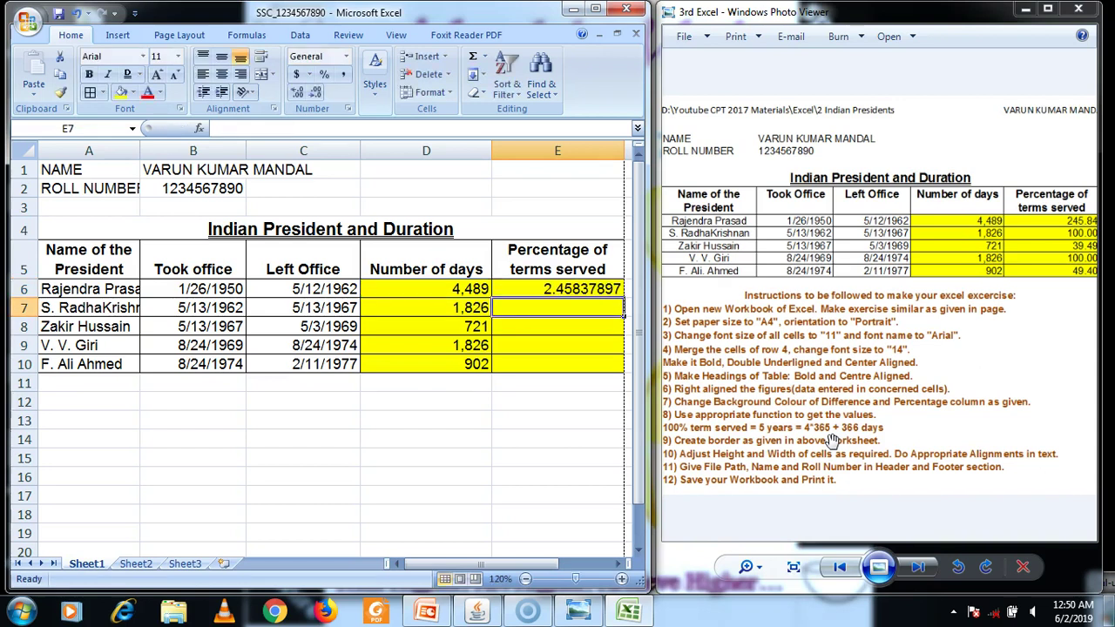
{"action": "left_click", "coordinate": [604, 289]}
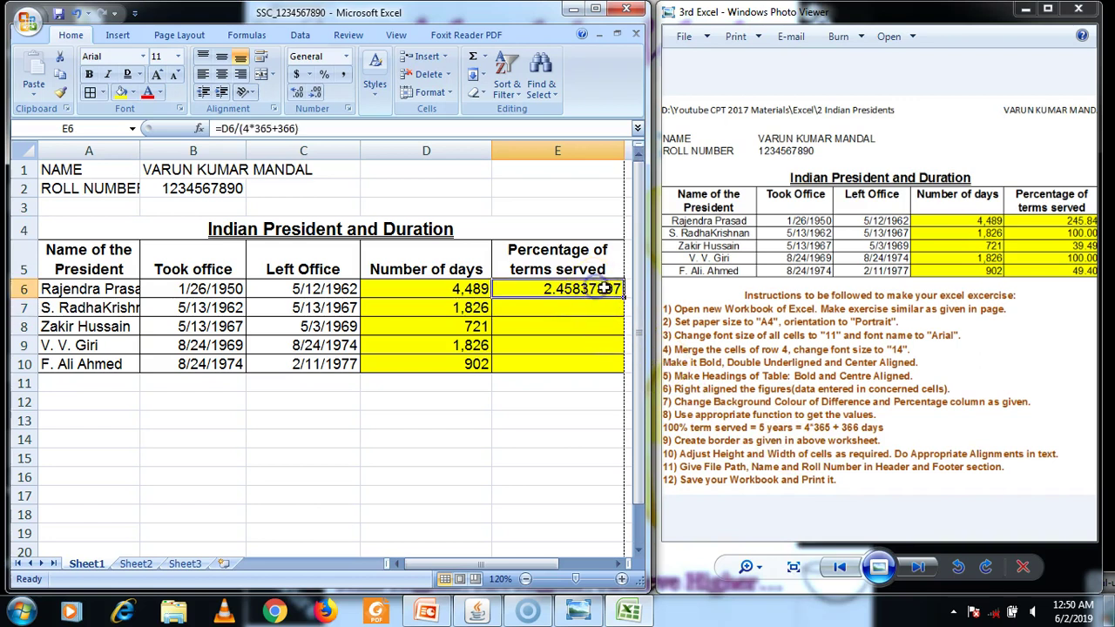
{"action": "left_click", "coordinate": [389, 132]}
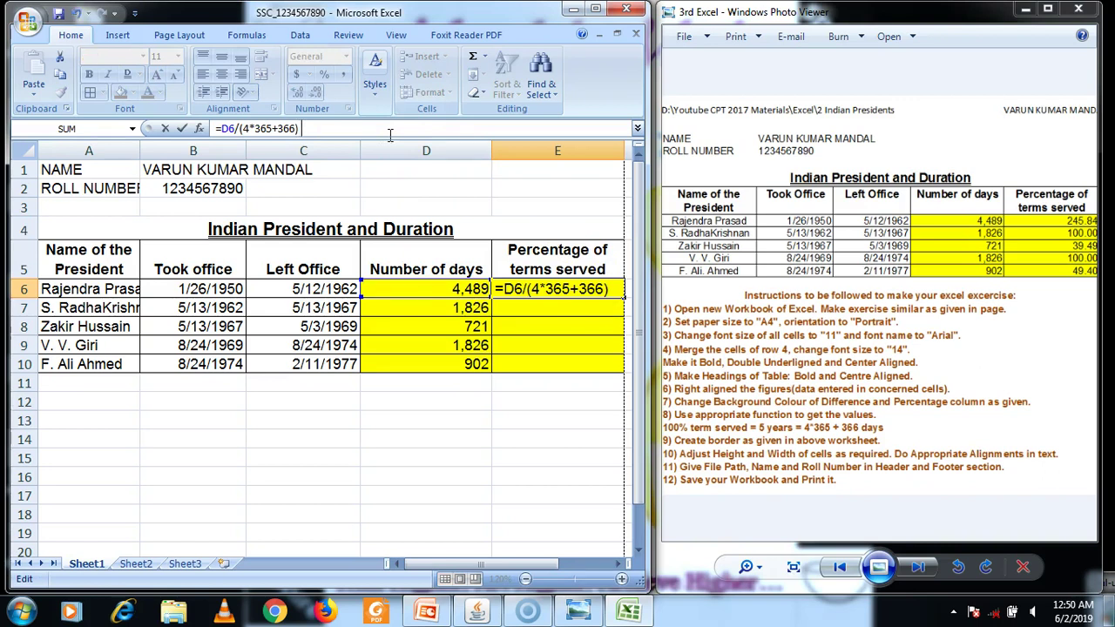
{"action": "type", "text": "%"}
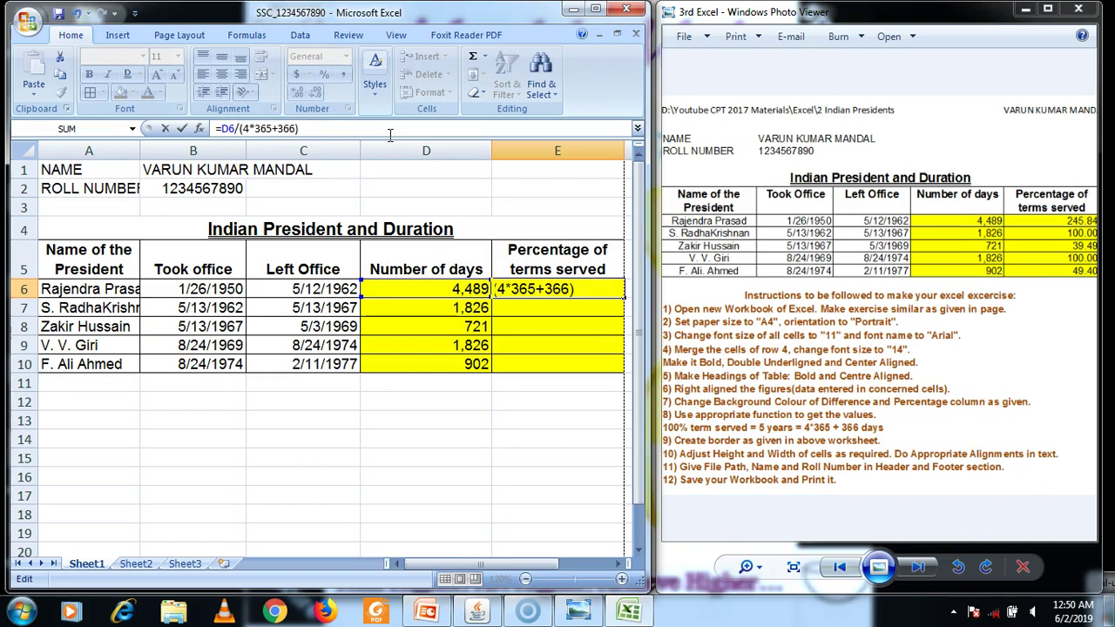
Confirm the E6 percentage formula and copy it down to E10.
{"action": "key", "text": "Return"}
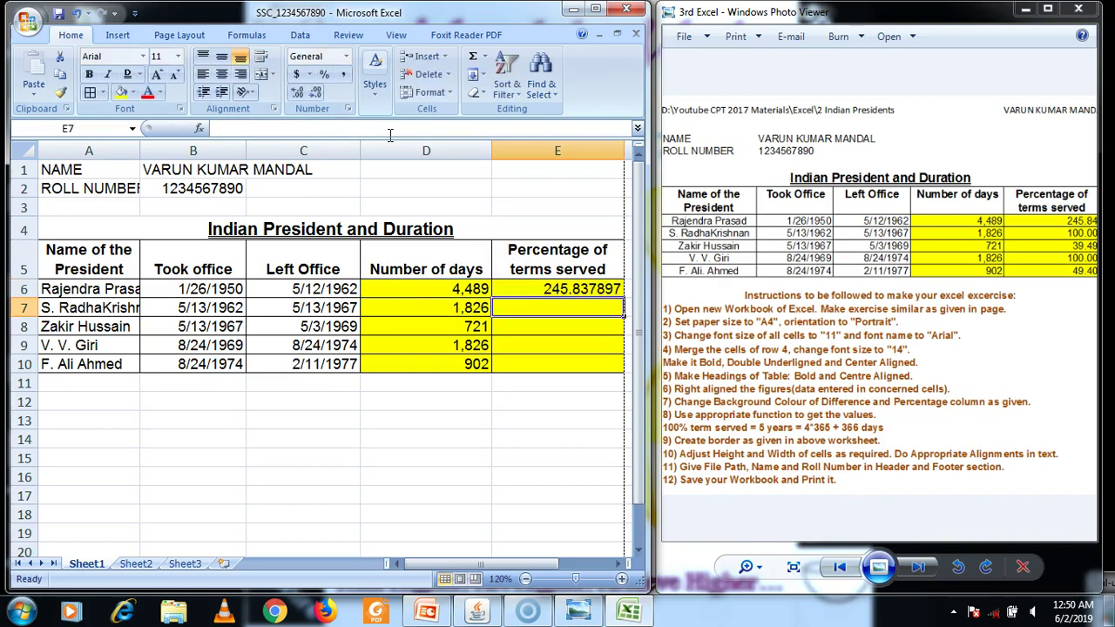
{"action": "left_click", "coordinate": [526, 286]}
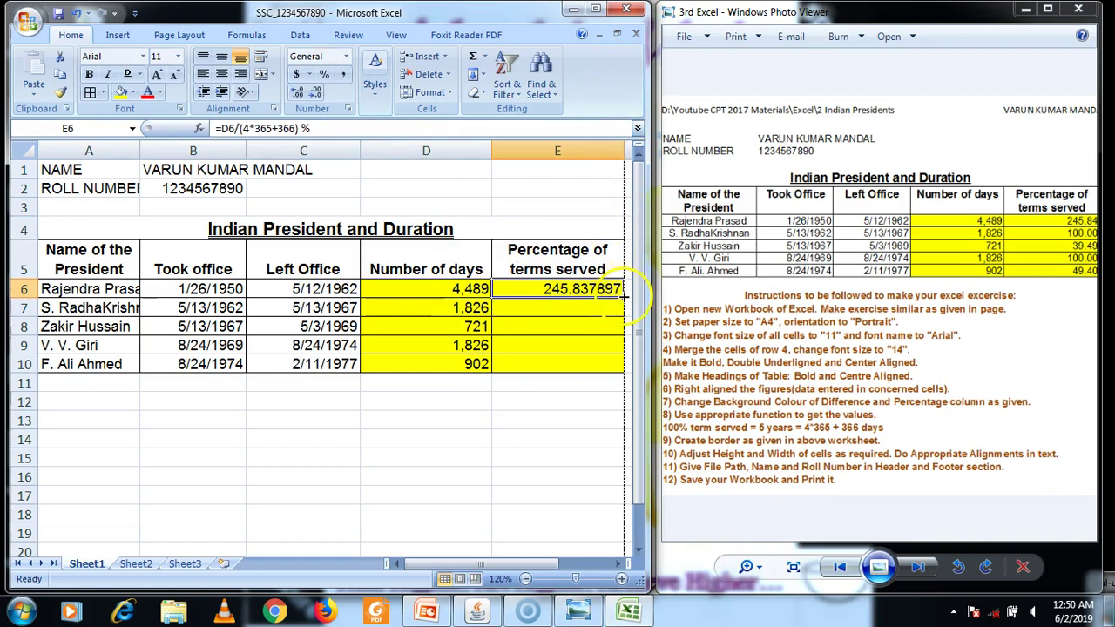
{"action": "left_click_drag", "start_coordinate": [622, 297], "coordinate": [624, 372]}
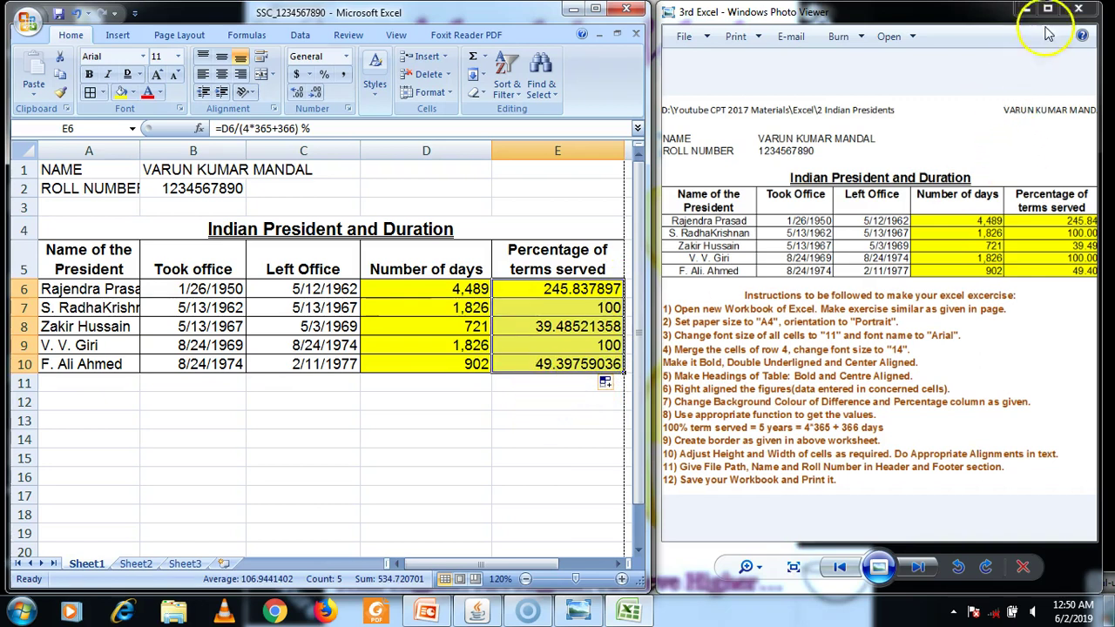
{"action": "left_click", "coordinate": [747, 14]}
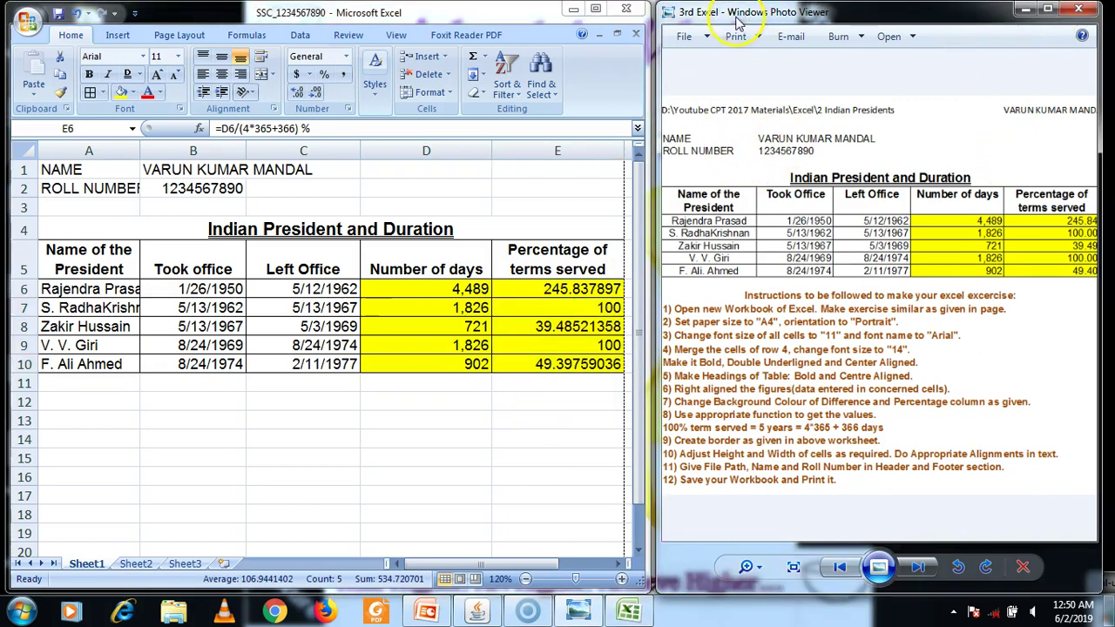
{"action": "left_click_drag", "start_coordinate": [736, 22], "coordinate": [724, 21]}
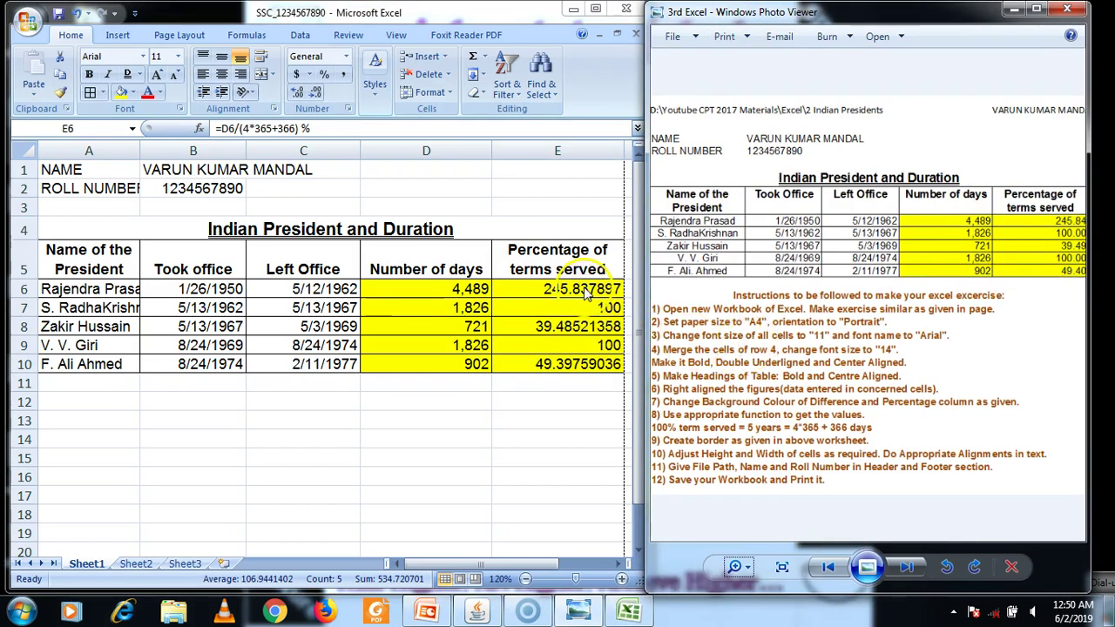
Show E6:E10 with two decimals: 245.84, 100.00, 39.49, 100.00, 49.40.
{"action": "left_click_drag", "start_coordinate": [585, 294], "coordinate": [610, 364]}
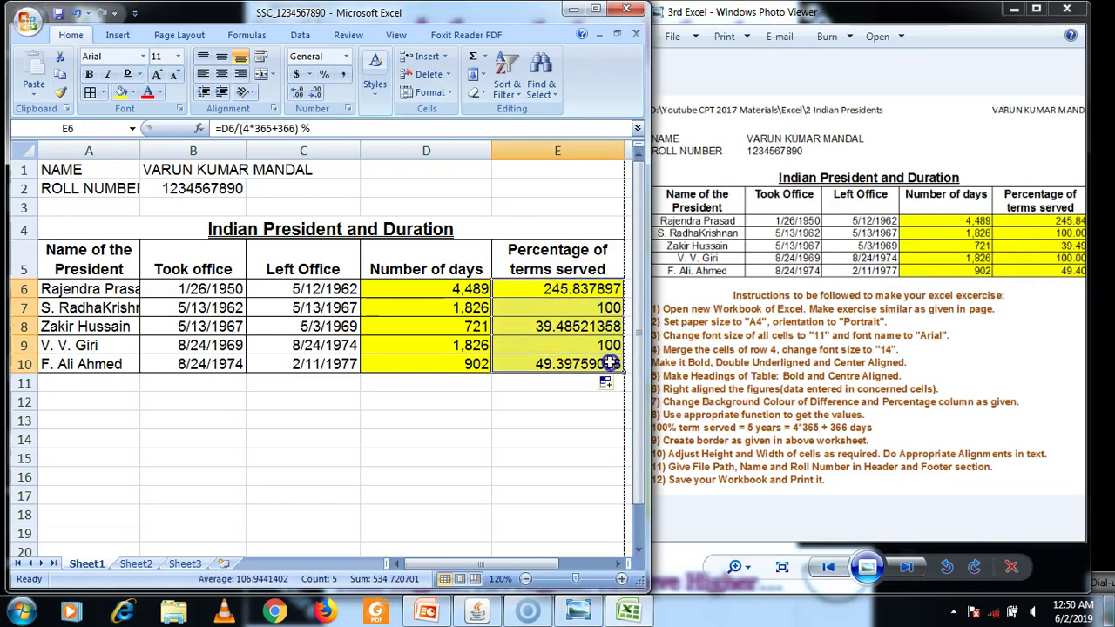
{"action": "left_click", "coordinate": [314, 93]}
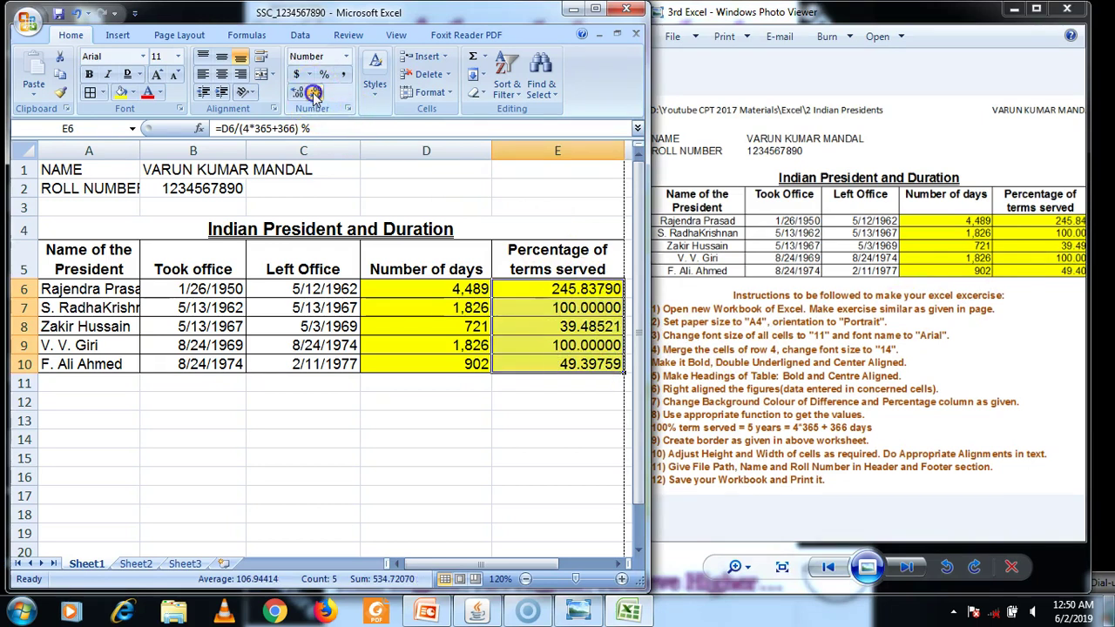
{"action": "left_click", "coordinate": [314, 93]}
{"action": "left_click", "coordinate": [314, 94]}
{"action": "left_click", "coordinate": [313, 93]}
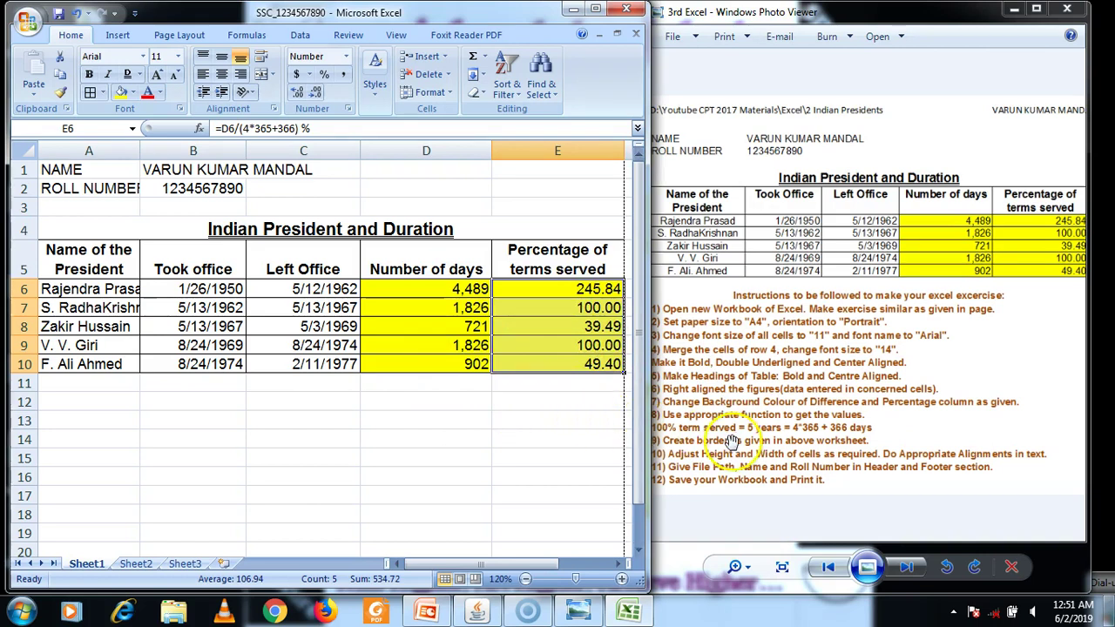
{"action": "left_click", "coordinate": [681, 455]}
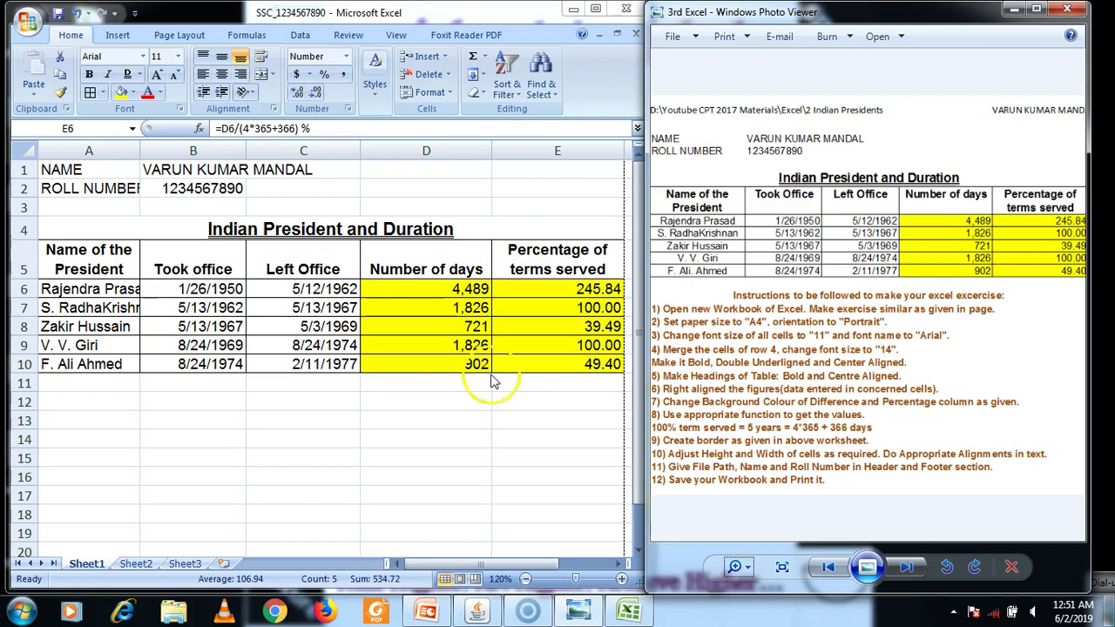
Widen column A to fit full names and narrow columns B, C, D and E.
{"action": "left_click", "coordinate": [122, 135]}
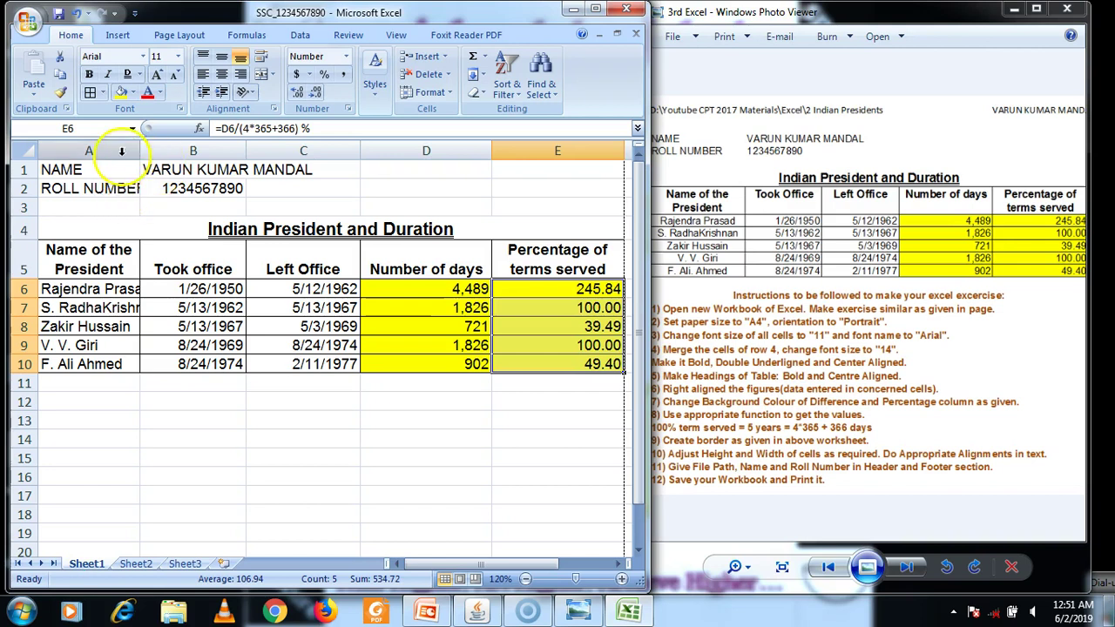
{"action": "left_click", "coordinate": [118, 151]}
{"action": "left_click_drag", "start_coordinate": [140, 152], "coordinate": [172, 157]}
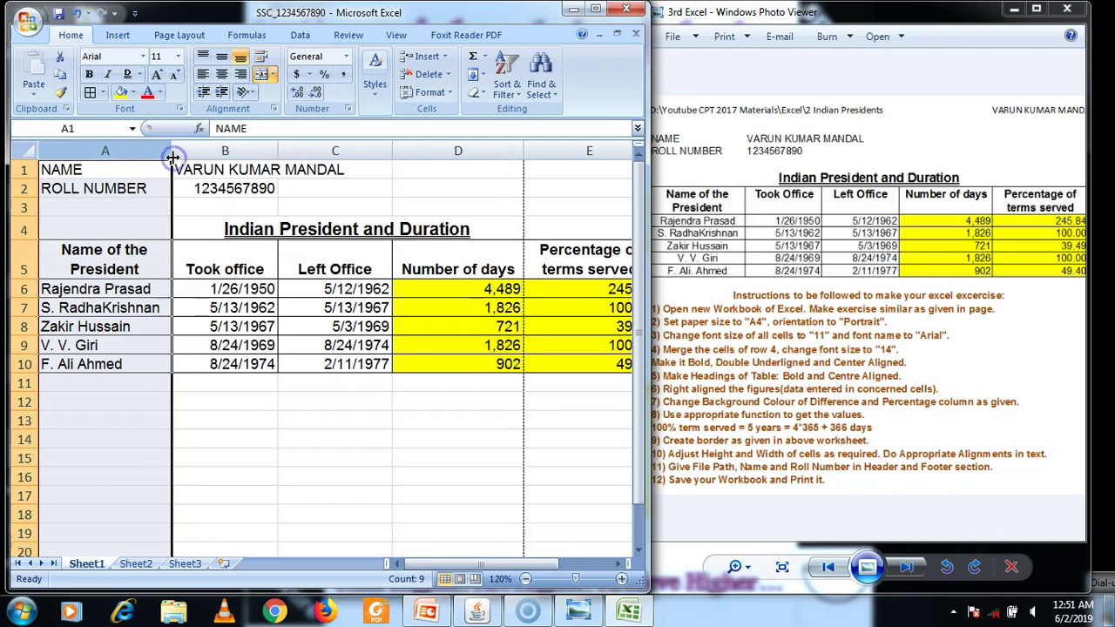
{"action": "left_click_drag", "start_coordinate": [172, 157], "coordinate": [164, 155]}
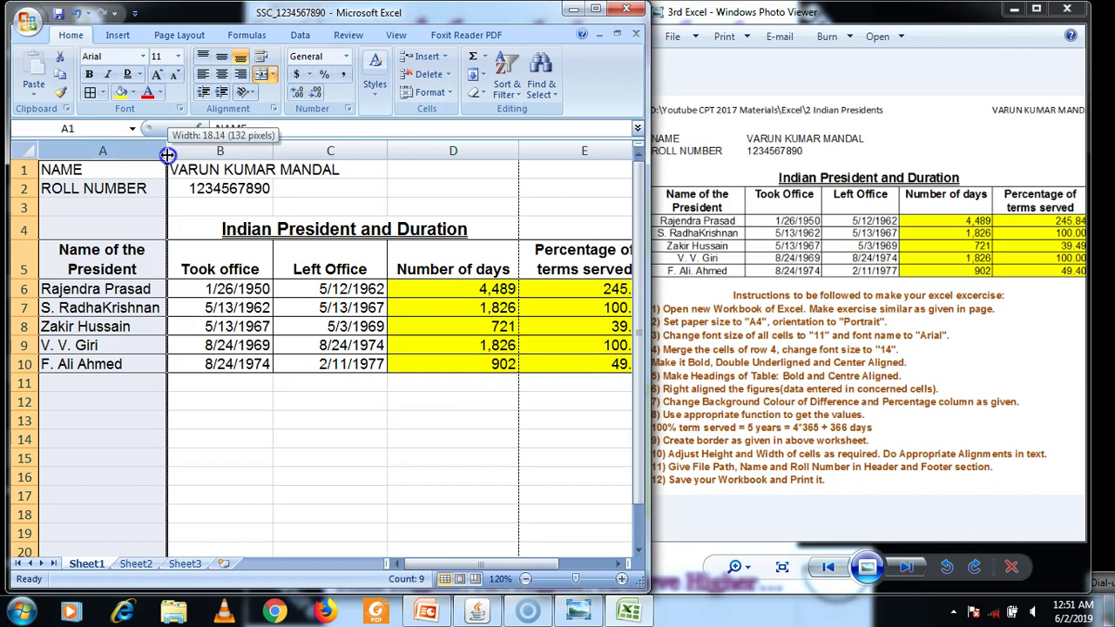
{"action": "left_click_drag", "start_coordinate": [271, 152], "coordinate": [256, 150]}
{"action": "left_click_drag", "start_coordinate": [370, 154], "coordinate": [346, 152]}
{"action": "left_click_drag", "start_coordinate": [477, 153], "coordinate": [465, 153]}
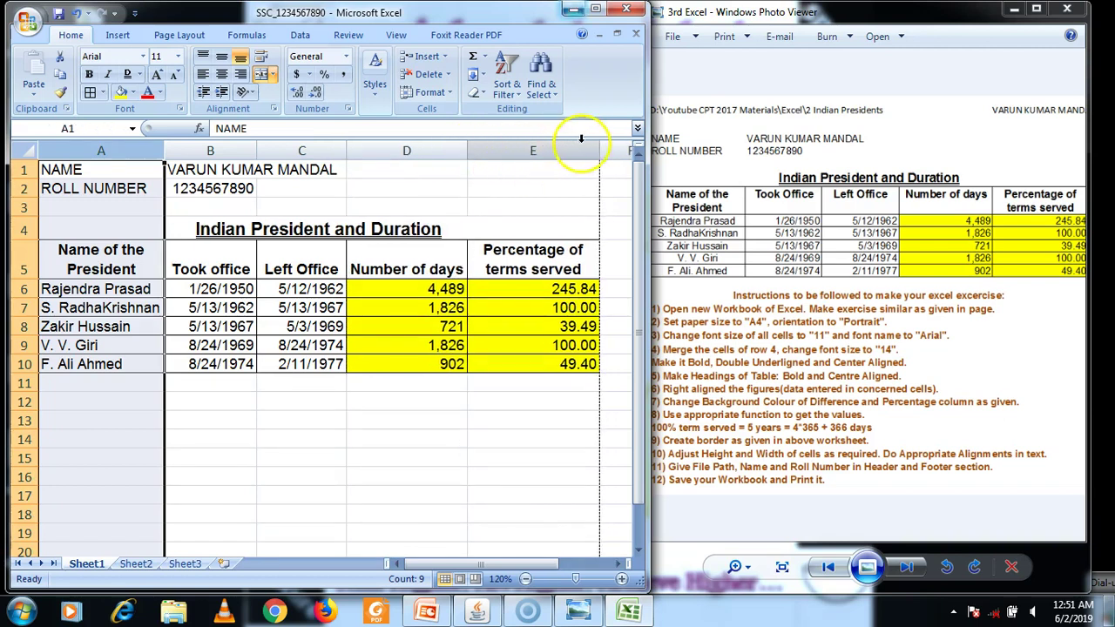
{"action": "left_click_drag", "start_coordinate": [599, 153], "coordinate": [583, 152]}
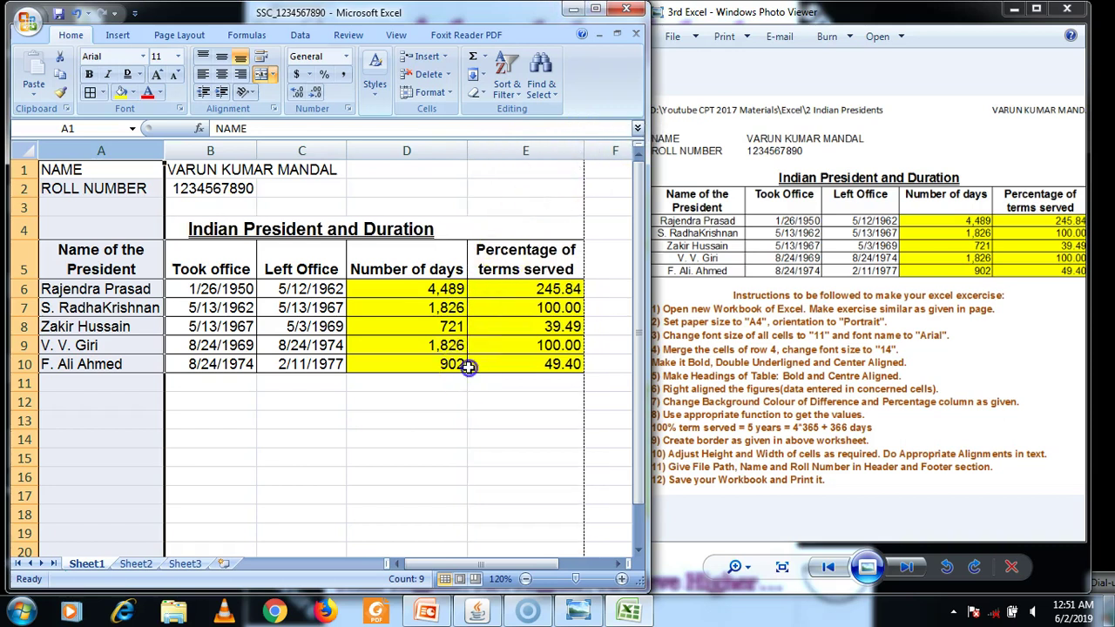
{"action": "left_click", "coordinate": [472, 366]}
{"action": "left_click_drag", "start_coordinate": [723, 12], "coordinate": [737, 19]}
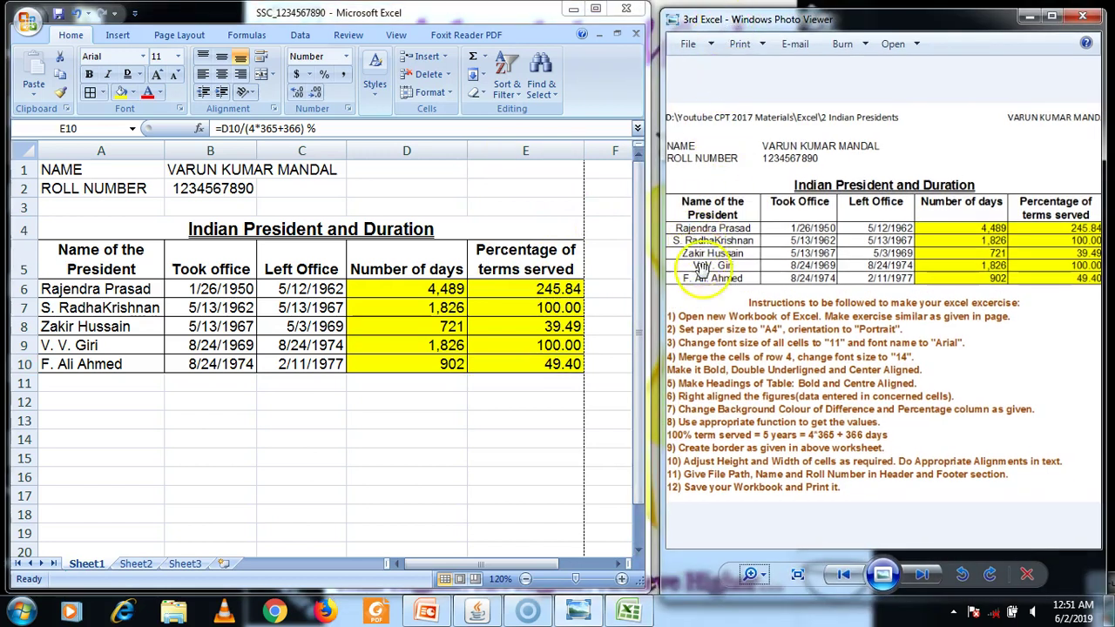
Centre the president names in A6:A10.
{"action": "left_click", "coordinate": [90, 289]}
{"action": "left_click_drag", "start_coordinate": [102, 289], "coordinate": [113, 364]}
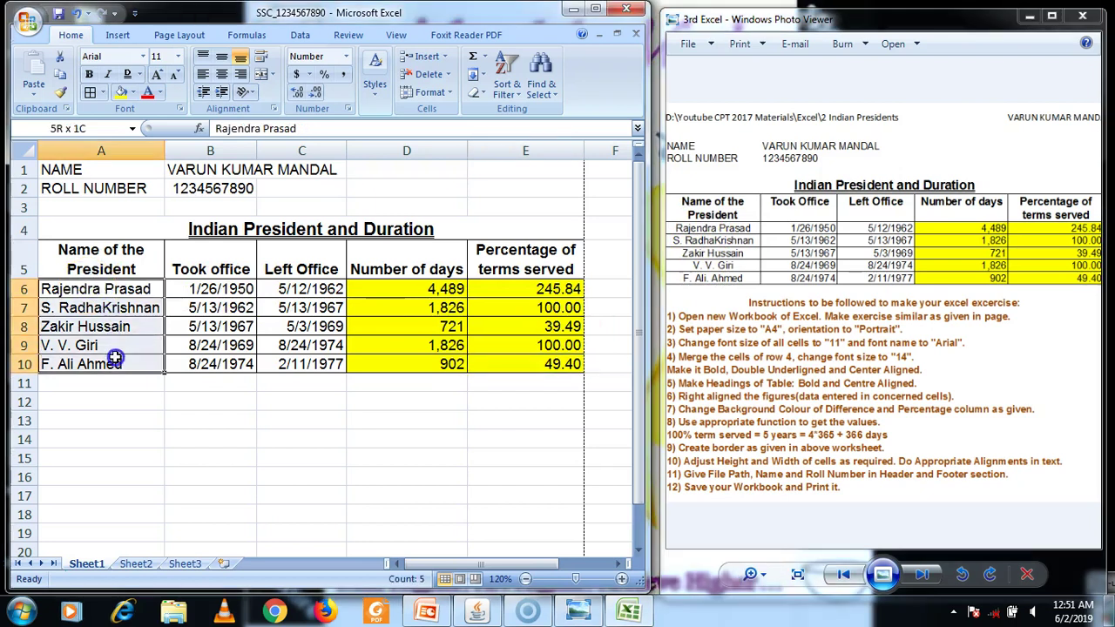
{"action": "left_click", "coordinate": [221, 74]}
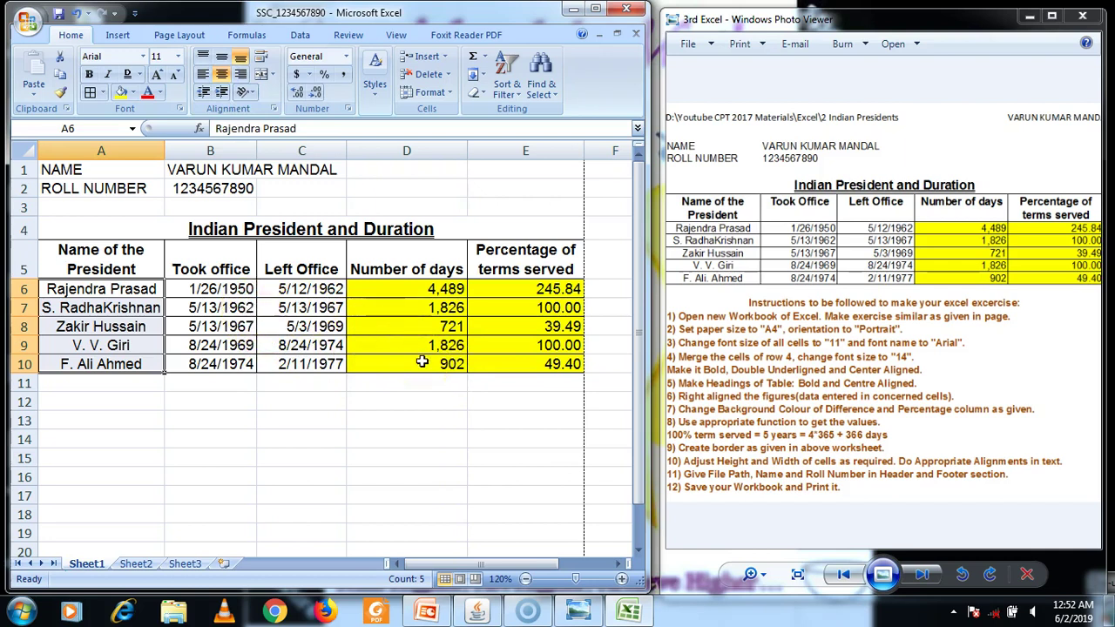
Widen columns B and C slightly and save the workbook.
{"action": "left_click_drag", "start_coordinate": [256, 152], "coordinate": [267, 153]}
{"action": "left_click_drag", "start_coordinate": [355, 150], "coordinate": [366, 149]}
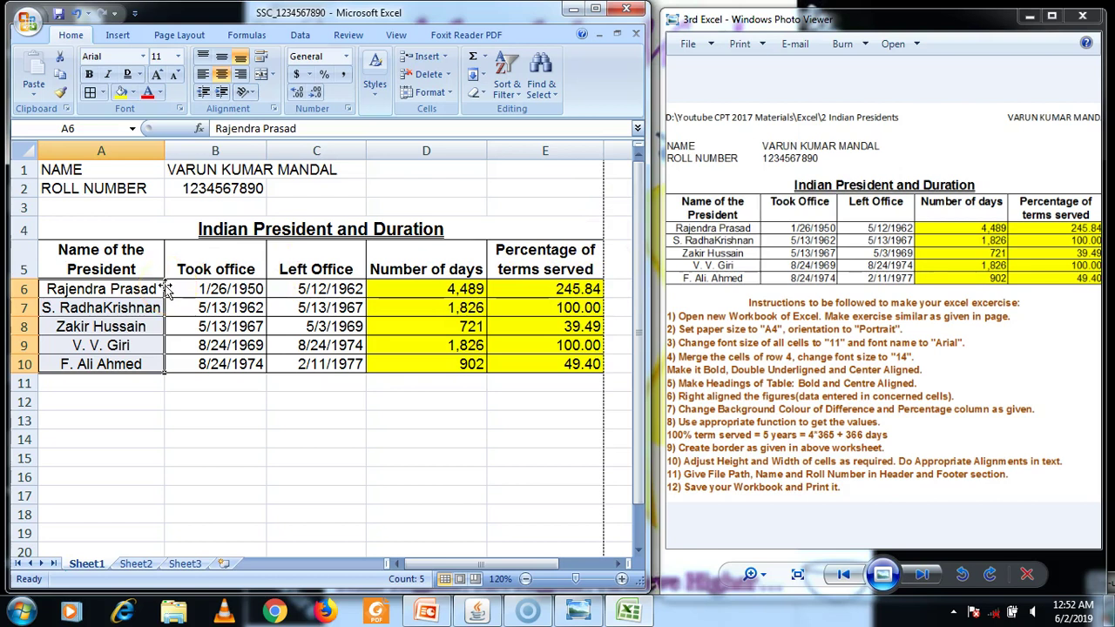
{"action": "left_click", "coordinate": [57, 13]}
Print-preview the sheet to confirm it fits one page, then close the preview.
{"action": "left_click", "coordinate": [26, 22]}
{"action": "left_click", "coordinate": [96, 202]}
{"action": "left_click", "coordinate": [137, 158]}
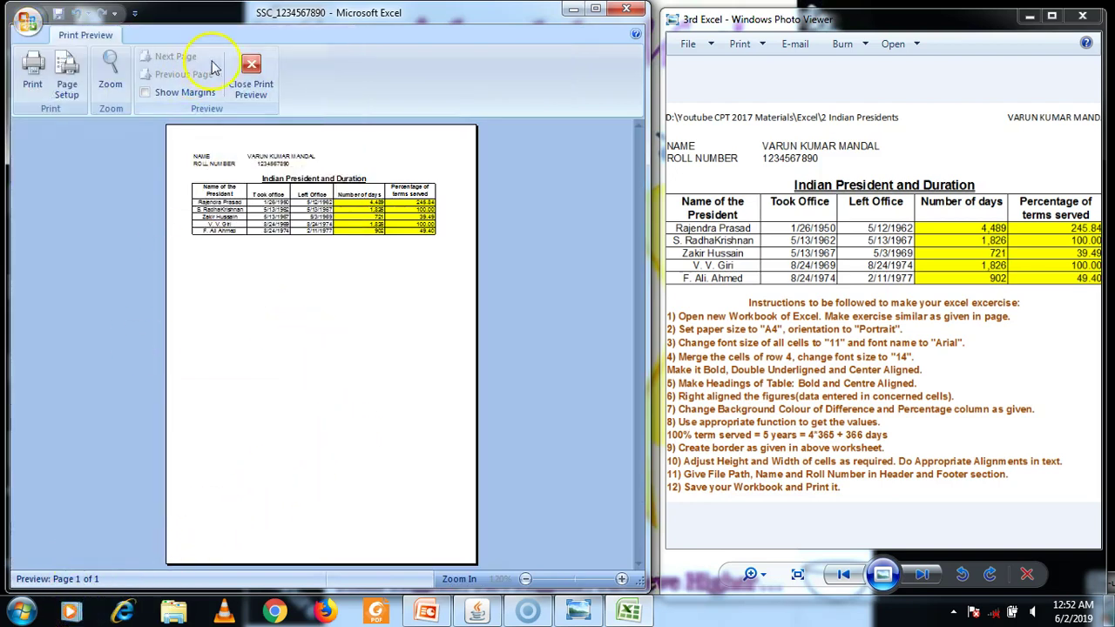
{"action": "left_click", "coordinate": [244, 73]}
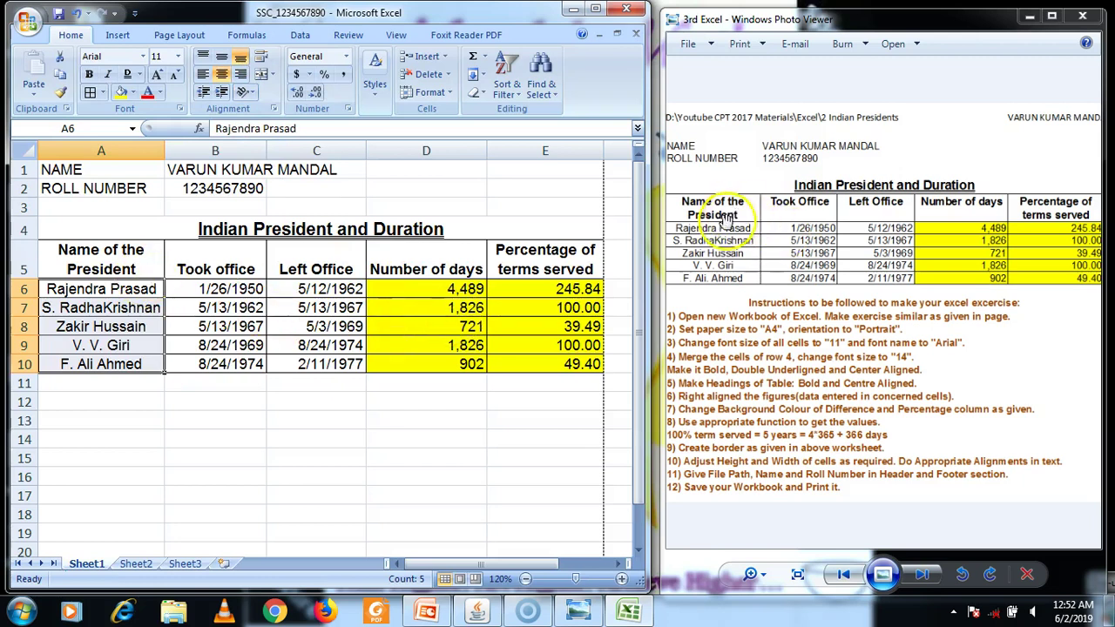
Top-align the row 5 headings A5:E5.
{"action": "left_click", "coordinate": [120, 256]}
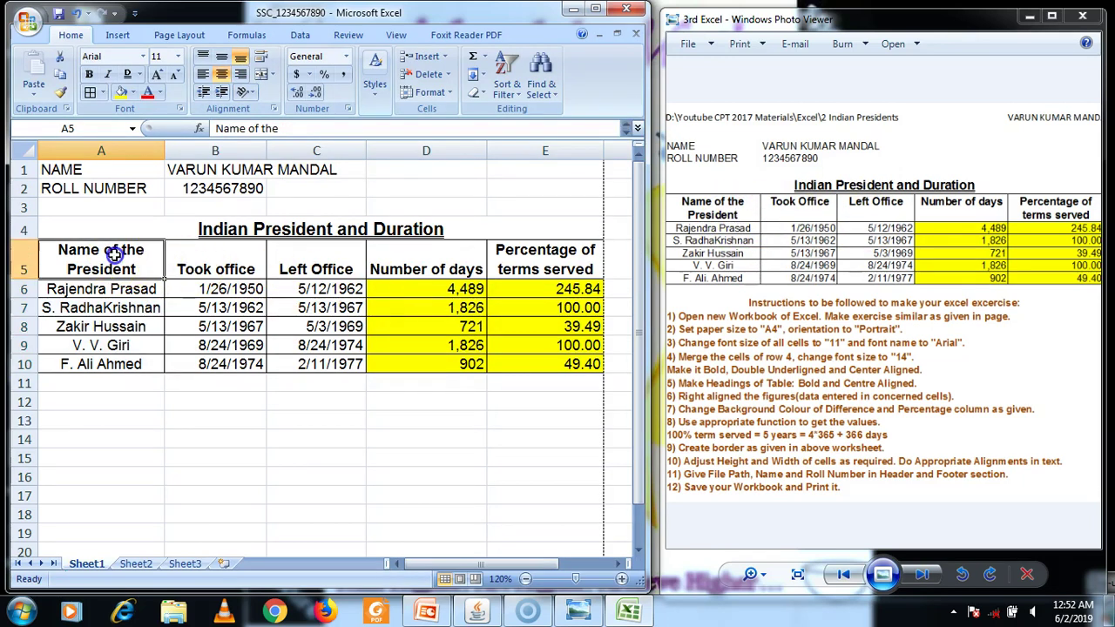
{"action": "left_click", "coordinate": [220, 269]}
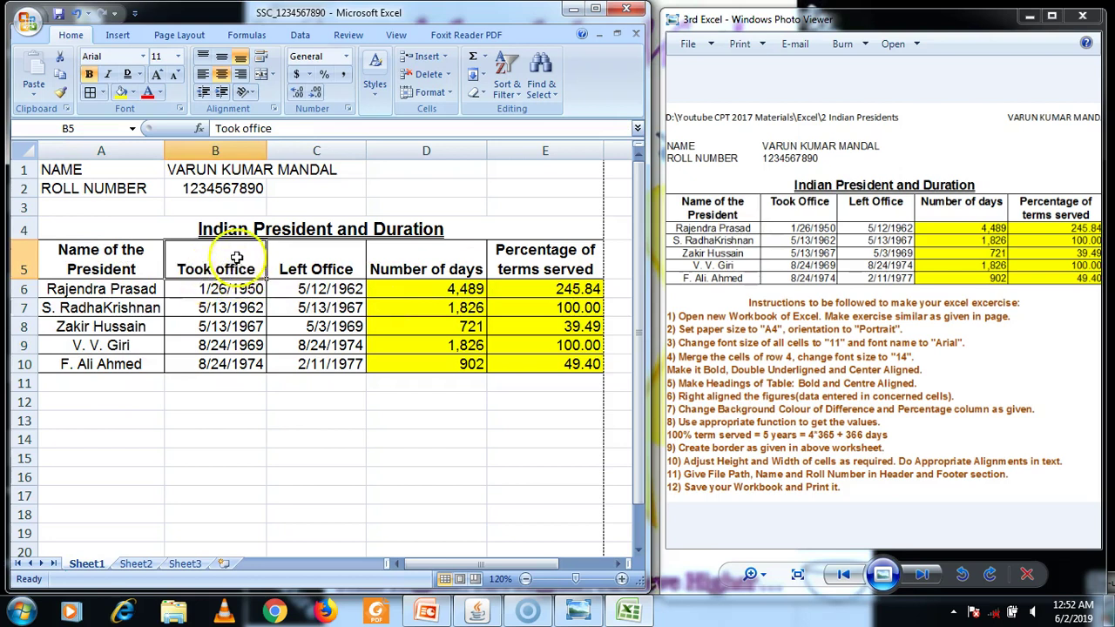
{"action": "left_click", "coordinate": [300, 266]}
{"action": "left_click", "coordinate": [396, 274]}
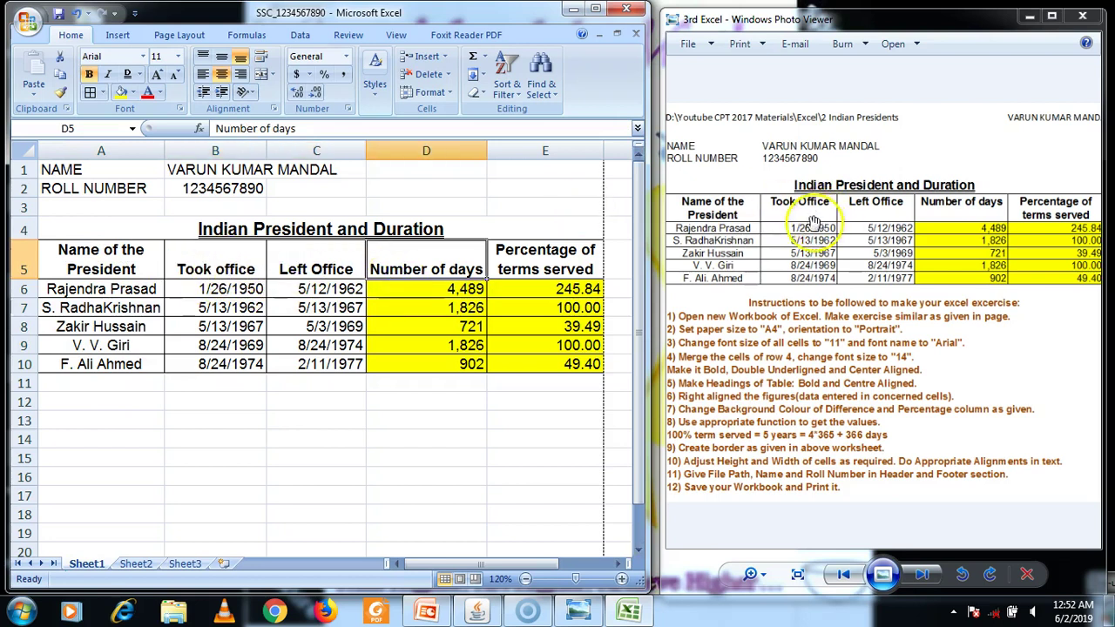
{"action": "left_click", "coordinate": [121, 269]}
{"action": "left_click_drag", "start_coordinate": [120, 269], "coordinate": [544, 265]}
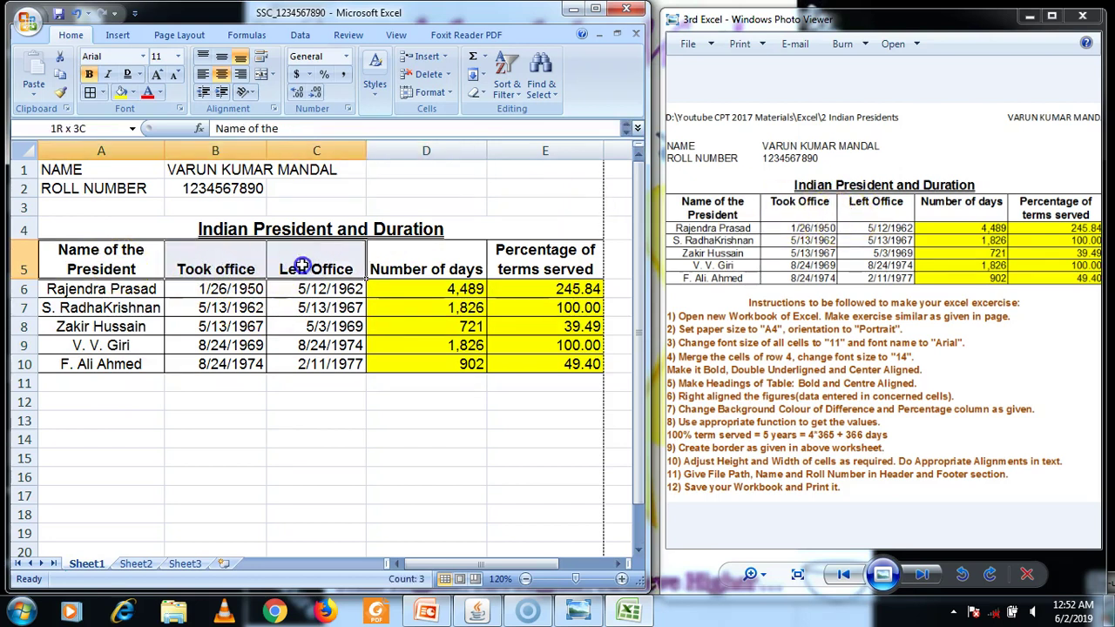
{"action": "left_click", "coordinate": [204, 56]}
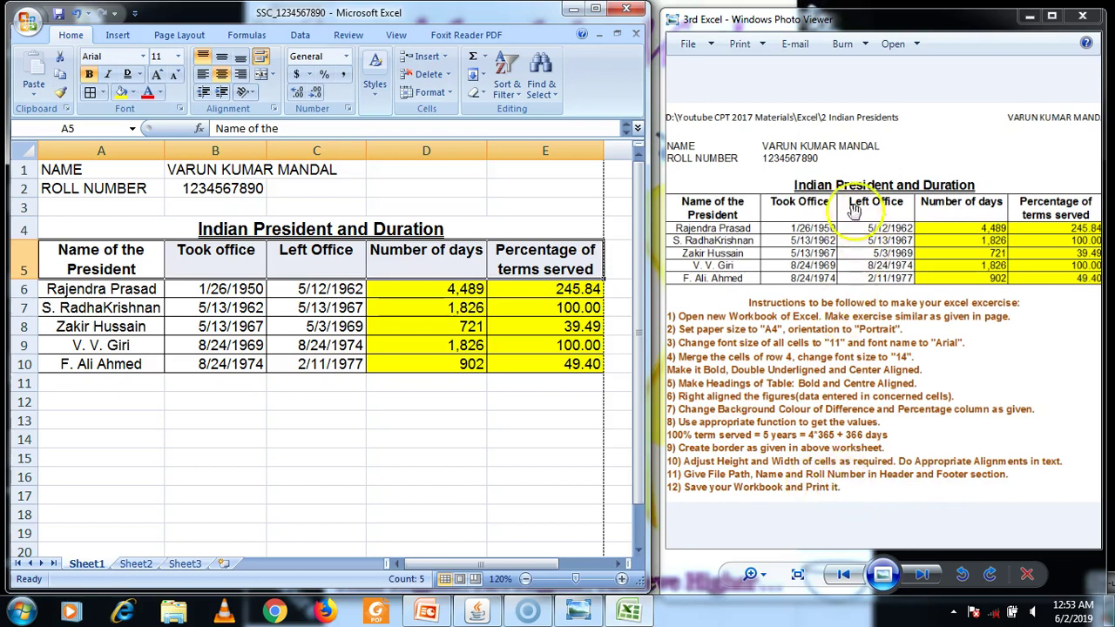
Put the File Path and File Name in the header's left section.
{"action": "left_click", "coordinate": [27, 19]}
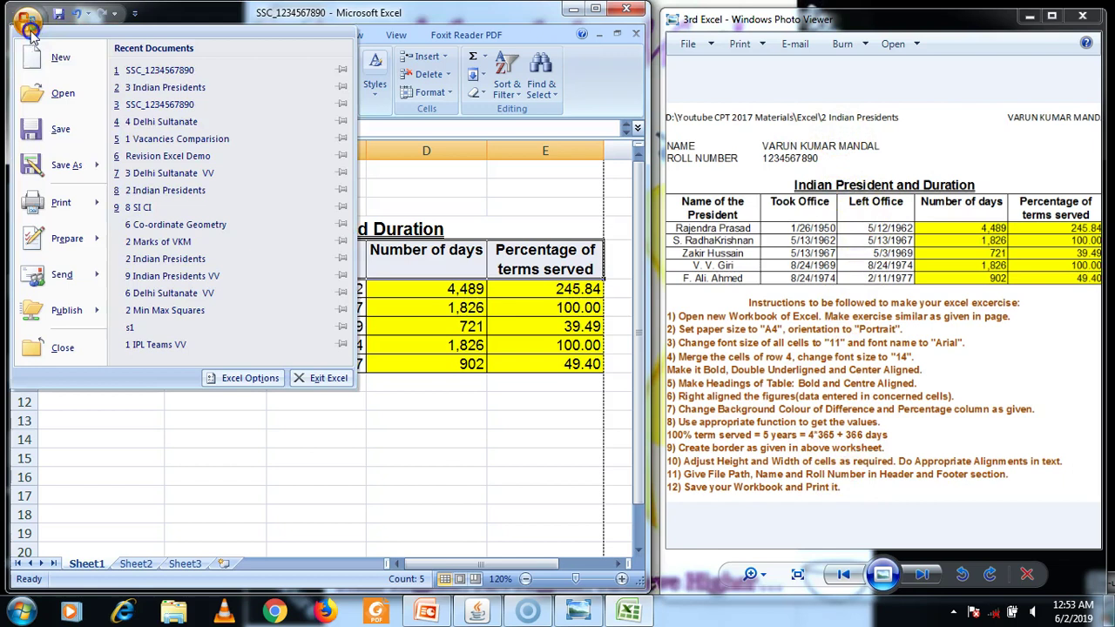
{"action": "left_click", "coordinate": [115, 17]}
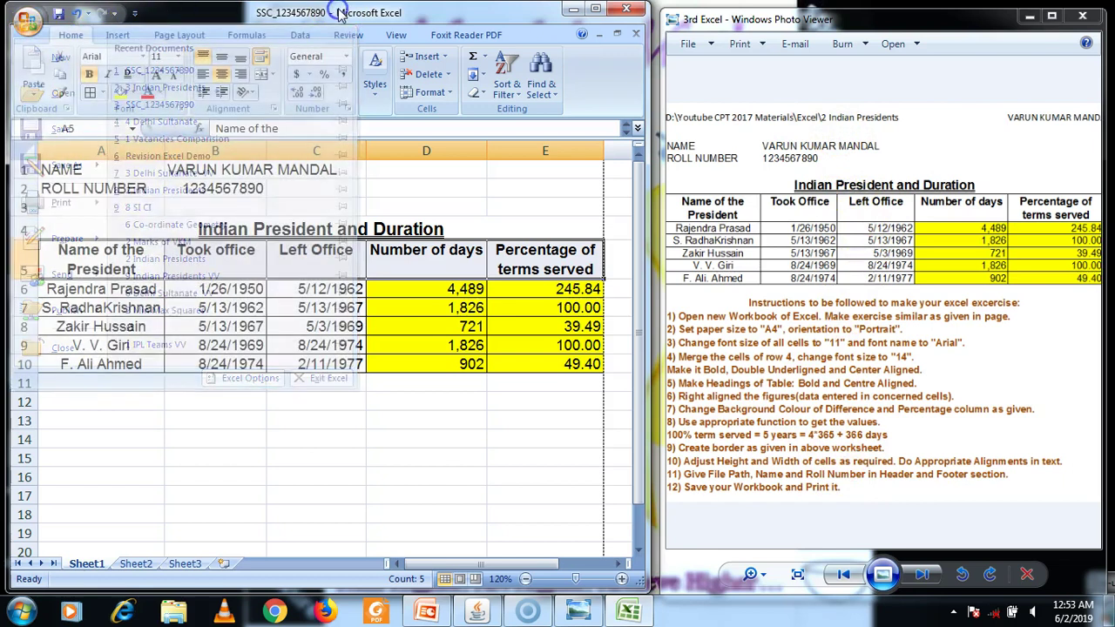
{"action": "left_click", "coordinate": [120, 34]}
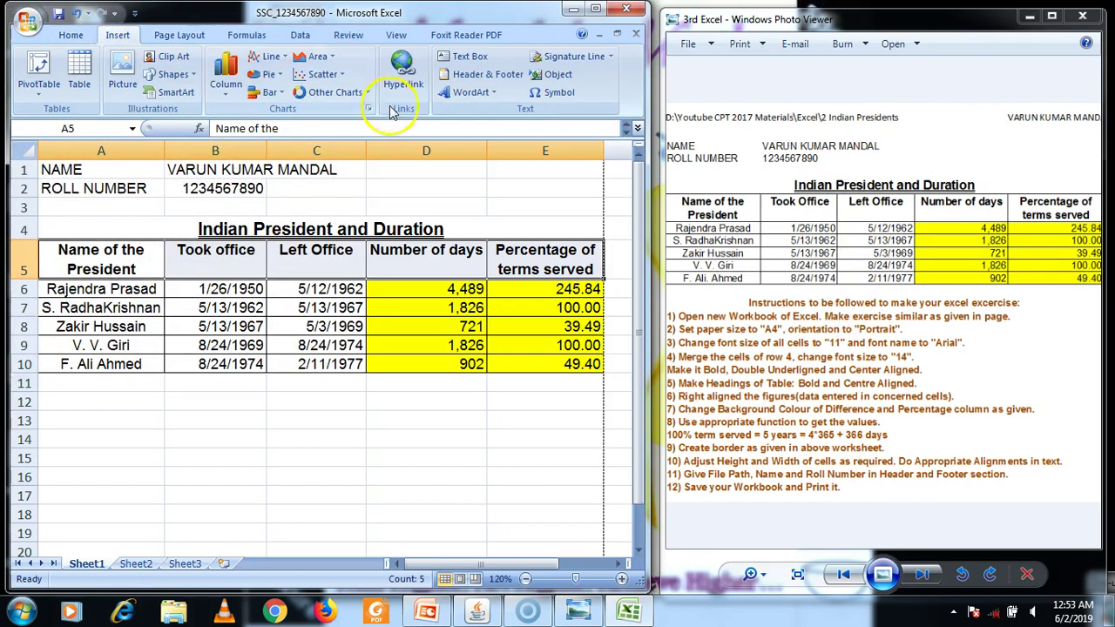
{"action": "left_click", "coordinate": [484, 74]}
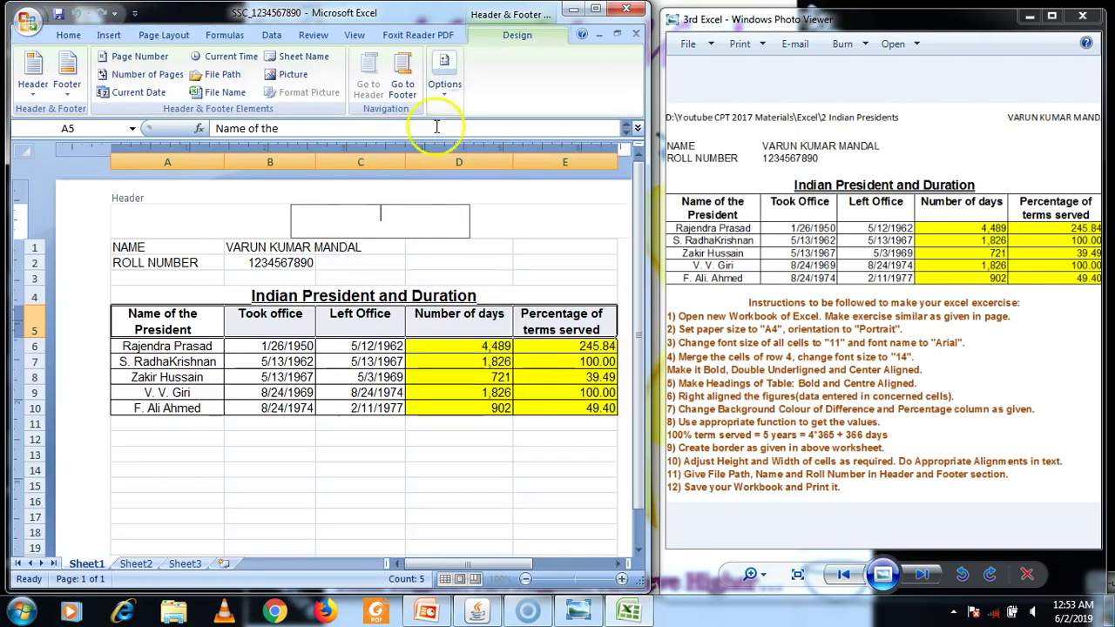
{"action": "left_click", "coordinate": [200, 220]}
{"action": "left_click", "coordinate": [222, 74]}
{"action": "left_click", "coordinate": [225, 92]}
Type the student's name in the right header section and save the workbook.
{"action": "left_click", "coordinate": [512, 226]}
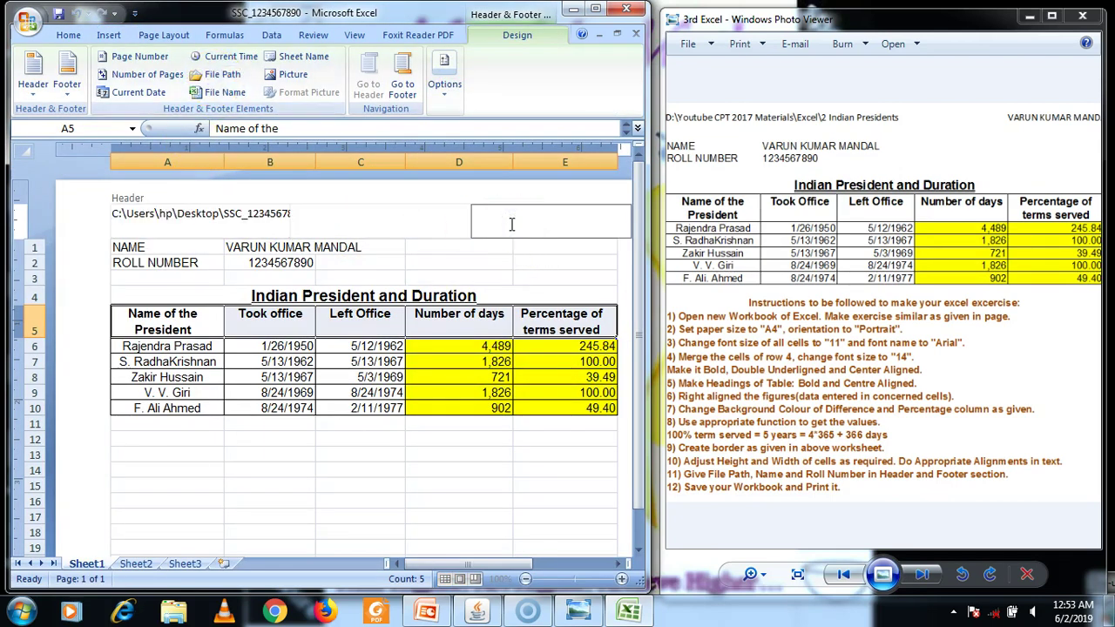
{"action": "left_click", "coordinate": [503, 376]}
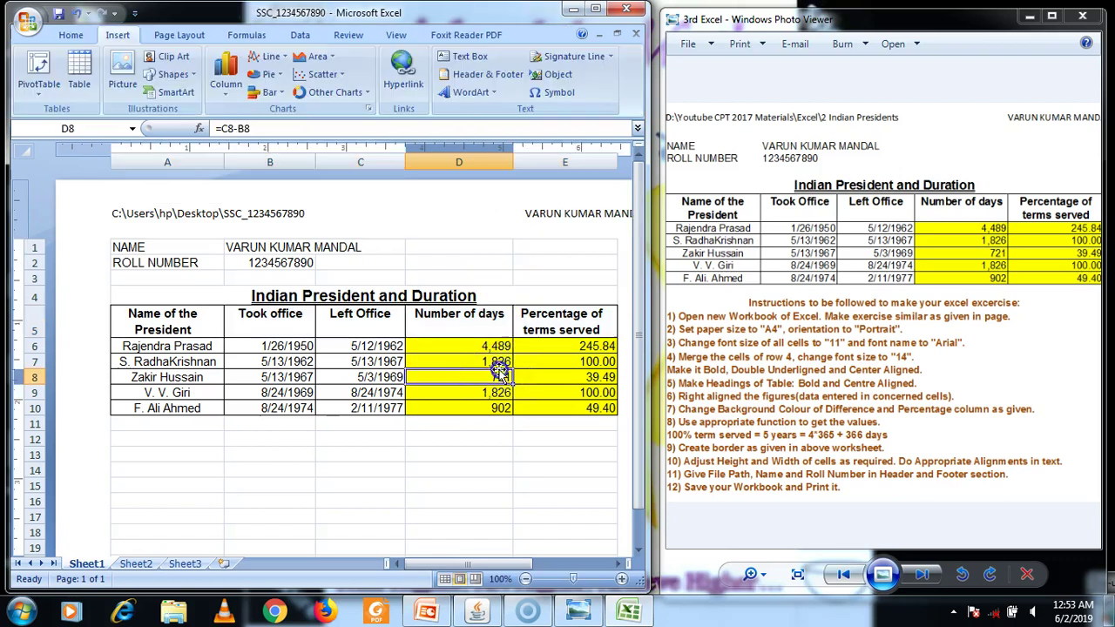
{"action": "left_click", "coordinate": [58, 13]}
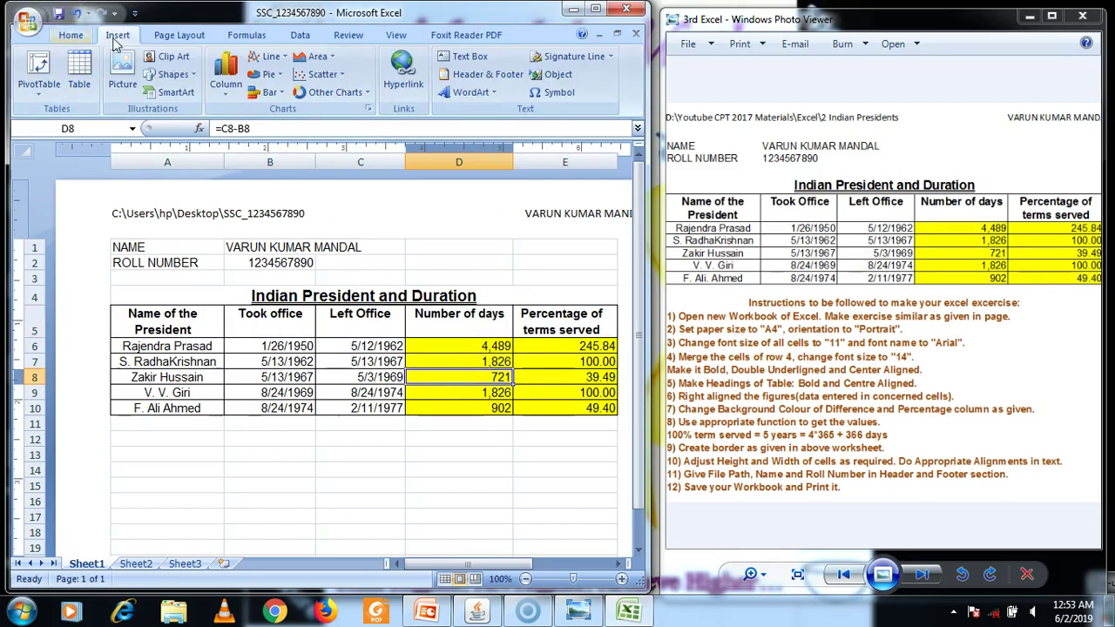
{"action": "left_click", "coordinate": [396, 35]}
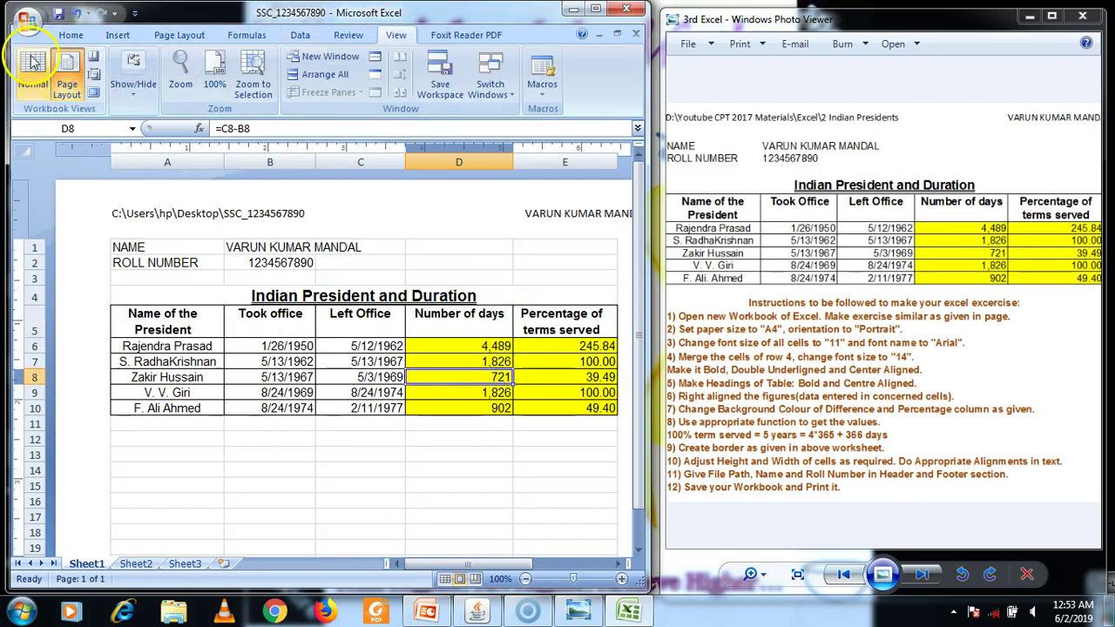
Return to Normal view and compare the D6:D10 days against the B and C dates.
{"action": "left_click", "coordinate": [34, 74]}
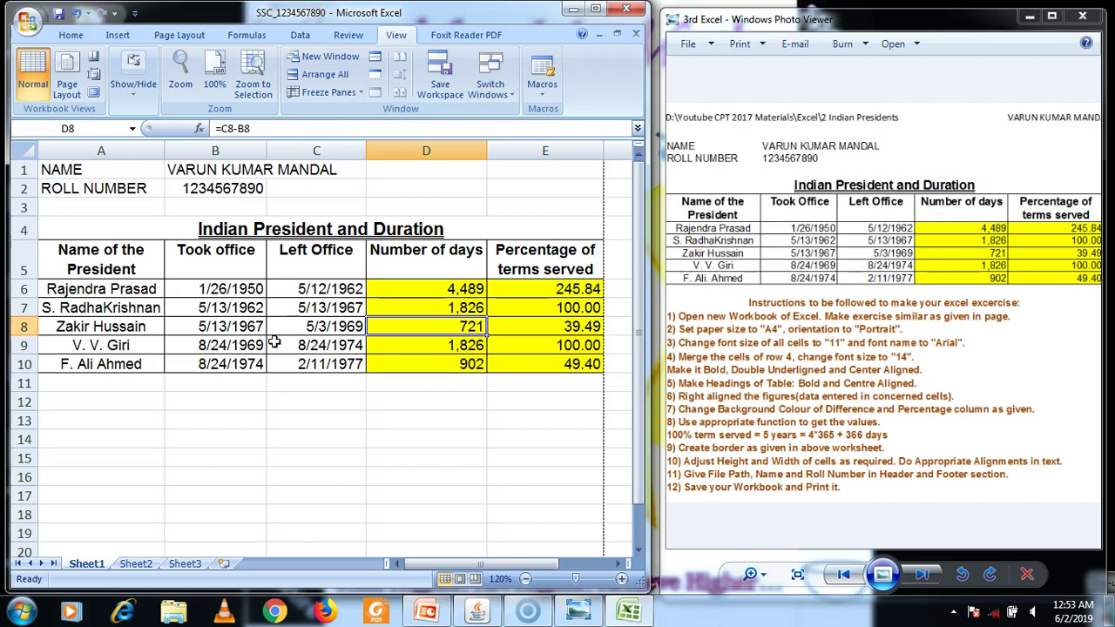
{"action": "left_click_drag", "start_coordinate": [436, 288], "coordinate": [471, 364]}
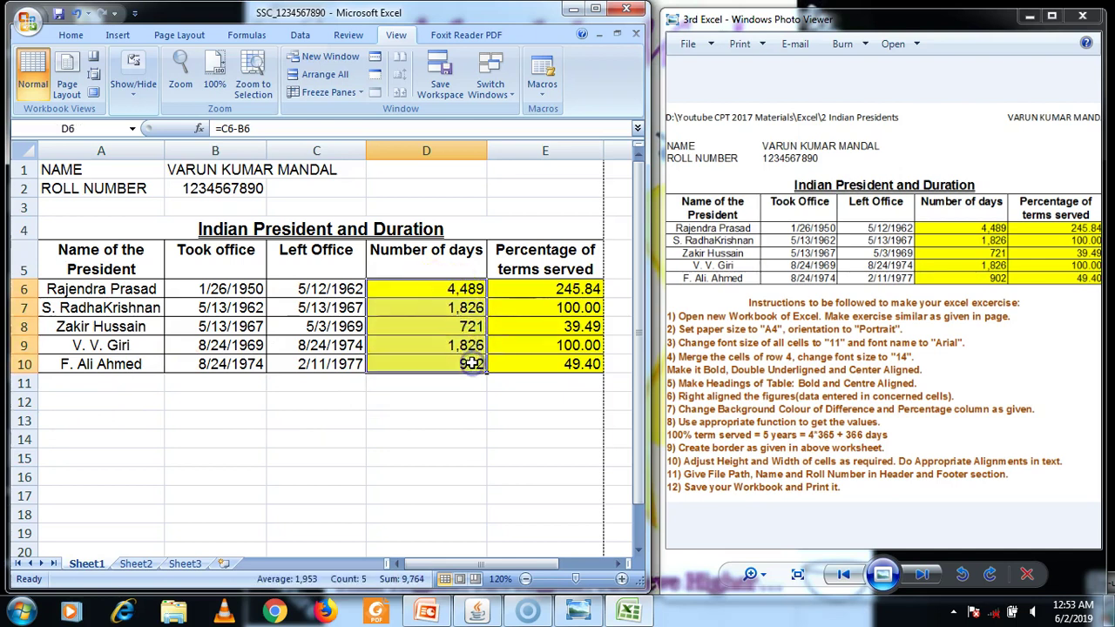
{"action": "left_click", "coordinate": [335, 289]}
{"action": "left_click", "coordinate": [245, 291]}
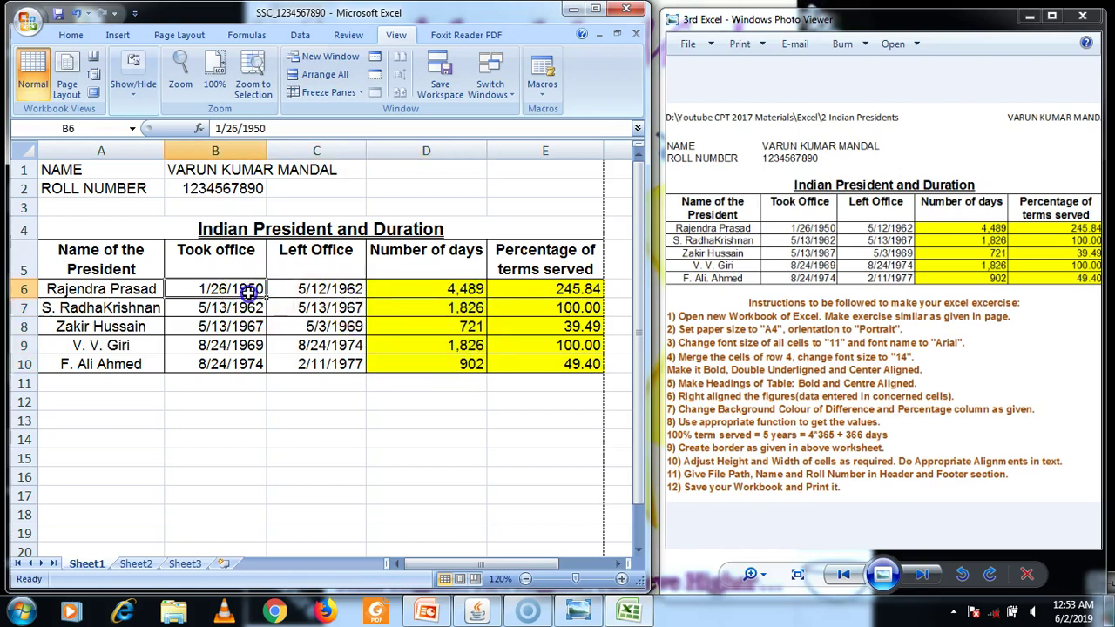
{"action": "left_click", "coordinate": [316, 307]}
{"action": "left_click", "coordinate": [258, 309]}
{"action": "left_click", "coordinate": [298, 345]}
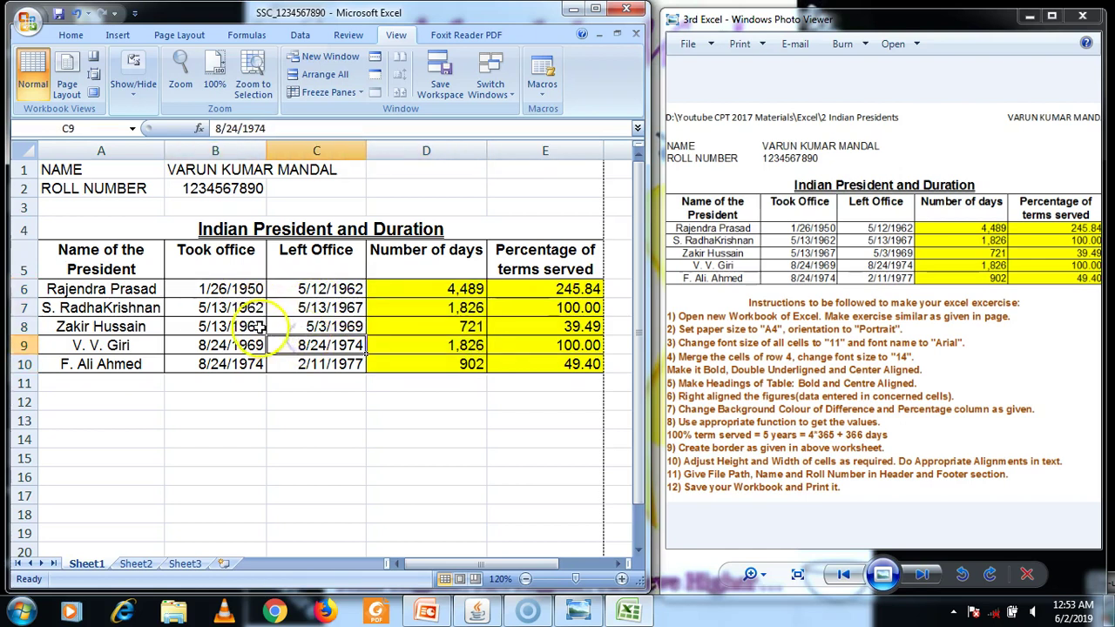
{"action": "left_click", "coordinate": [260, 327]}
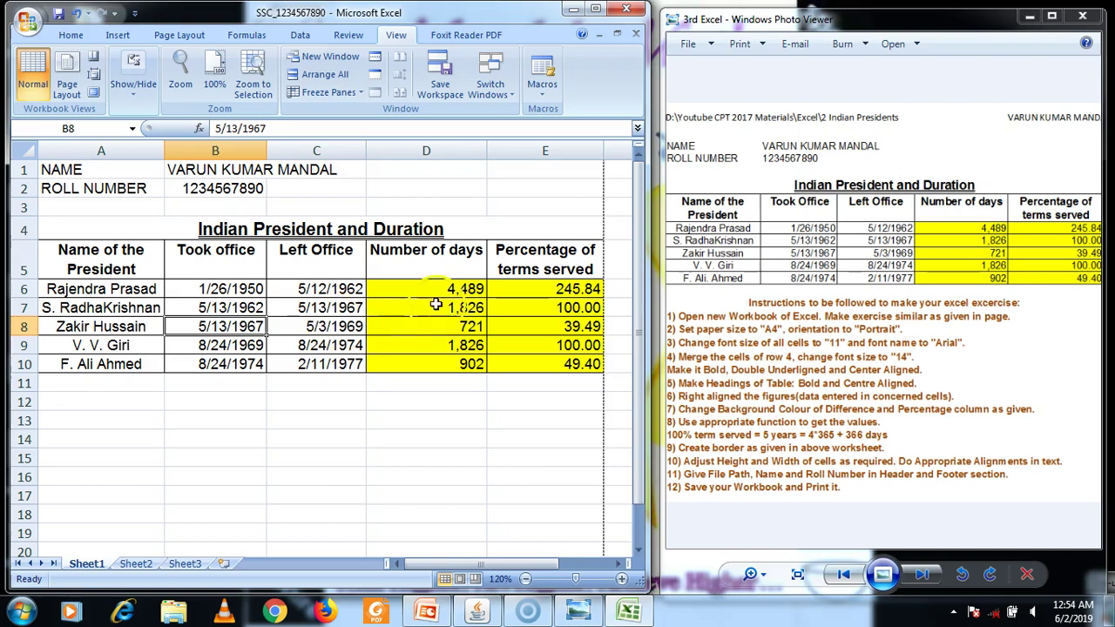
Recheck the D6:D10 days results against the C6 and B6 office dates.
{"action": "left_click_drag", "start_coordinate": [436, 289], "coordinate": [453, 358]}
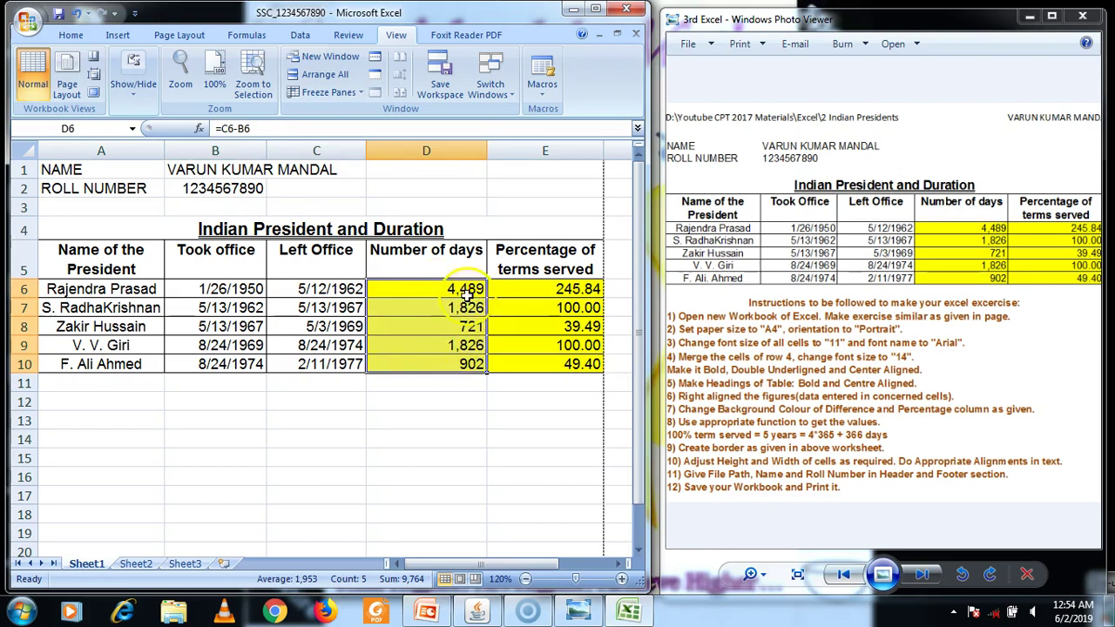
{"action": "left_click", "coordinate": [303, 288]}
{"action": "left_click", "coordinate": [248, 288]}
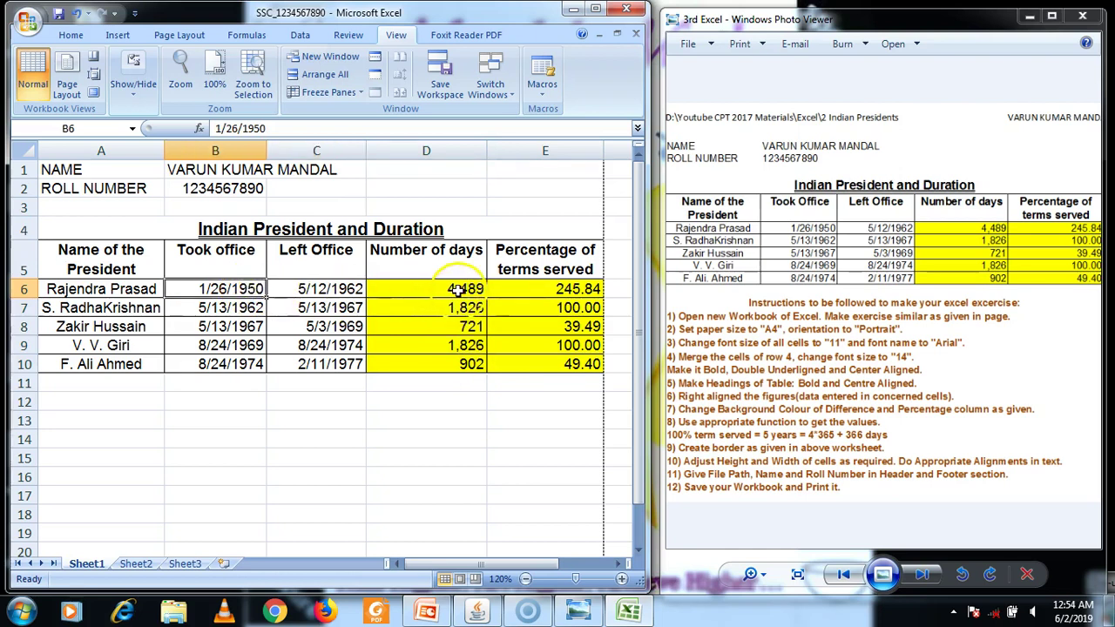
{"action": "left_click_drag", "start_coordinate": [457, 291], "coordinate": [465, 362]}
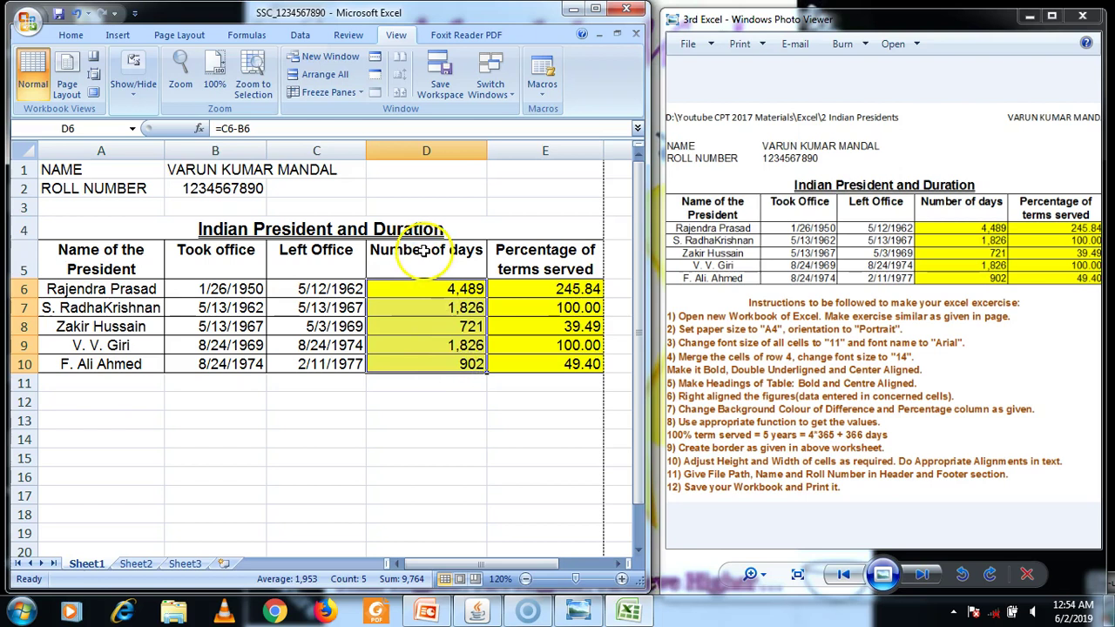
{"action": "left_click", "coordinate": [26, 19]}
Check the sheet in a maximized, zoomed-in Print Preview, then return to the worksheet.
{"action": "mouse_move", "coordinate": [100, 209]}
{"action": "key", "text": "v"}
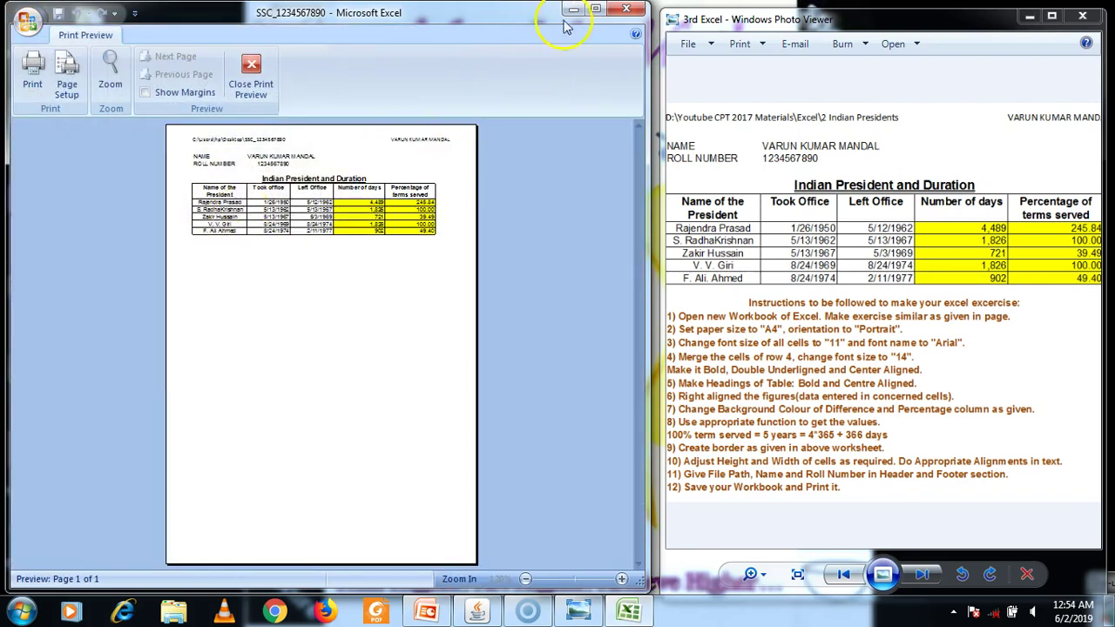
{"action": "left_click", "coordinate": [595, 9]}
{"action": "left_click", "coordinate": [612, 265]}
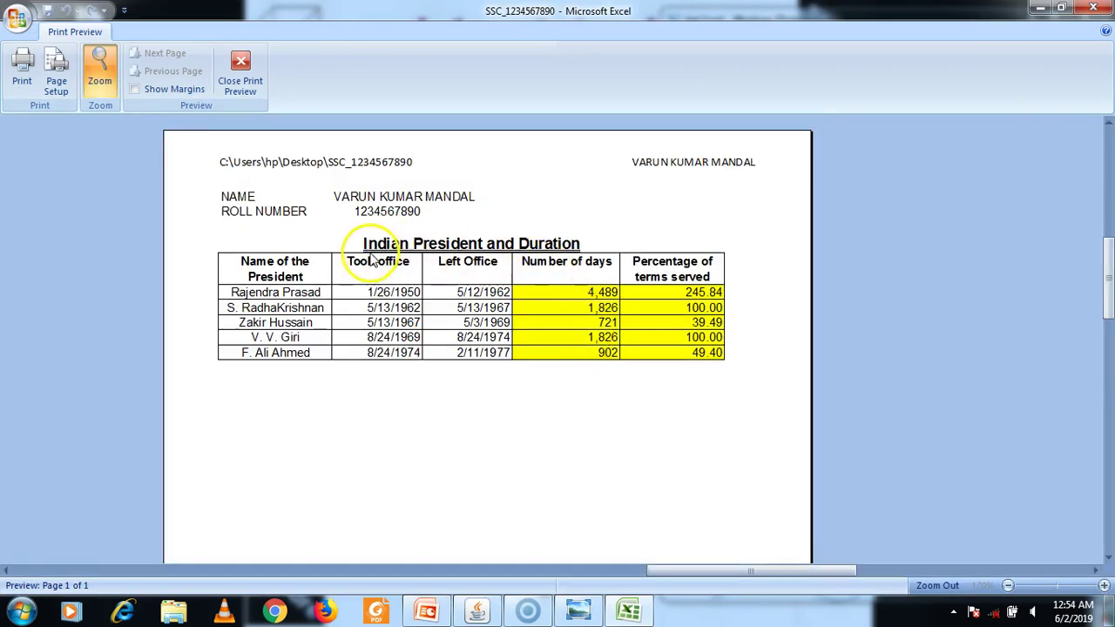
{"action": "left_click", "coordinate": [241, 81]}
Make row 4 slightly taller and middle-align the merged title in A4.
{"action": "left_click_drag", "start_coordinate": [23, 236], "coordinate": [22, 238]}
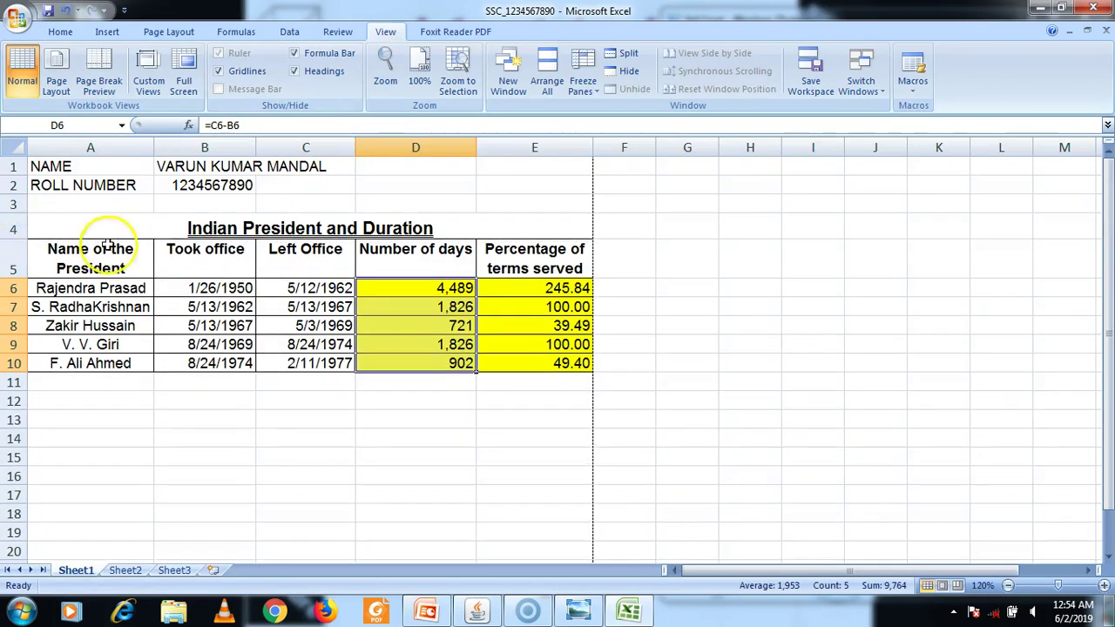
{"action": "left_click", "coordinate": [212, 226]}
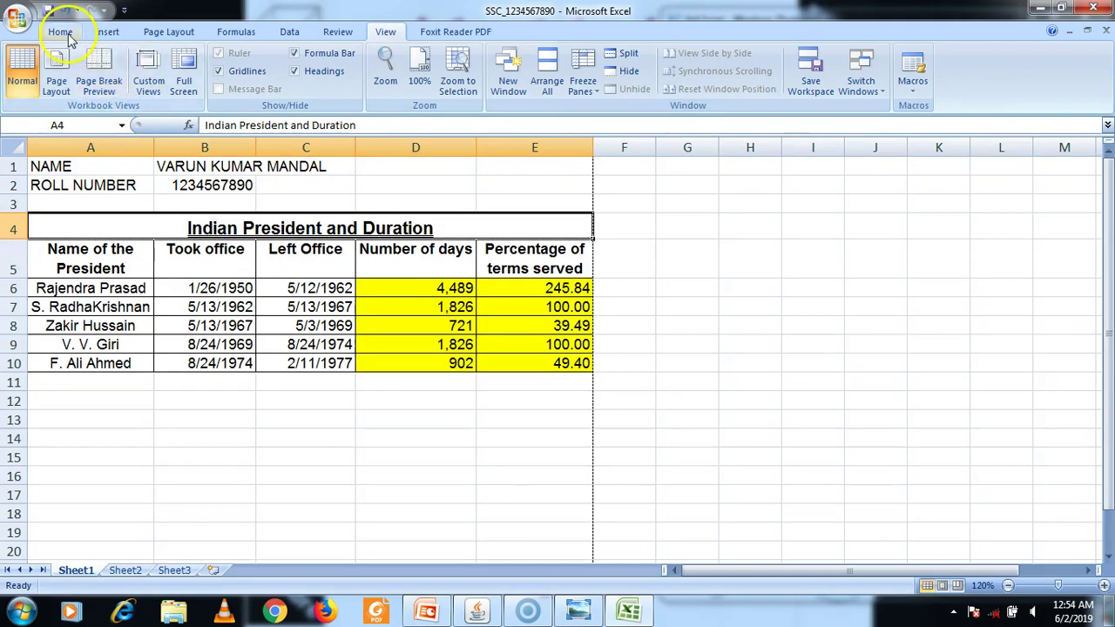
{"action": "left_click", "coordinate": [60, 31]}
{"action": "left_click", "coordinate": [319, 61]}
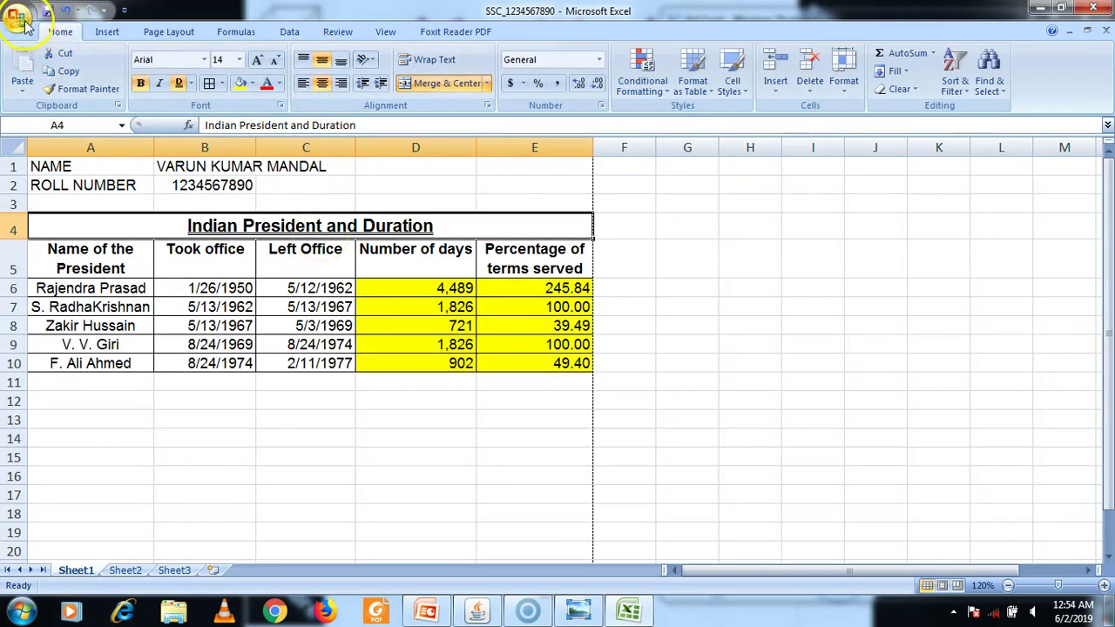
Show the updated one-page table in Print Preview again.
{"action": "left_click", "coordinate": [18, 16]}
{"action": "mouse_move", "coordinate": [87, 198]}
{"action": "left_click", "coordinate": [131, 166]}
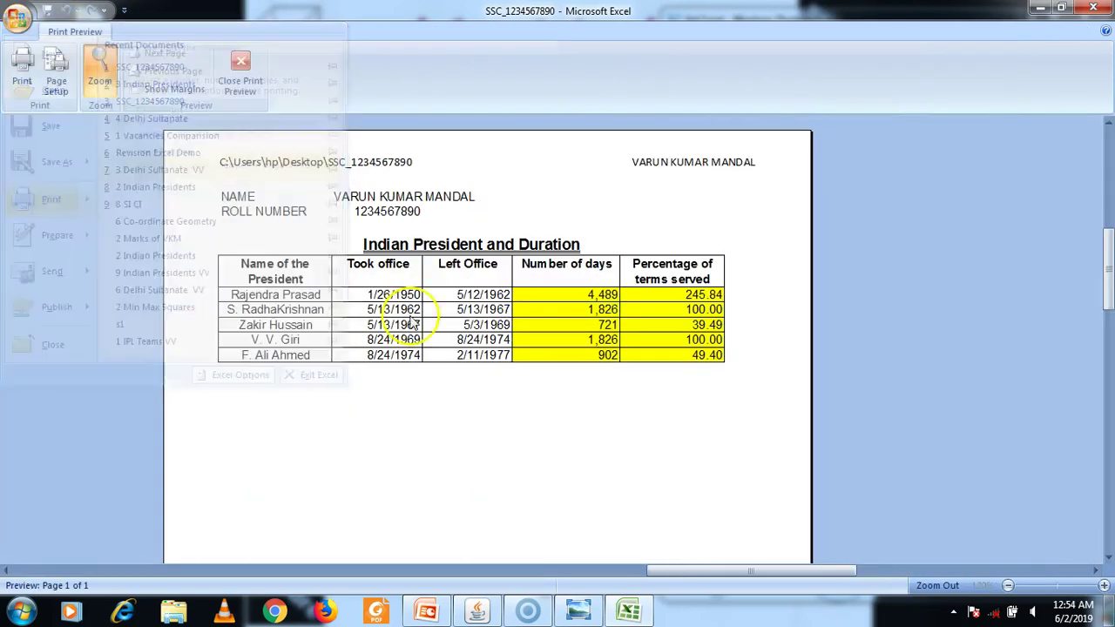
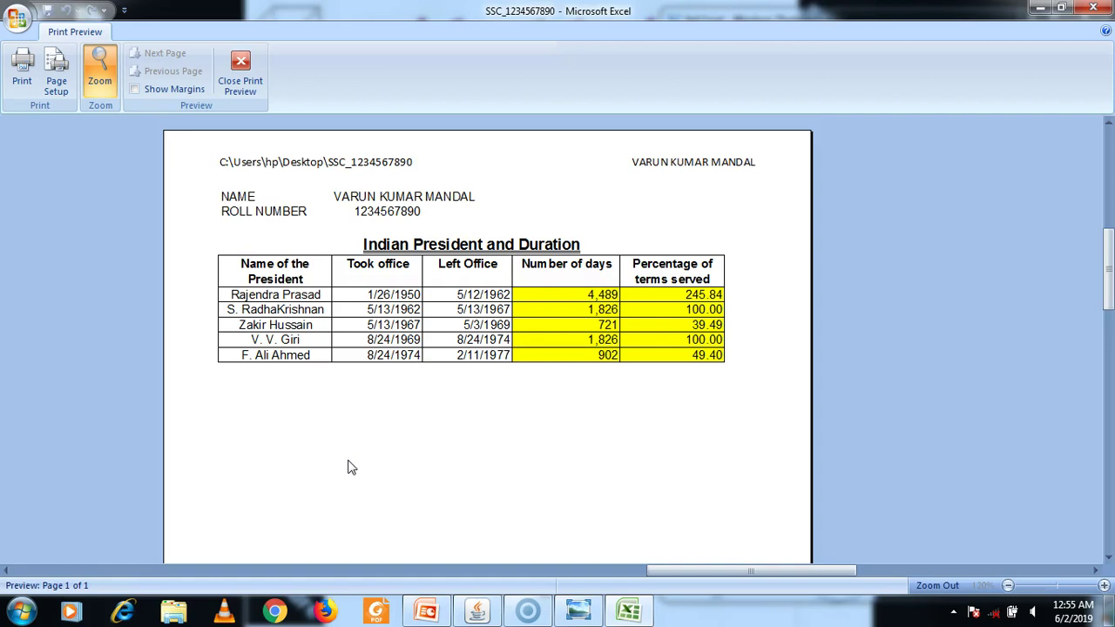
Leave print preview, left-align the roll number in B2, and close the Excel workbook.
{"action": "left_click", "coordinate": [242, 66]}
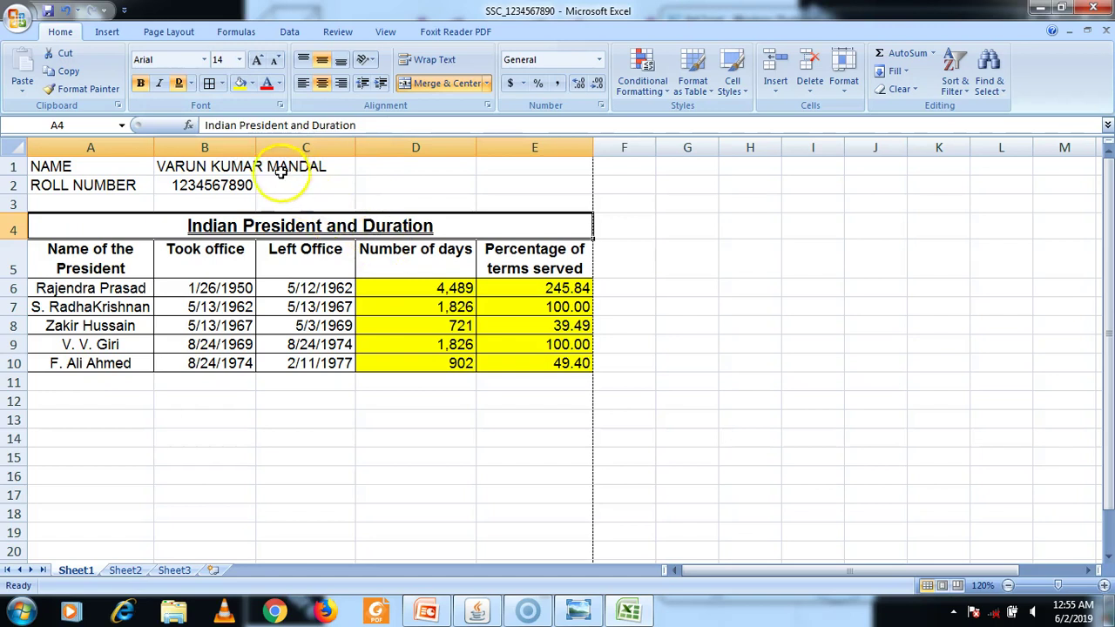
{"action": "left_click", "coordinate": [248, 185]}
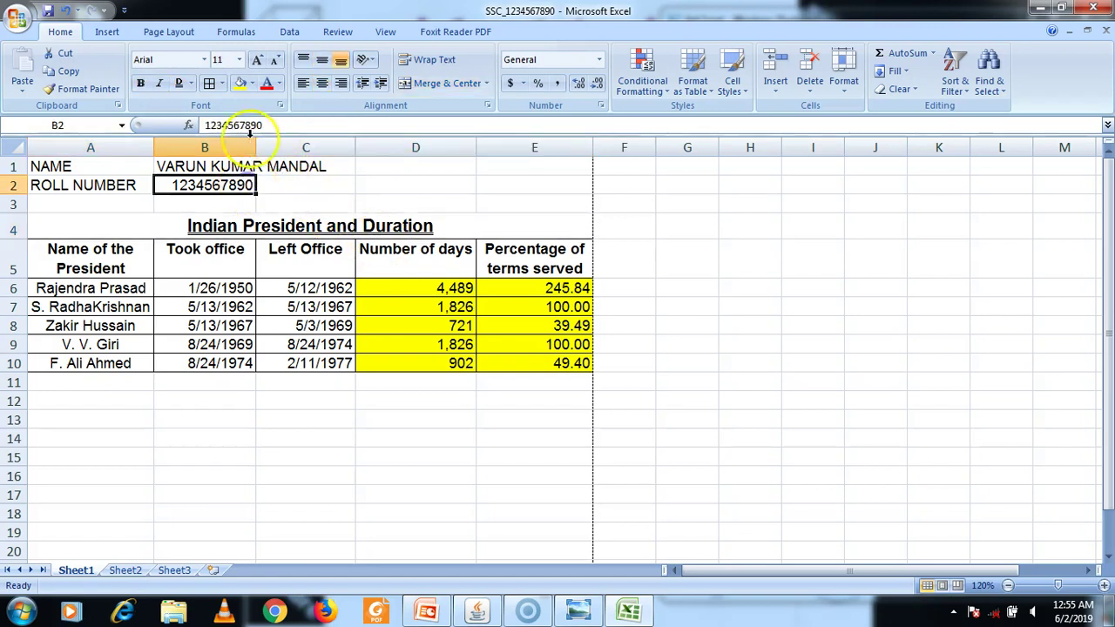
{"action": "left_click", "coordinate": [303, 84]}
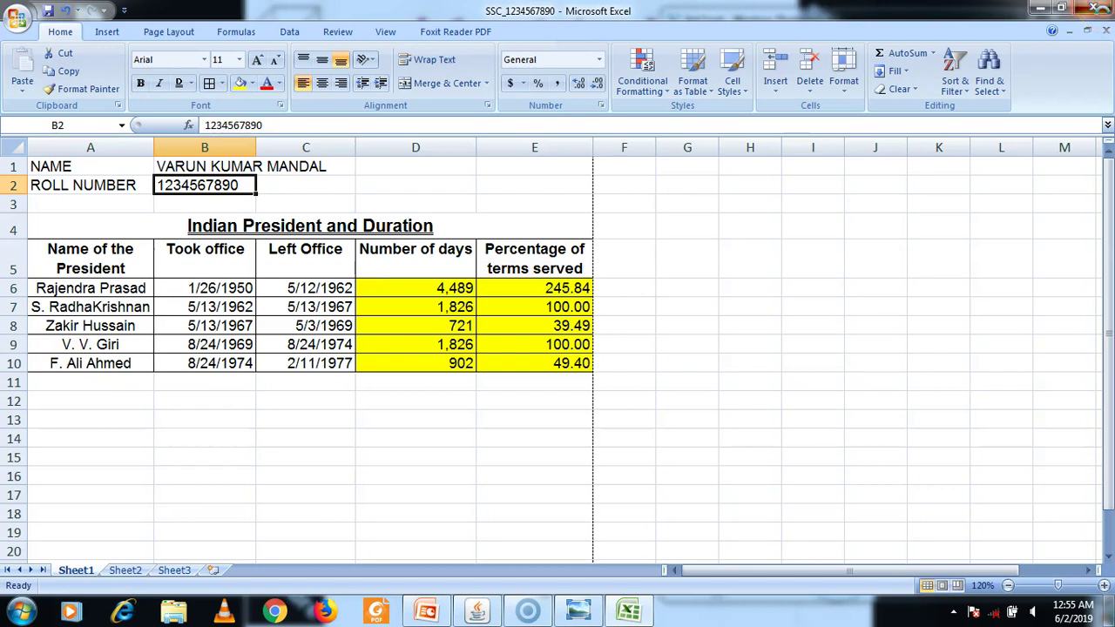
{"action": "left_click", "coordinate": [1094, 9]}
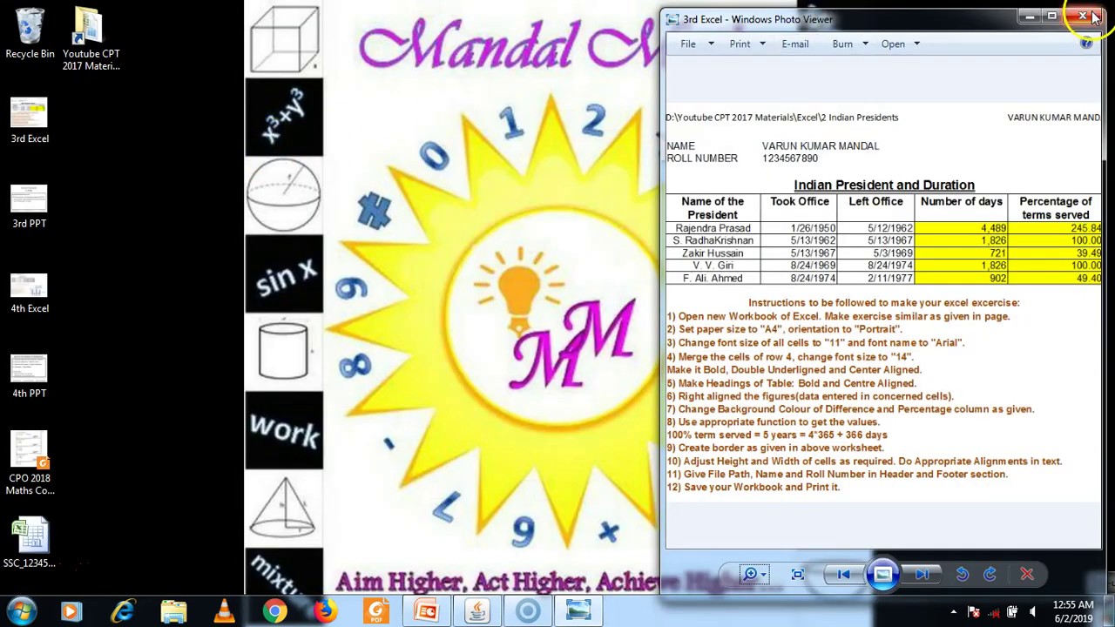
Replace the Excel reference image with the 3rd PPT slide image and launch PowerPoint 2007.
{"action": "left_click", "coordinate": [1090, 14]}
{"action": "double_click", "coordinate": [35, 202]}
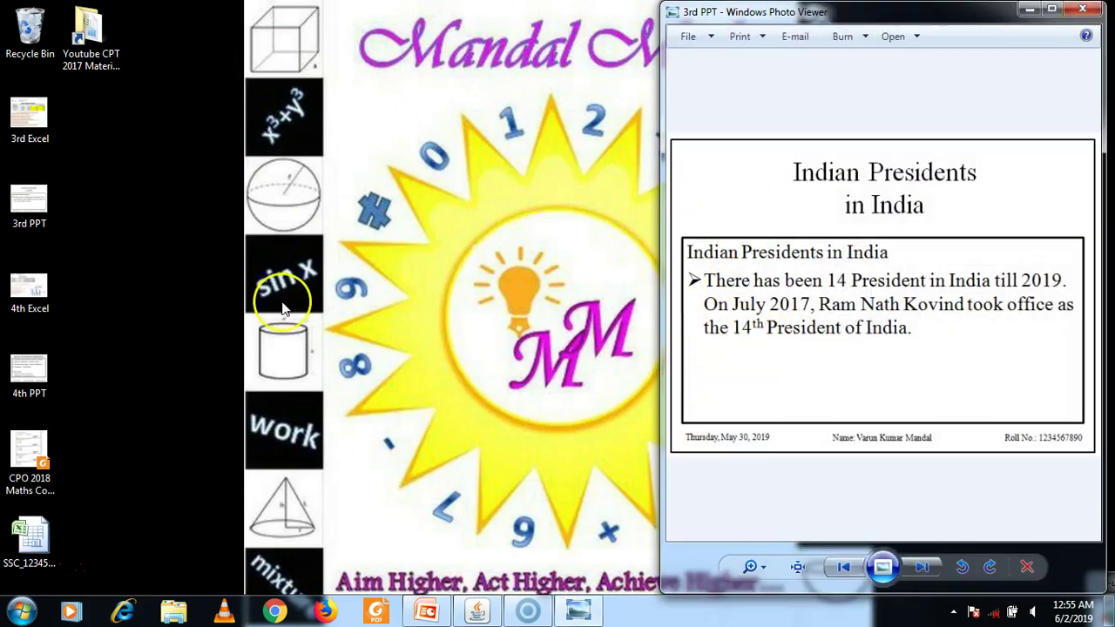
{"action": "left_click", "coordinate": [23, 609]}
{"action": "left_click", "coordinate": [67, 540]}
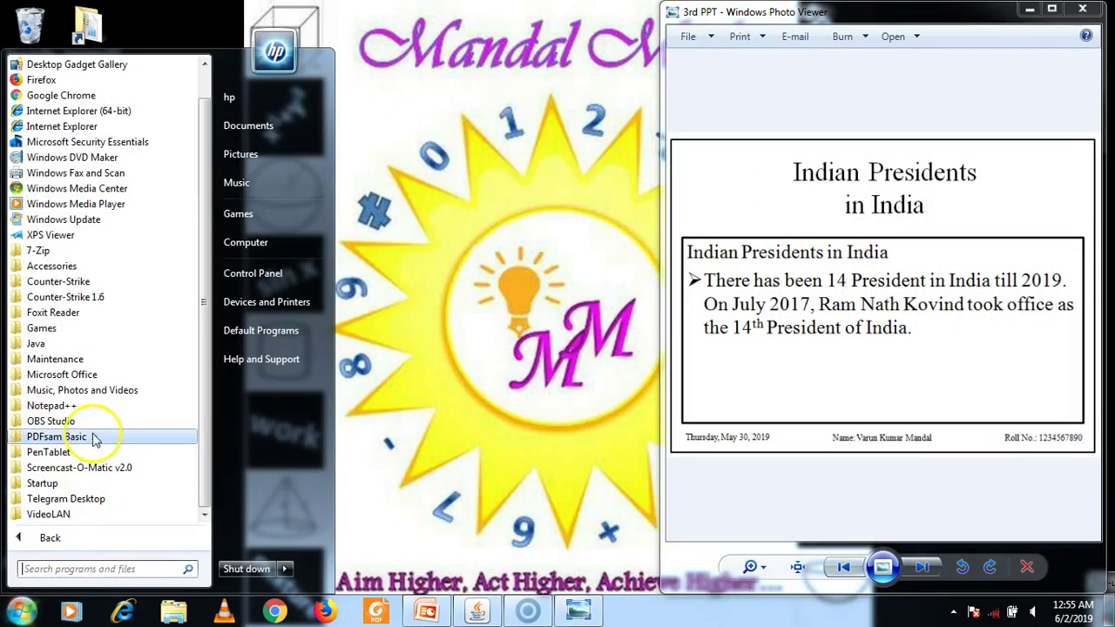
{"action": "left_click", "coordinate": [99, 379]}
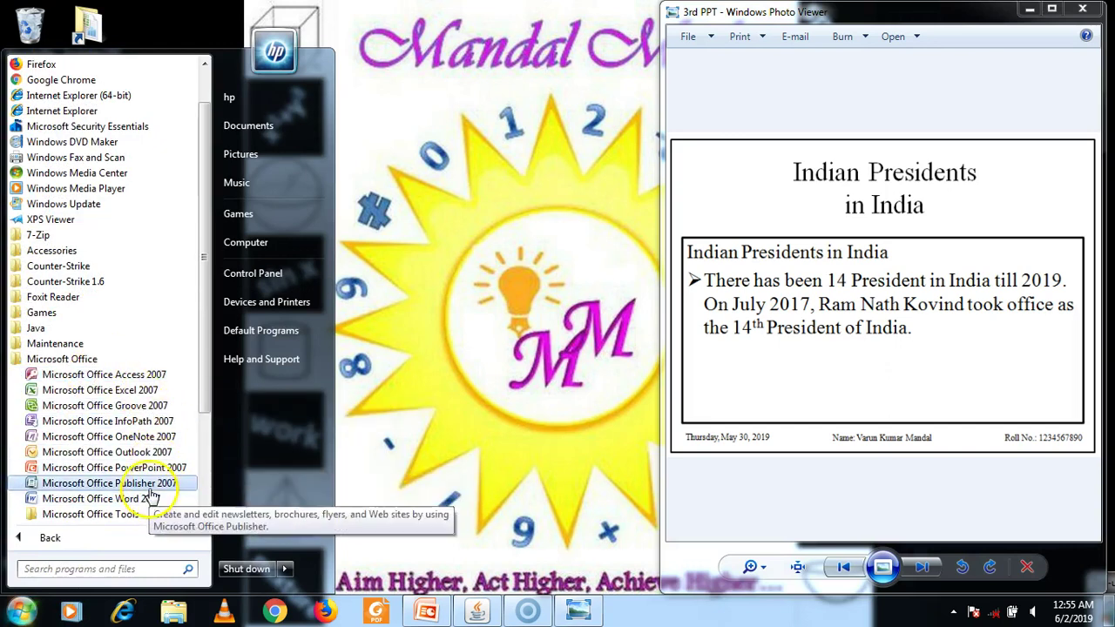
{"action": "left_click", "coordinate": [145, 474]}
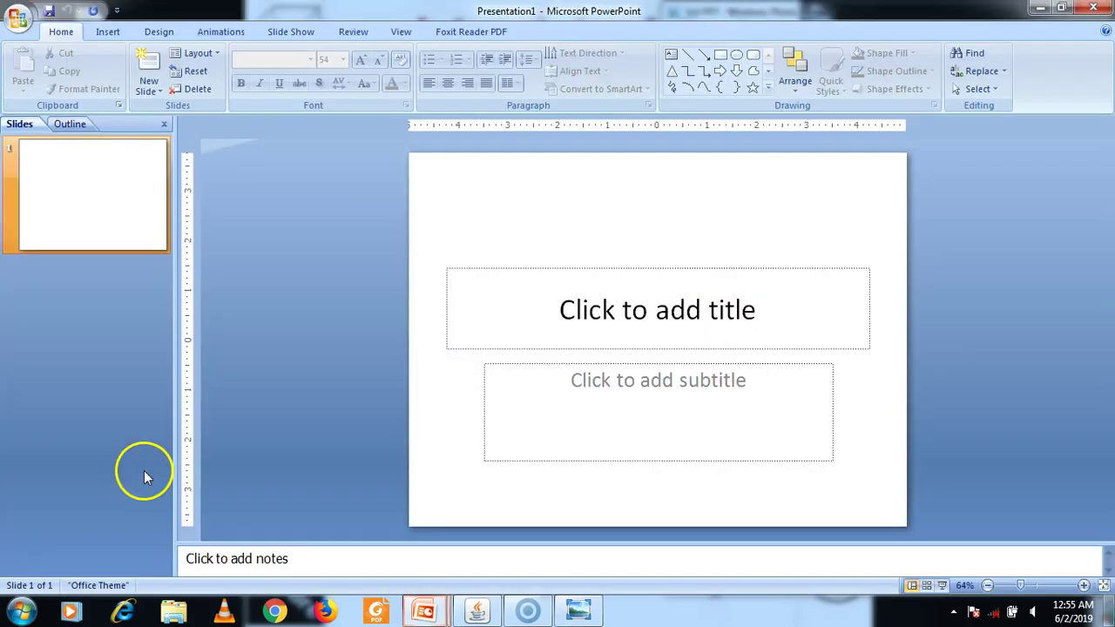
Save the blank presentation to the Desktop as SSC_ plus the roll number, then restore down the window.
{"action": "left_click", "coordinate": [22, 17]}
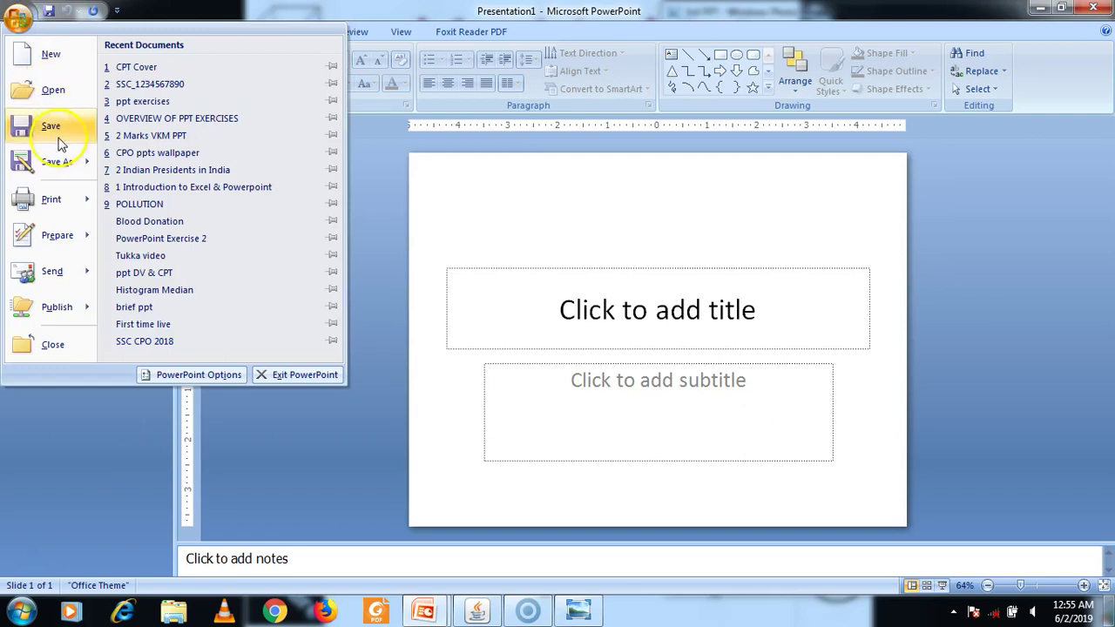
{"action": "left_click", "coordinate": [44, 125]}
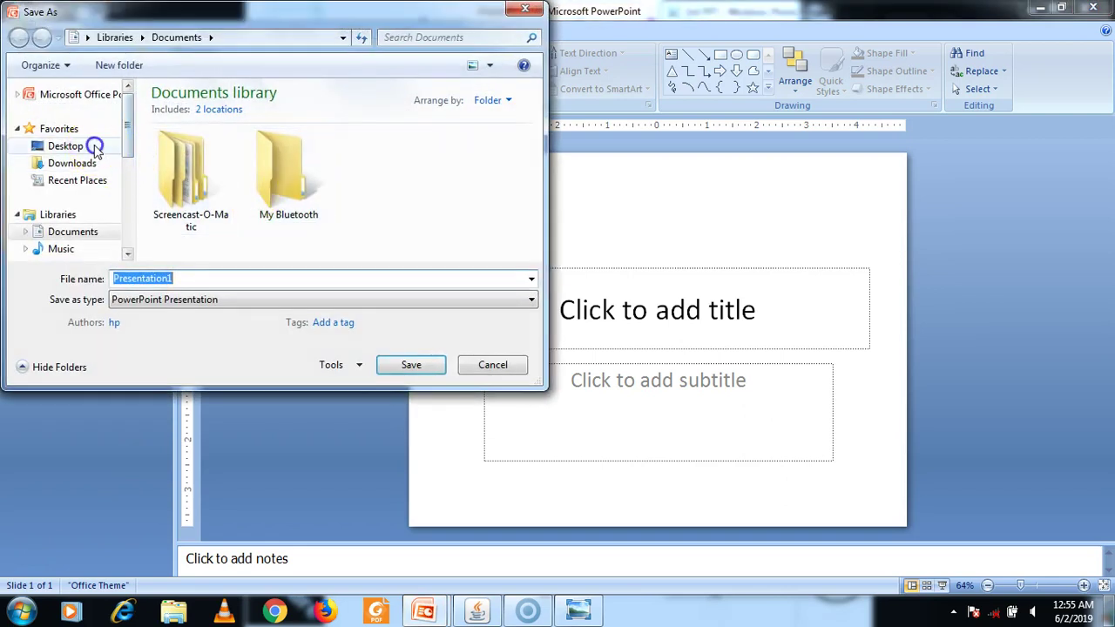
{"action": "left_click", "coordinate": [88, 146]}
{"action": "double_click", "coordinate": [174, 278]}
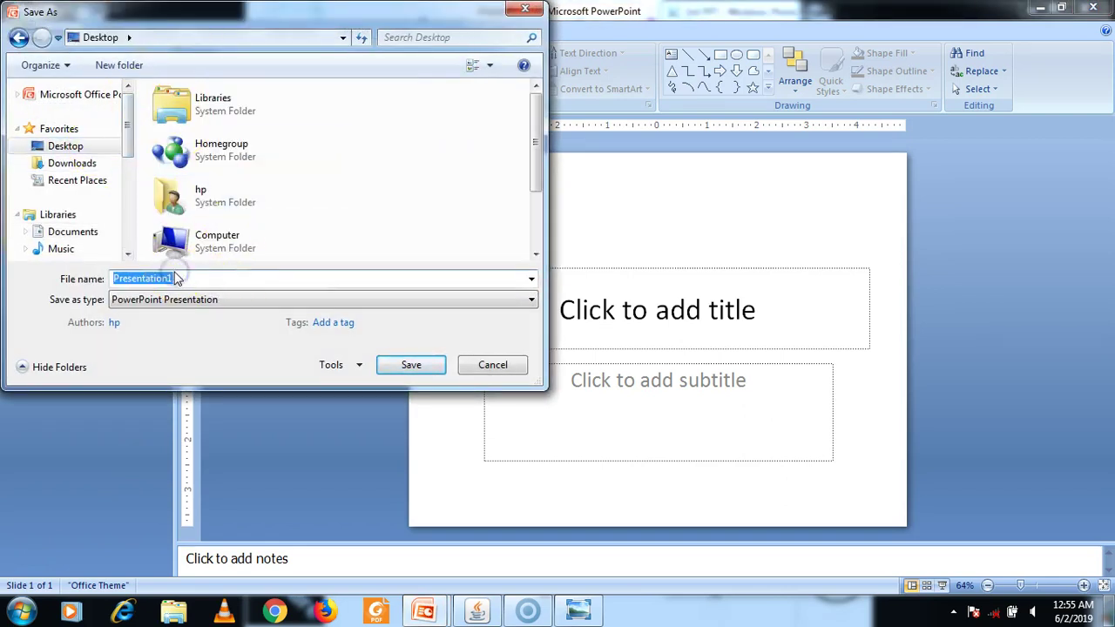
{"action": "type", "text": "ssc"}
{"action": "key", "text": "BackSpace"}
{"action": "key", "text": "BackSpace"}
{"action": "type", "text": "SSC_1234567890"}
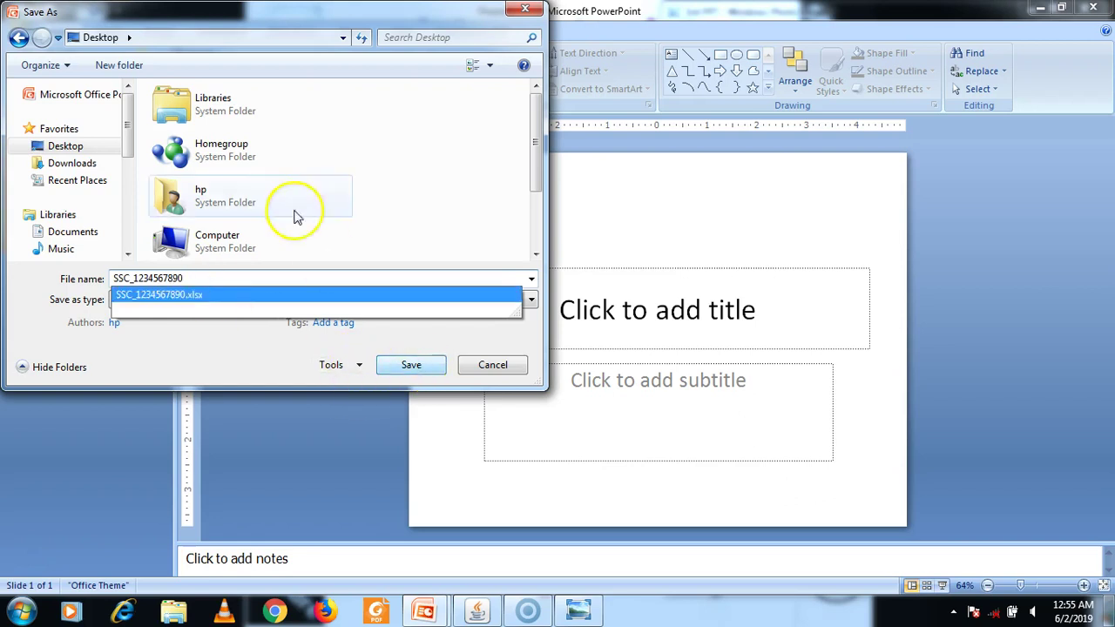
{"action": "left_click", "coordinate": [427, 369]}
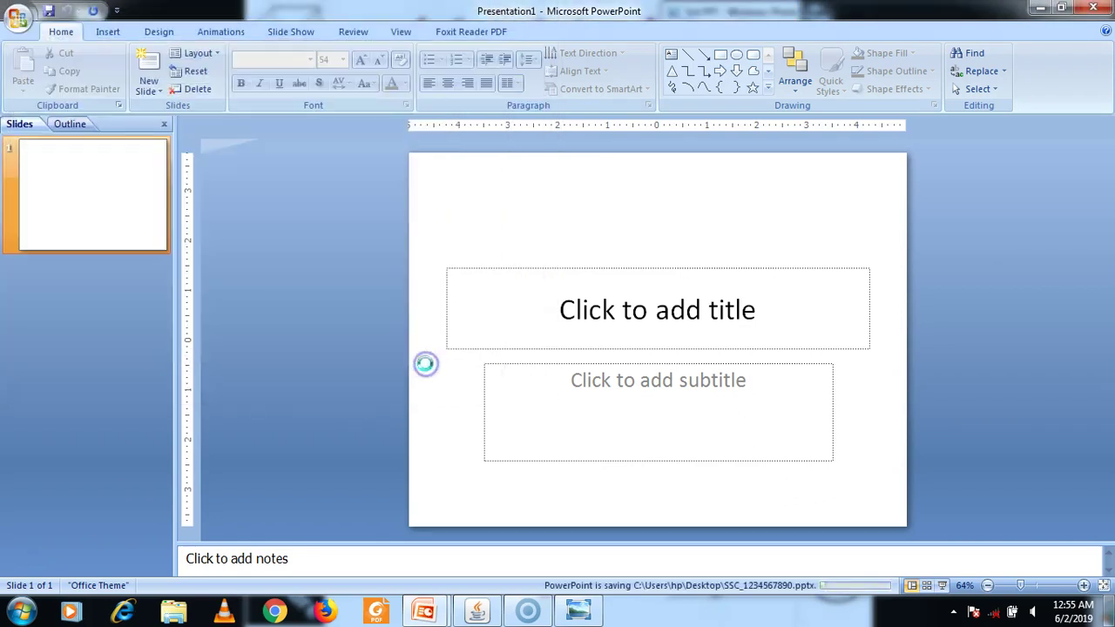
{"action": "left_click", "coordinate": [1064, 8]}
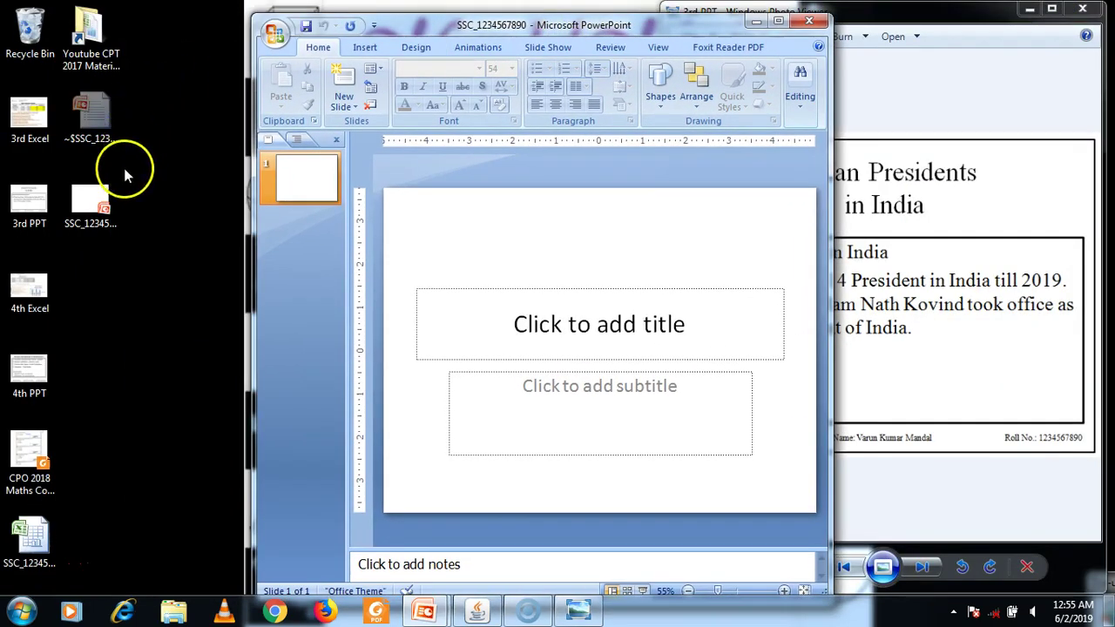
Give slide 1 the Title and Content layout, with a narrower thumbnail pane.
{"action": "left_click", "coordinate": [109, 207]}
{"action": "left_click_drag", "start_coordinate": [392, 28], "coordinate": [172, 15]}
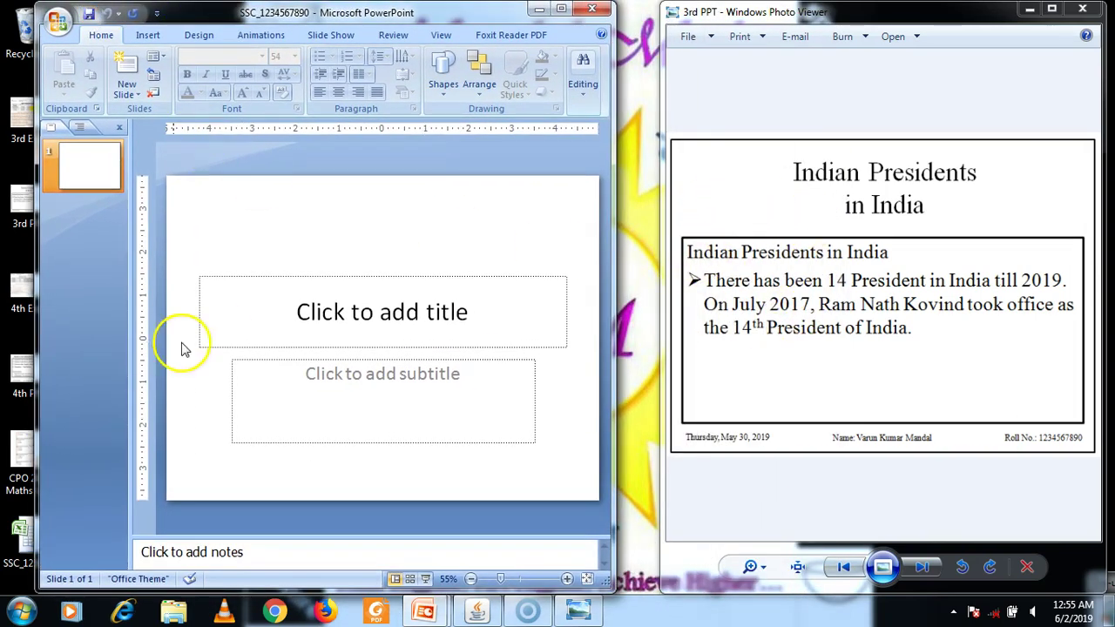
{"action": "left_click_drag", "start_coordinate": [132, 329], "coordinate": [104, 325]}
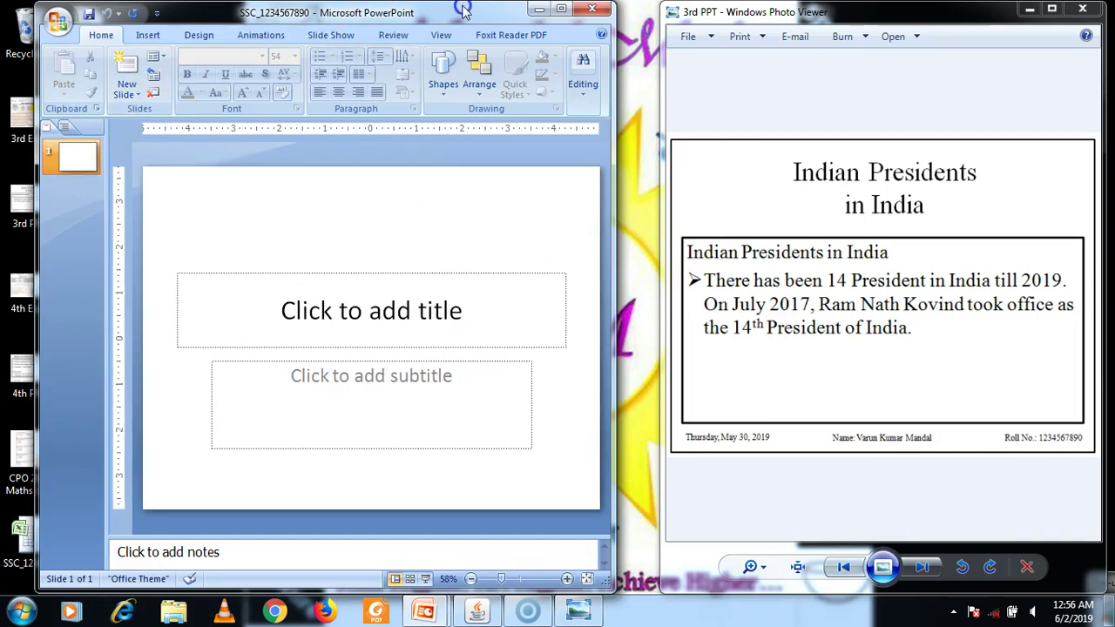
{"action": "double_click", "coordinate": [383, 12]}
{"action": "left_click", "coordinate": [199, 55]}
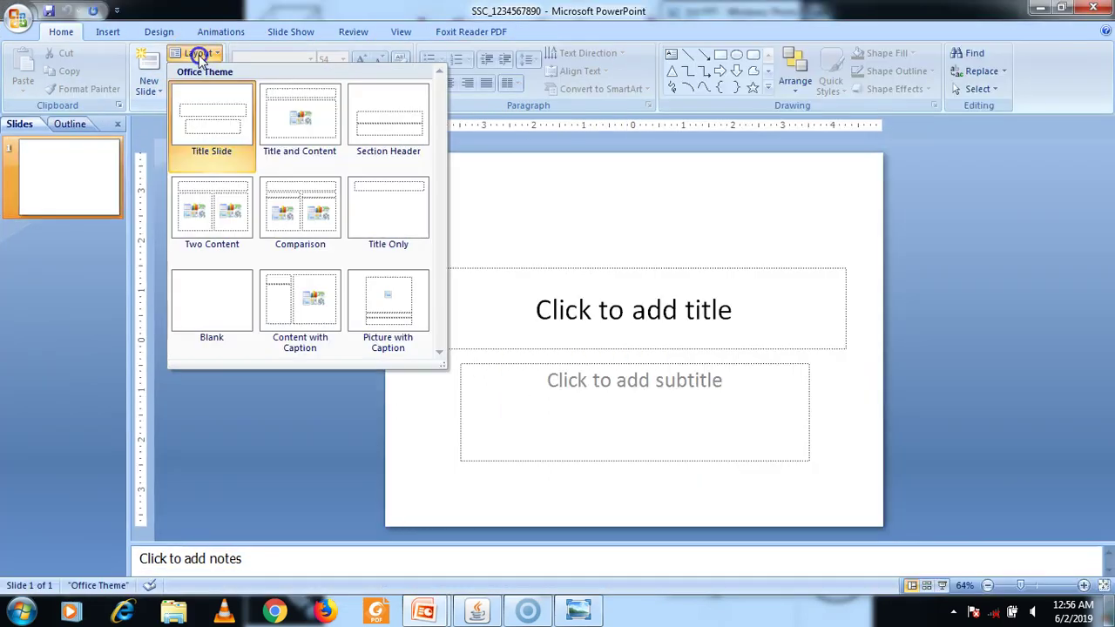
{"action": "left_click", "coordinate": [301, 113]}
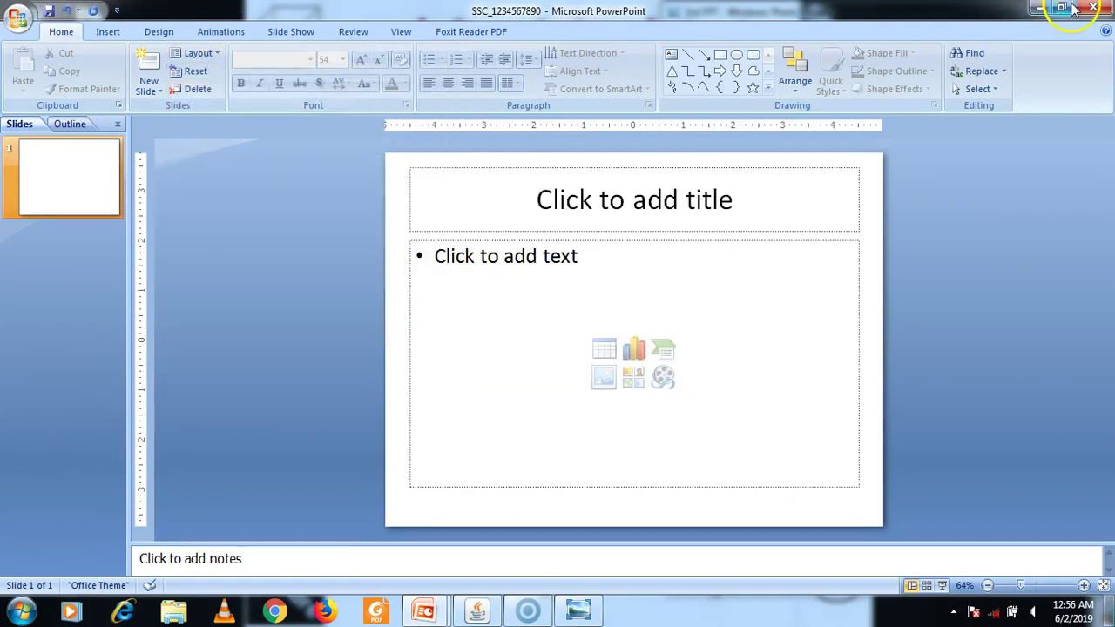
{"action": "left_click", "coordinate": [1061, 8]}
{"action": "left_click", "coordinate": [412, 200]}
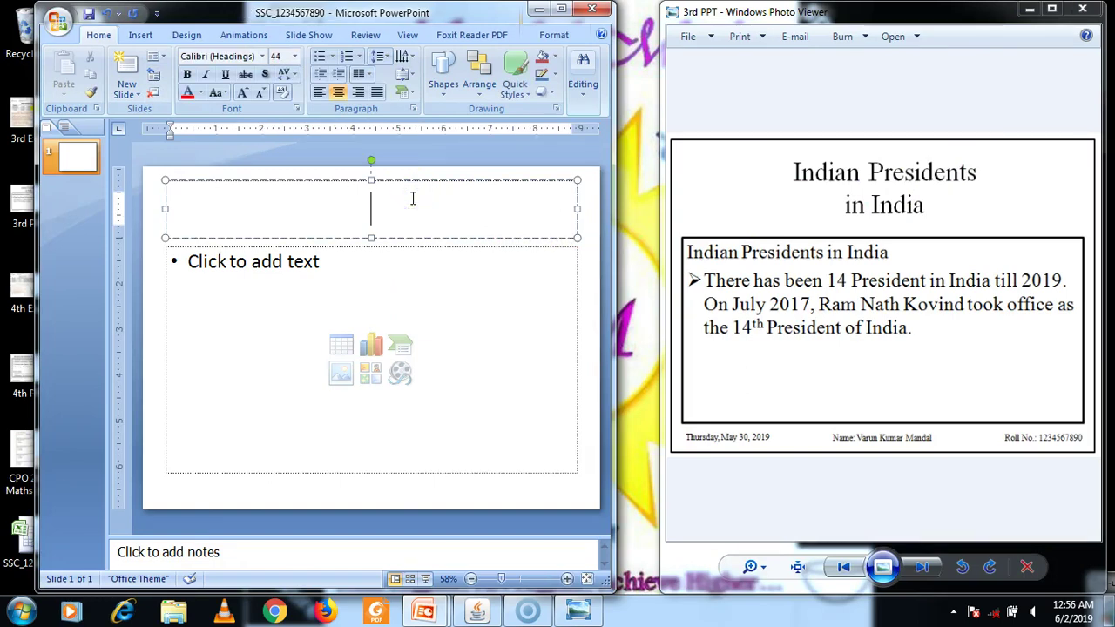
Type the title 'Indian Presidents' with 'in India' on a second line.
{"action": "type", "text": "Indian"}
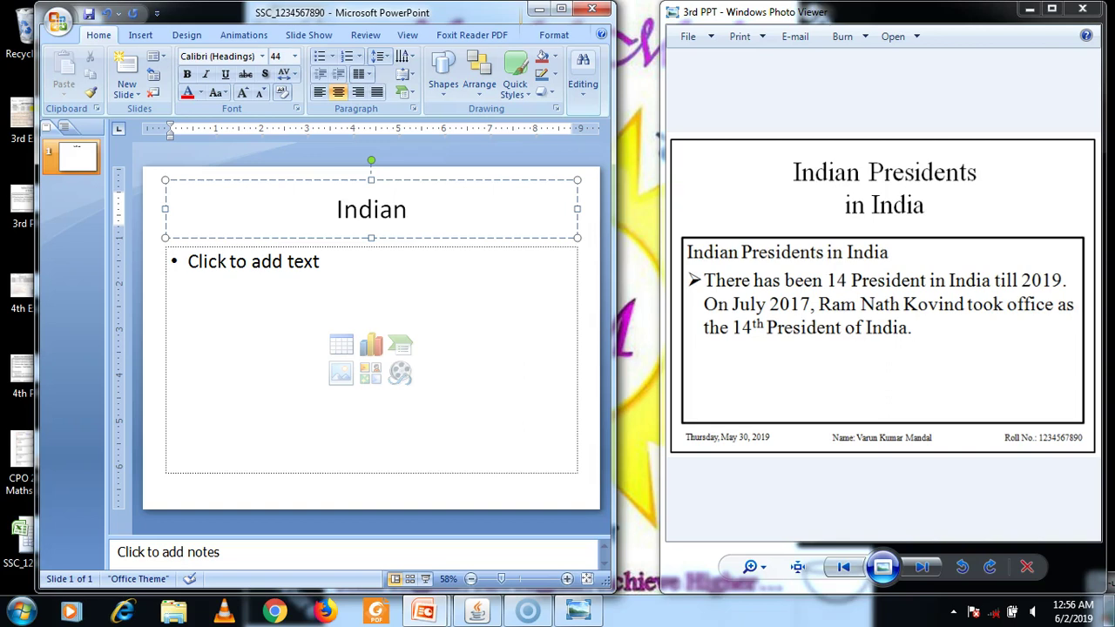
{"action": "type", "text": " Pres"}
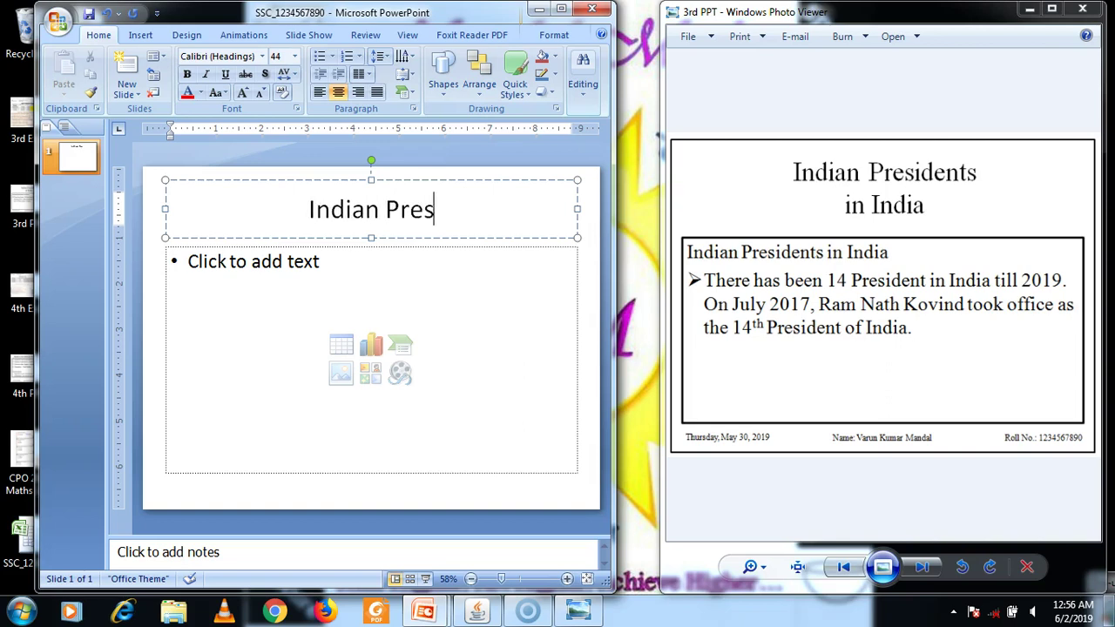
{"action": "type", "text": "idents"}
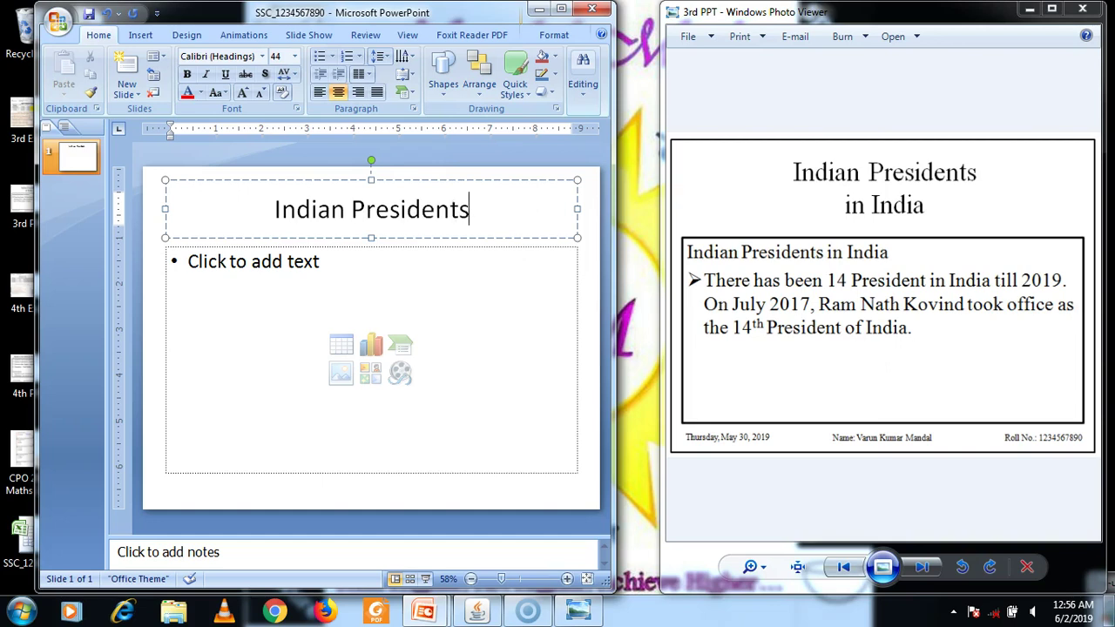
{"action": "key", "text": "Return"}
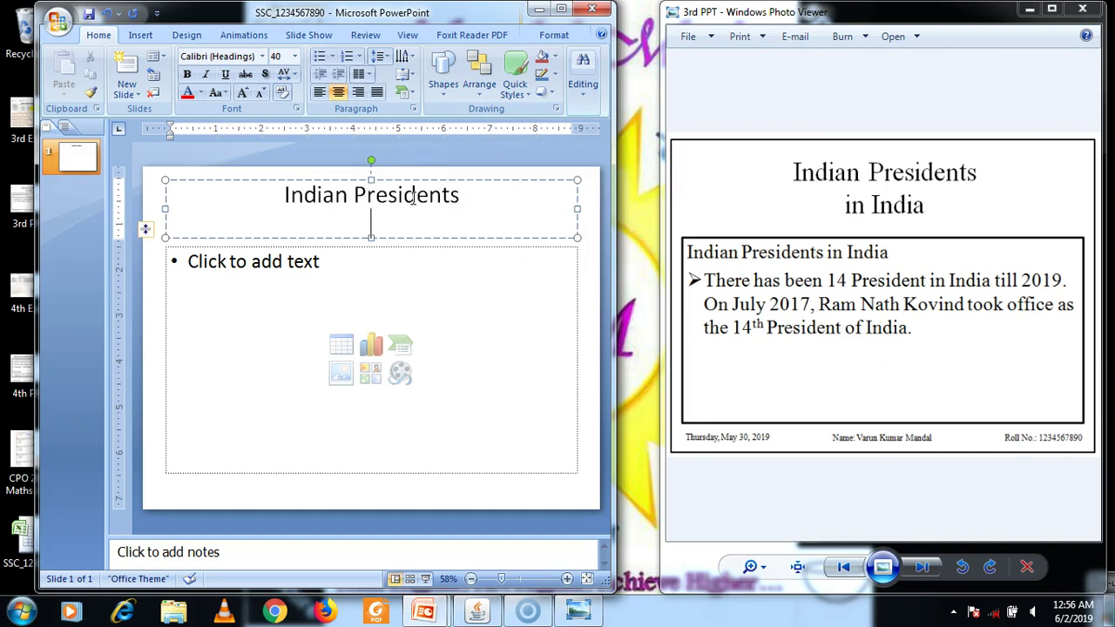
{"action": "type", "text": "in India"}
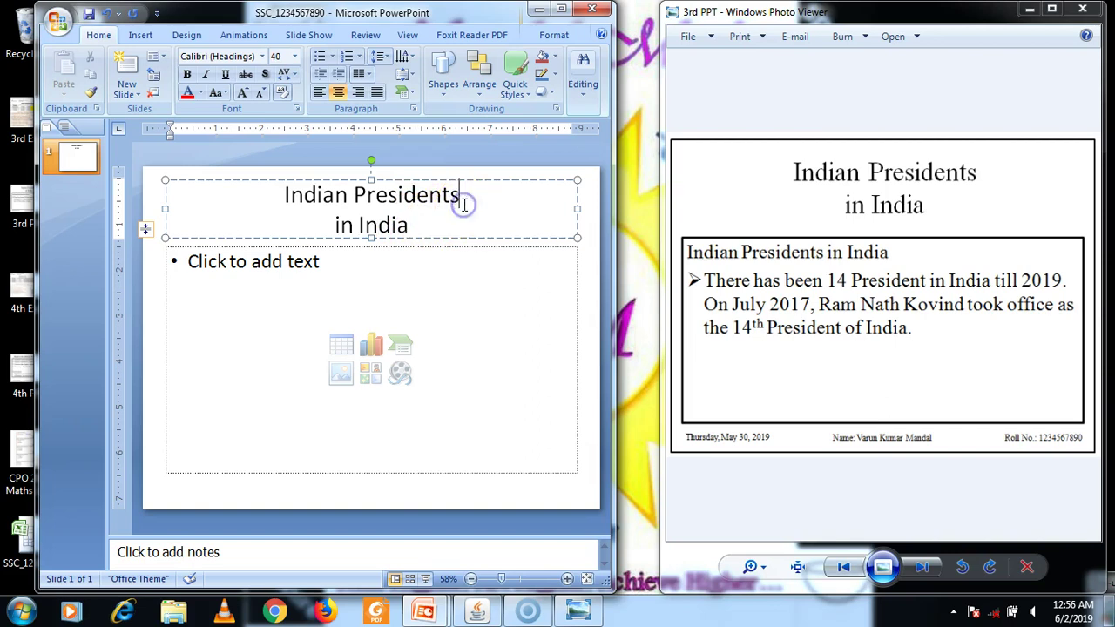
{"action": "key", "text": "Return"}
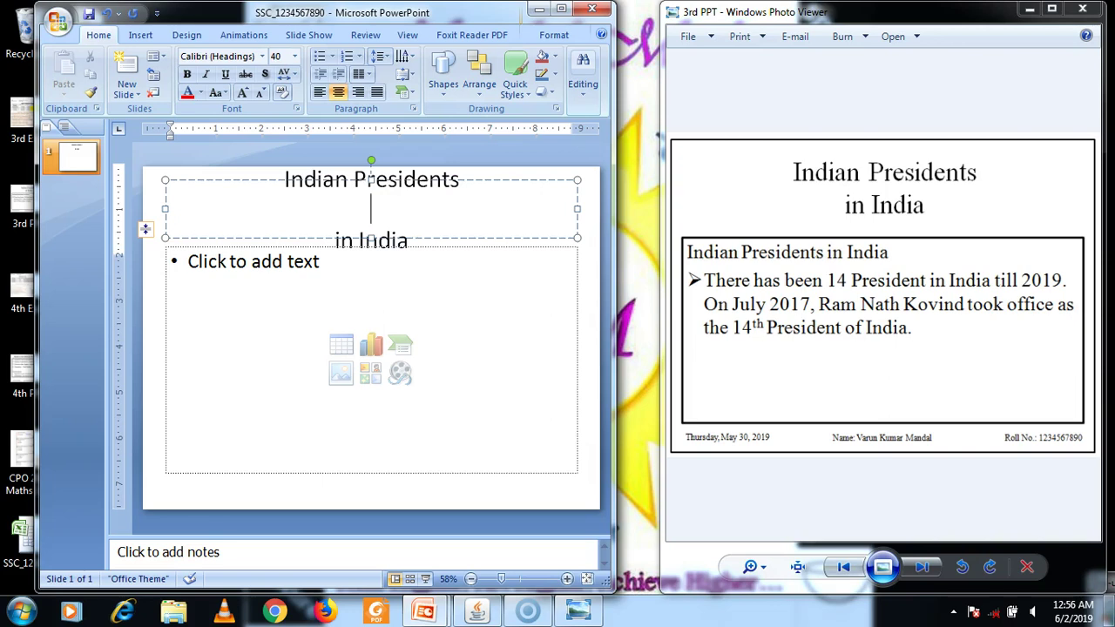
{"action": "key", "text": "BackSpace"}
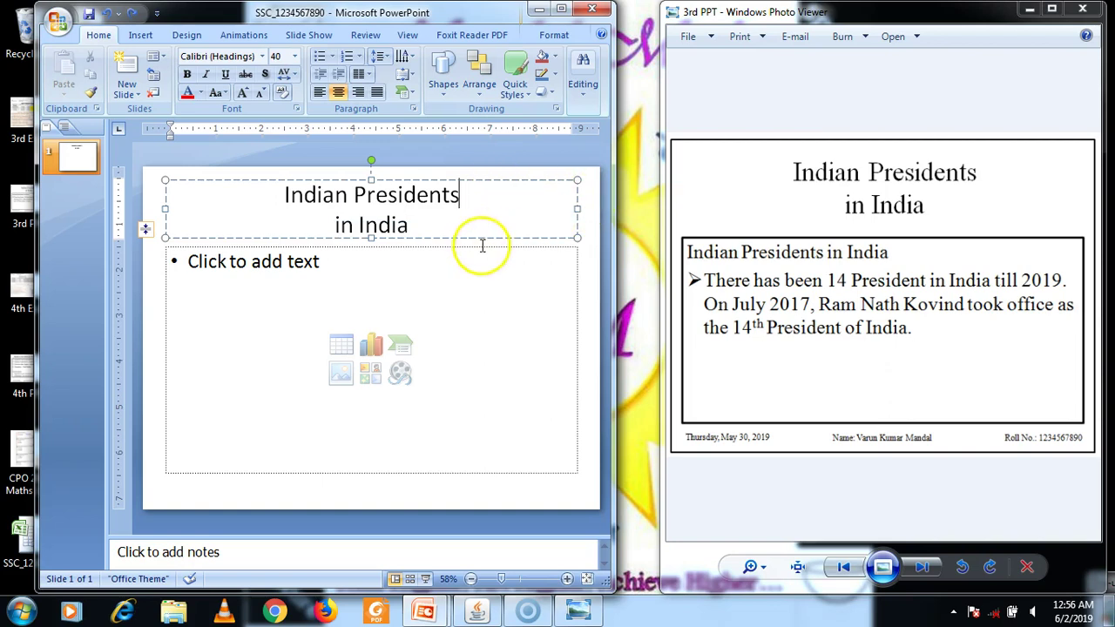
Type an unbulleted first body line 'Indian Presidents in India' and begin a new line below.
{"action": "left_click", "coordinate": [370, 261]}
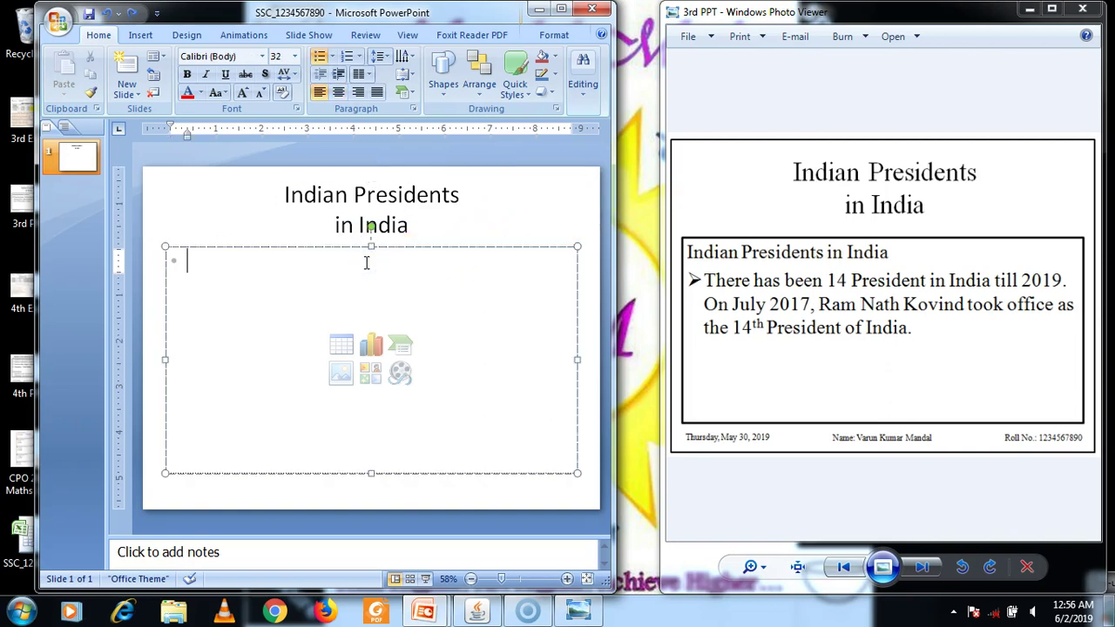
{"action": "key", "text": "BackSpace"}
{"action": "type", "text": "Indian Presidents in "}
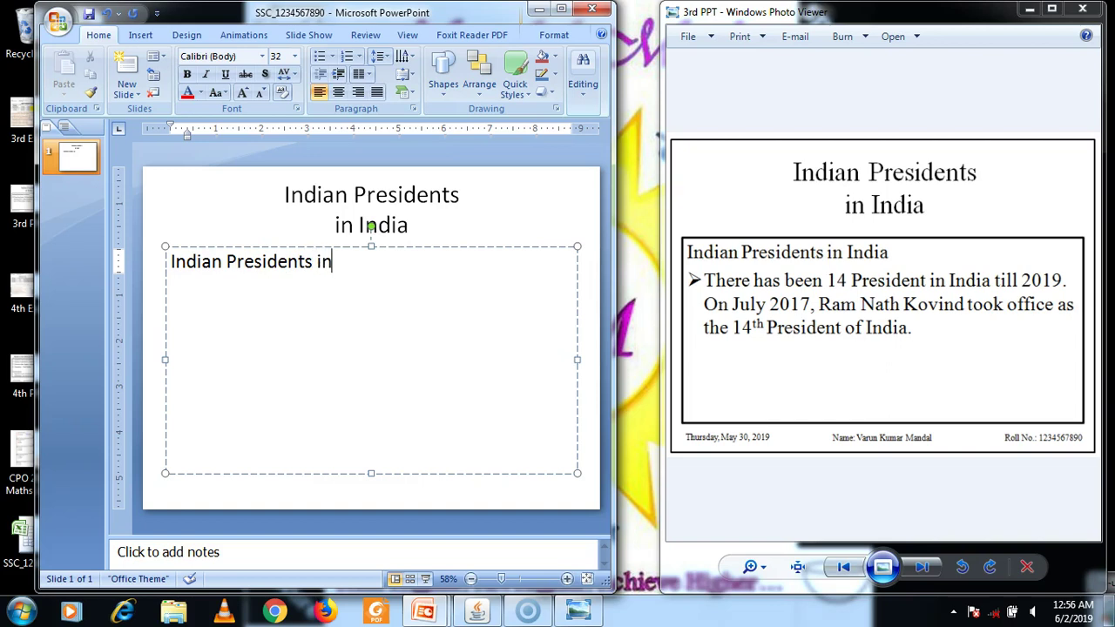
{"action": "type", "text": "India"}
{"action": "key", "text": "Return"}
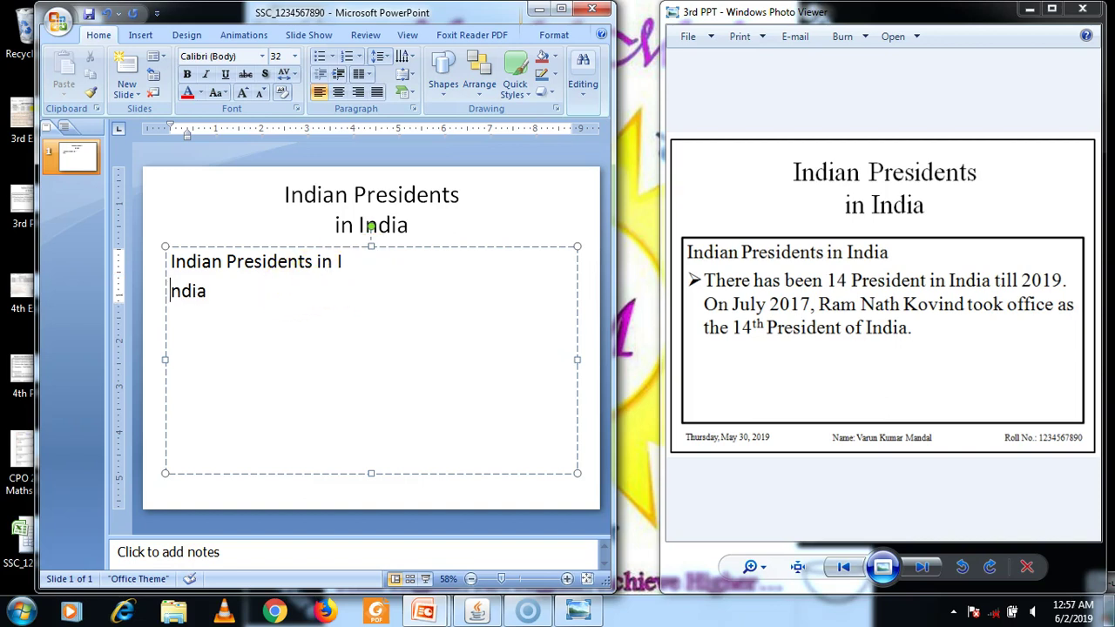
{"action": "key", "text": "BackSpace"}
{"action": "key", "text": "Return"}
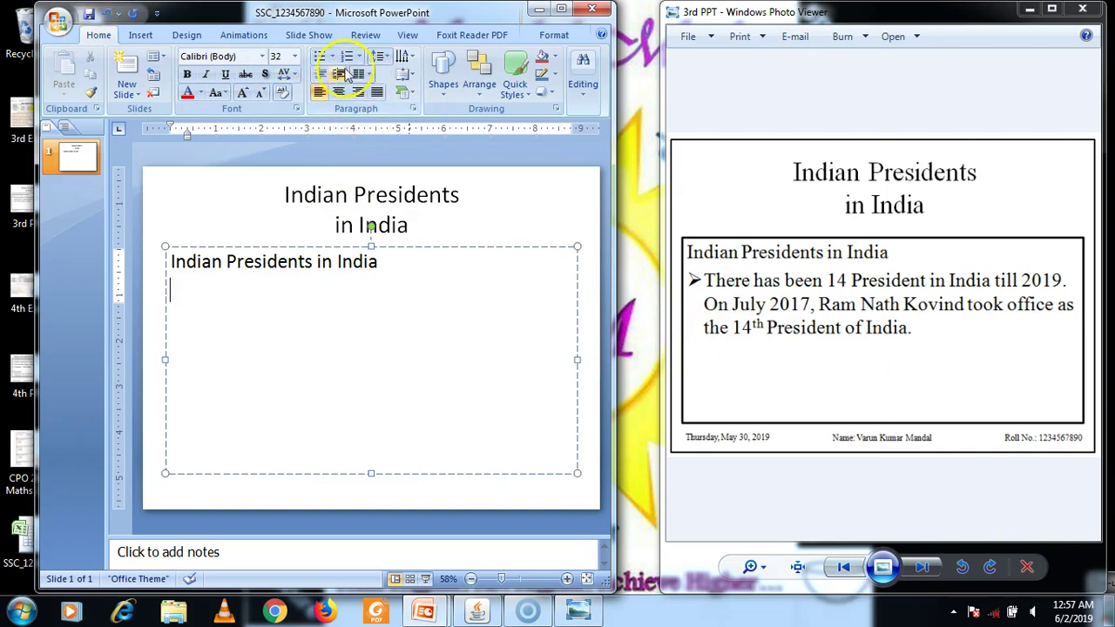
Add an arrow-bulleted line reading 'There has been 14 Presidents in India till 2019'.
{"action": "left_click", "coordinate": [329, 56]}
{"action": "left_click", "coordinate": [366, 246]}
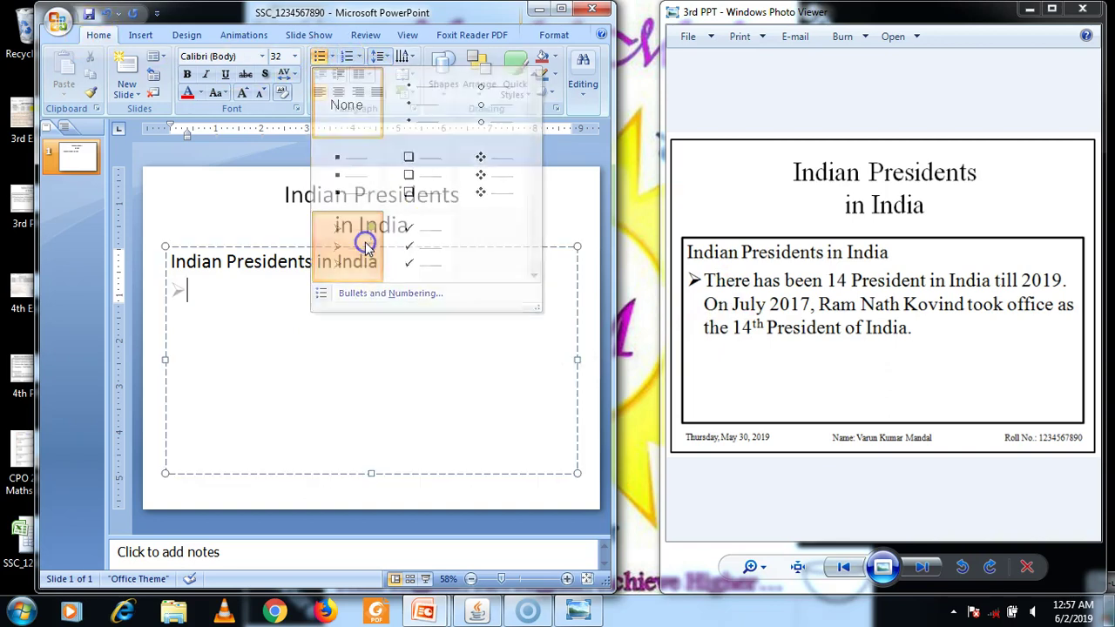
{"action": "type", "text": "T"}
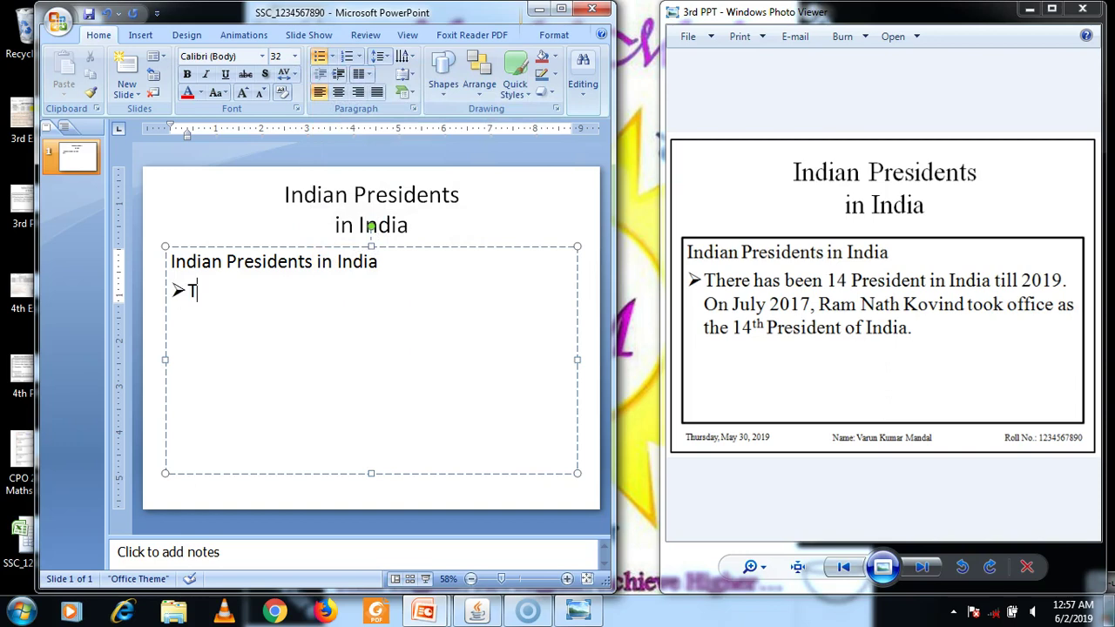
{"action": "type", "text": "here has been14PResid"}
{"action": "key", "text": "BackSpace"}
{"action": "key", "text": "BackSpace"}
{"action": "key", "text": "BackSpace"}
{"action": "key", "text": "BackSpace"}
{"action": "key", "text": "BackSpace"}
{"action": "type", "text": "ed"}
{"action": "key", "text": "BackSpace"}
{"action": "type", "text": "sidents in India till 2019."}
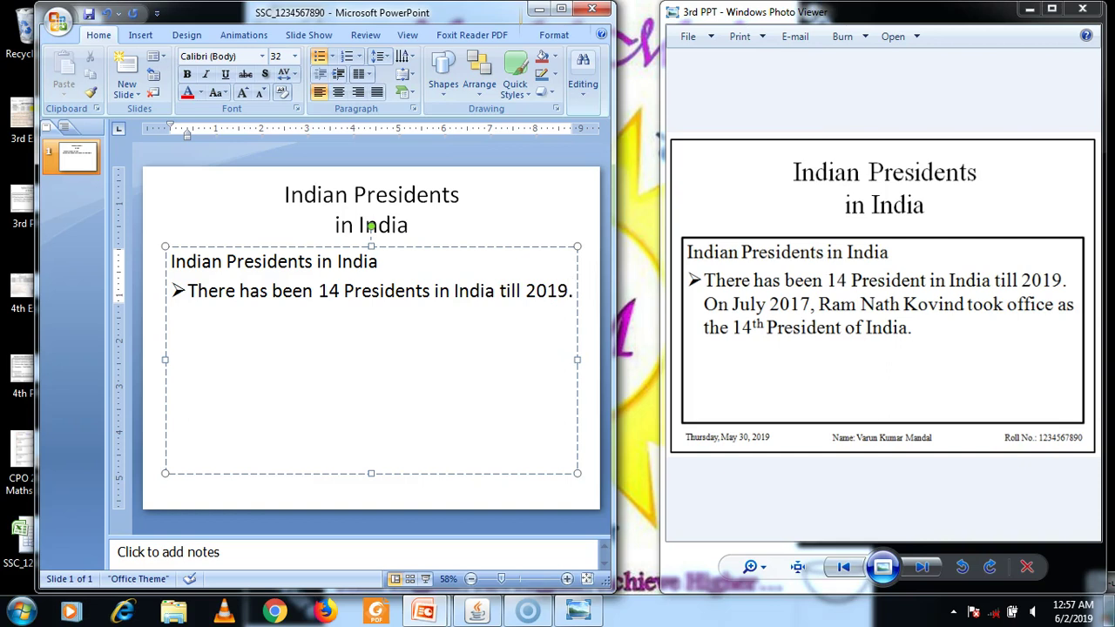
Continue the bullet with 'July 2017, Ram Nath Kovind took office as the 14th President of India'.
{"action": "key", "text": "Return"}
{"action": "key", "text": "BackSpace"}
{"action": "key", "text": "BackSpace"}
{"action": "key", "text": "BackSpace"}
{"action": "key", "text": "shift+Return"}
{"action": "type", "text": "Ju"}
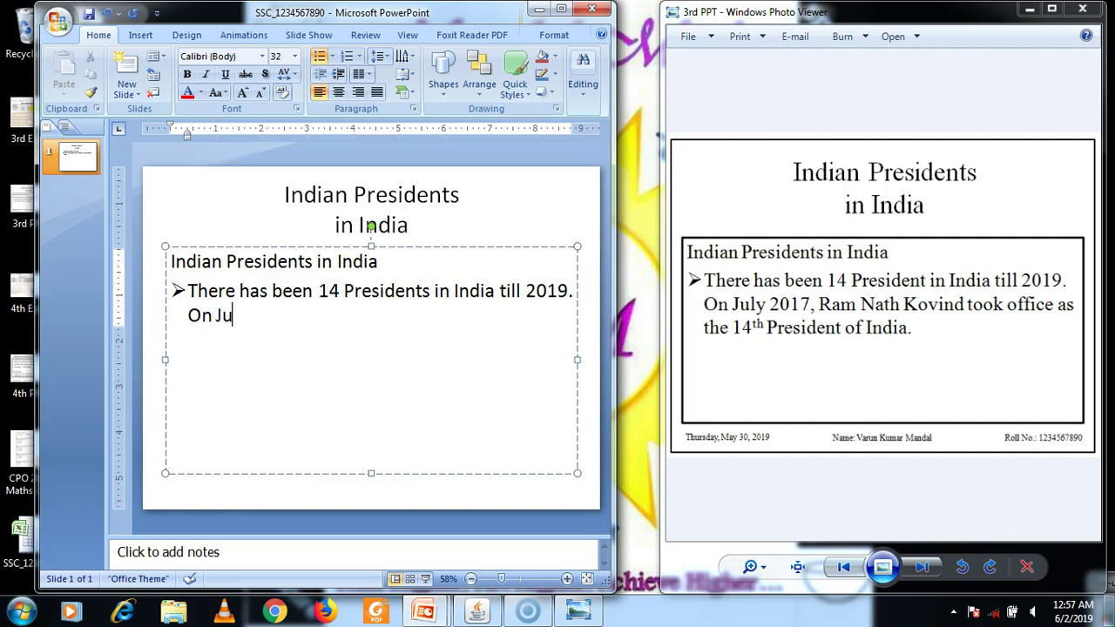
{"action": "type", "text": "ly 2017, R"}
{"action": "type", "text": "am Nath Kovind tokk office"}
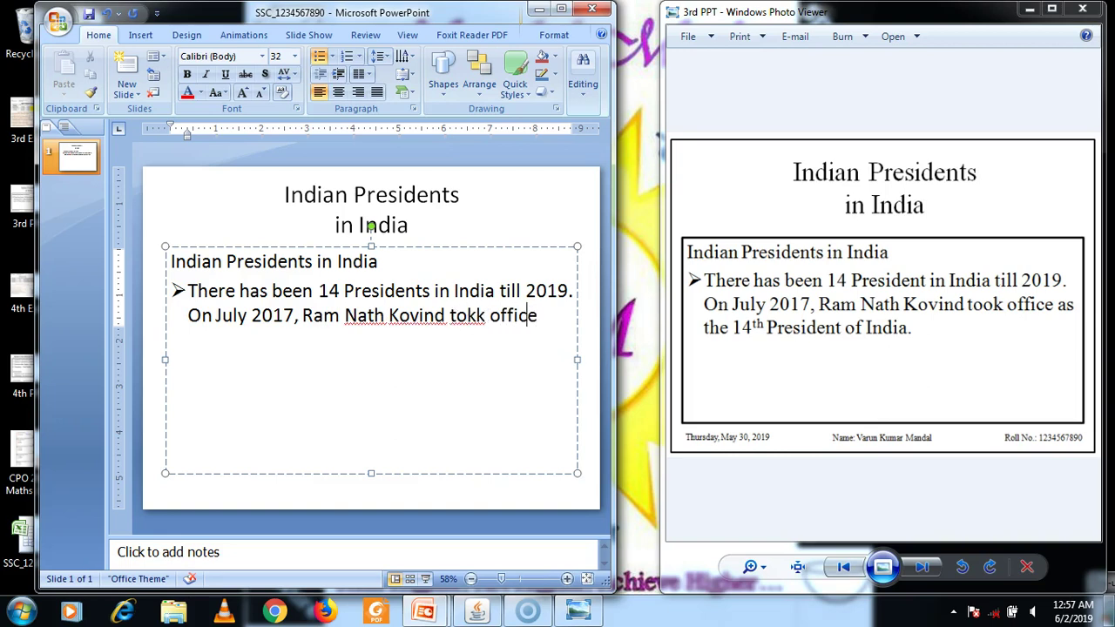
{"action": "key", "text": "BackSpace"}
{"action": "type", "text": "o"}
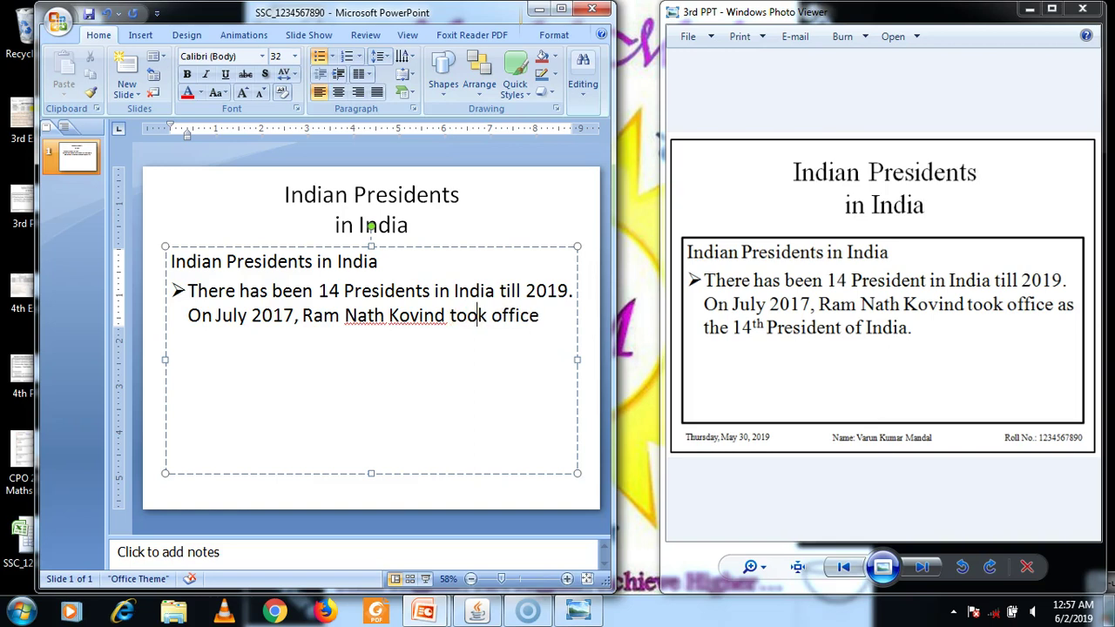
{"action": "type", "text": " asthe"}
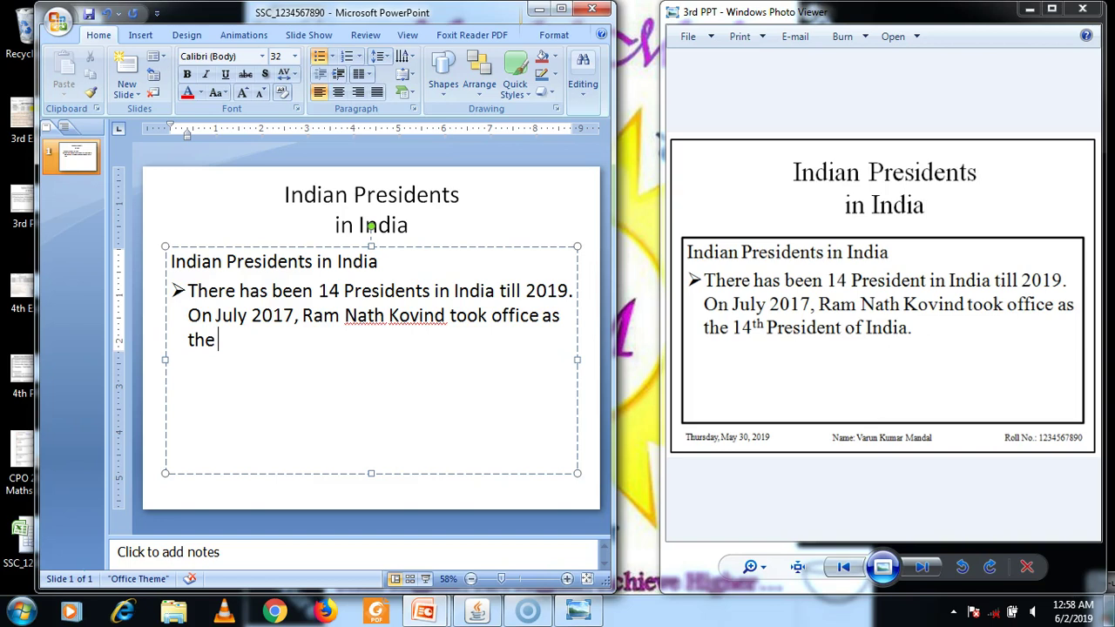
{"action": "type", "text": "5th"}
{"action": "key", "text": "BackSpace"}
{"action": "key", "text": "BackSpace"}
{"action": "key", "text": "BackSpace"}
{"action": "type", "text": "4th President of "}
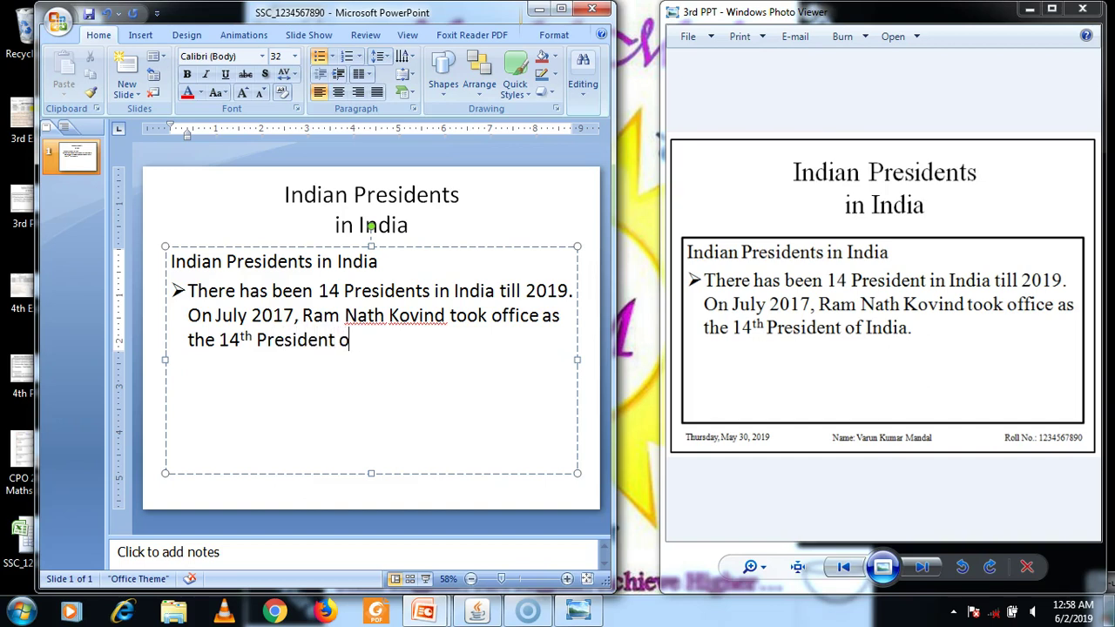
{"action": "type", "text": "India."}
Maximize the window, show the ruler, and indent the bullet's wrapped lines past the arrow.
{"action": "left_click", "coordinate": [560, 10]}
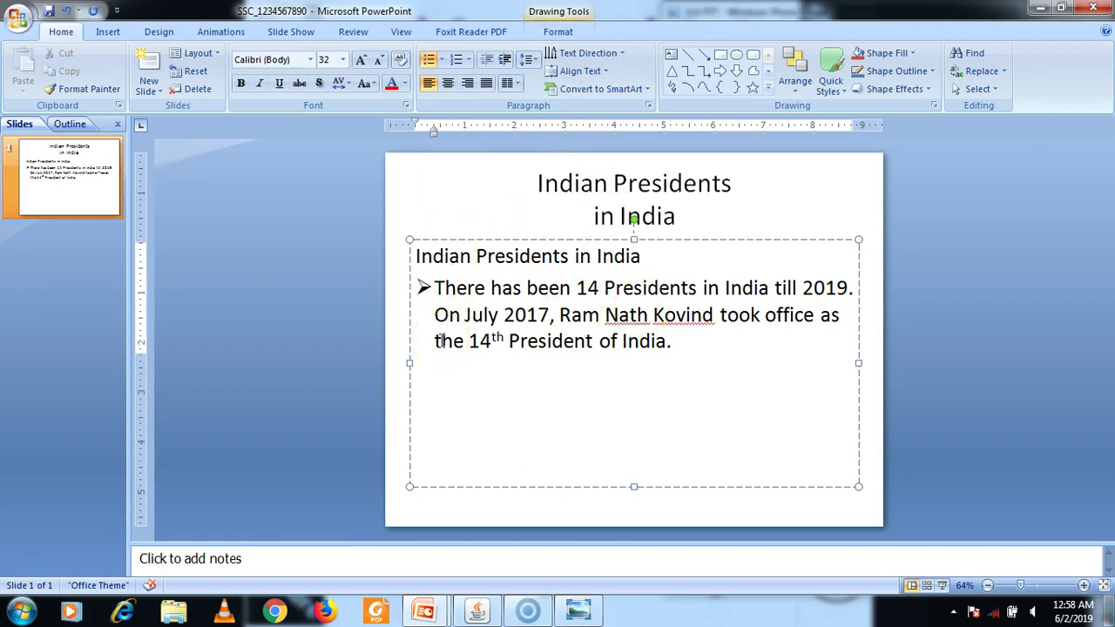
{"action": "left_click", "coordinate": [404, 32]}
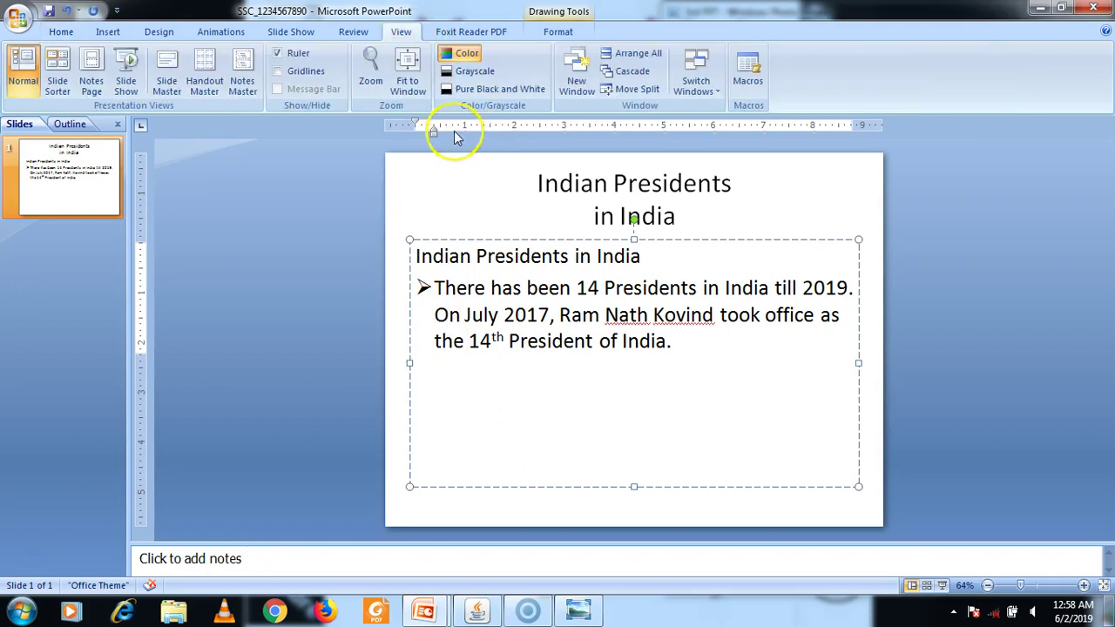
{"action": "left_click", "coordinate": [278, 54]}
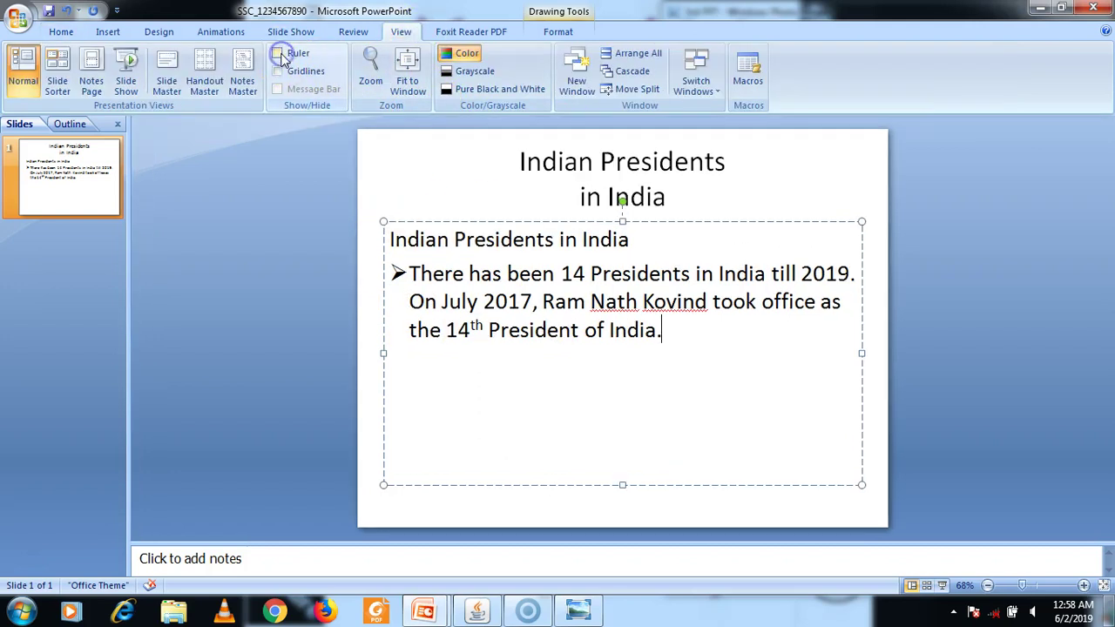
{"action": "key", "text": "BackSpace"}
{"action": "key", "text": "BackSpace"}
{"action": "key", "text": "BackSpace"}
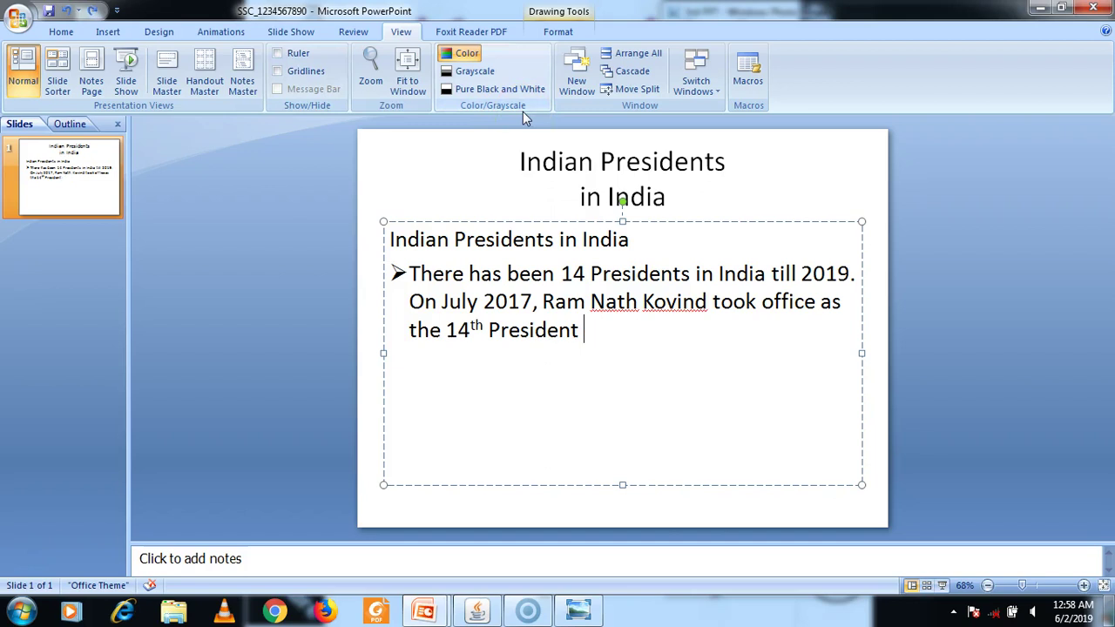
{"action": "key", "text": "ctrl+z"}
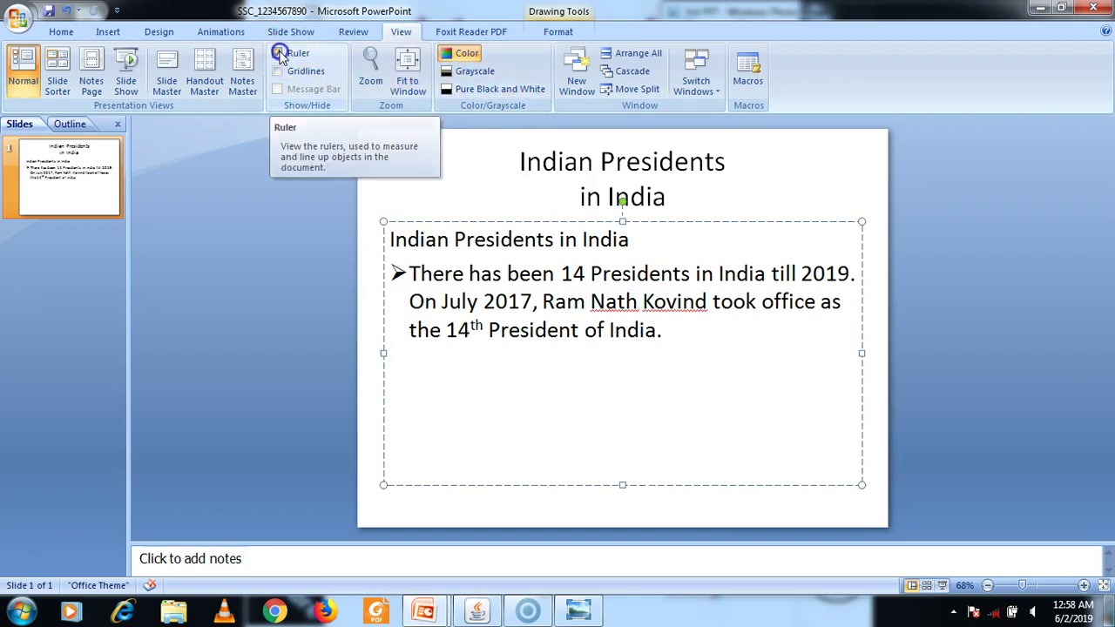
{"action": "left_click", "coordinate": [292, 54]}
{"action": "left_click_drag", "start_coordinate": [432, 131], "coordinate": [416, 128]}
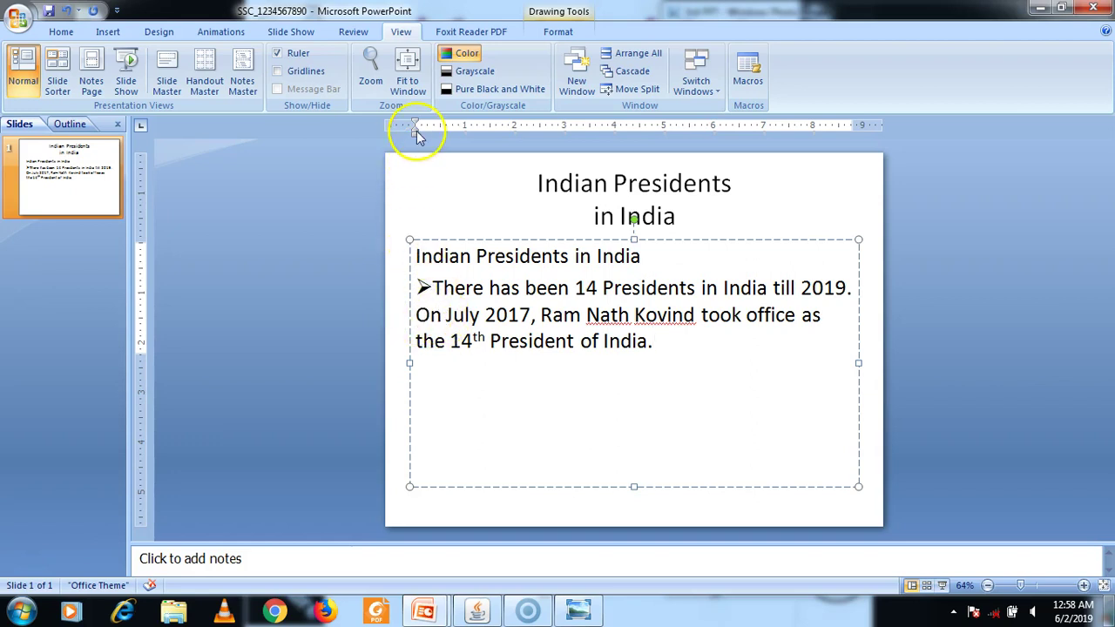
{"action": "left_click_drag", "start_coordinate": [416, 130], "coordinate": [435, 136]}
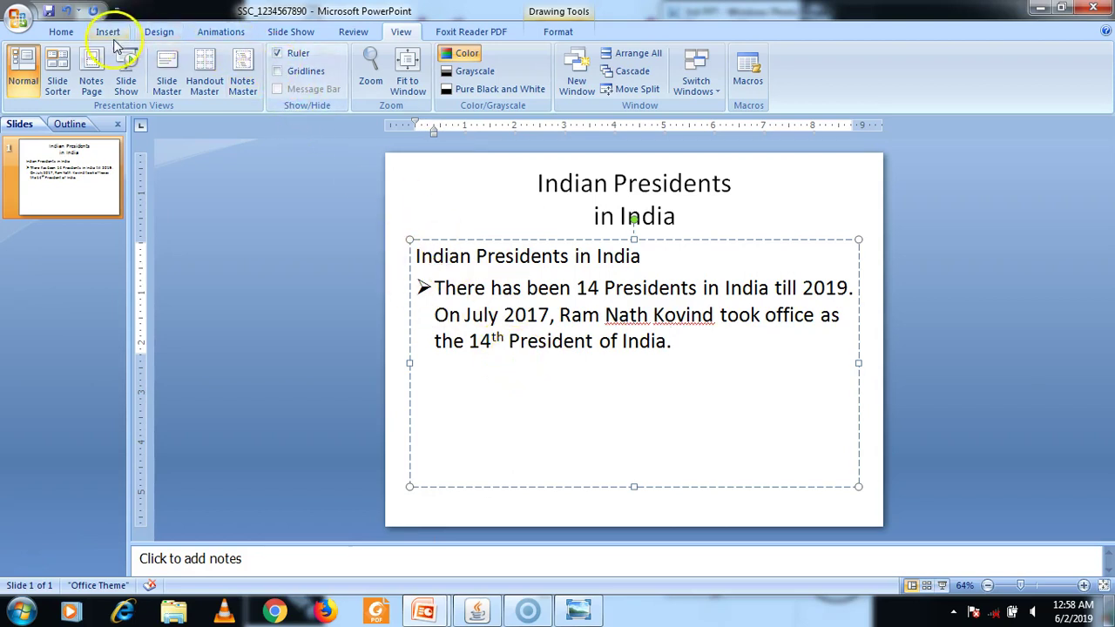
Recheck the ruler display and save the presentation.
{"action": "left_click", "coordinate": [59, 31]}
{"action": "left_click", "coordinate": [397, 33]}
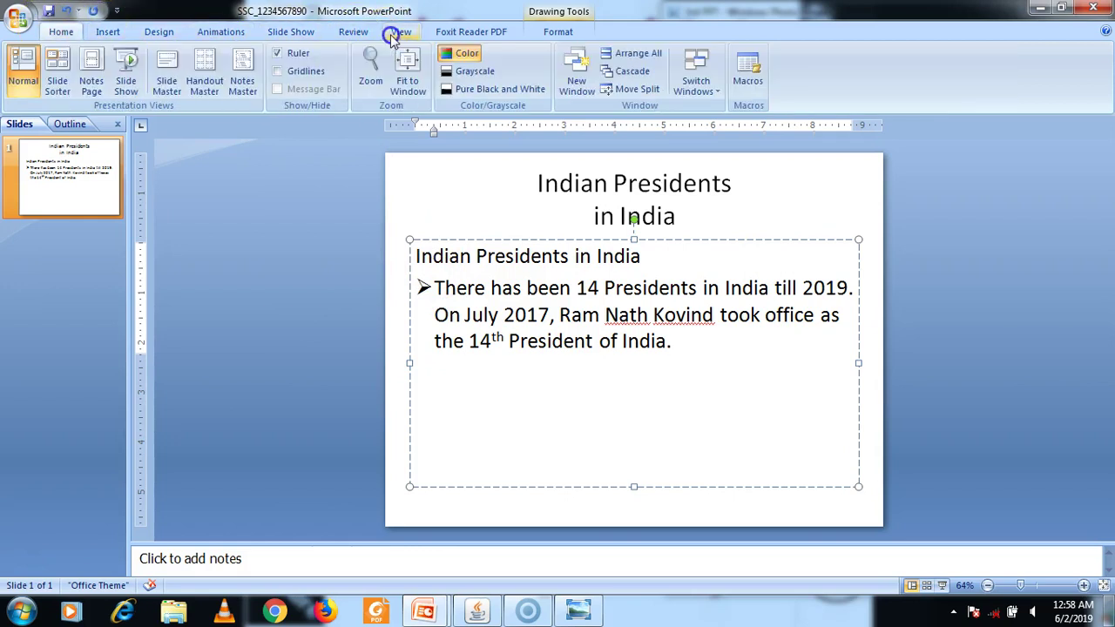
{"action": "left_click", "coordinate": [293, 54]}
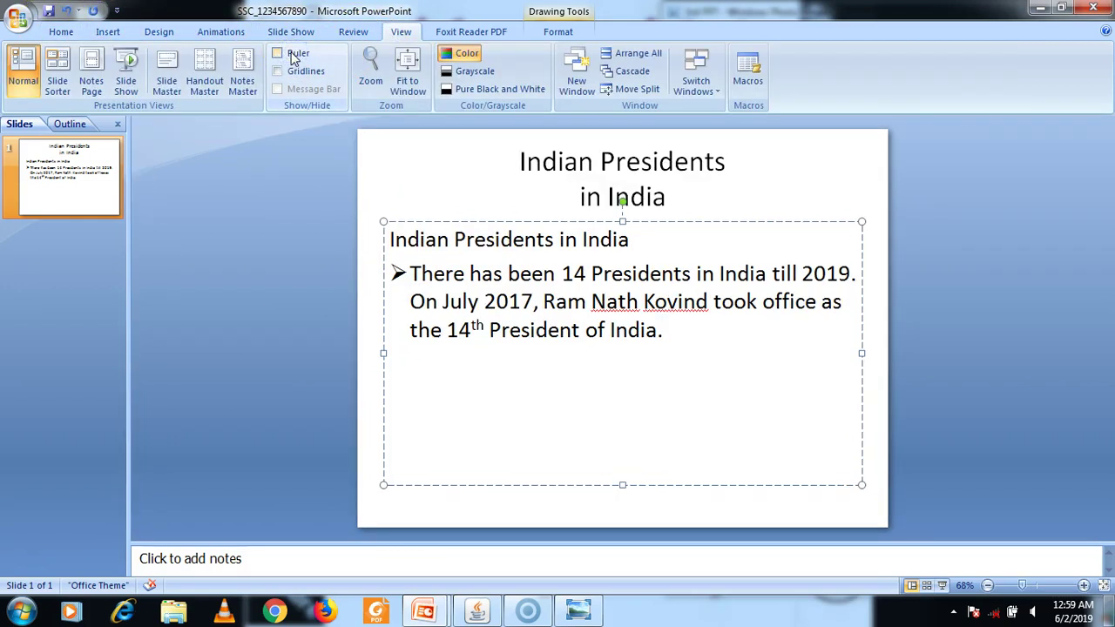
{"action": "left_click", "coordinate": [294, 58]}
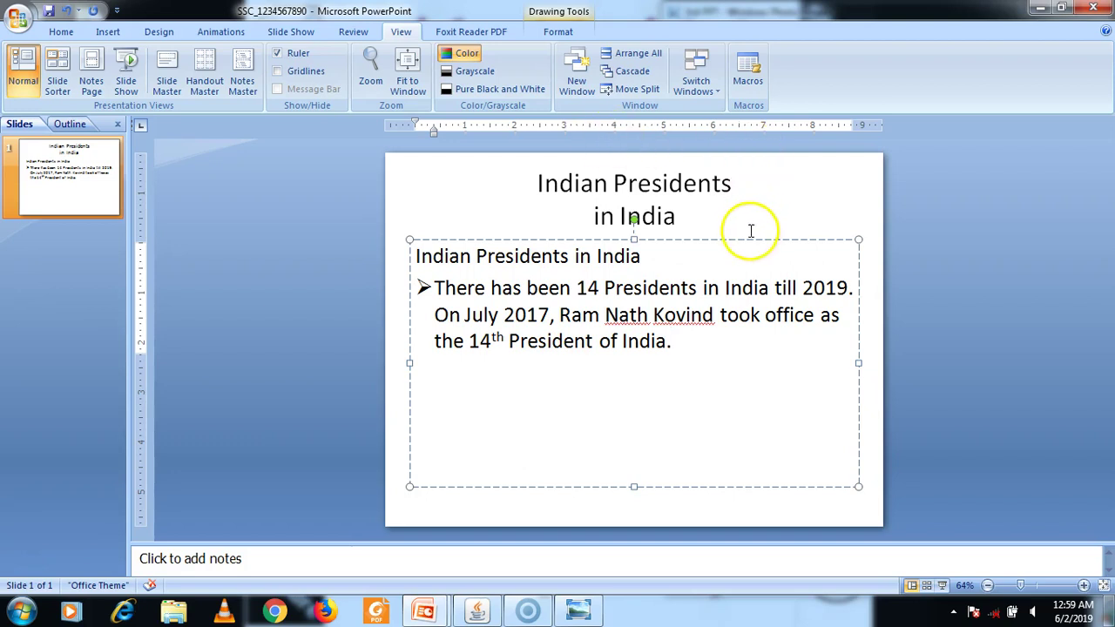
{"action": "left_click", "coordinate": [49, 11]}
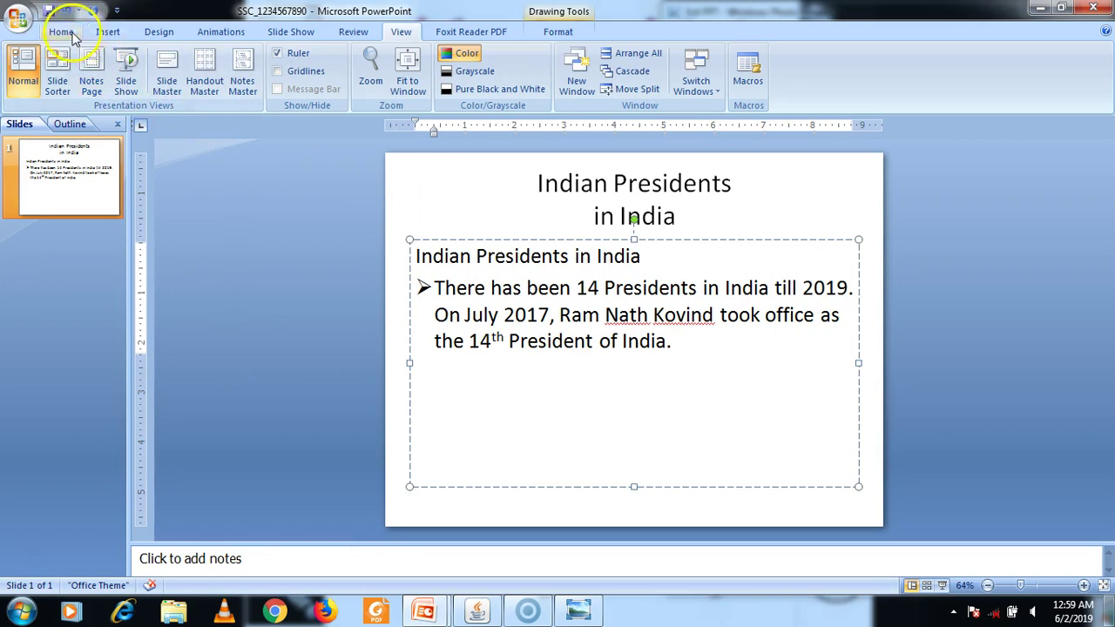
{"action": "left_click", "coordinate": [61, 31]}
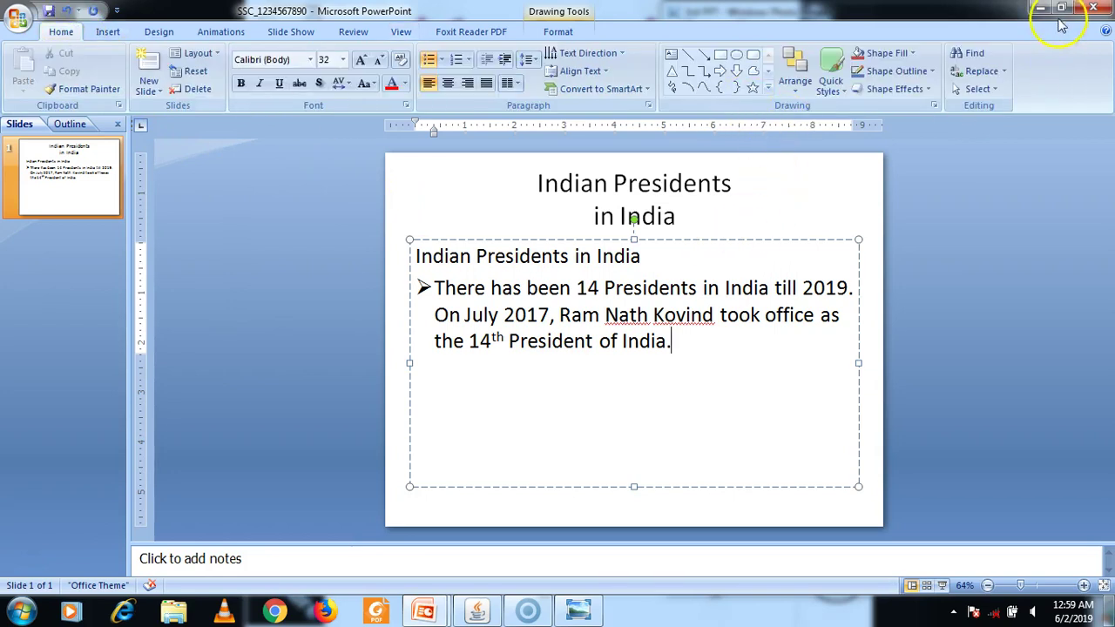
Shorten the body text box and nudge it down two steps.
{"action": "left_click", "coordinate": [1061, 7]}
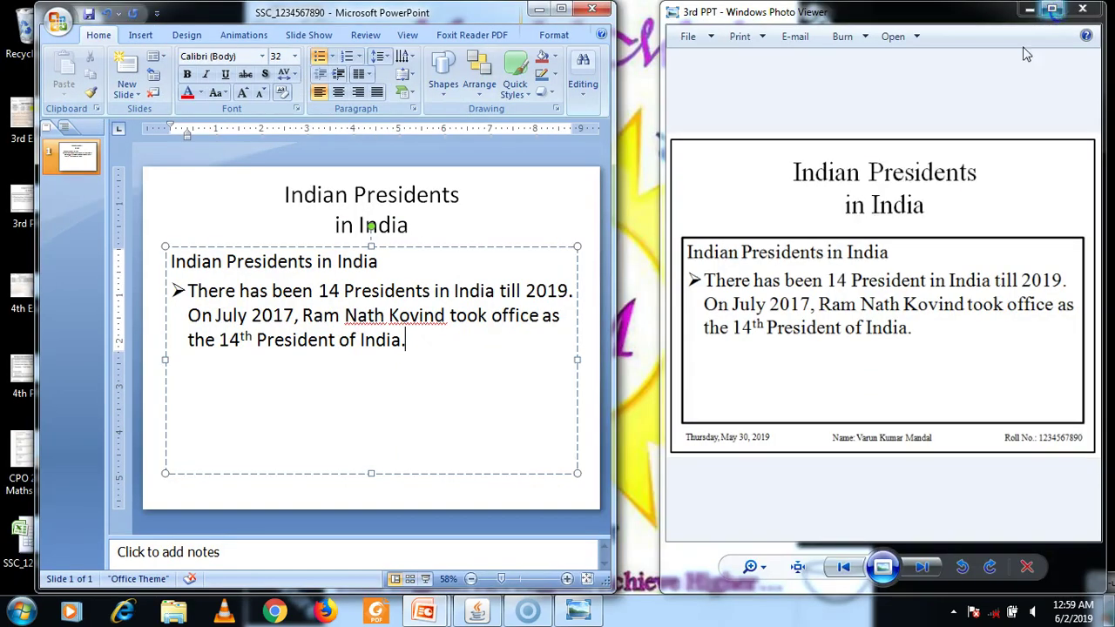
{"action": "left_click", "coordinate": [419, 247]}
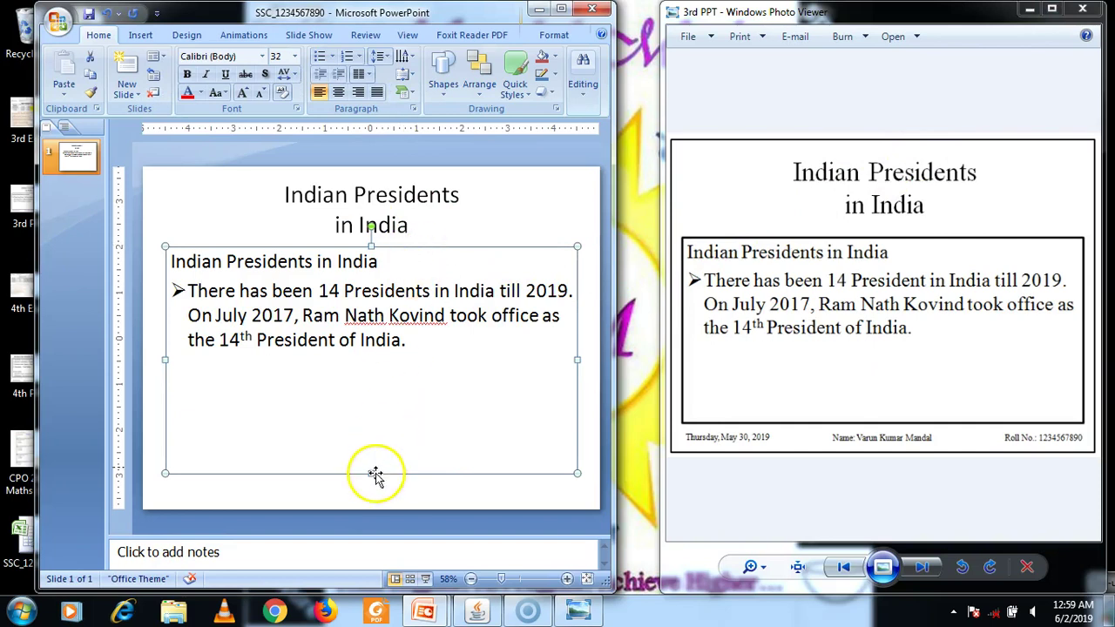
{"action": "left_click_drag", "start_coordinate": [373, 467], "coordinate": [372, 433]}
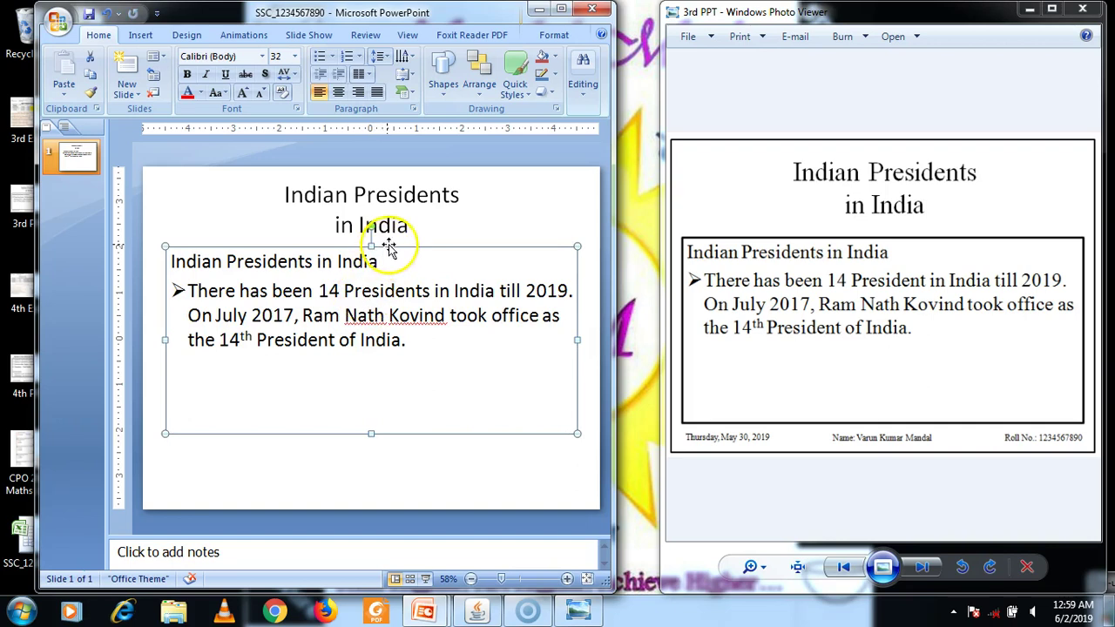
{"action": "key", "text": "Down"}
{"action": "key", "text": "Down"}
{"action": "key", "text": "Down"}
{"action": "key", "text": "Down"}
{"action": "key", "text": "Down"}
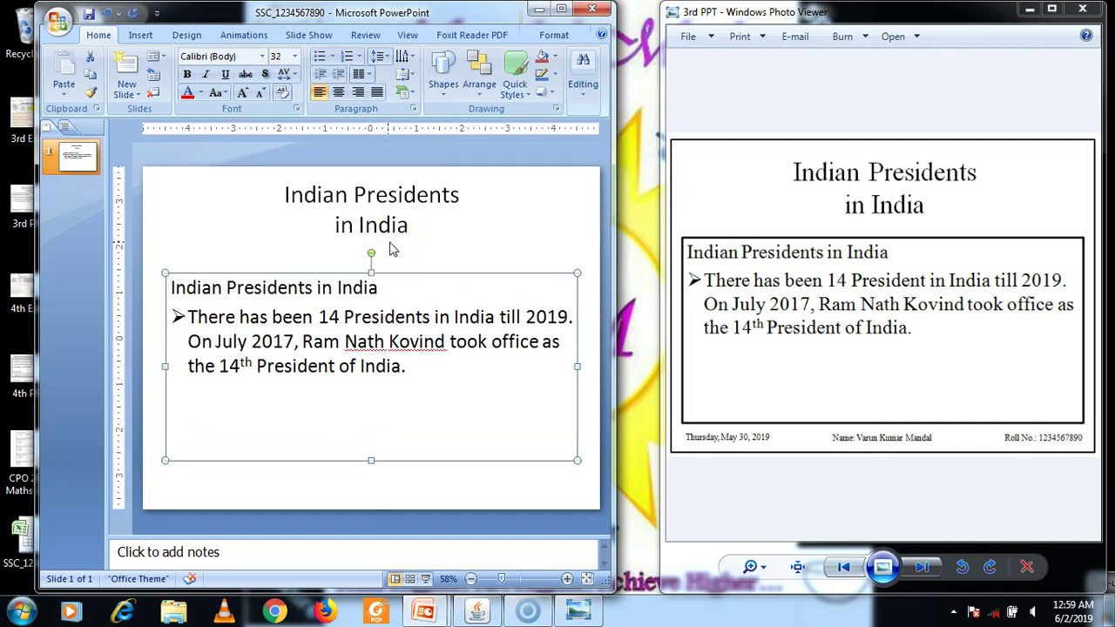
{"action": "key", "text": "Down"}
Nudge the title down and set it to Times New Roman at 44 pt.
{"action": "left_click", "coordinate": [387, 199]}
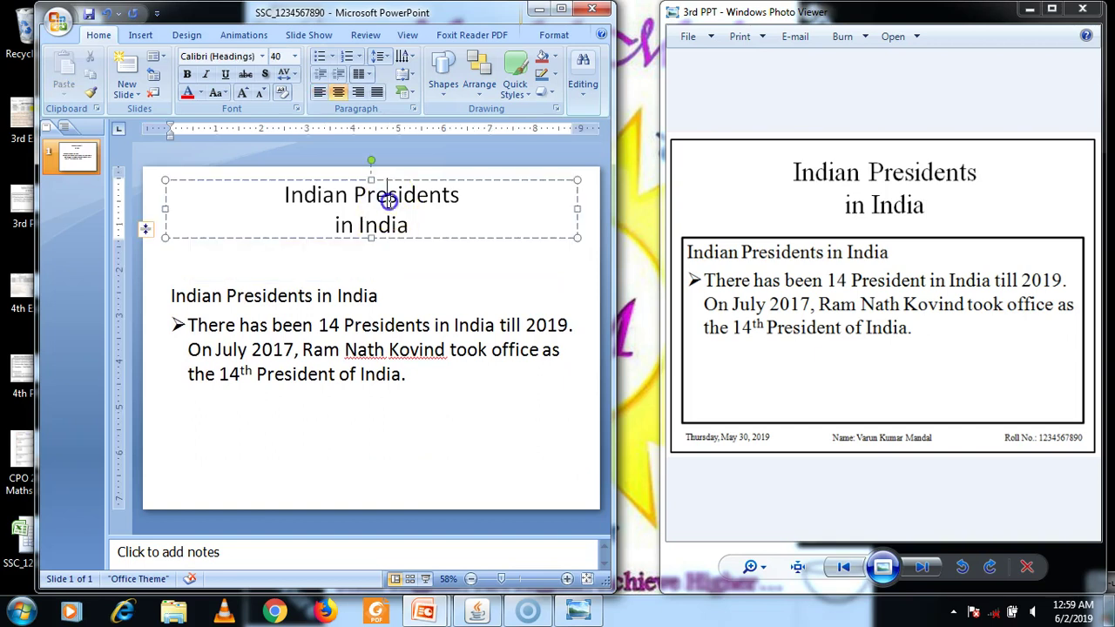
{"action": "left_click", "coordinate": [399, 179]}
{"action": "key", "text": "Down"}
{"action": "key", "text": "Down"}
{"action": "key", "text": "Down"}
{"action": "key", "text": "Down"}
{"action": "key", "text": "Down"}
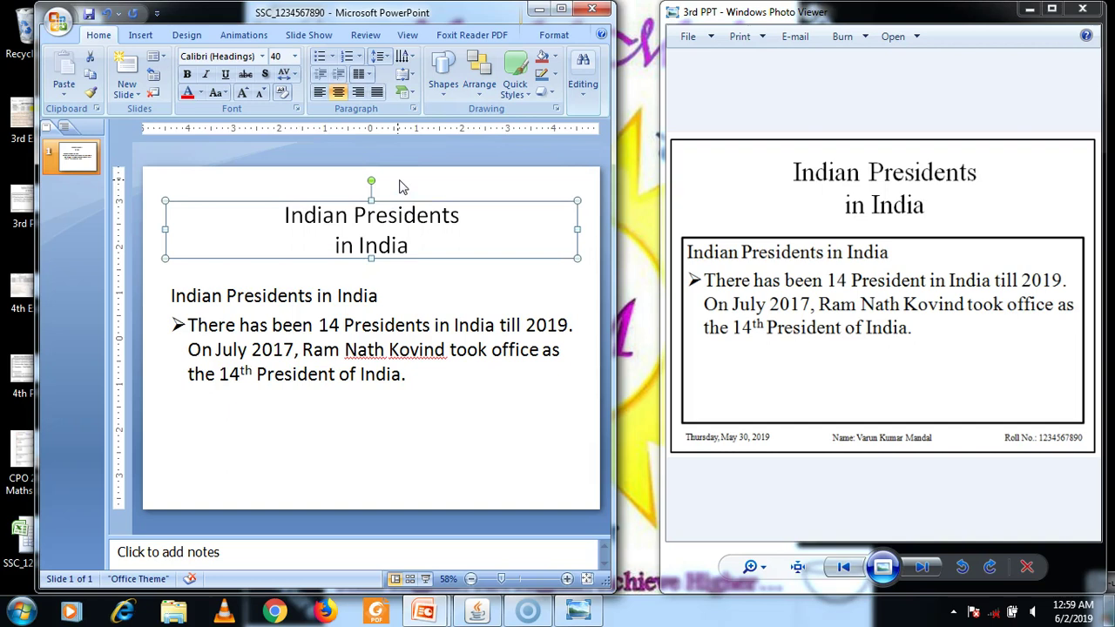
{"action": "left_click", "coordinate": [295, 58]}
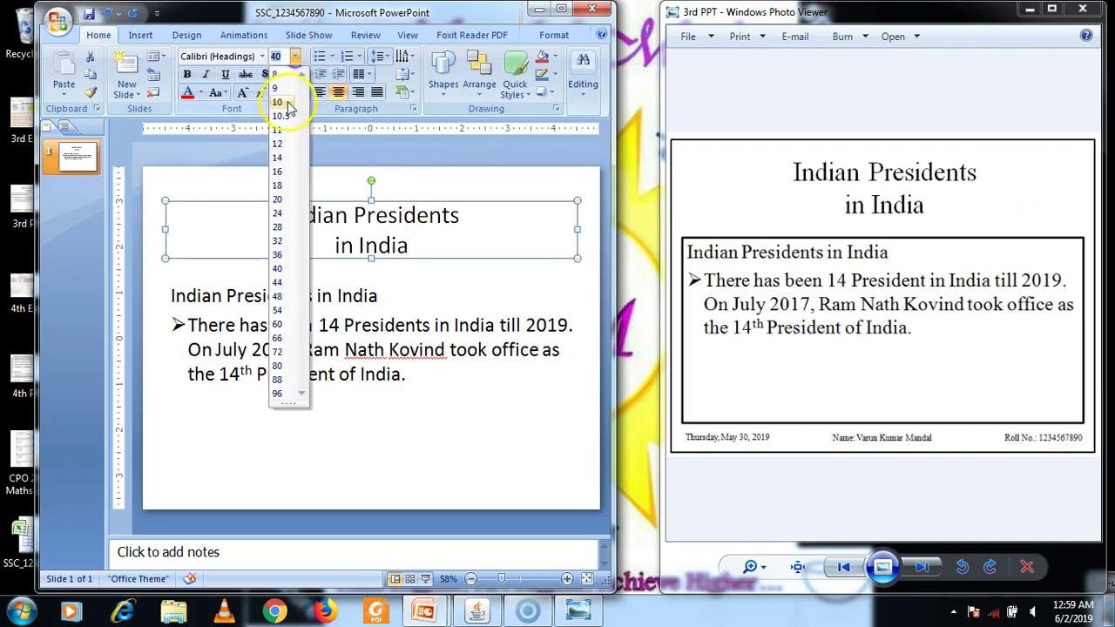
{"action": "left_click", "coordinate": [278, 283]}
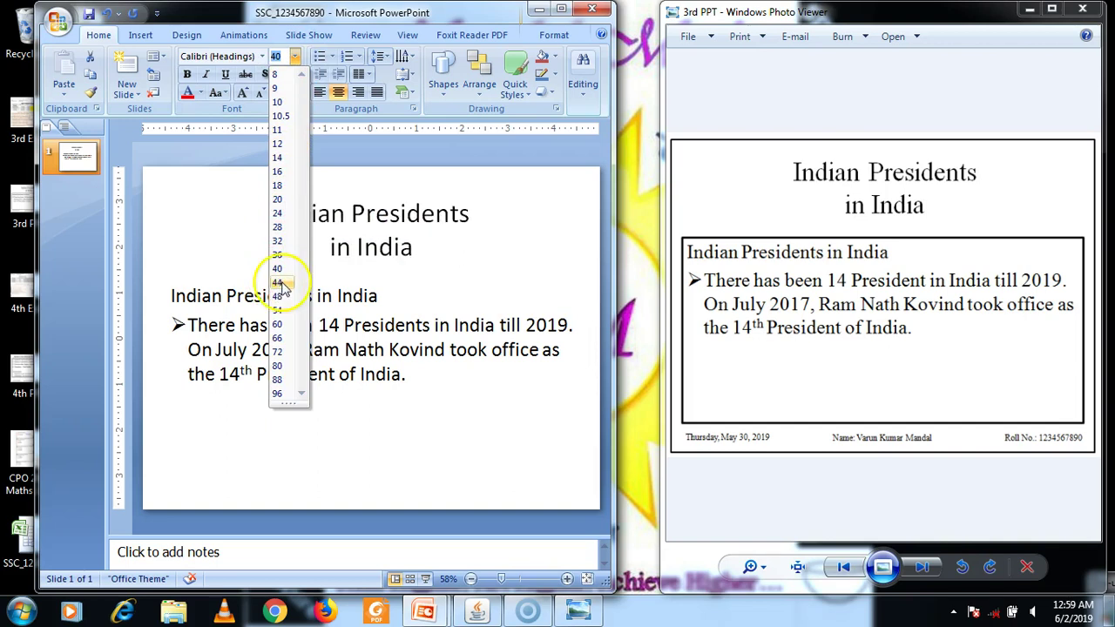
{"action": "left_click", "coordinate": [227, 56]}
{"action": "type", "text": "T"}
{"action": "key", "text": "Return"}
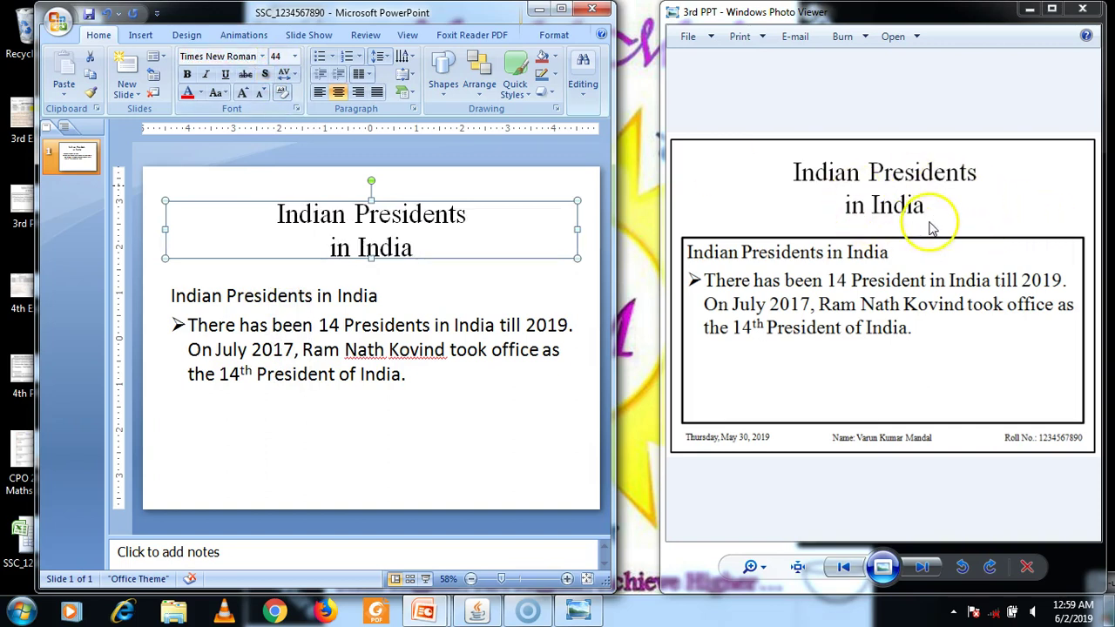
{"action": "left_click", "coordinate": [488, 375]}
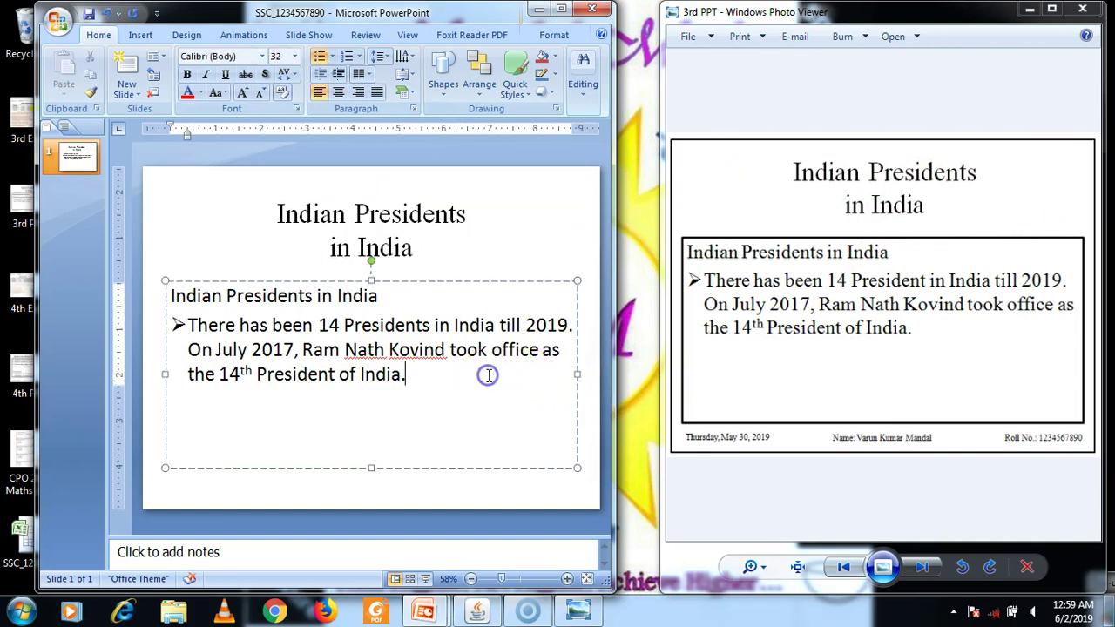
Set the whole body text box to Times New Roman.
{"action": "left_click", "coordinate": [304, 282]}
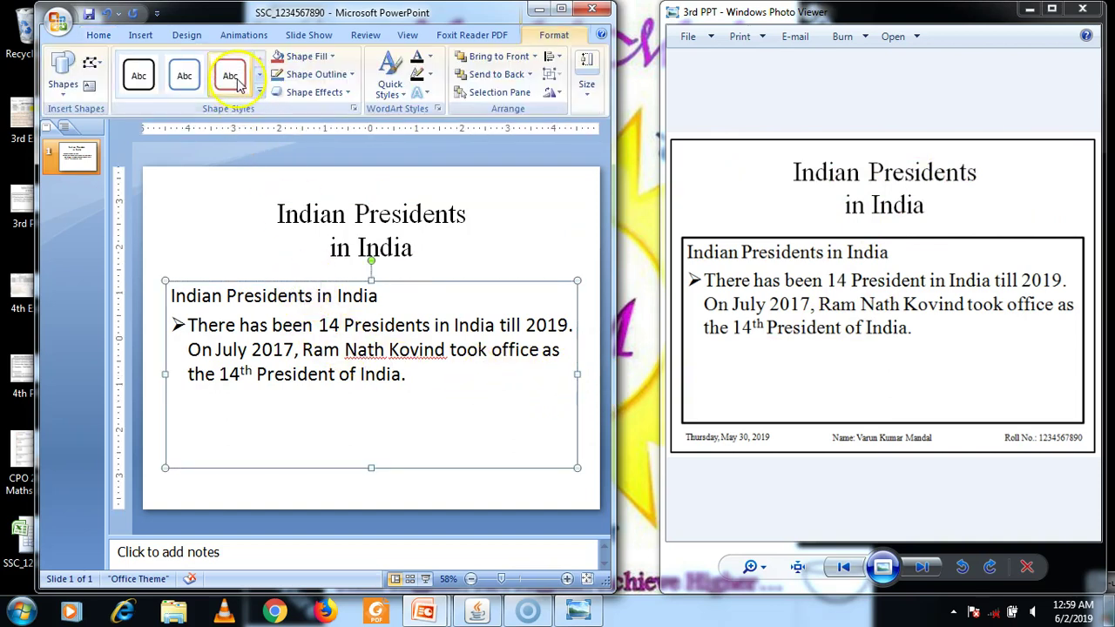
{"action": "left_click", "coordinate": [98, 35]}
{"action": "left_click", "coordinate": [216, 55]}
{"action": "type", "text": "Times New Roman"}
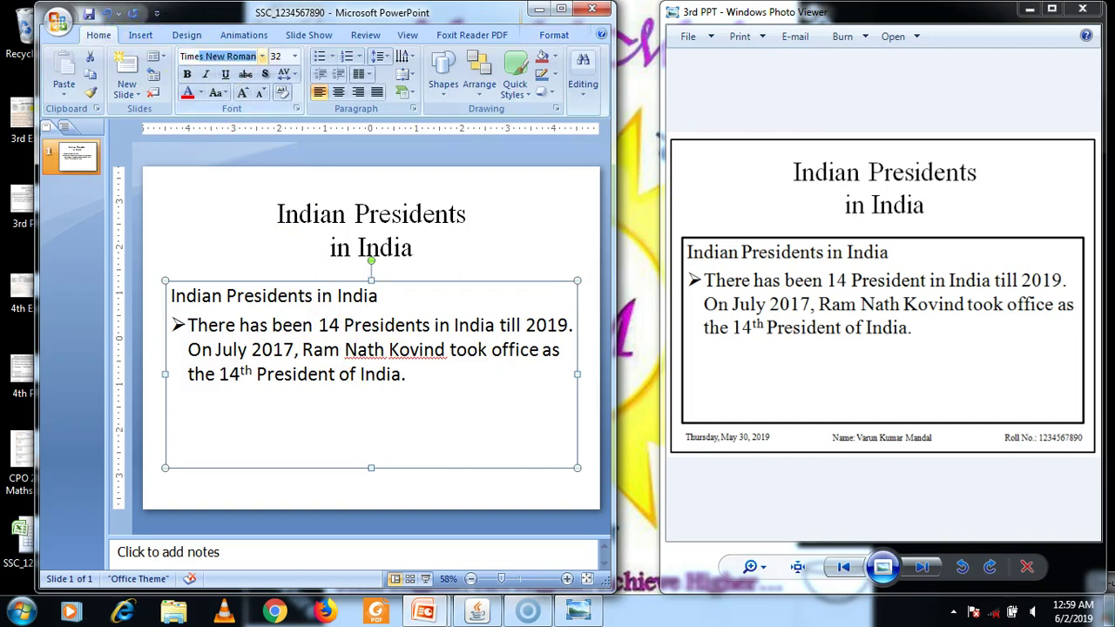
{"action": "key", "text": "Return"}
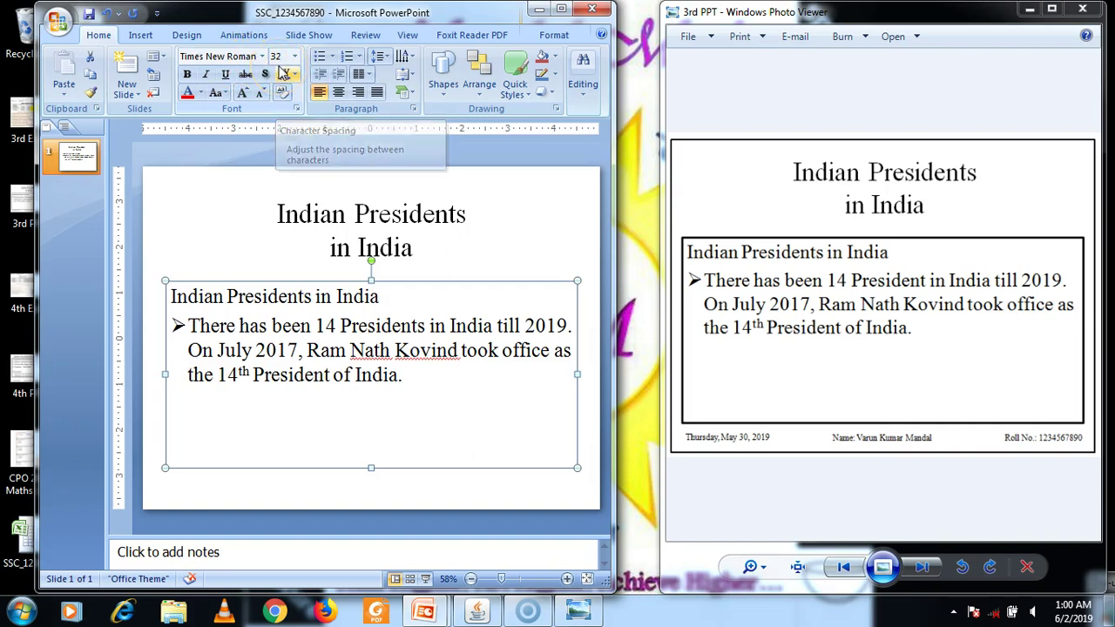
Shorten the body text box slightly and nudge it into place just below the title.
{"action": "left_click", "coordinate": [391, 417]}
{"action": "left_click_drag", "start_coordinate": [369, 468], "coordinate": [371, 460]}
{"action": "type", "text": "."}
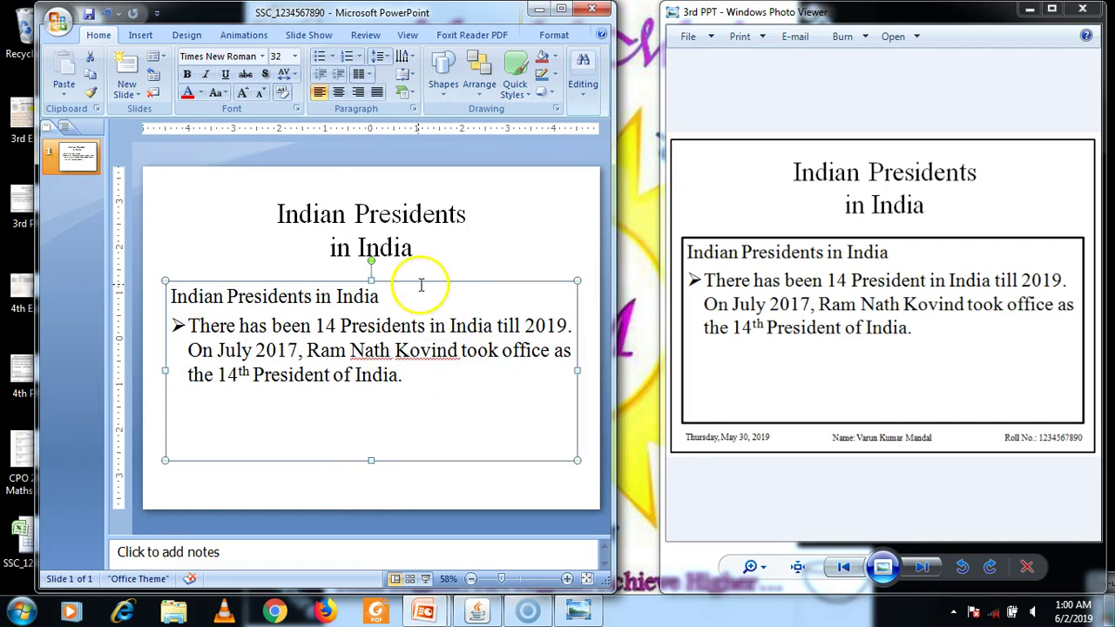
{"action": "left_click", "coordinate": [393, 398]}
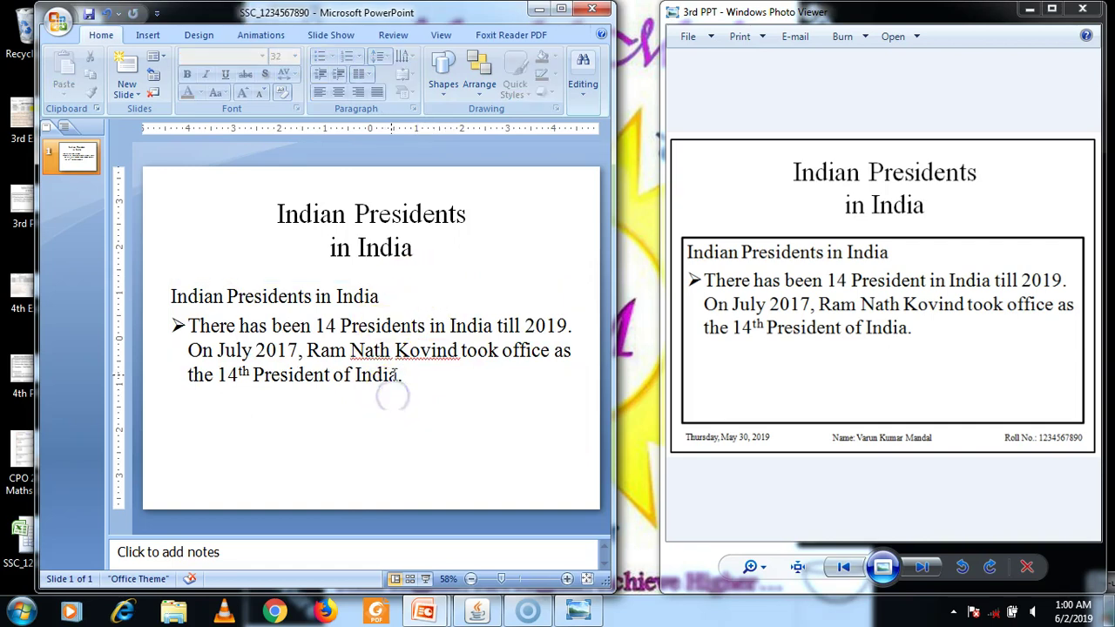
{"action": "left_click", "coordinate": [407, 376]}
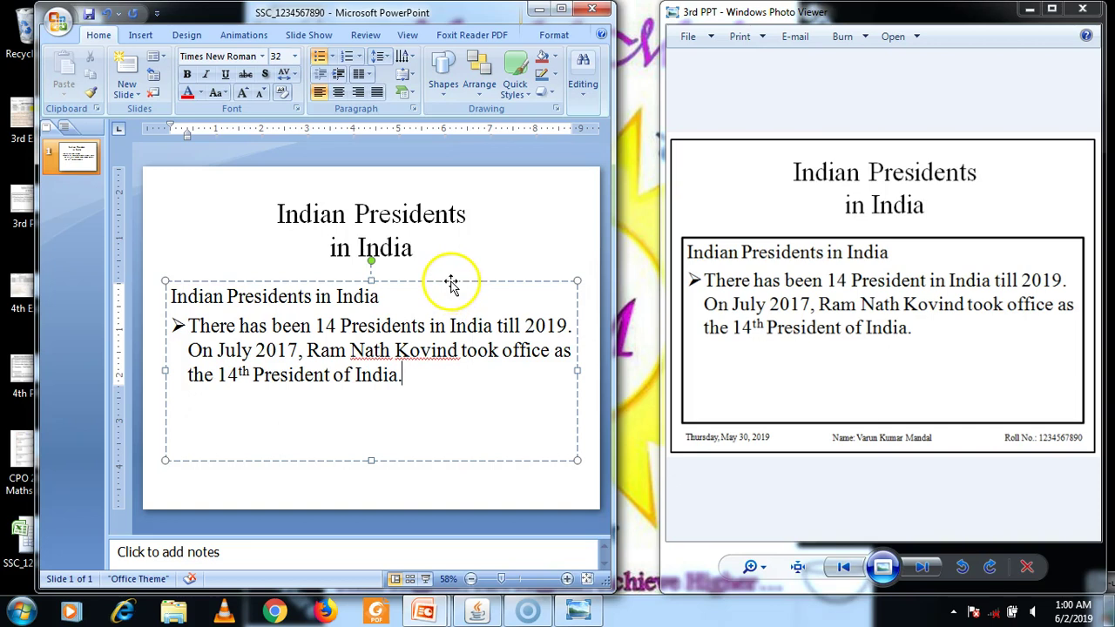
{"action": "left_click", "coordinate": [446, 282]}
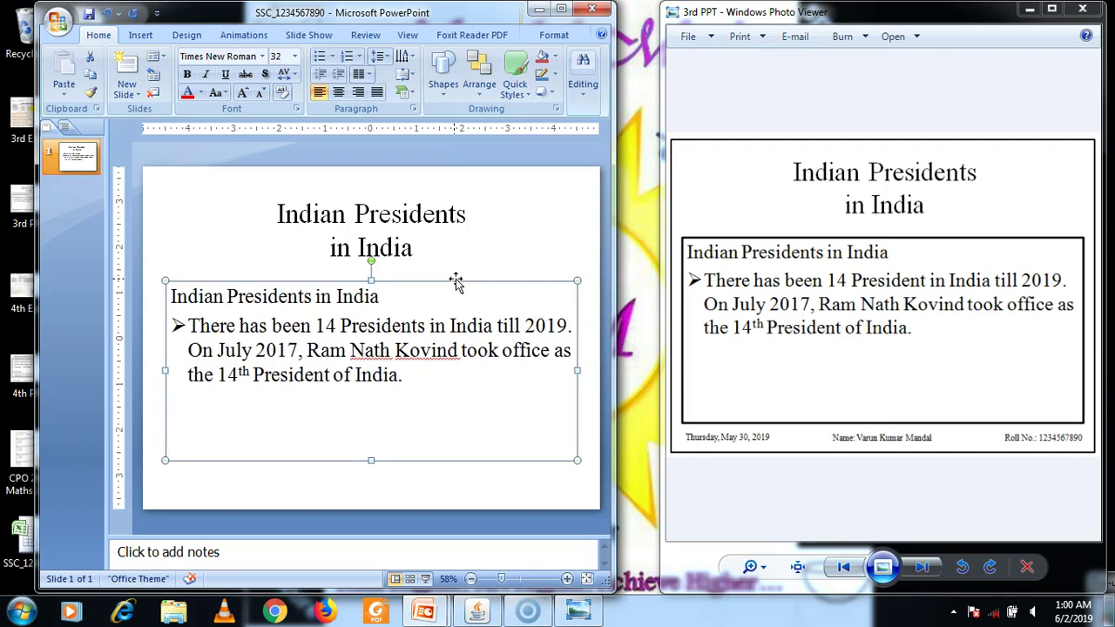
{"action": "left_click_drag", "start_coordinate": [456, 284], "coordinate": [457, 285]}
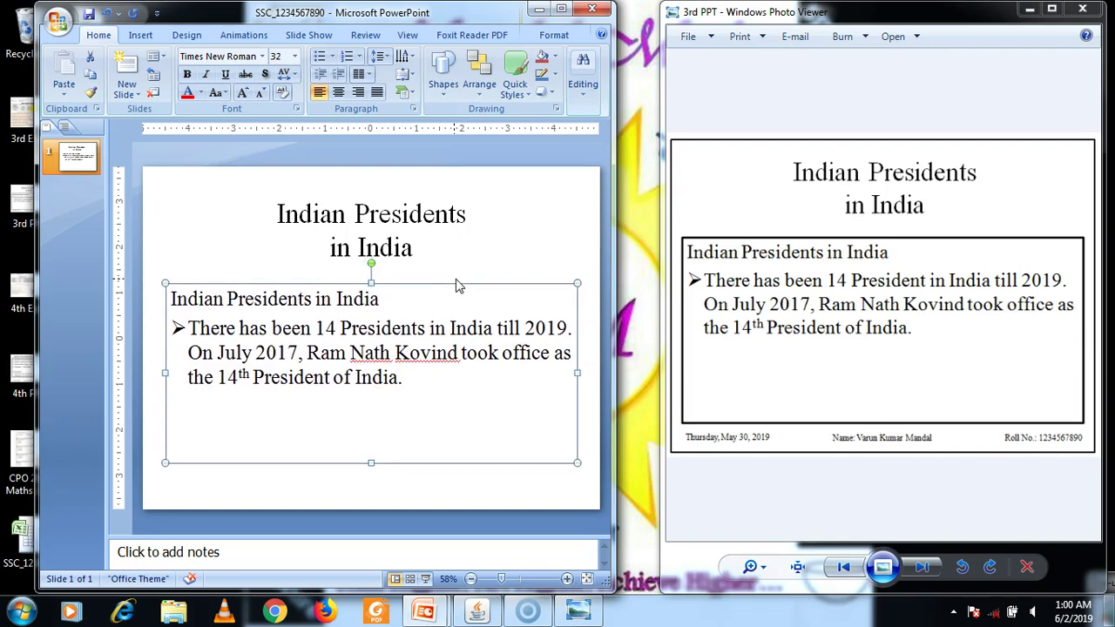
{"action": "key", "text": "Up"}
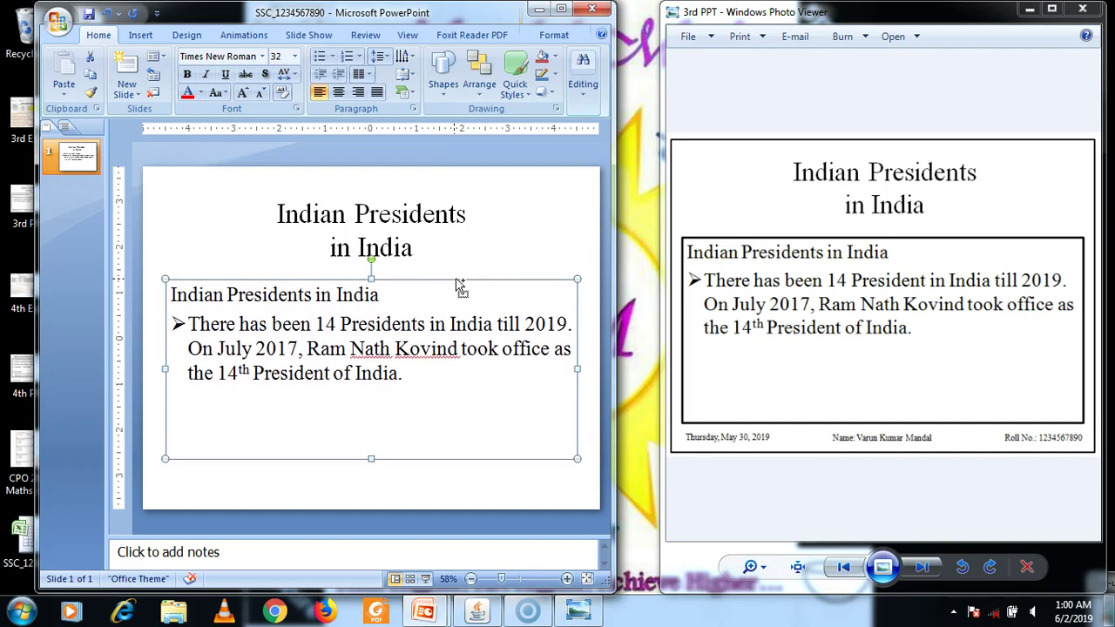
{"action": "key", "text": "Up"}
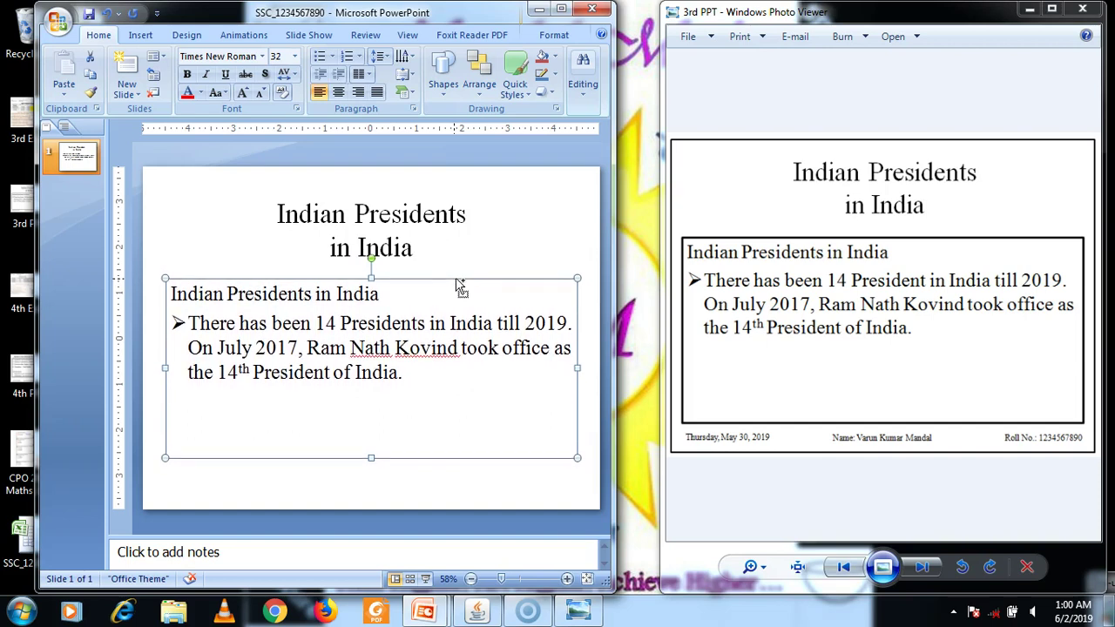
{"action": "key", "text": "Down"}
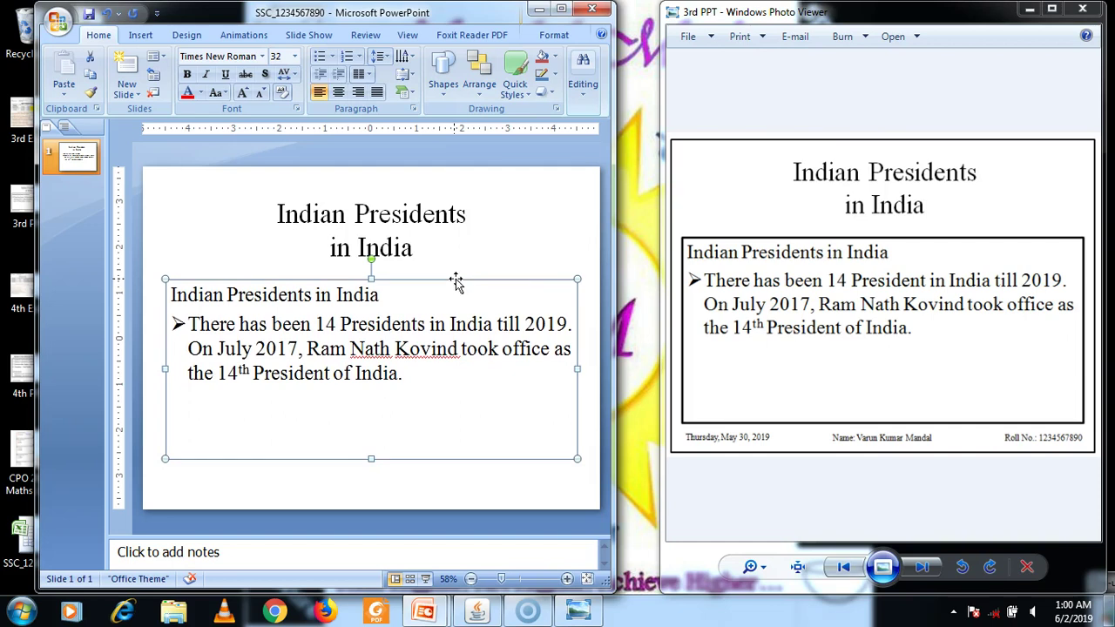
Raise the body text box's outline line width to 4 pt in Format Shape.
{"action": "right_click", "coordinate": [500, 281]}
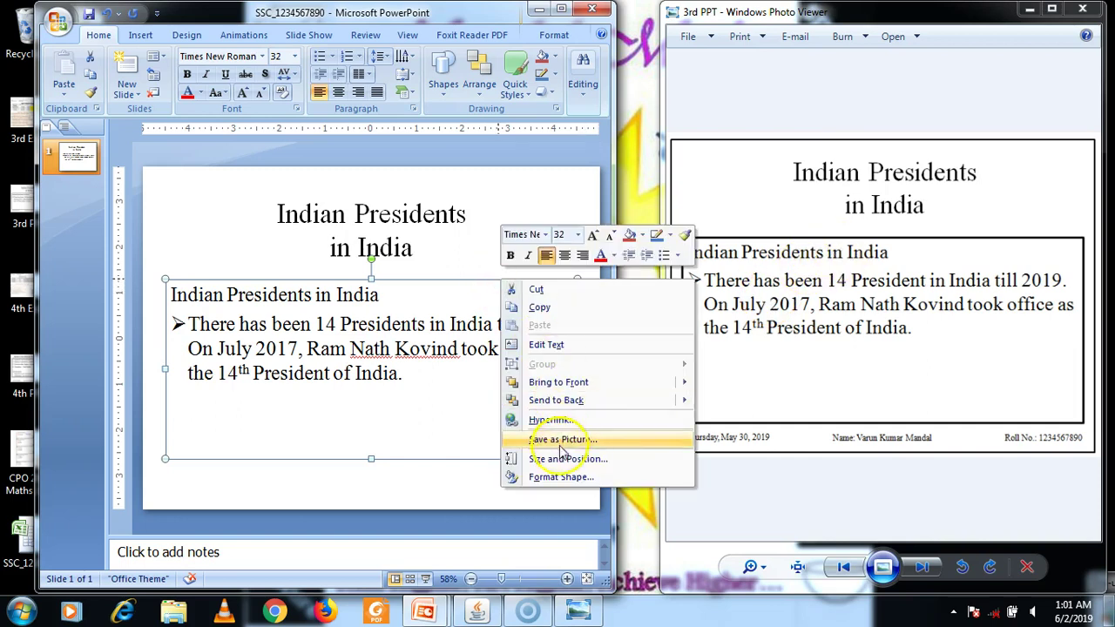
{"action": "left_click", "coordinate": [558, 477]}
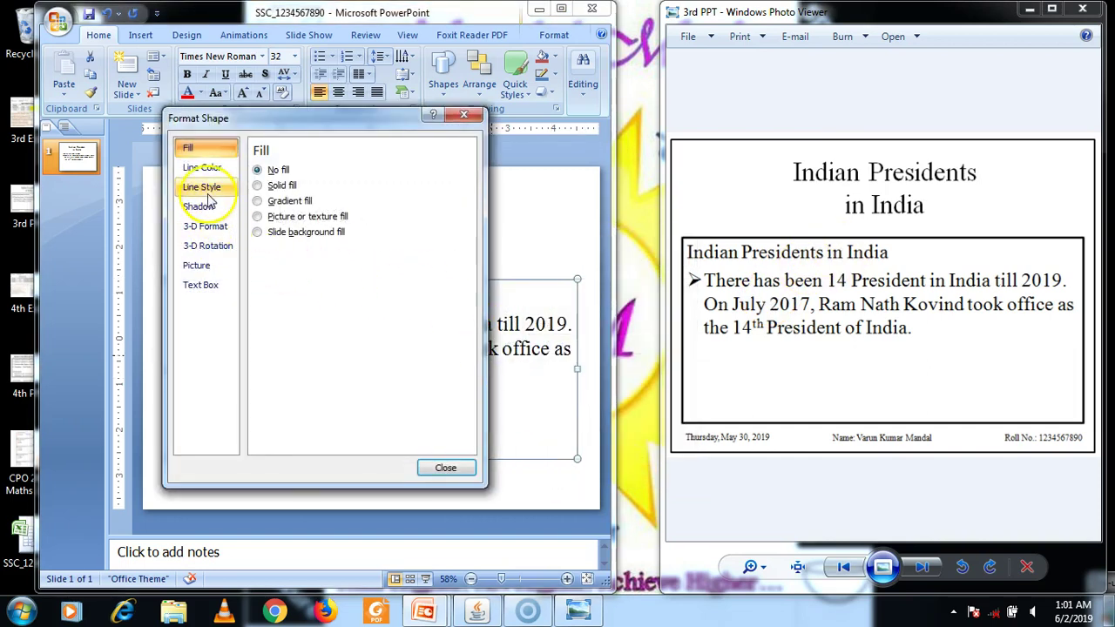
{"action": "left_click", "coordinate": [206, 189]}
{"action": "left_click", "coordinate": [377, 168]}
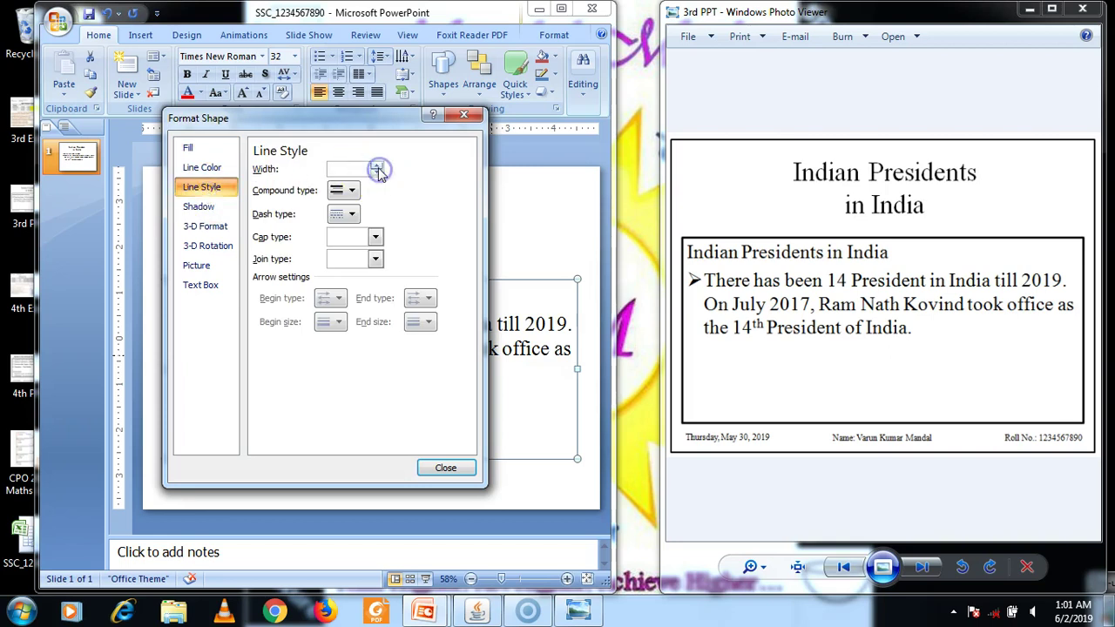
{"action": "left_click", "coordinate": [377, 166]}
{"action": "triple_click", "coordinate": [377, 166]}
{"action": "triple_click", "coordinate": [377, 166]}
{"action": "double_click", "coordinate": [377, 167]}
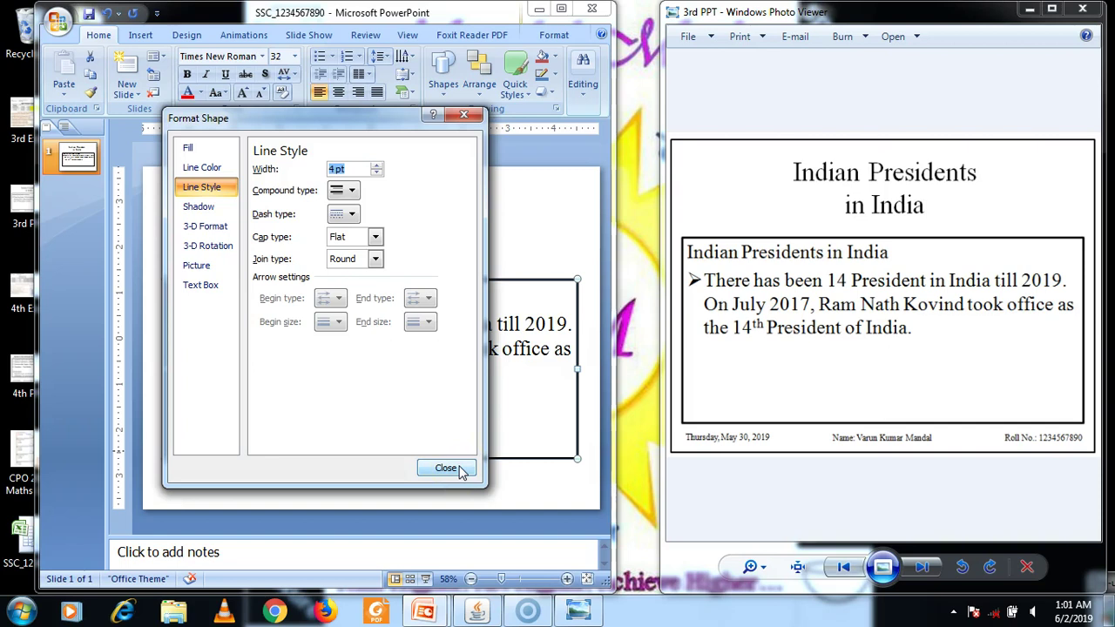
{"action": "left_click", "coordinate": [445, 468]}
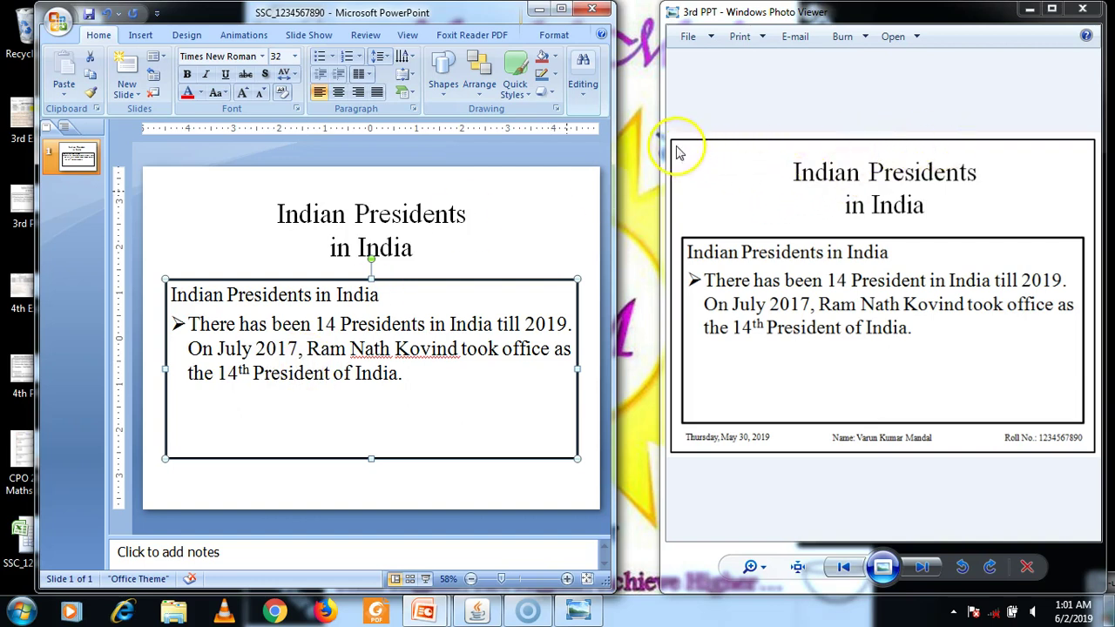
Draw a rectangle shape across the whole slide.
{"action": "left_click", "coordinate": [141, 35]}
{"action": "left_click", "coordinate": [222, 58]}
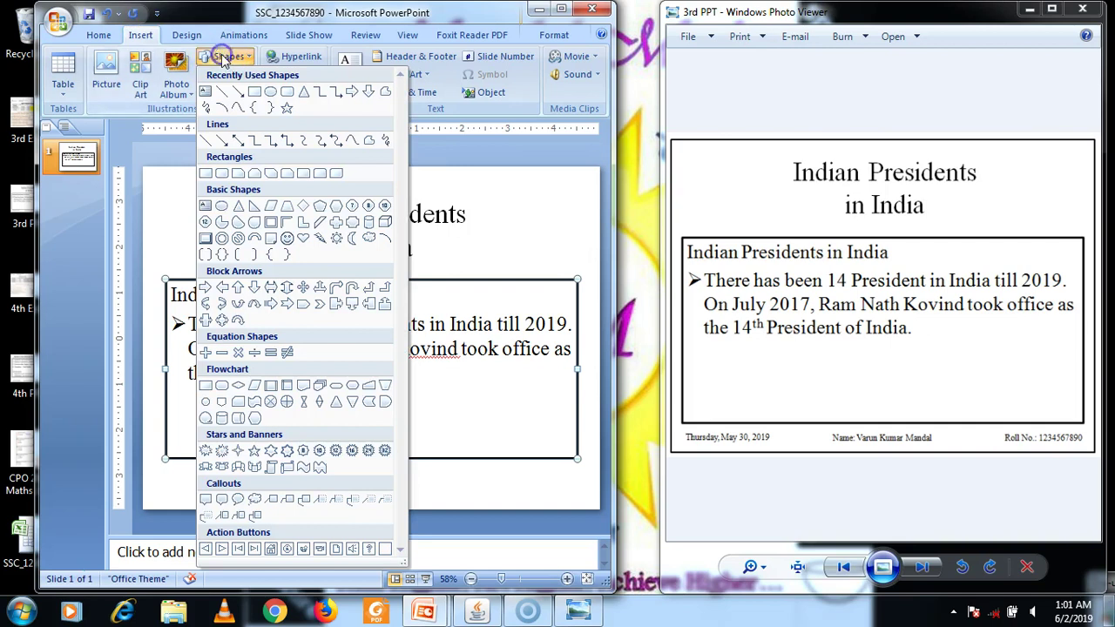
{"action": "left_click", "coordinate": [219, 85]}
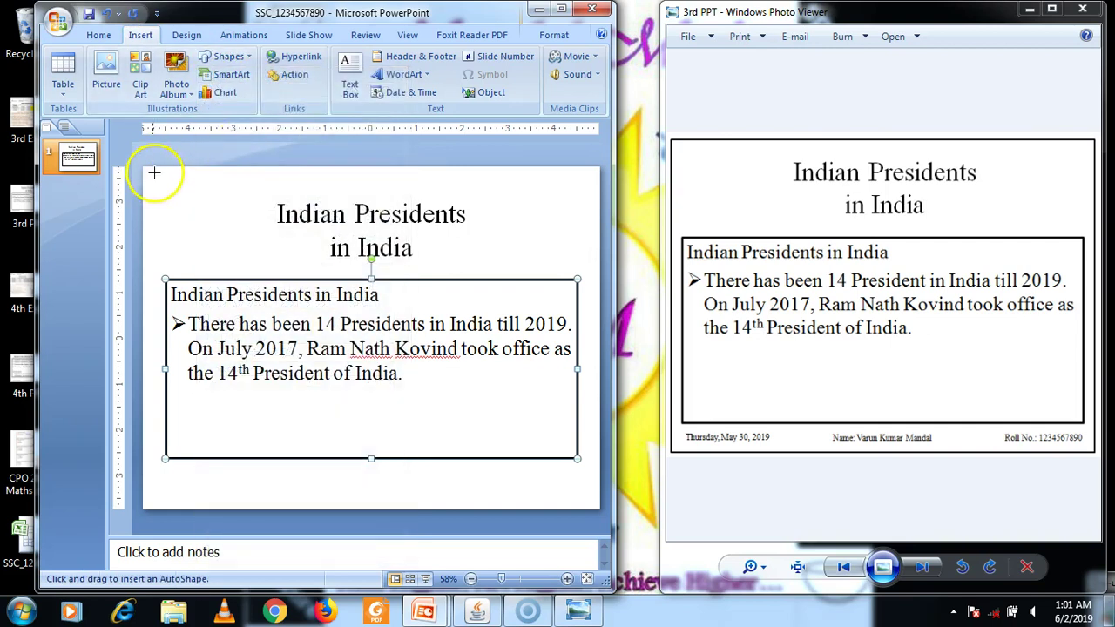
{"action": "mouse_move", "coordinate": [142, 168]}
{"action": "left_mouse_down"}
{"action": "mouse_move", "coordinate": [567, 464]}
{"action": "mouse_move", "coordinate": [589, 498]}
{"action": "left_mouse_up"}
Nudge the rectangle right and down so it fits the slide edges.
{"action": "left_click", "coordinate": [540, 465]}
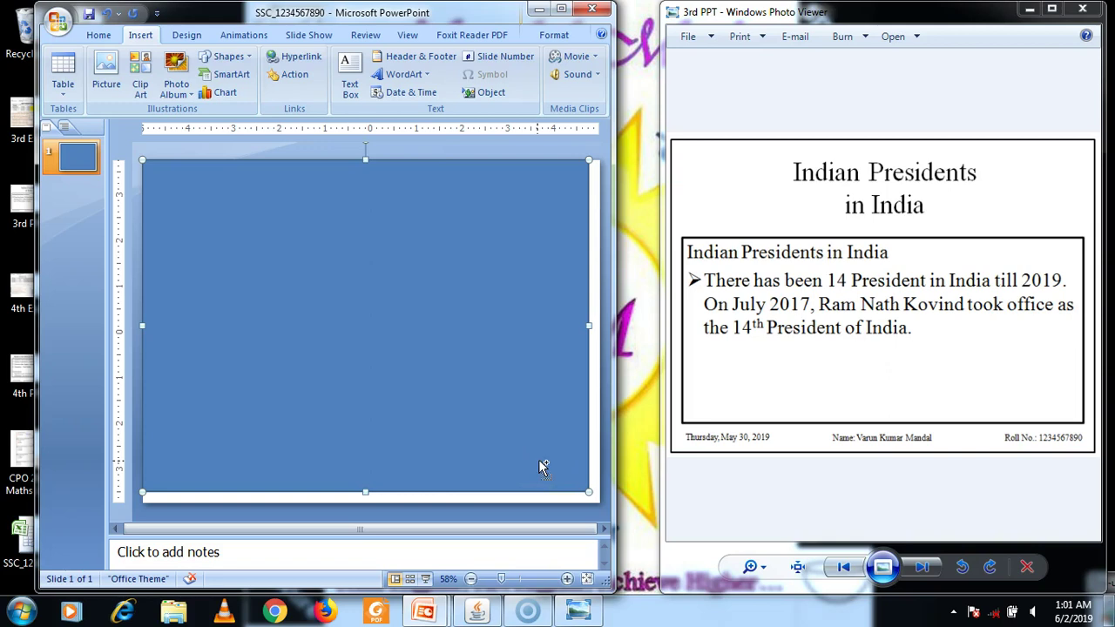
{"action": "left_click_drag", "start_coordinate": [540, 466], "coordinate": [540, 466]}
{"action": "key", "text": "ctrl+Right"}
{"action": "key", "text": "ctrl+Down"}
{"action": "key", "text": "ctrl+Down"}
{"action": "key", "text": "ctrl+Down"}
{"action": "key", "text": "ctrl+Down"}
{"action": "key", "text": "ctrl+Down"}
{"action": "key", "text": "ctrl+Right"}
{"action": "key", "text": "ctrl+Right"}
{"action": "key", "text": "ctrl+Right"}
{"action": "key", "text": "ctrl+Down"}
{"action": "key", "text": "ctrl+Down"}
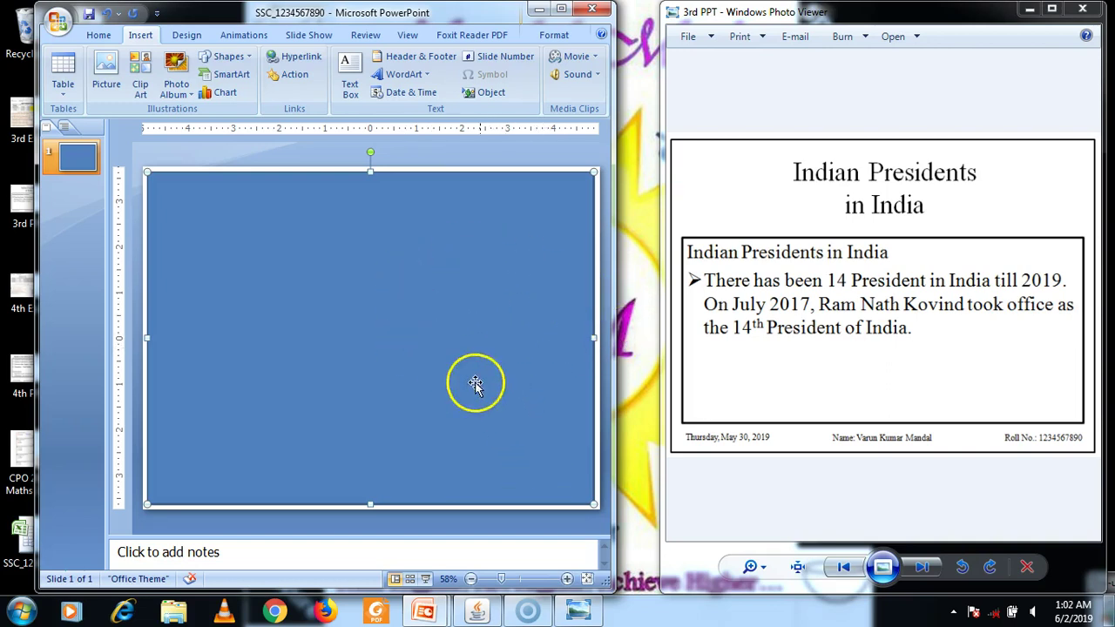
Set the full-slide rectangle to No fill so only its outline remains.
{"action": "right_click", "coordinate": [476, 319]}
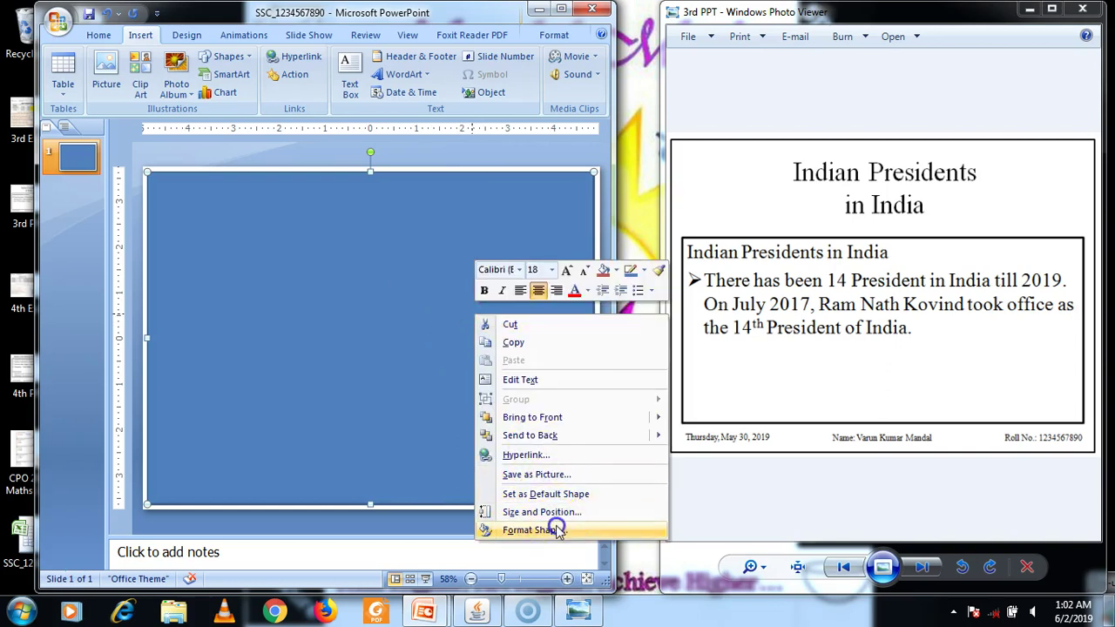
{"action": "left_click", "coordinate": [549, 530]}
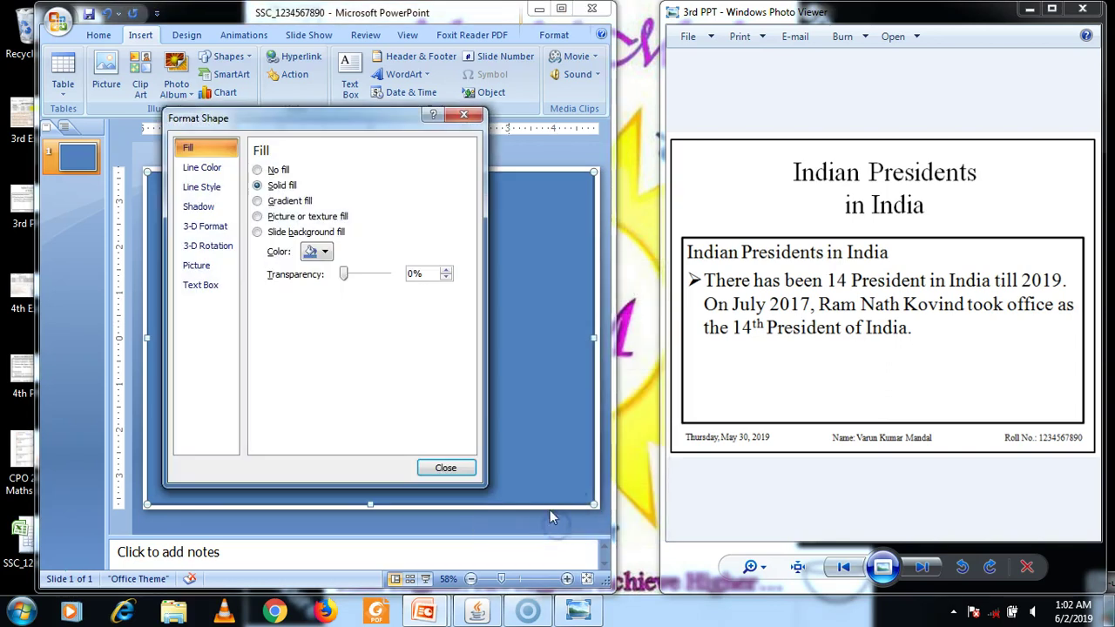
{"action": "left_click", "coordinate": [259, 170]}
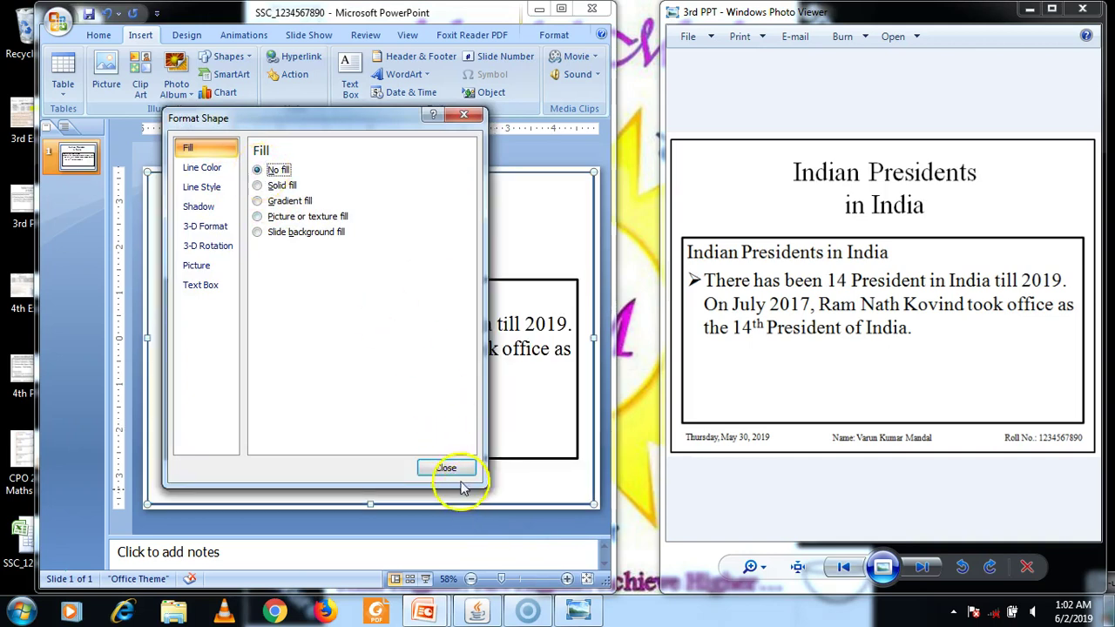
{"action": "left_click", "coordinate": [447, 468]}
{"action": "left_click", "coordinate": [523, 294]}
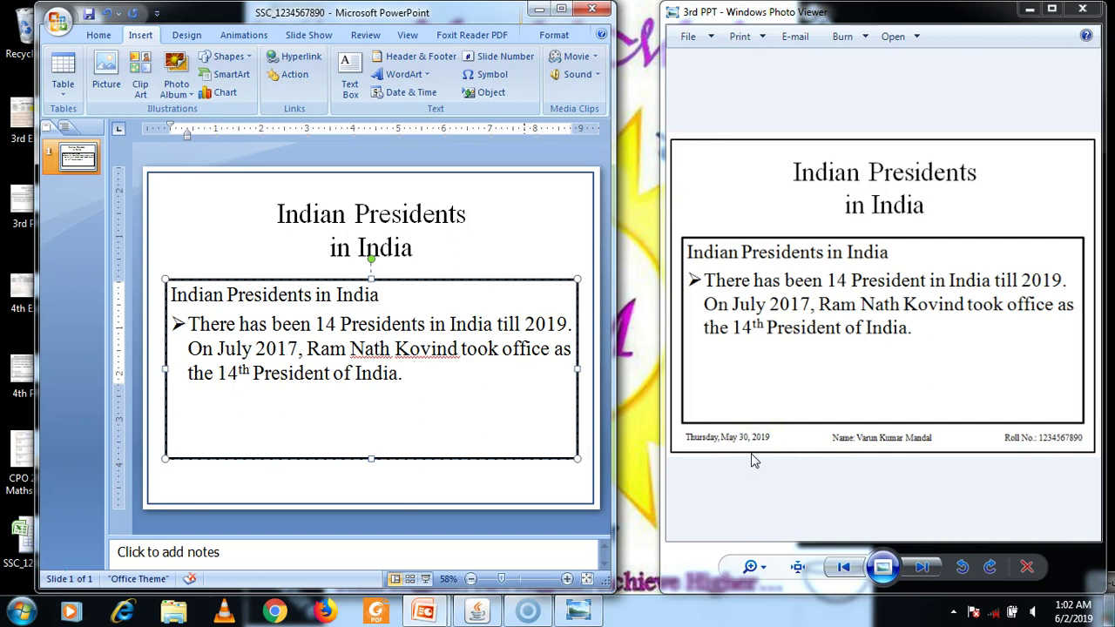
Include the date and time on the slide in the long weekday format.
{"action": "left_click", "coordinate": [402, 57]}
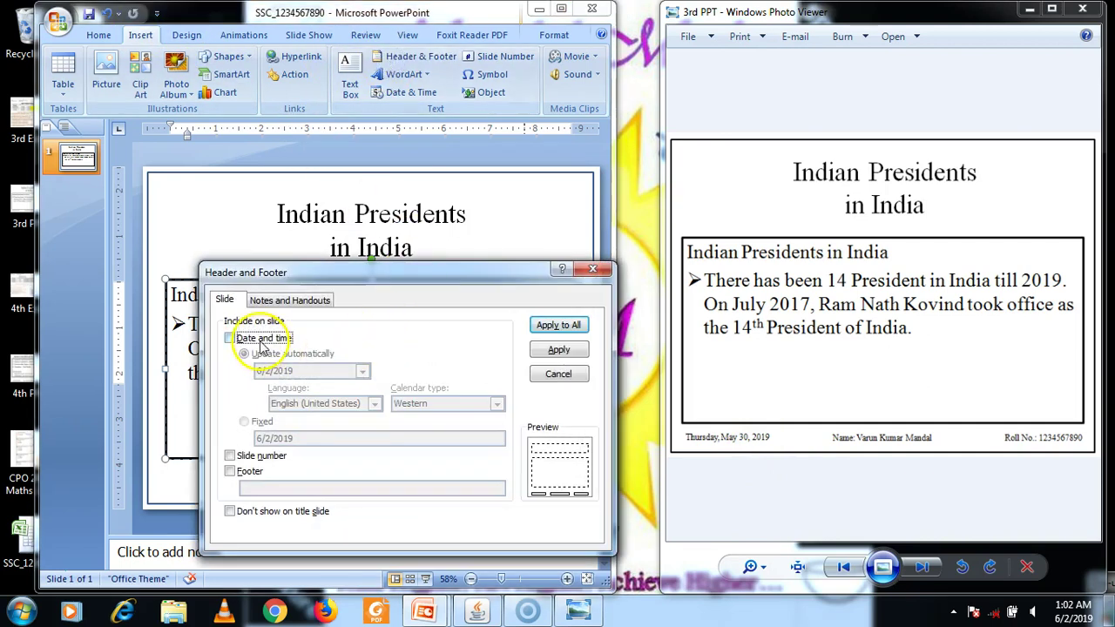
{"action": "left_click", "coordinate": [262, 338]}
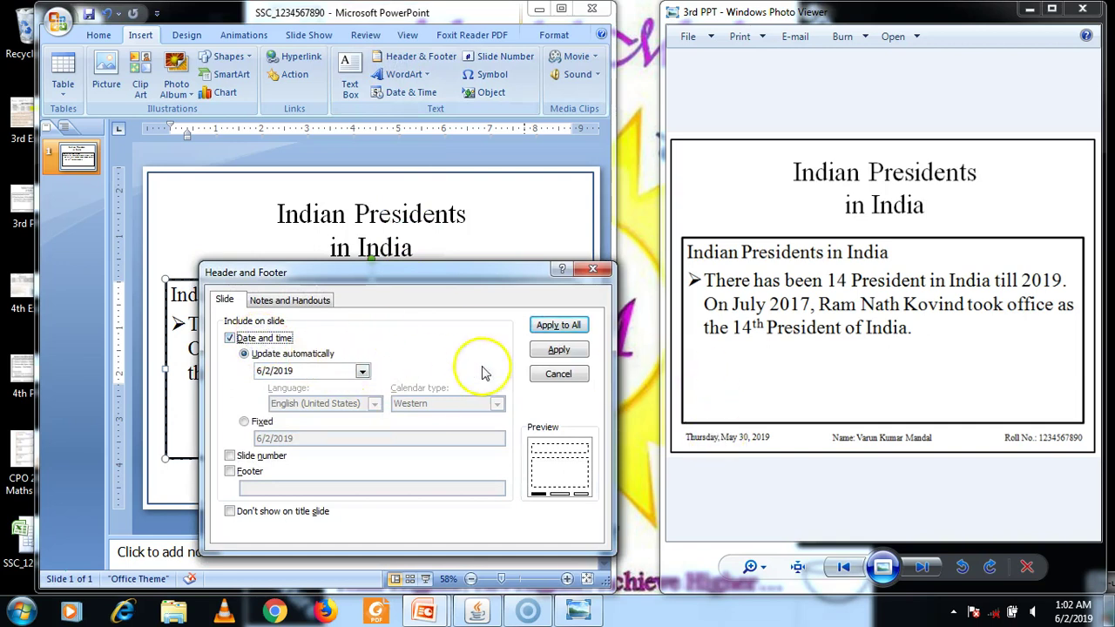
{"action": "left_click", "coordinate": [364, 372]}
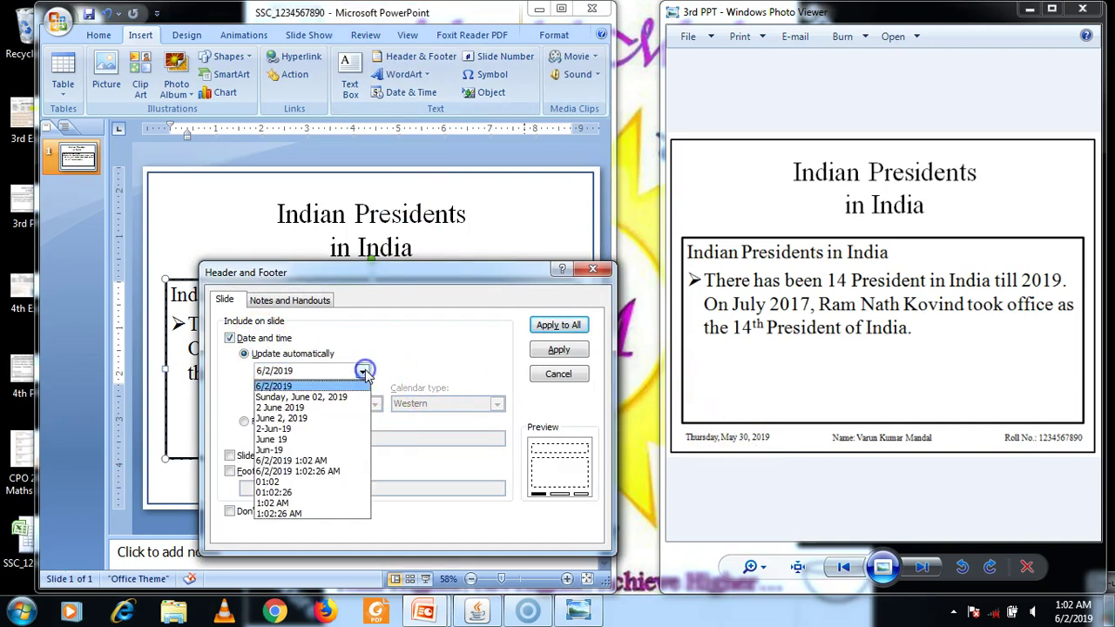
{"action": "left_click", "coordinate": [347, 394]}
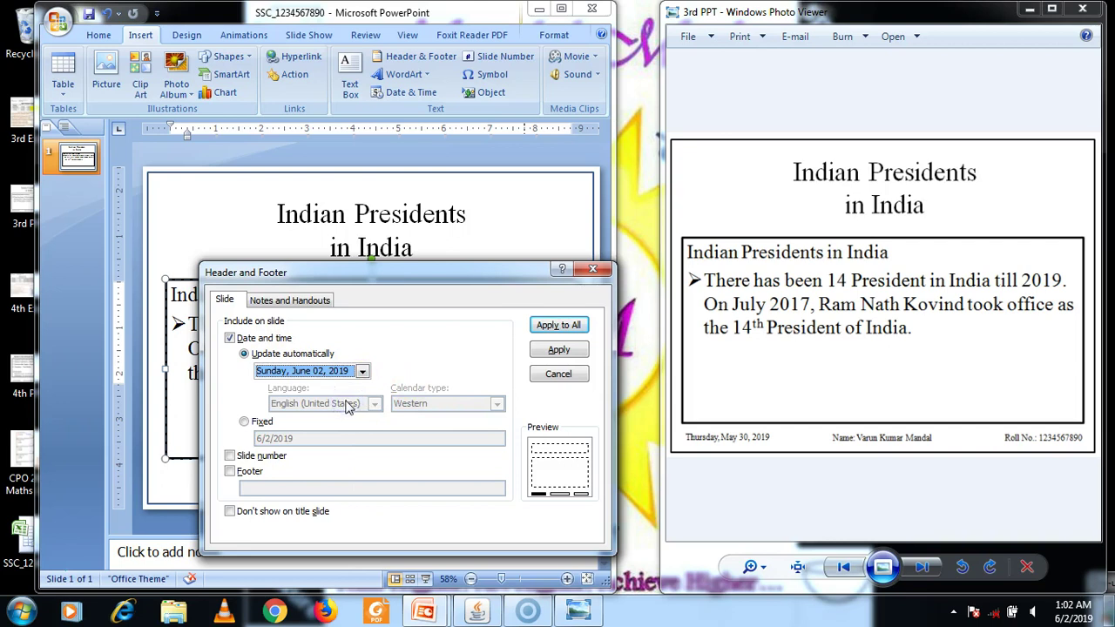
Turn on the footer and enter the student's name and roll number.
{"action": "left_click", "coordinate": [231, 472]}
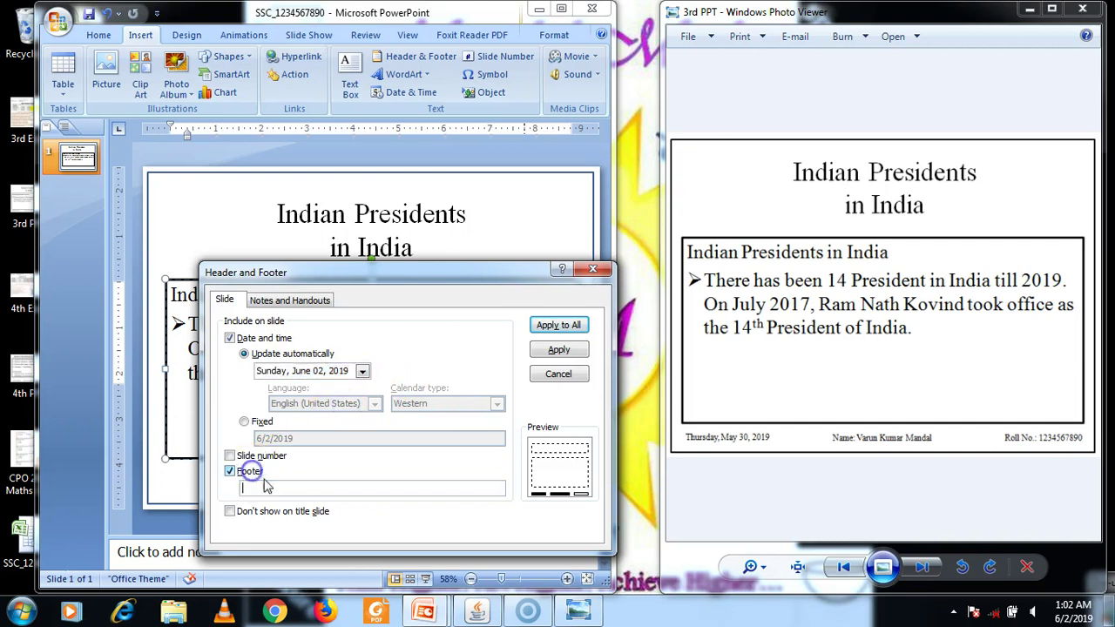
{"action": "left_click", "coordinate": [275, 489]}
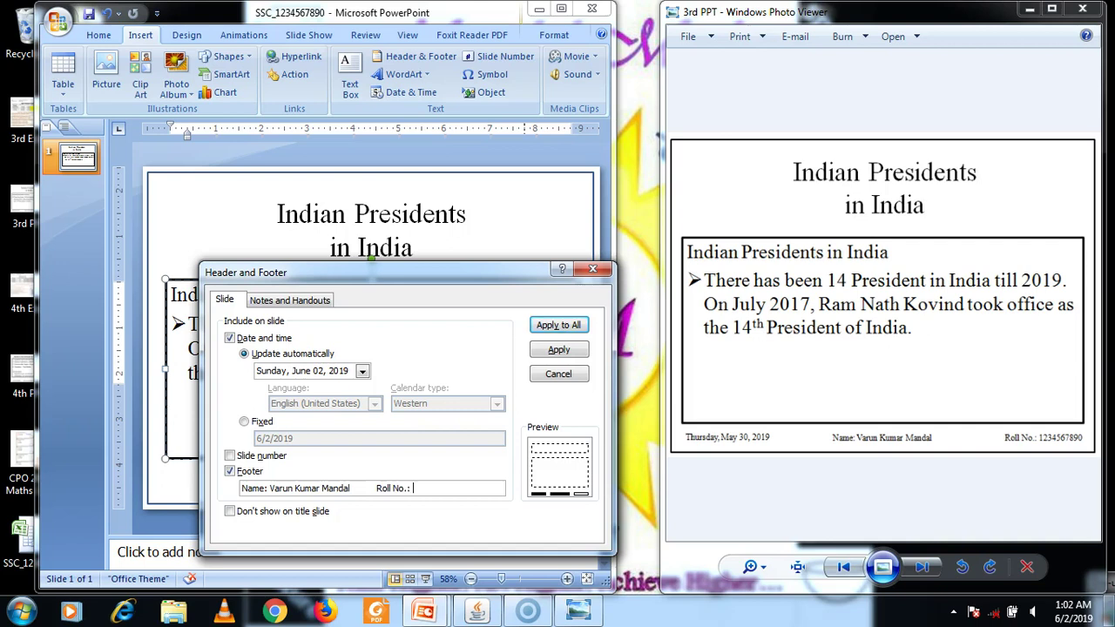
{"action": "type", "text": "890"}
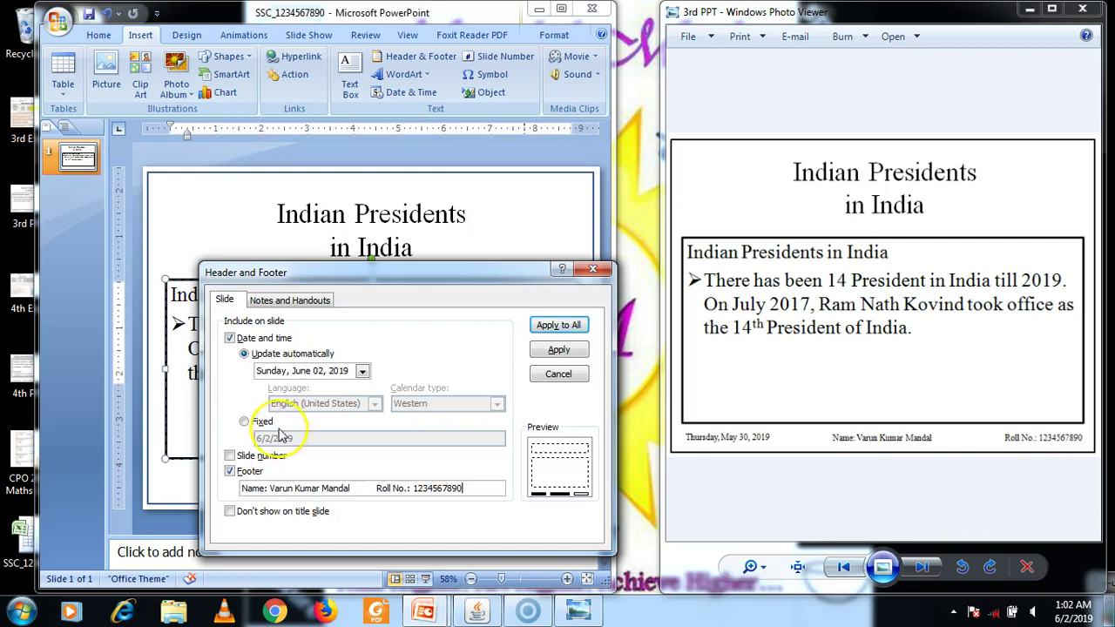
Apply the header and footer settings and widen the name footer to the right.
{"action": "left_click", "coordinate": [560, 351]}
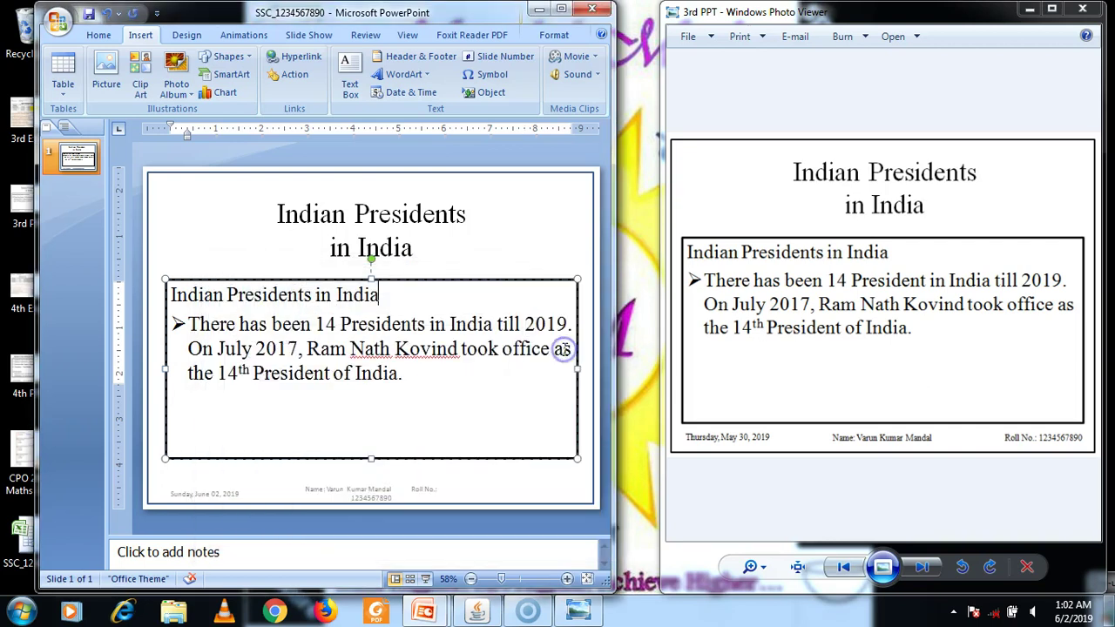
{"action": "left_click", "coordinate": [213, 495]}
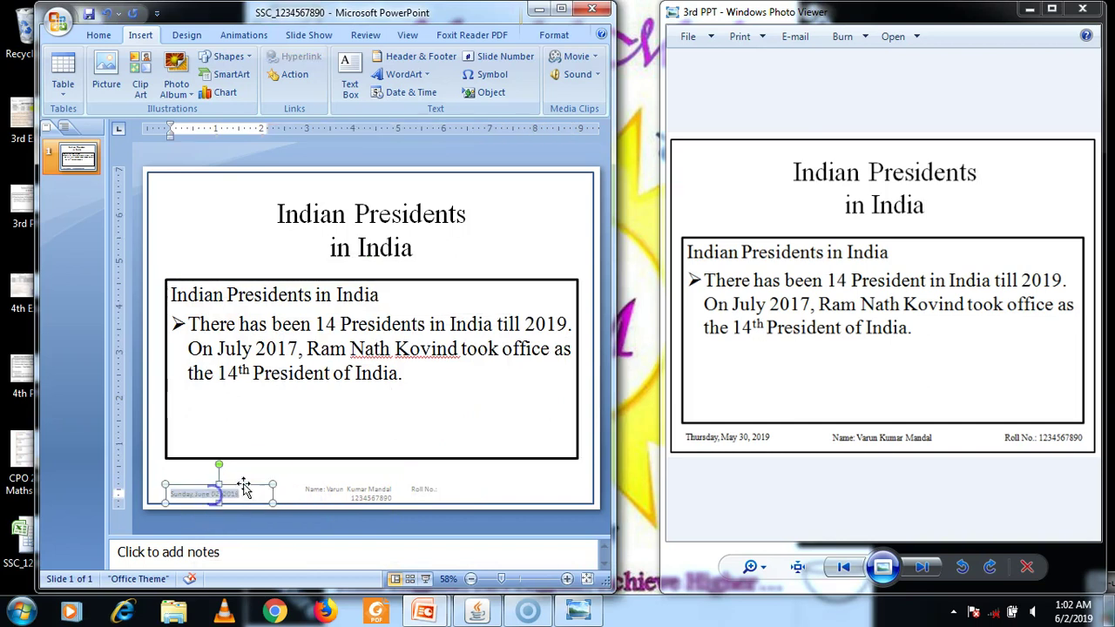
{"action": "left_click", "coordinate": [325, 494]}
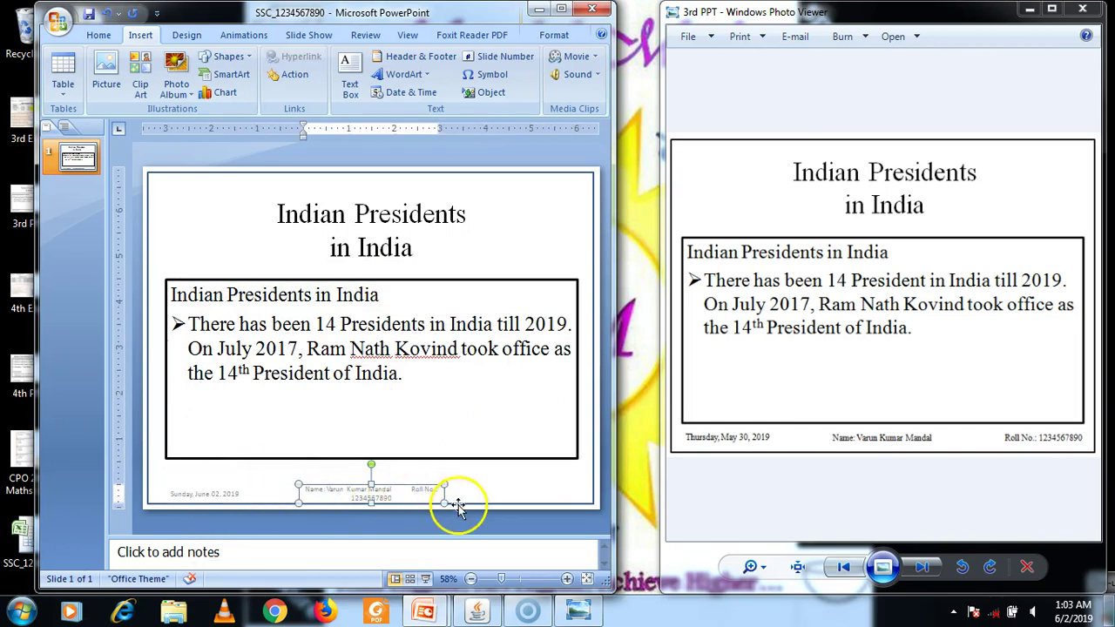
{"action": "left_click_drag", "start_coordinate": [444, 494], "coordinate": [577, 497]}
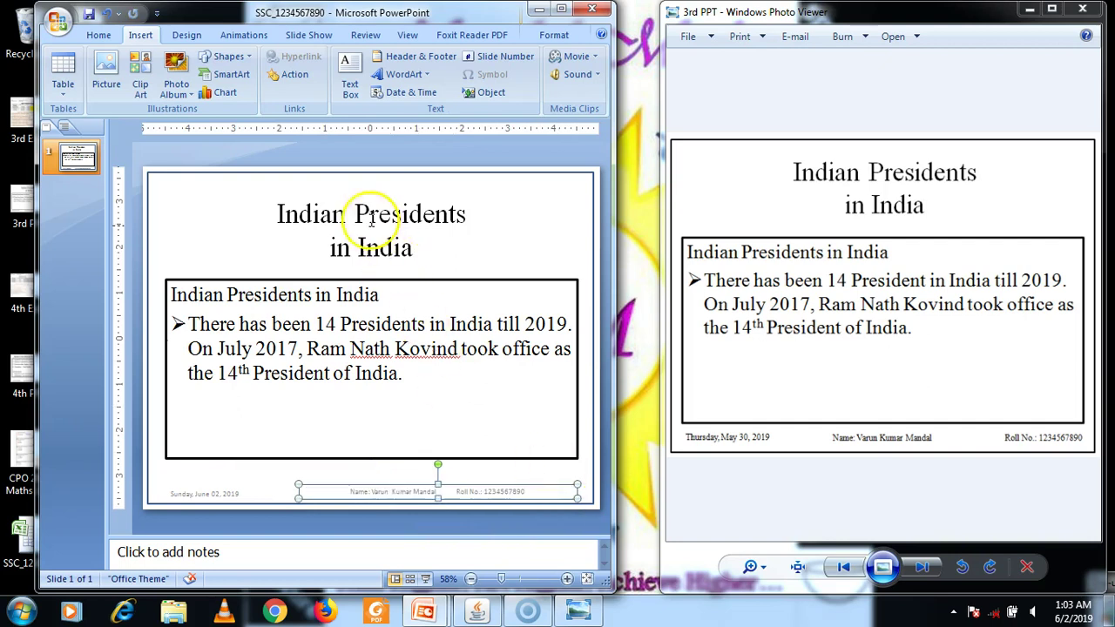
Right-align the name and roll number footer and nudge both footers upward.
{"action": "double_click", "coordinate": [489, 13]}
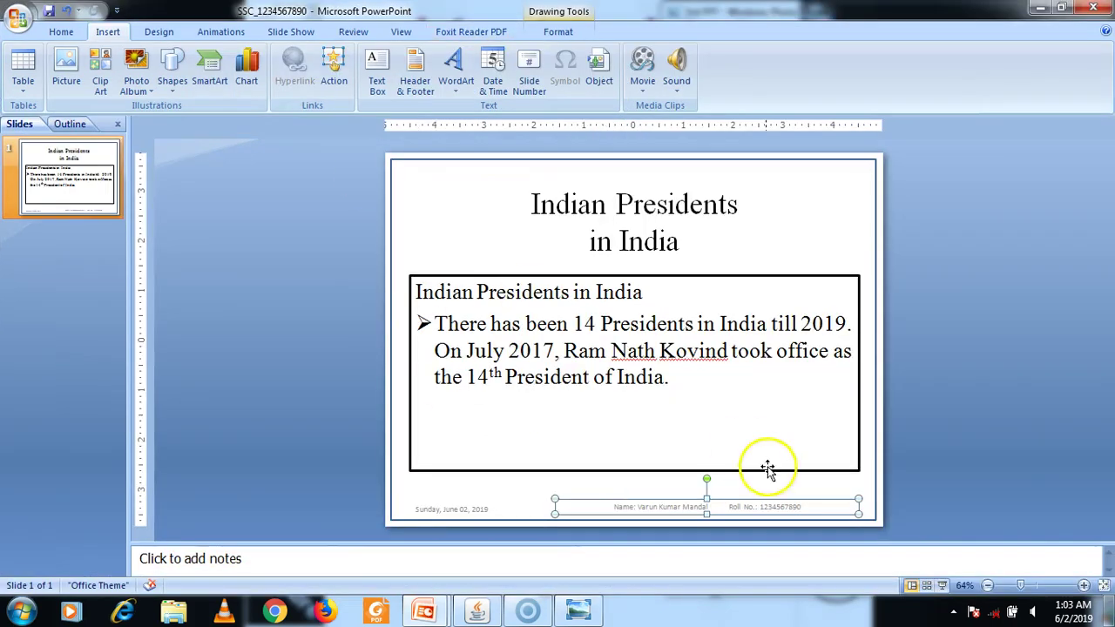
{"action": "left_click", "coordinate": [62, 31]}
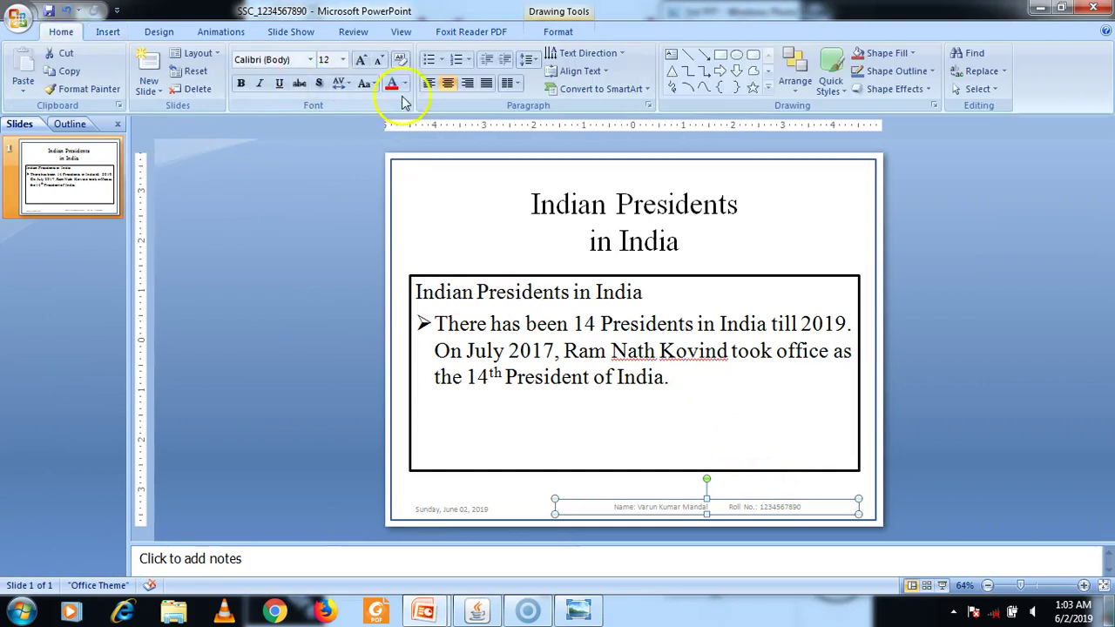
{"action": "left_click", "coordinate": [467, 84]}
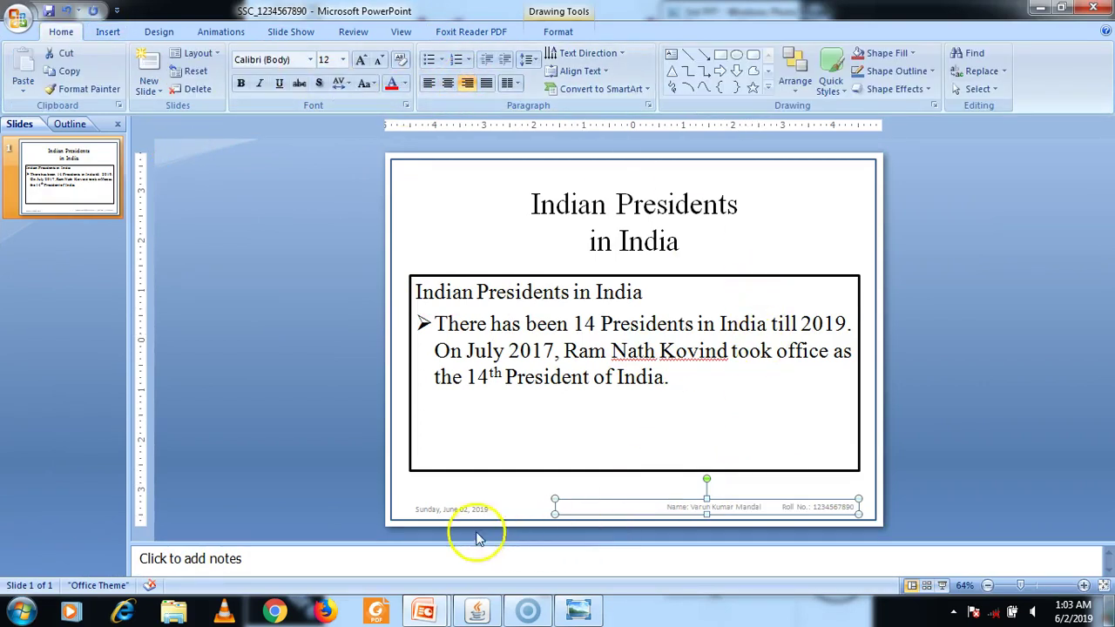
{"action": "left_click", "coordinate": [462, 510]}
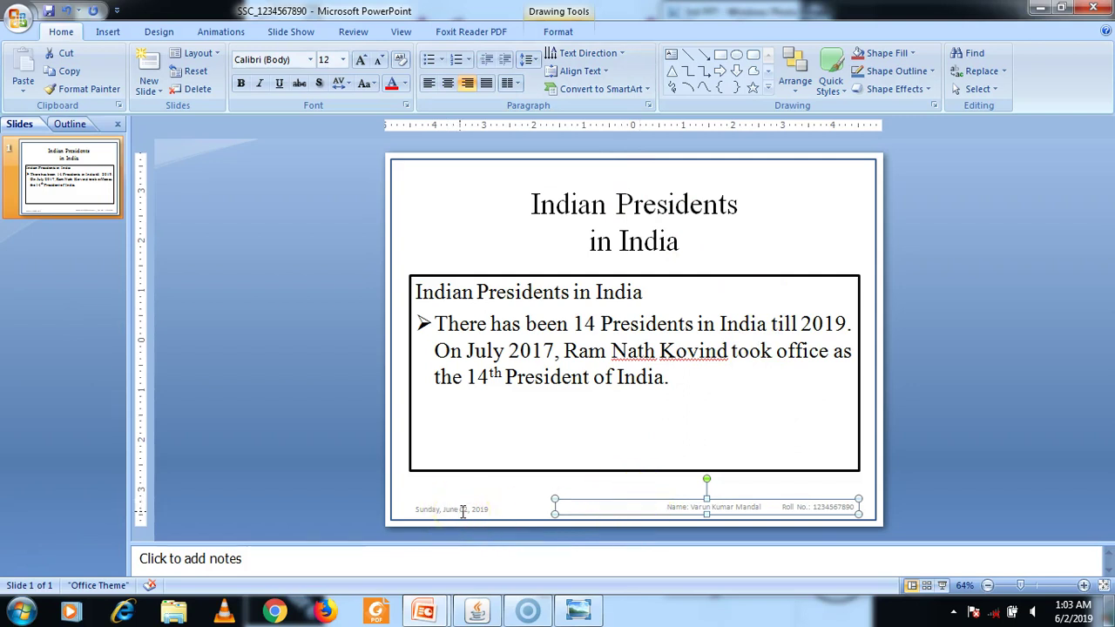
{"action": "left_click", "coordinate": [464, 511], "text": "shift"}
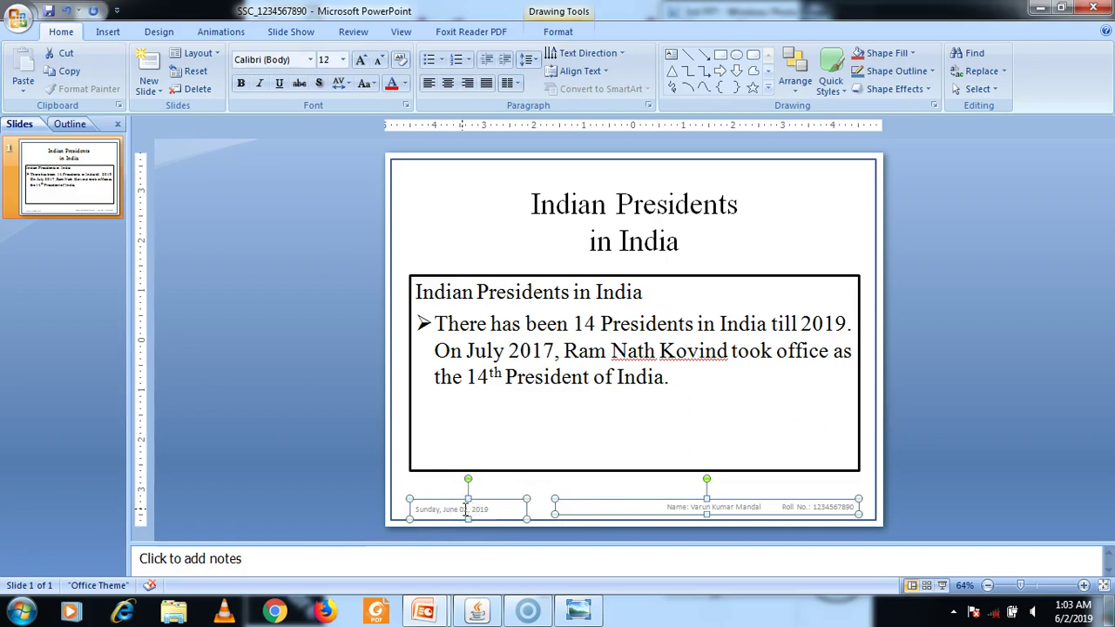
{"action": "left_click", "coordinate": [589, 448]}
{"action": "key", "text": "Up"}
{"action": "key", "text": "Up"}
{"action": "key", "text": "Up"}
{"action": "key", "text": "Up"}
{"action": "key", "text": "Up"}
{"action": "key", "text": "Up"}
{"action": "key", "text": "Up"}
{"action": "key", "text": "Up"}
{"action": "key", "text": "Up"}
{"action": "key", "text": "Up"}
{"action": "key", "text": "Up"}
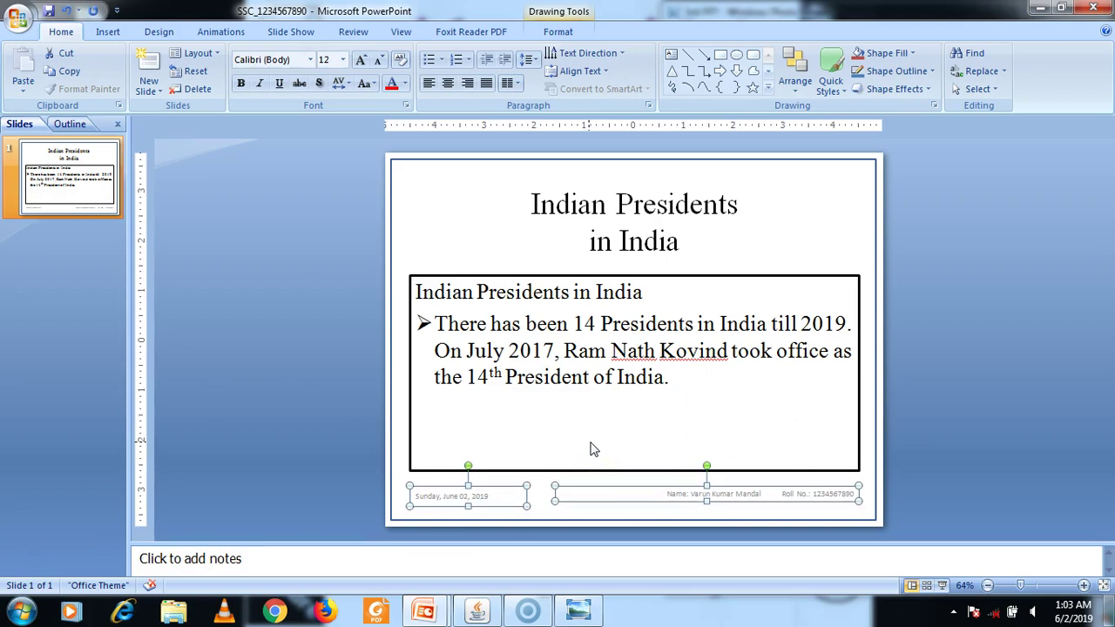
Set the footer text to 16 pt and preview the slide for printing.
{"action": "left_click", "coordinate": [344, 59]}
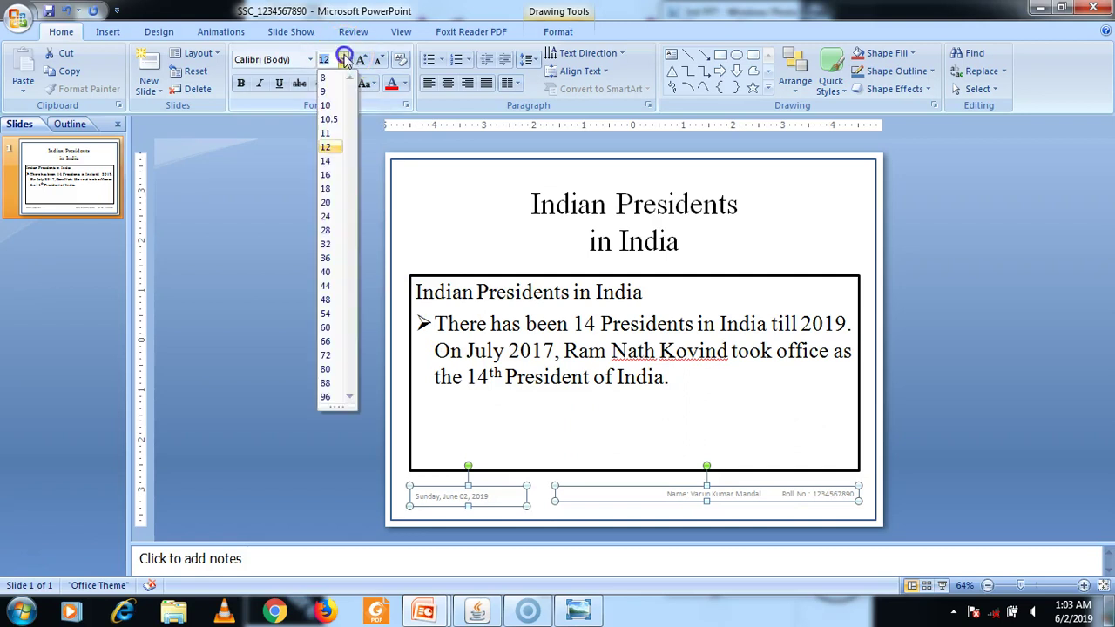
{"action": "left_click", "coordinate": [326, 175]}
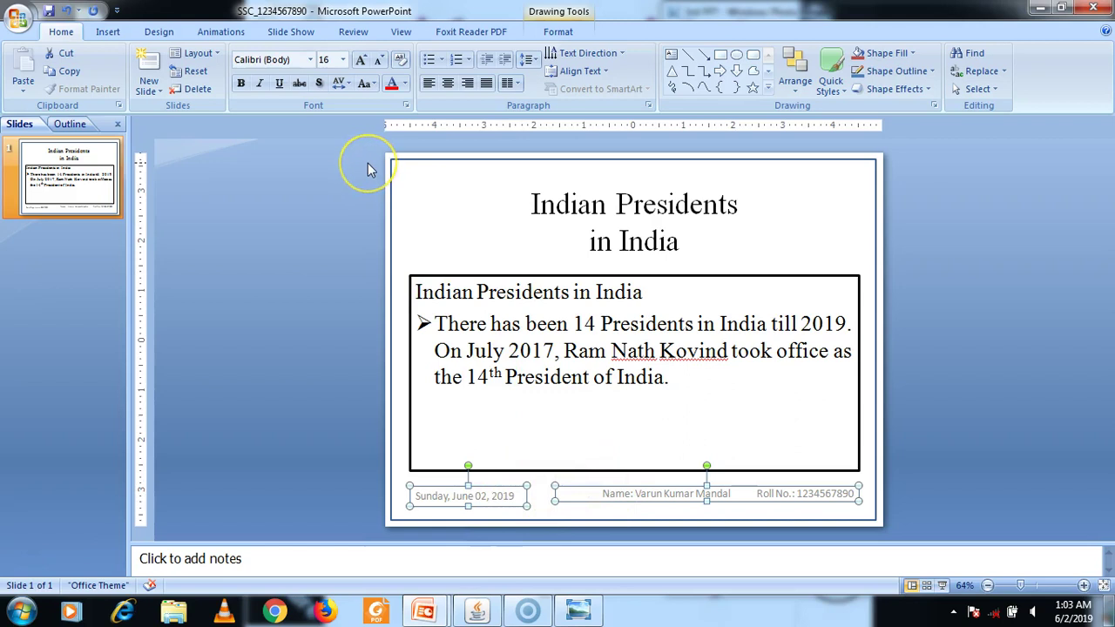
{"action": "left_click", "coordinate": [17, 17]}
{"action": "mouse_move", "coordinate": [86, 212]}
{"action": "left_click", "coordinate": [140, 170]}
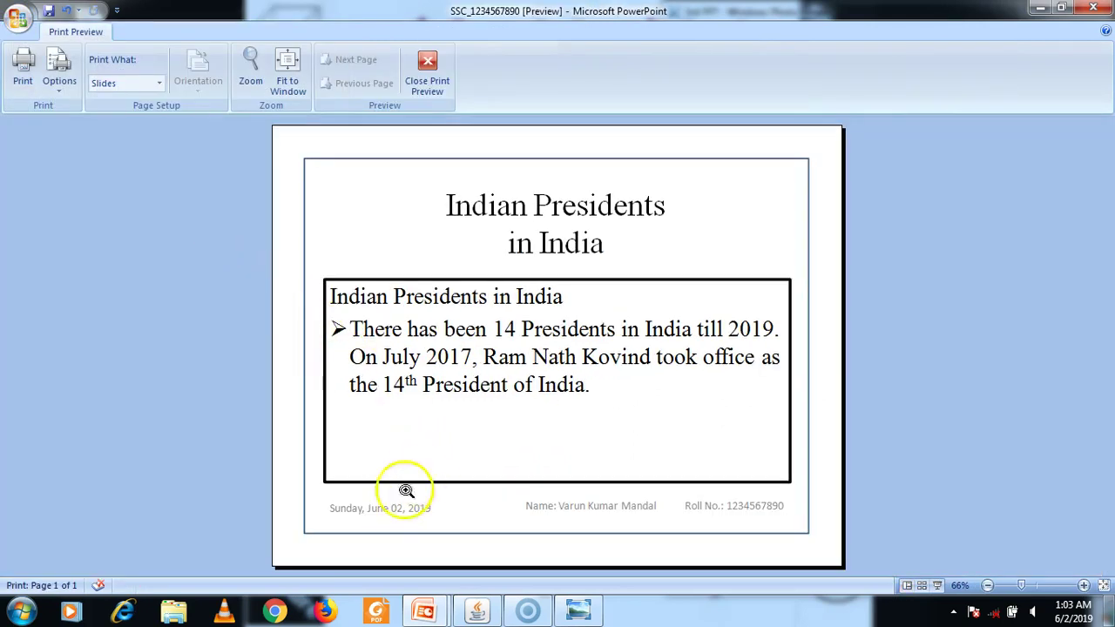
{"action": "left_click", "coordinate": [426, 77]}
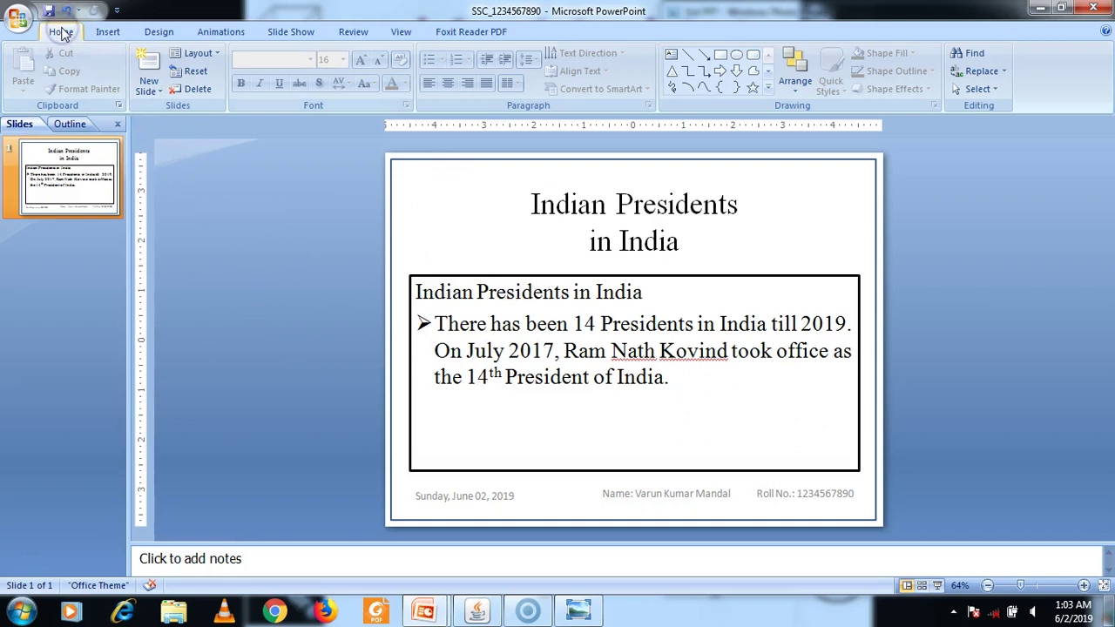
Make the date and name footer text black.
{"action": "left_click", "coordinate": [507, 494]}
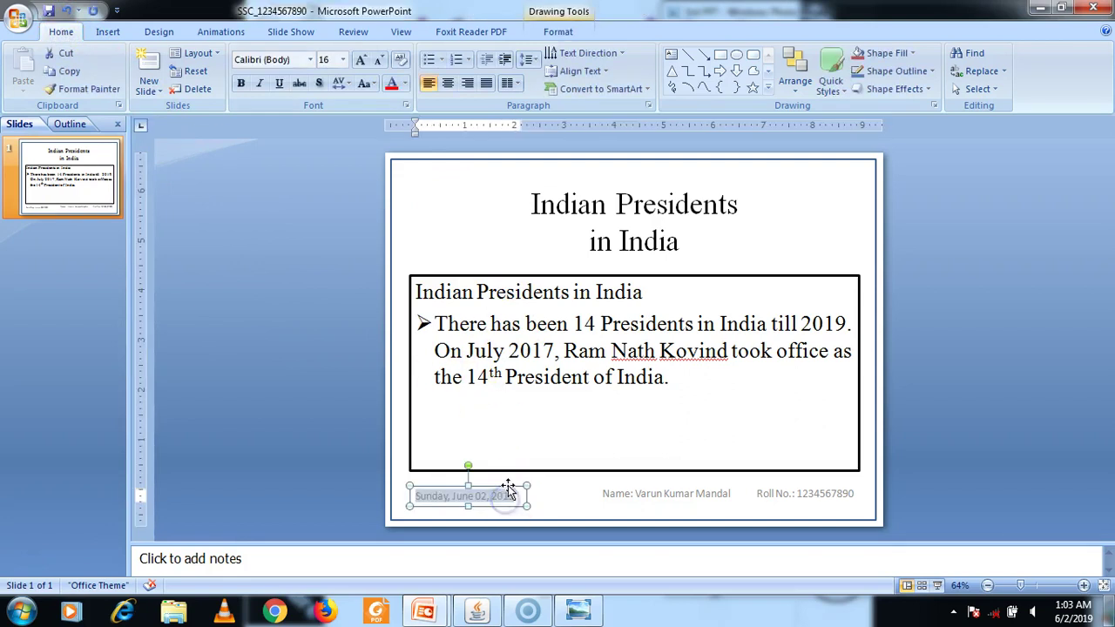
{"action": "left_click", "coordinate": [508, 485]}
{"action": "left_click", "coordinate": [660, 490], "text": "shift"}
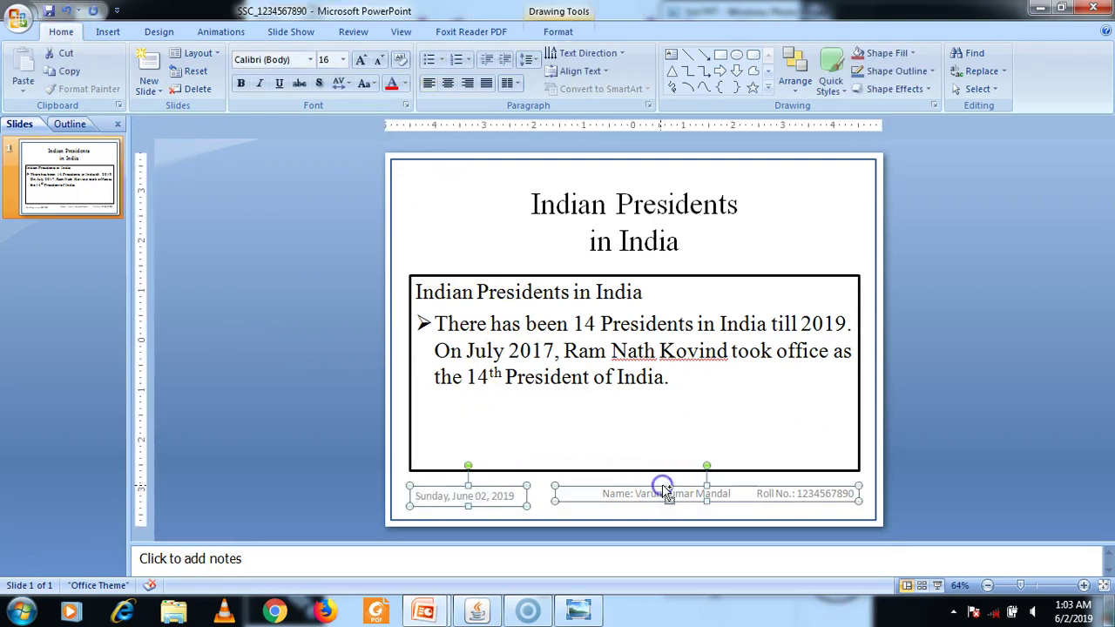
{"action": "left_click", "coordinate": [406, 83]}
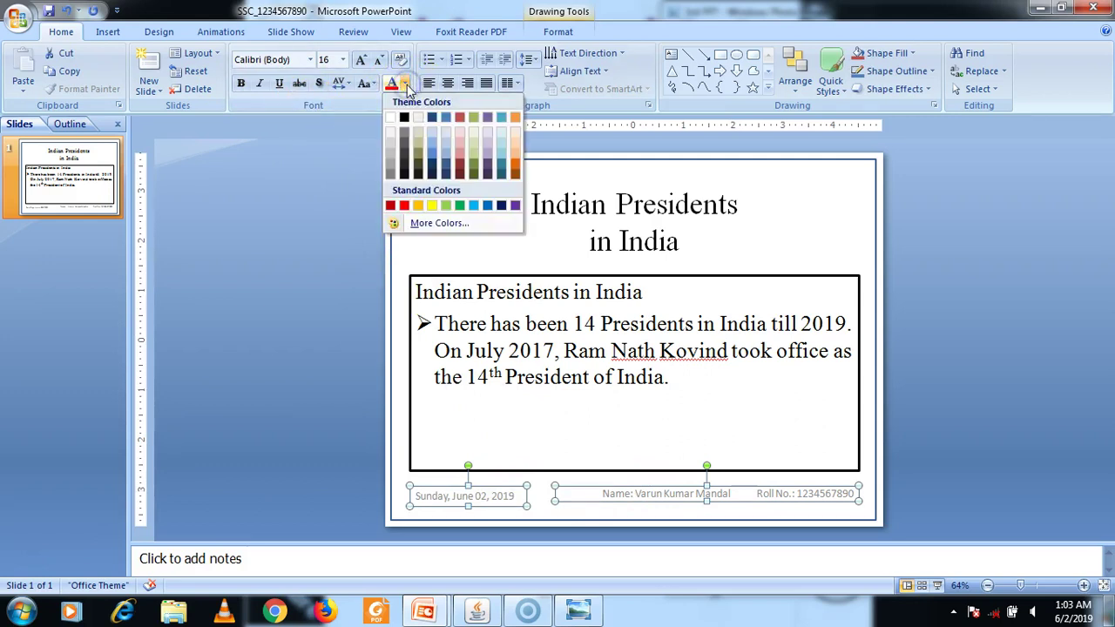
{"action": "left_click", "coordinate": [406, 119]}
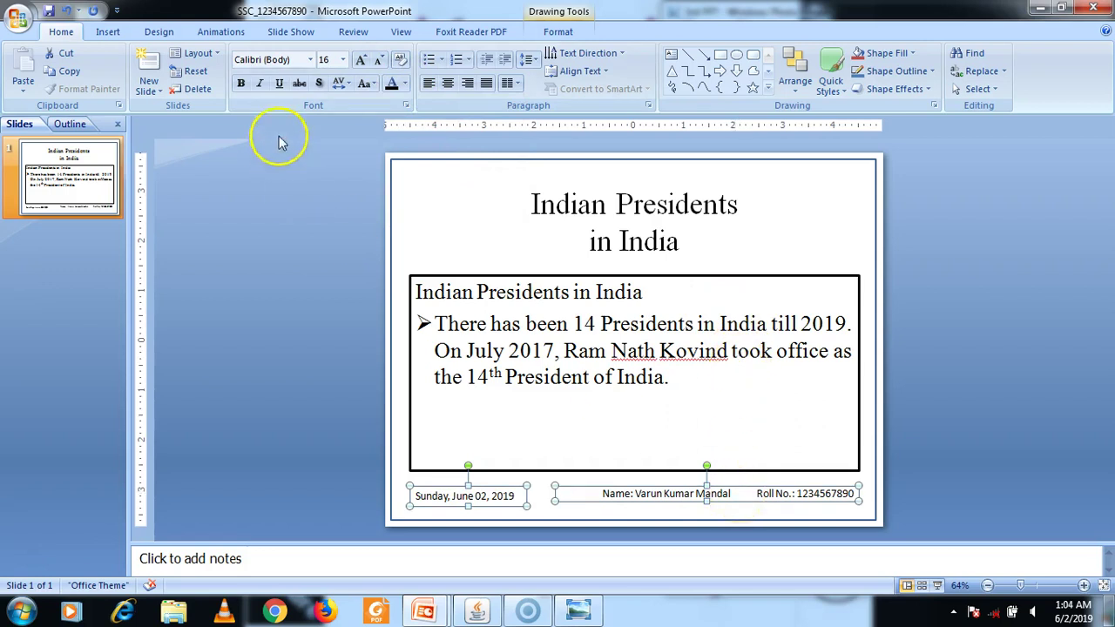
Space the name away from the roll number and raise the date footer to line up.
{"action": "left_click", "coordinate": [740, 495]}
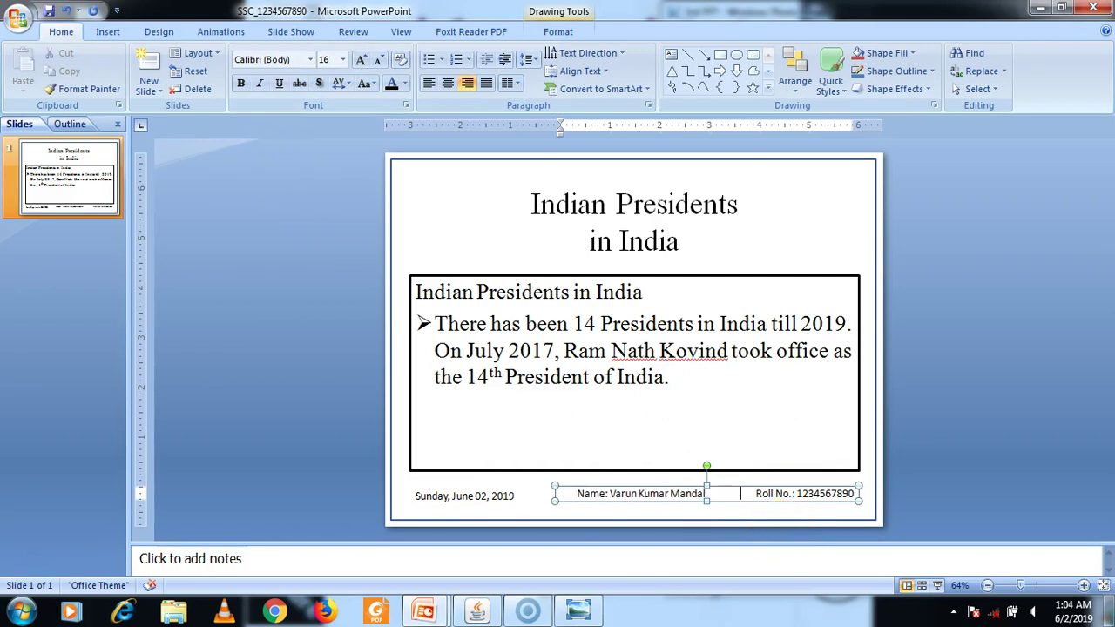
{"action": "left_click", "coordinate": [409, 494]}
{"action": "left_click", "coordinate": [289, 414]}
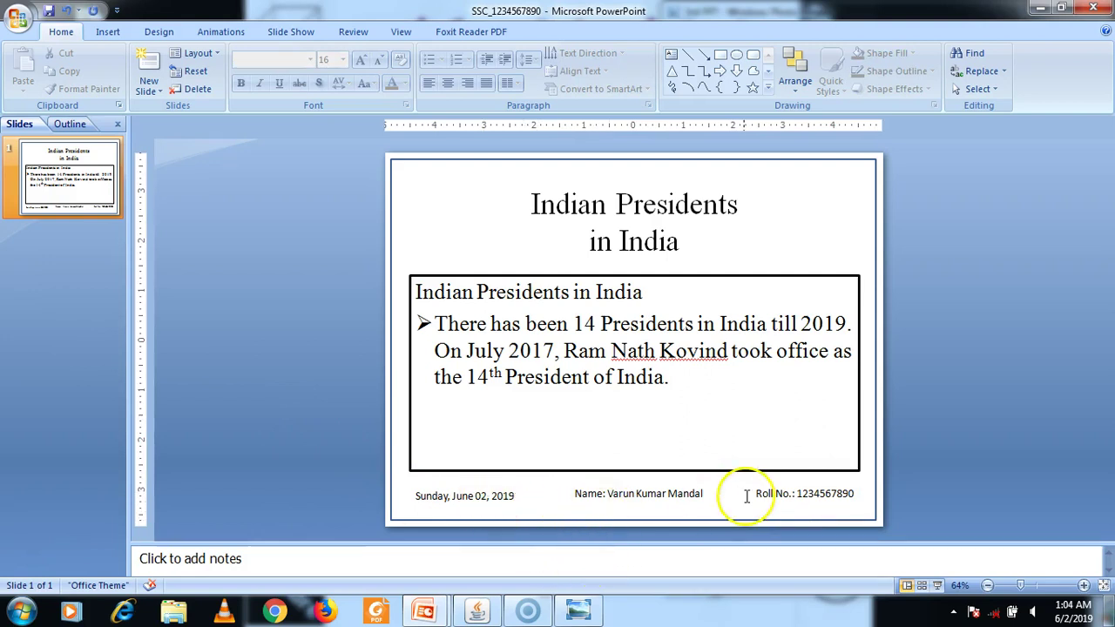
{"action": "left_click", "coordinate": [492, 499]}
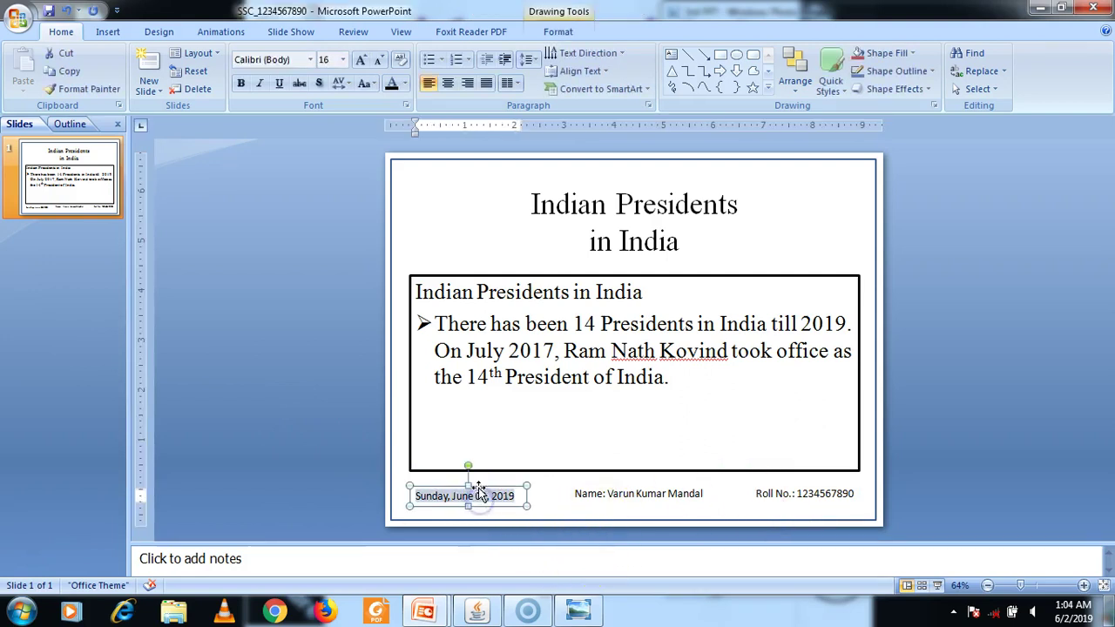
{"action": "left_click_drag", "start_coordinate": [480, 492], "coordinate": [484, 495]}
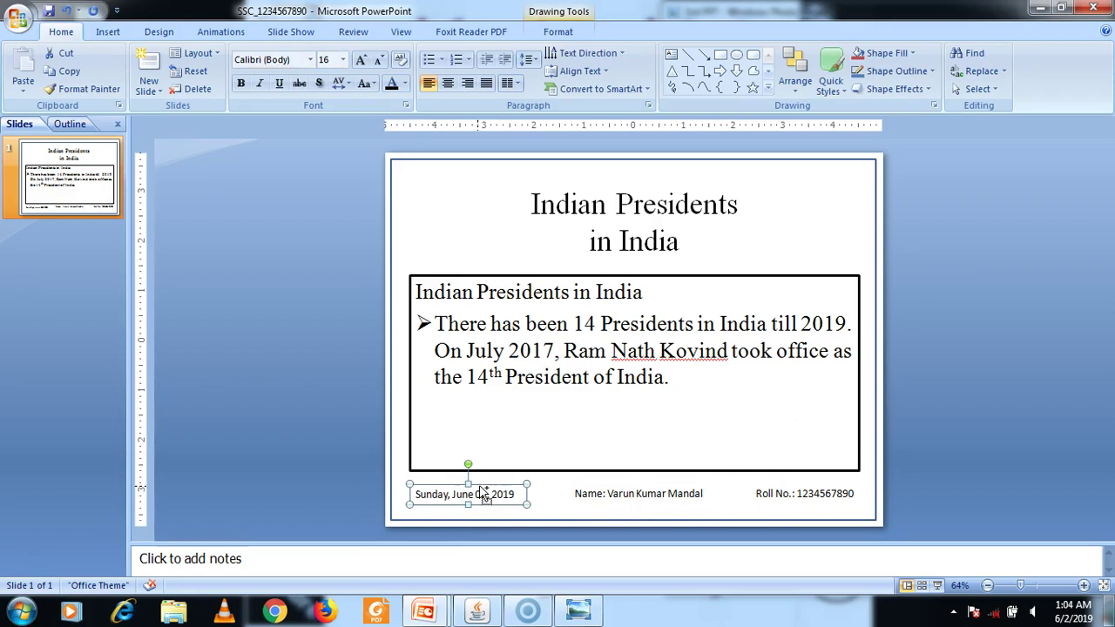
{"action": "left_click", "coordinate": [967, 405]}
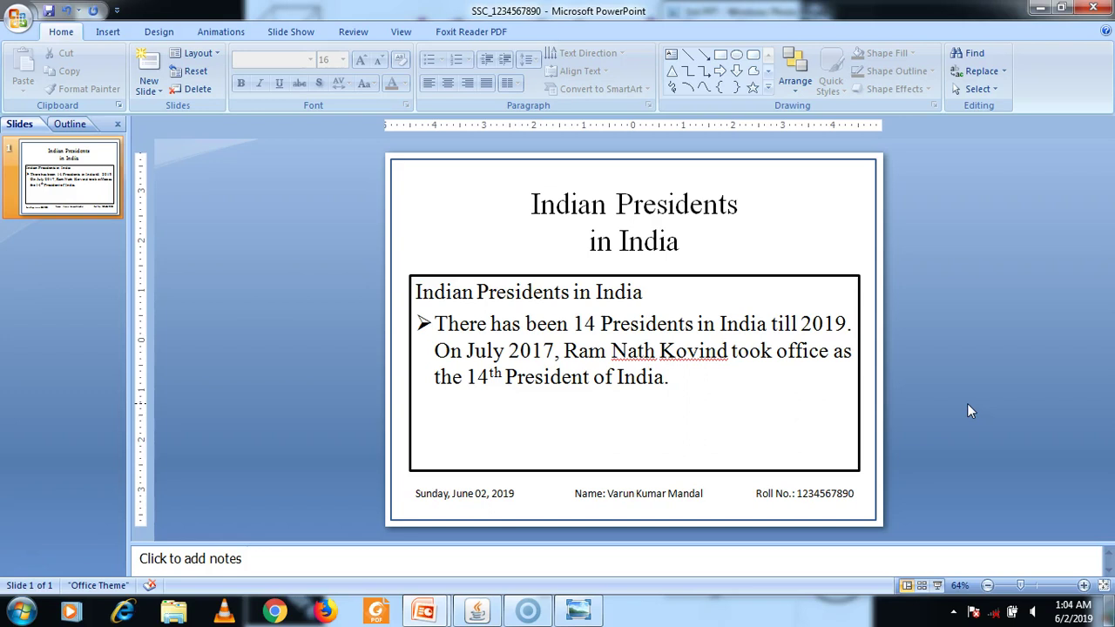
Restore down the PowerPoint window so the reference image shows alongside.
{"action": "left_click", "coordinate": [1061, 8]}
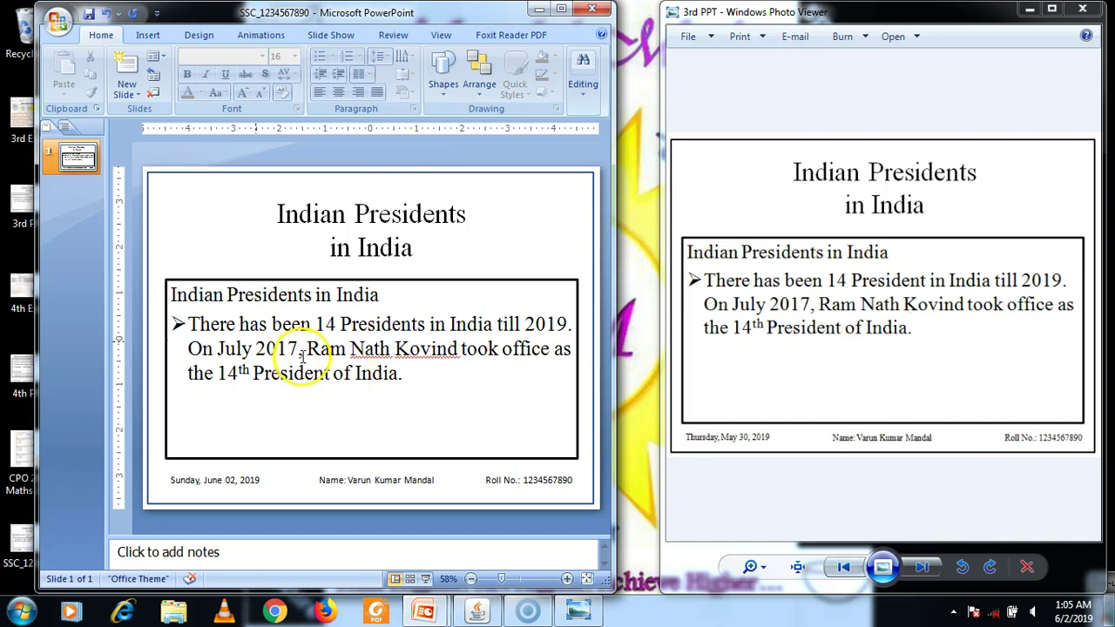
Open the 4th Excel reference image in Photo Viewer, browse it maximized, then restore the window.
{"action": "double_click", "coordinate": [23, 288]}
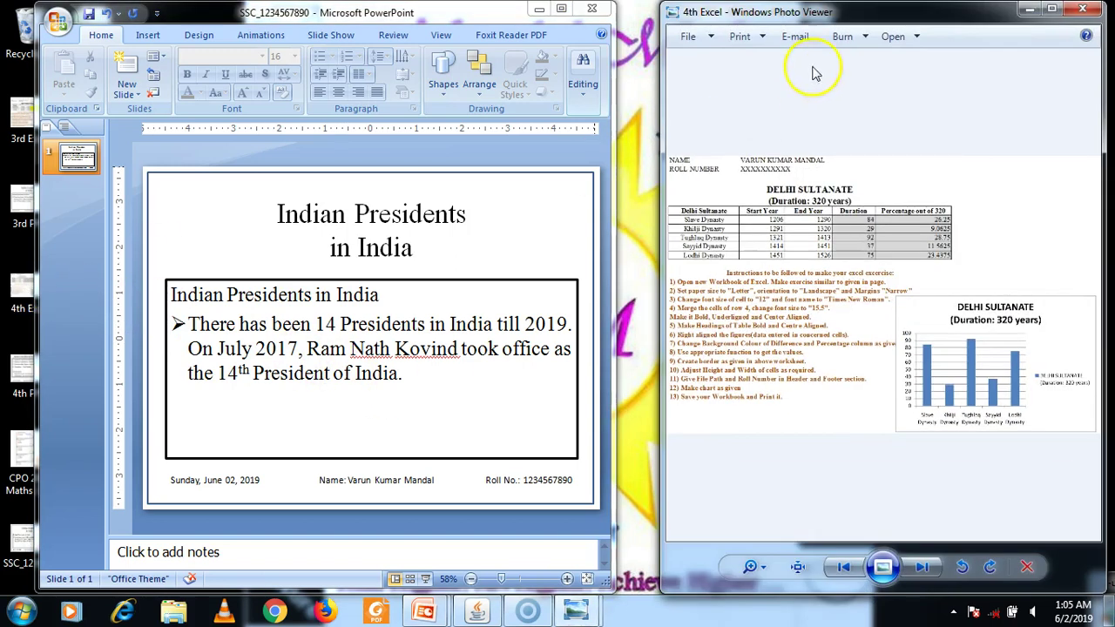
{"action": "double_click", "coordinate": [841, 13]}
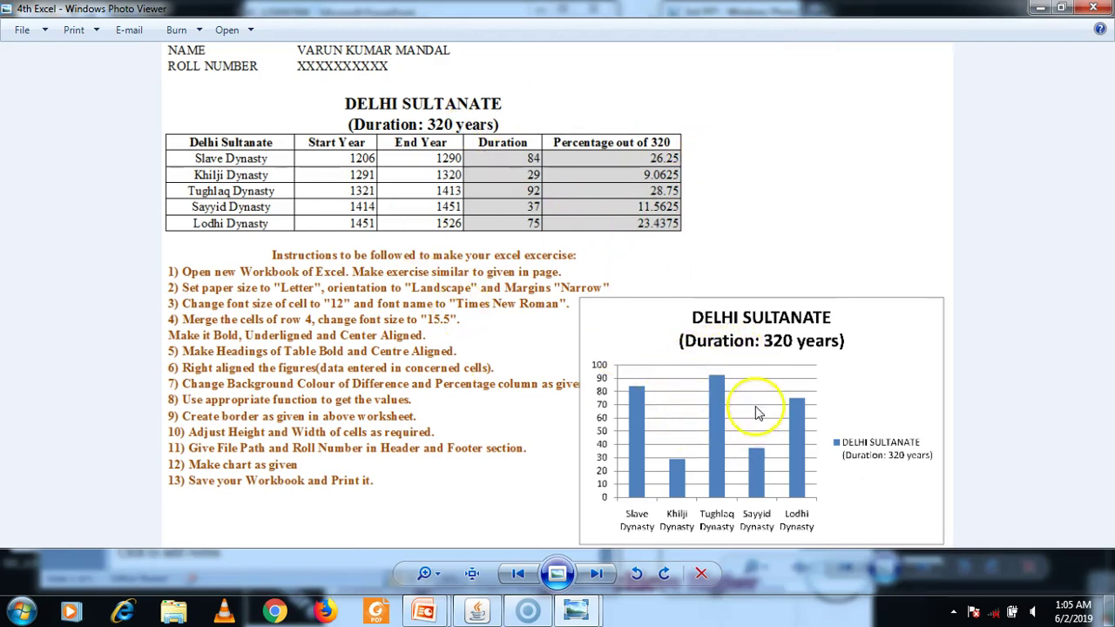
{"action": "key", "text": "Right"}
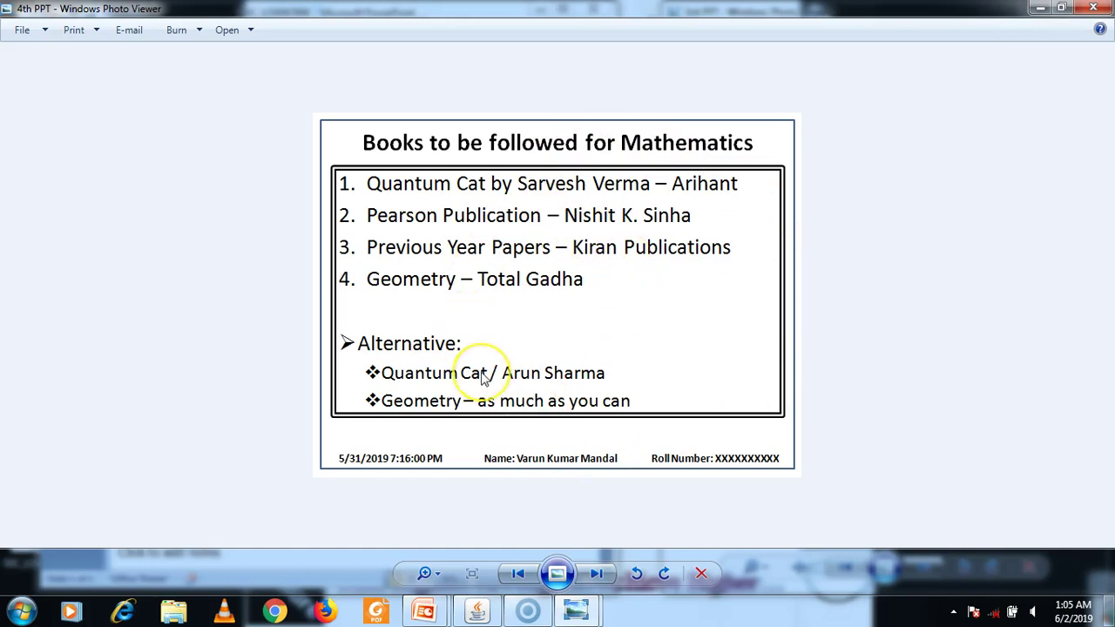
{"action": "key", "text": "Right"}
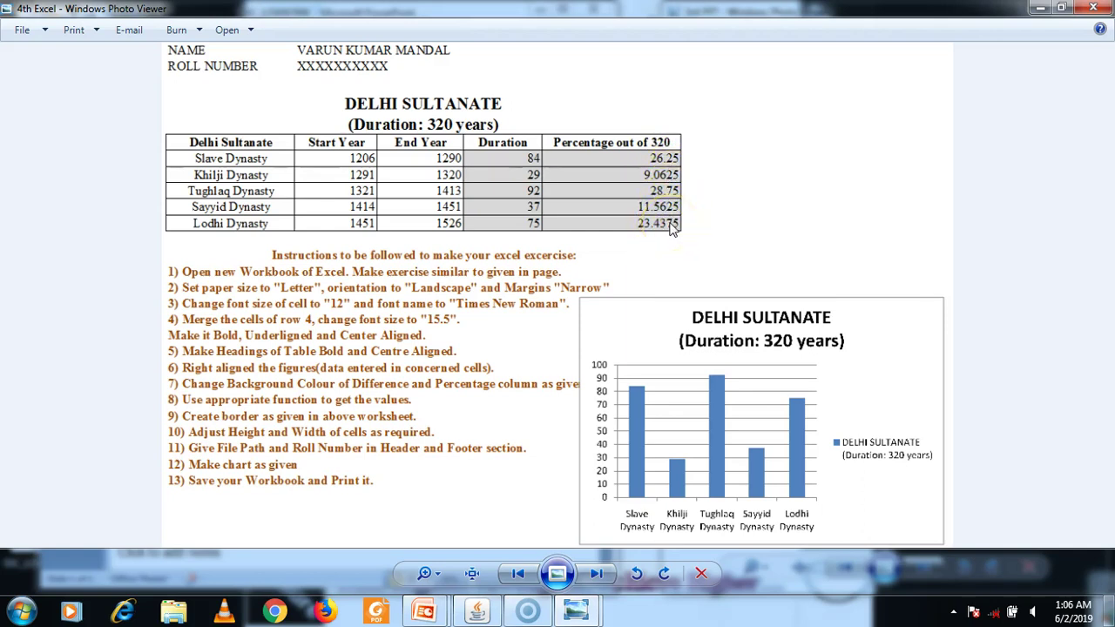
{"action": "left_click", "coordinate": [1062, 7]}
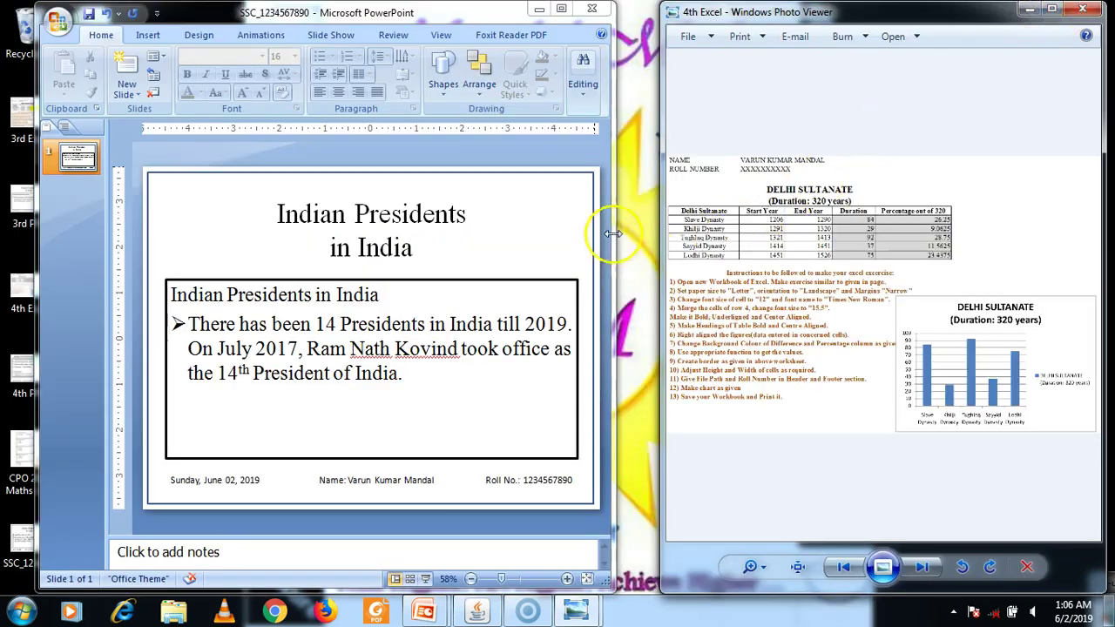
Resize the Photo Viewer window beside the slide and bring PowerPoint to the front.
{"action": "left_click", "coordinate": [470, 18]}
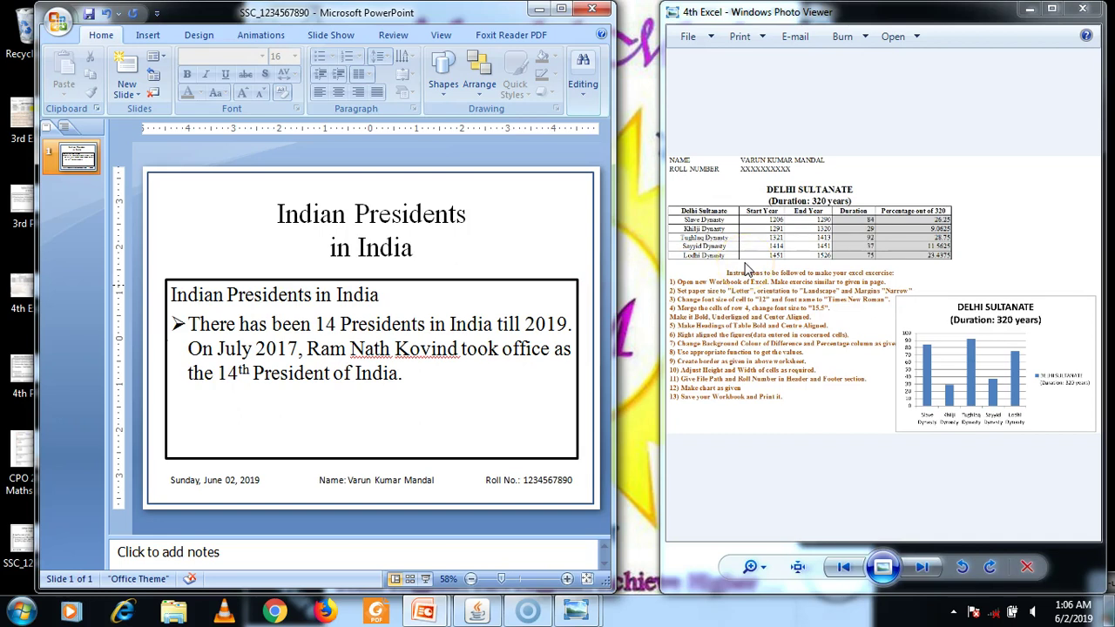
{"action": "left_click_drag", "start_coordinate": [661, 305], "coordinate": [573, 307]}
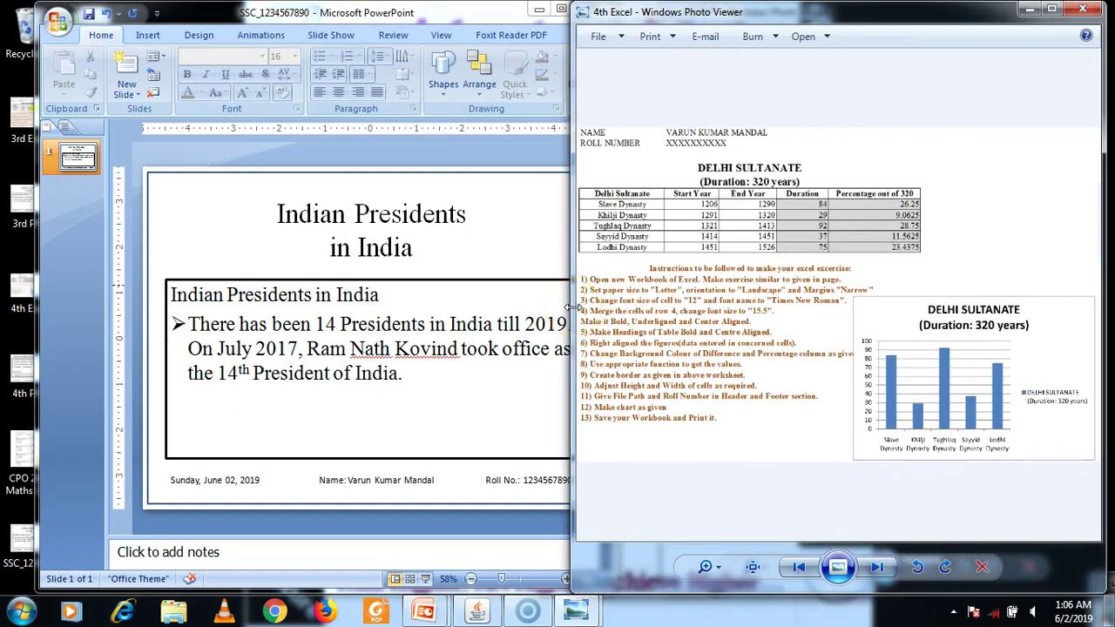
{"action": "left_click_drag", "start_coordinate": [571, 307], "coordinate": [615, 317]}
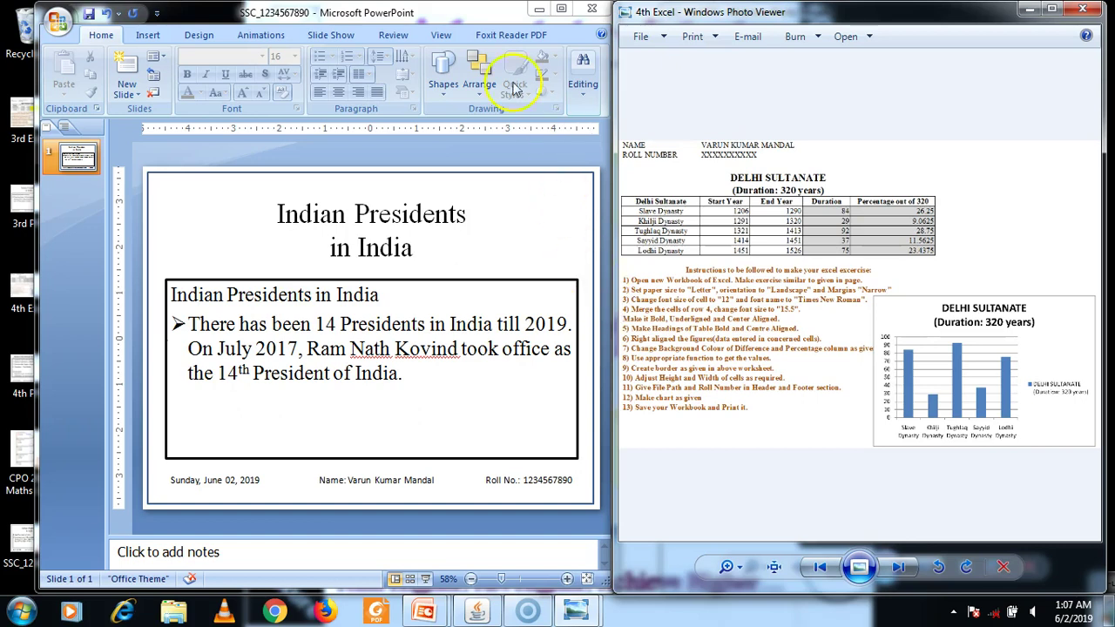
{"action": "left_click", "coordinate": [459, 19]}
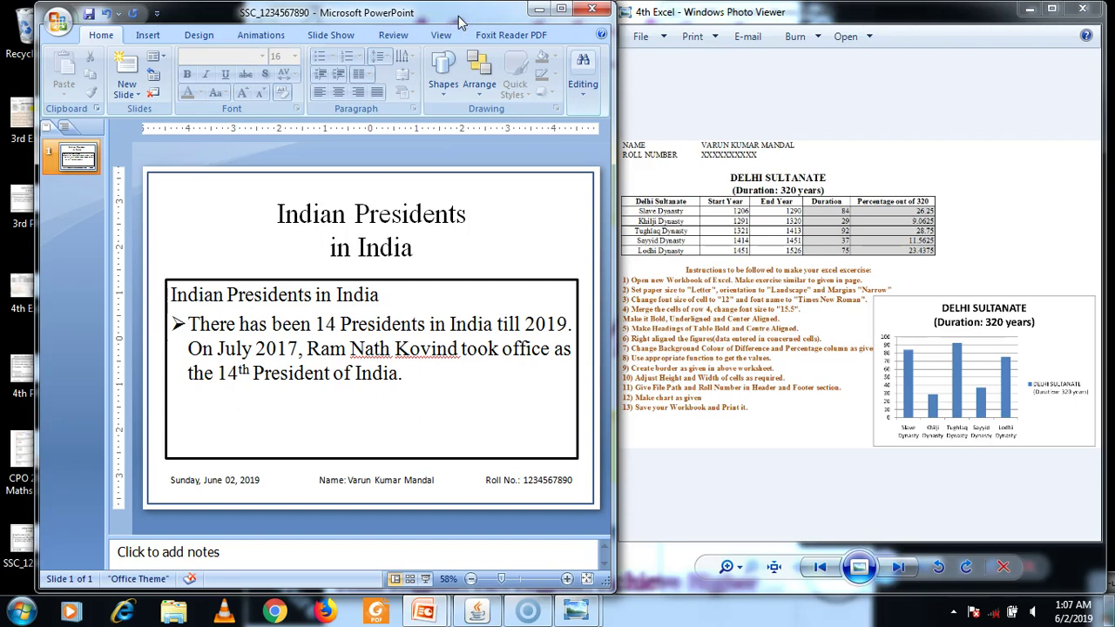